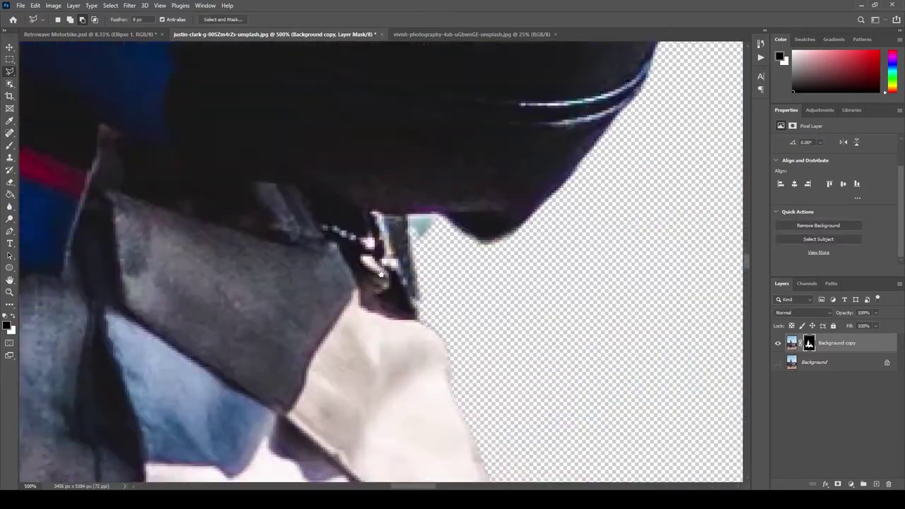
Step: Save the rider's selection as a new channel in the rider photo
{"action": "scroll", "coordinate": [285, 125], "scroll_direction": "down", "scroll_amount": 15}
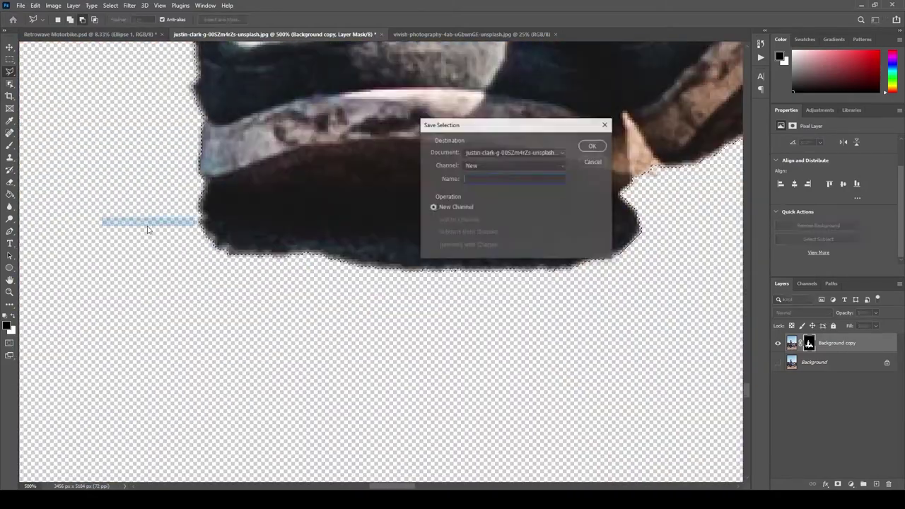
{"action": "key", "text": "Return"}
{"action": "key", "text": "ctrl+0"}
Step: Invert the rider selection and fill it on the layer mask to hide everything except the rider
{"action": "left_click", "coordinate": [110, 5]}
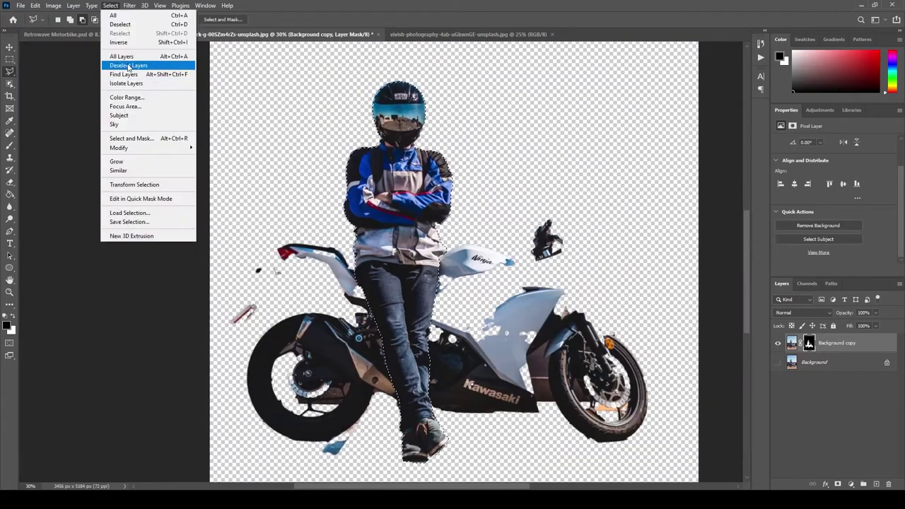
{"action": "left_click", "coordinate": [120, 16]}
{"action": "key", "text": "ctrl+BackSpace"}
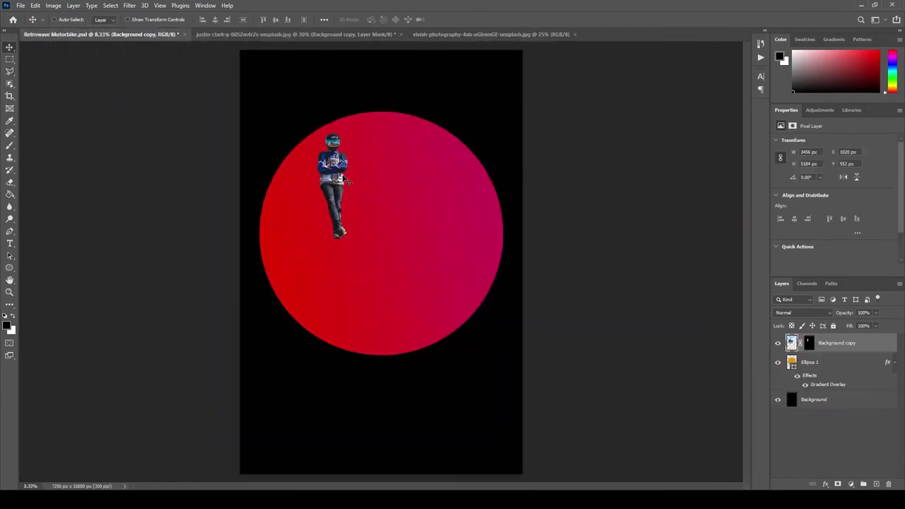
Step: Scale the rider layer in the poster to 7375 by 11063 px, placing him over the circle's lower half
{"action": "key", "text": "ctrl+t"}
{"action": "left_click_drag", "start_coordinate": [415, 274], "coordinate": [570, 481]}
{"action": "key", "text": "Return"}
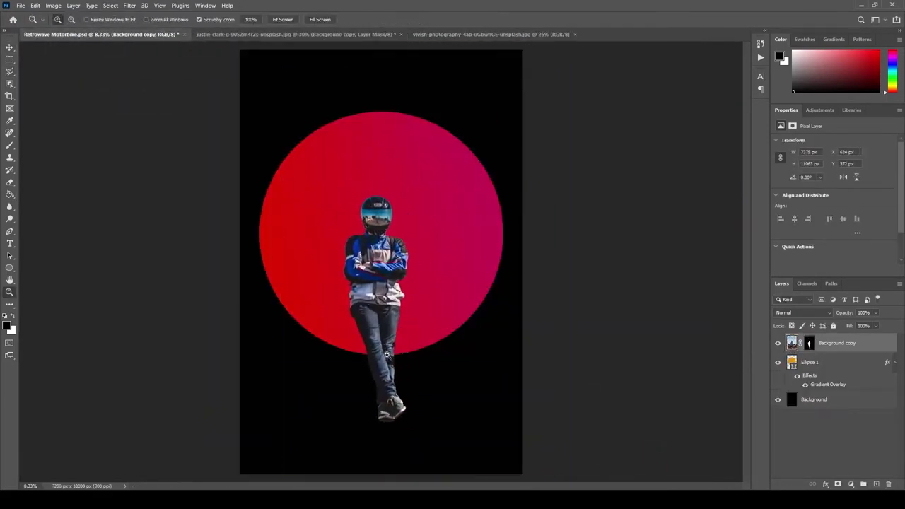
Step: Save the poster and close the rider's source photo
{"action": "key", "text": "z"}
{"action": "left_click_drag", "start_coordinate": [184, 297], "coordinate": [222, 297]}
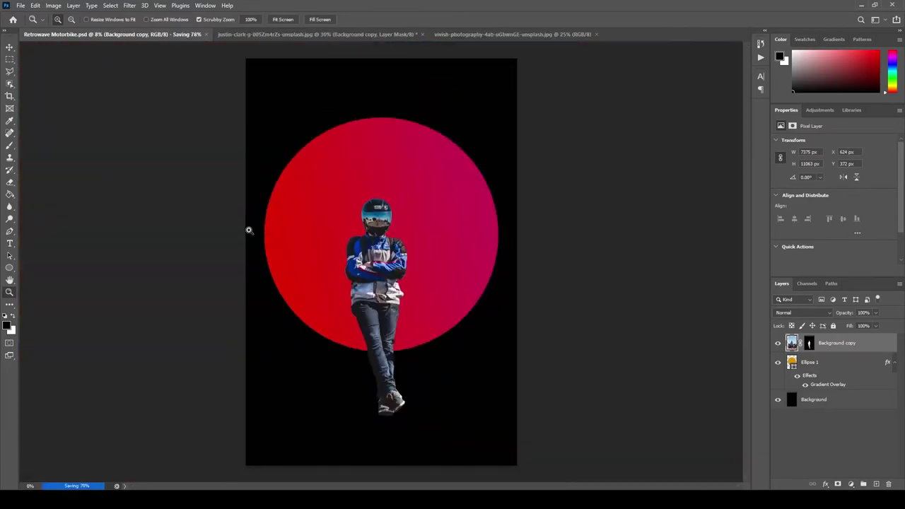
{"action": "left_click", "coordinate": [292, 34]}
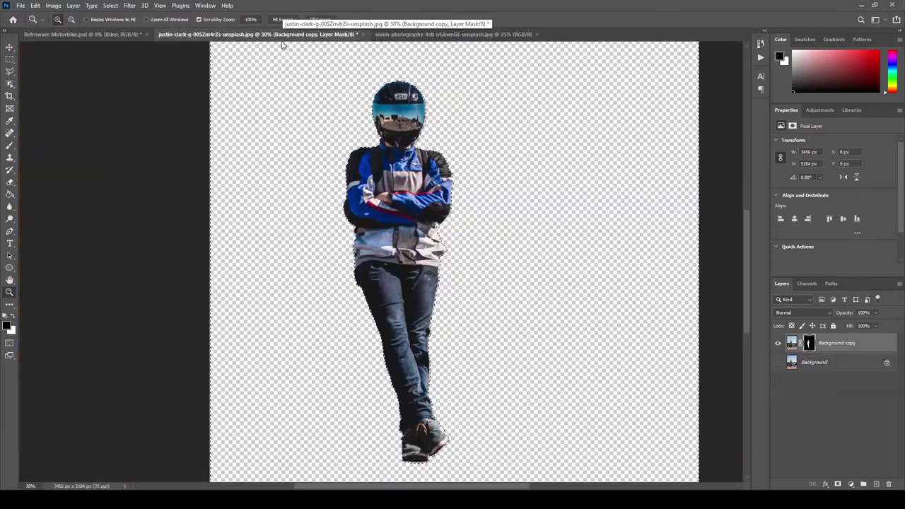
{"action": "key", "text": "ctrl+w"}
Step: Duplicate the motorcycle photo's background layer and mask out the tunnel background on the copy
{"action": "right_click", "coordinate": [810, 344]}
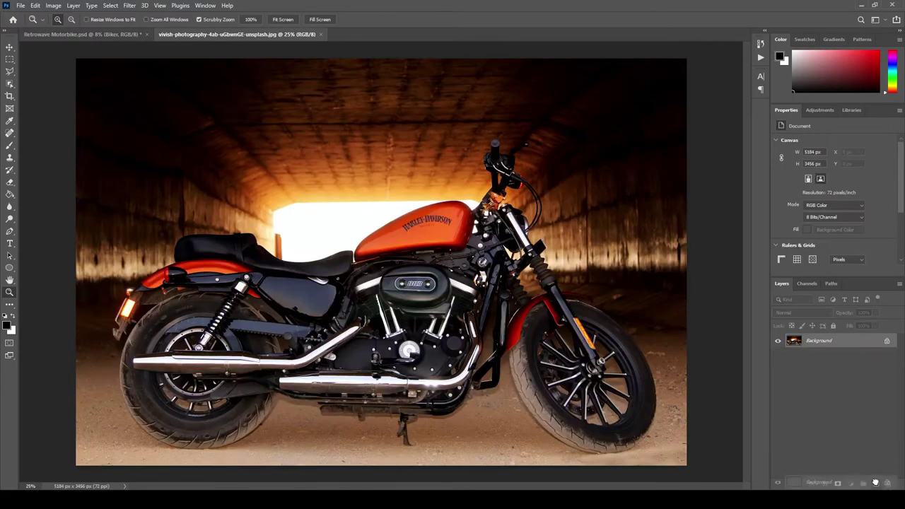
{"action": "scroll", "coordinate": [832, 226], "scroll_direction": "down", "scroll_amount": 1}
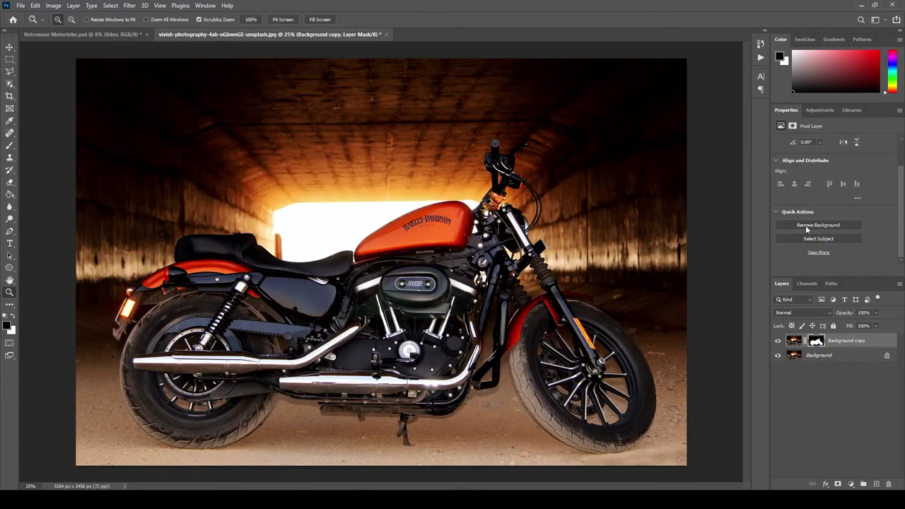
{"action": "key", "text": "ctrl+z"}
{"action": "key", "text": "ctrl+z"}
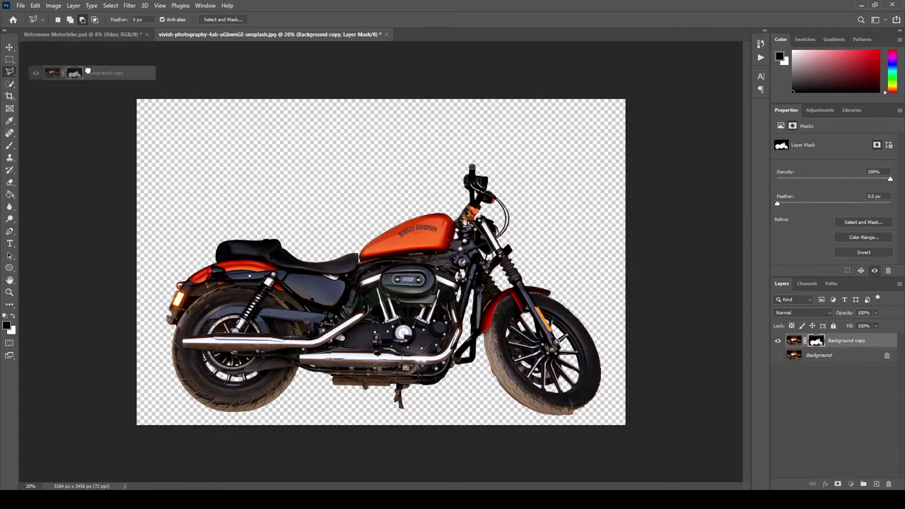
Step: Apply the motorcycle's layer mask, and scale and position the cutout behind the rider across the lower part of the circle
{"action": "right_click", "coordinate": [814, 340]}
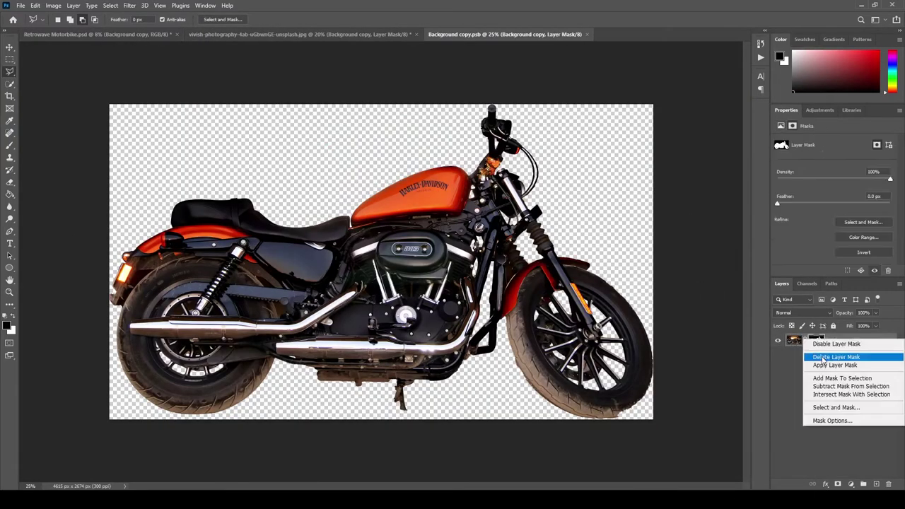
{"action": "left_click", "coordinate": [824, 357]}
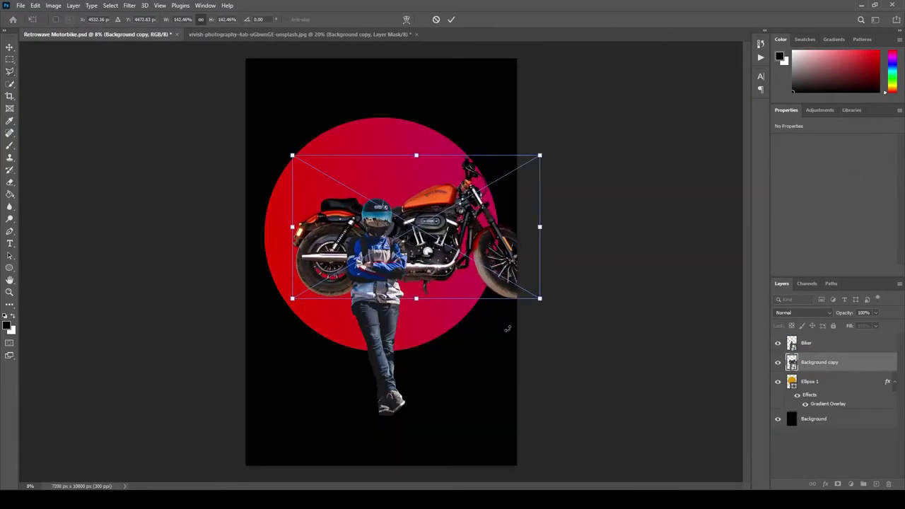
{"action": "left_click_drag", "start_coordinate": [504, 323], "coordinate": [481, 334]}
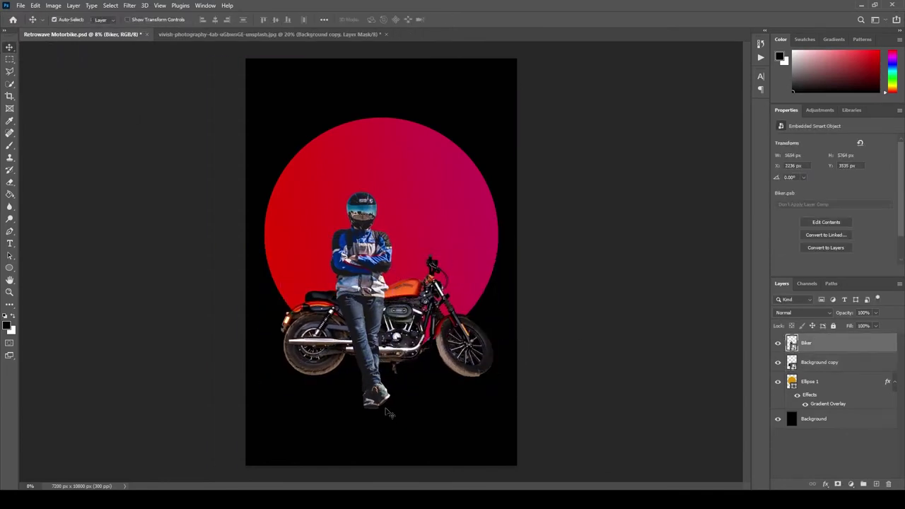
Step: Scale the Biker layer to about 85%, line his feet up with the motorcycle's wheels, and save the poster
{"action": "key", "text": "ctrl+t"}
{"action": "left_click_drag", "start_coordinate": [387, 413], "coordinate": [382, 383]}
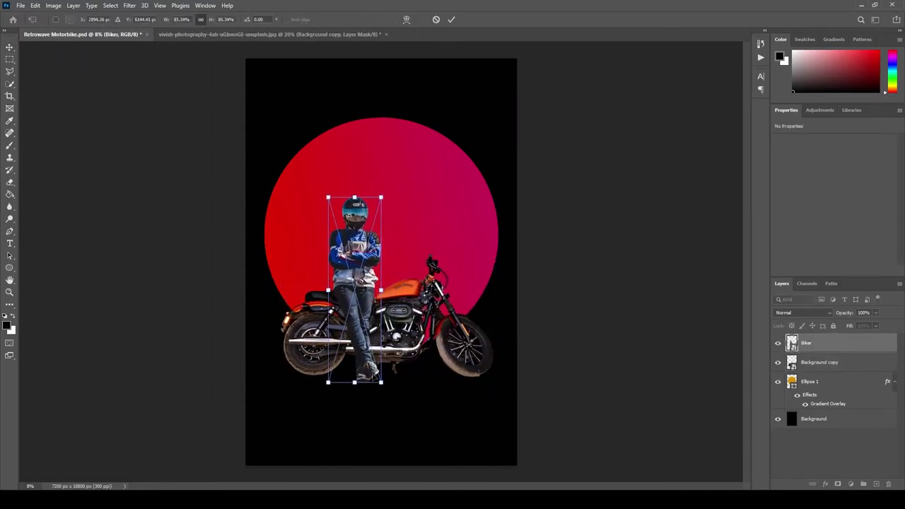
{"action": "key", "text": "Return"}
{"action": "key", "text": "ctrl+s"}
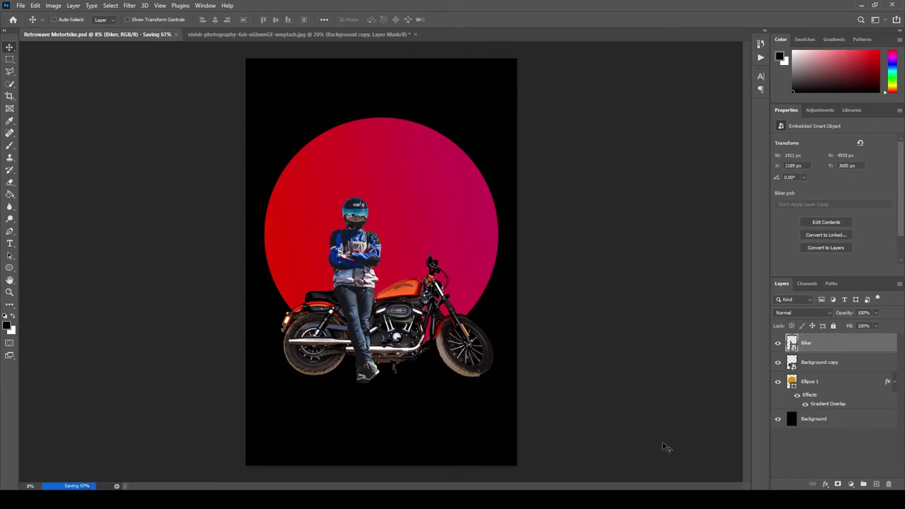
Step: Change the red stop of the circle's gradient overlay to orange and set the gradient angle to 90°
{"action": "double_click", "coordinate": [827, 404]}
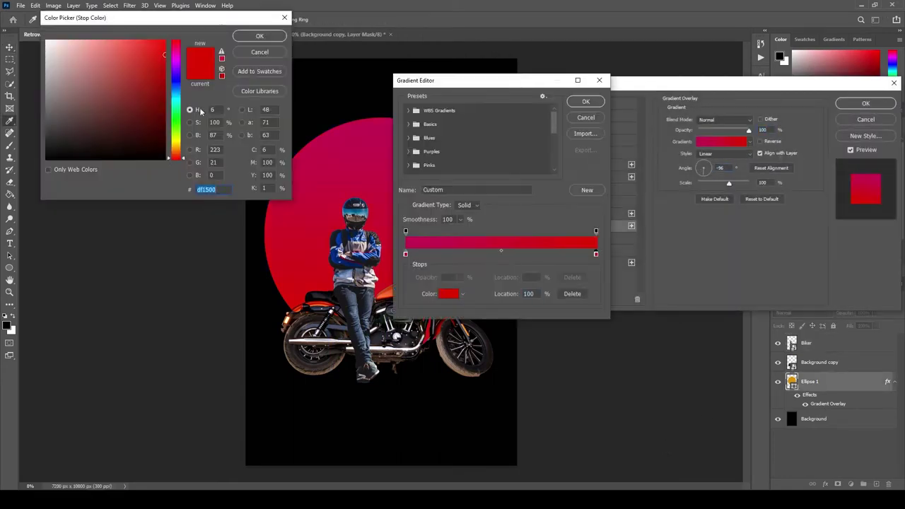
{"action": "left_click", "coordinate": [181, 156]}
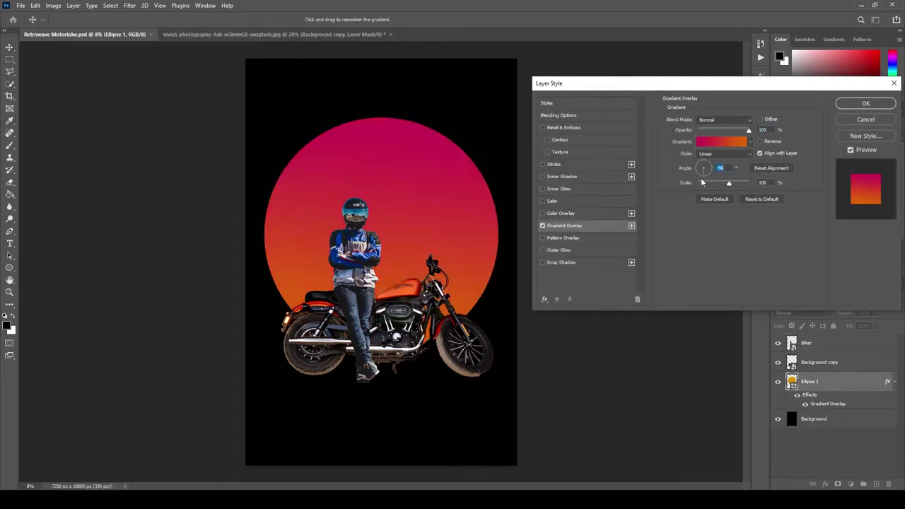
{"action": "type", "text": "90"}
Step: Add an outer glow to the circle in magenta dd0699 with 100% opacity, 79% spread and 87 px size
{"action": "left_click", "coordinate": [558, 249]}
{"action": "left_click", "coordinate": [685, 153]}
{"action": "left_click", "coordinate": [297, 276]}
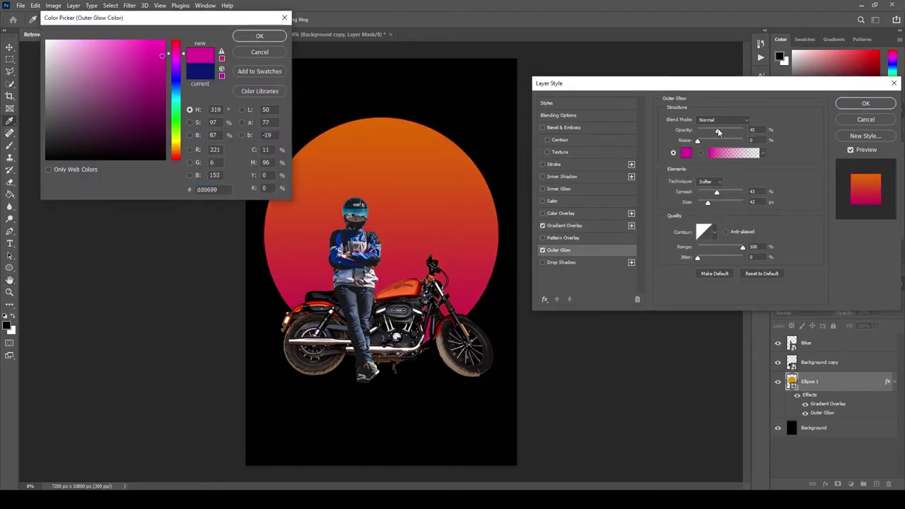
{"action": "key", "text": "Return"}
{"action": "mouse_move", "coordinate": [724, 206]}
{"action": "left_mouse_down"}
{"action": "mouse_move", "coordinate": [736, 200]}
{"action": "mouse_move", "coordinate": [719, 211]}
{"action": "left_mouse_up"}
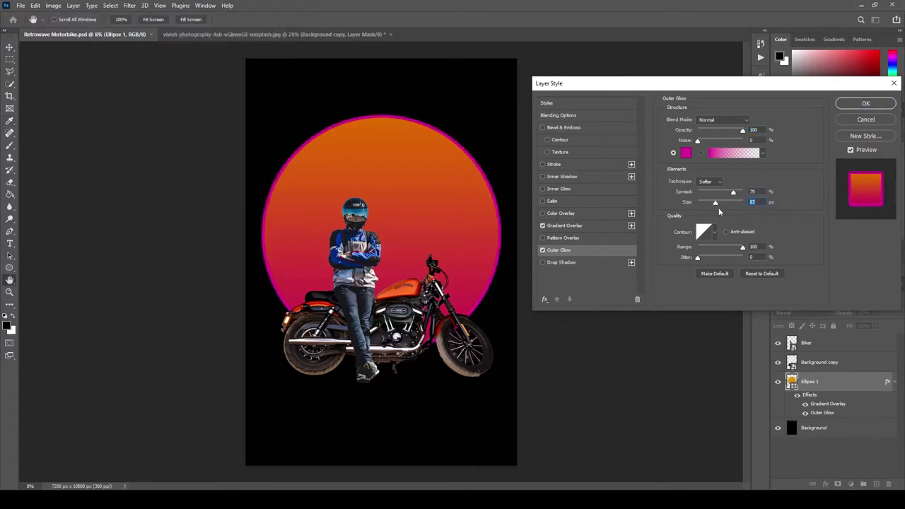
Step: Change the outer glow to crimson ce133b sampled from the circle's gradient
{"action": "left_click", "coordinate": [686, 153]}
{"action": "left_click", "coordinate": [470, 209]}
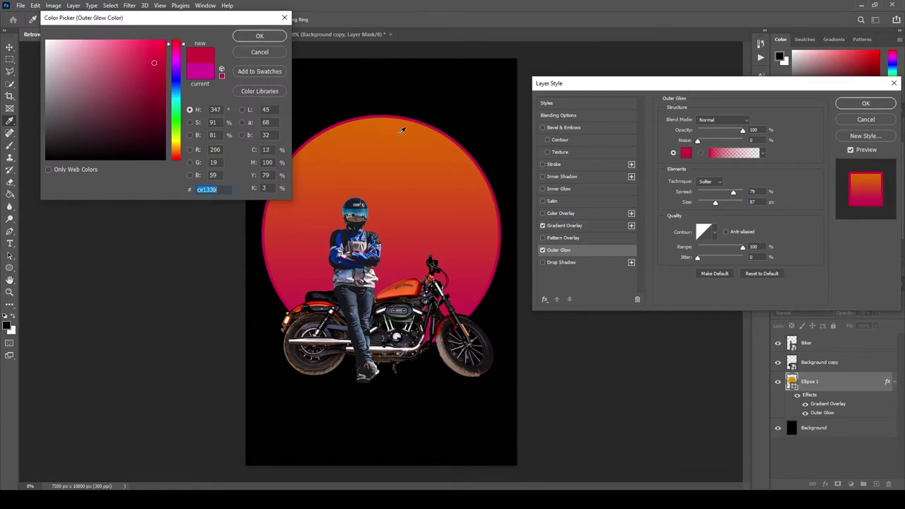
{"action": "left_click", "coordinate": [260, 35]}
{"action": "left_click", "coordinate": [734, 153]}
{"action": "key", "text": "Escape"}
Step: Add an inside stroke to the circle and paste an orange colour code as its colour
{"action": "left_click", "coordinate": [554, 164]}
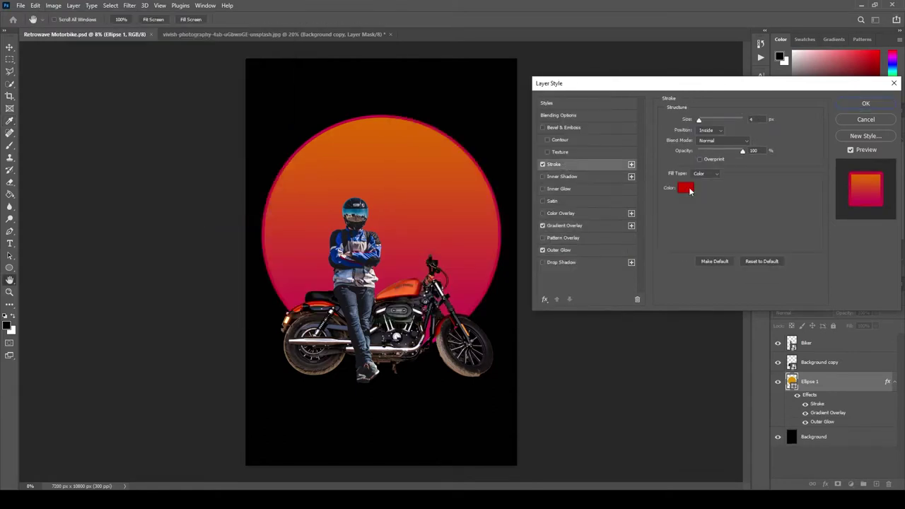
{"action": "left_click", "coordinate": [685, 188]}
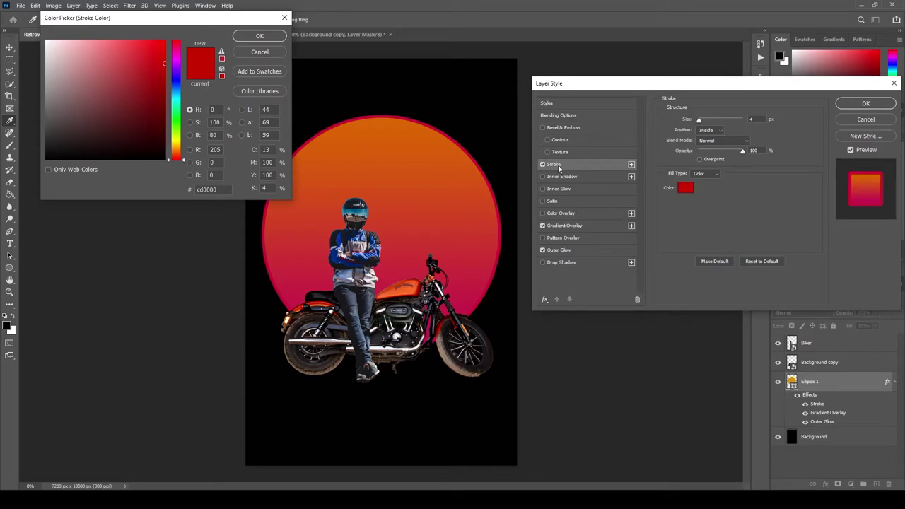
{"action": "right_click", "coordinate": [206, 190]}
{"action": "left_click", "coordinate": [236, 238]}
{"action": "key", "text": "Return"}
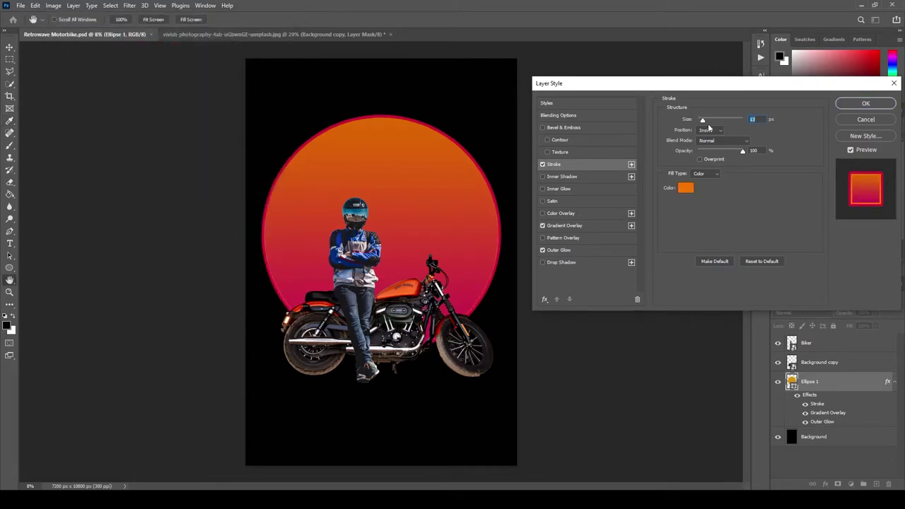
Step: Set the circle's outer glow colour to light orange ec8e3b
{"action": "left_click", "coordinate": [559, 250]}
{"action": "left_click", "coordinate": [686, 153]}
{"action": "type", "text": "df6900"}
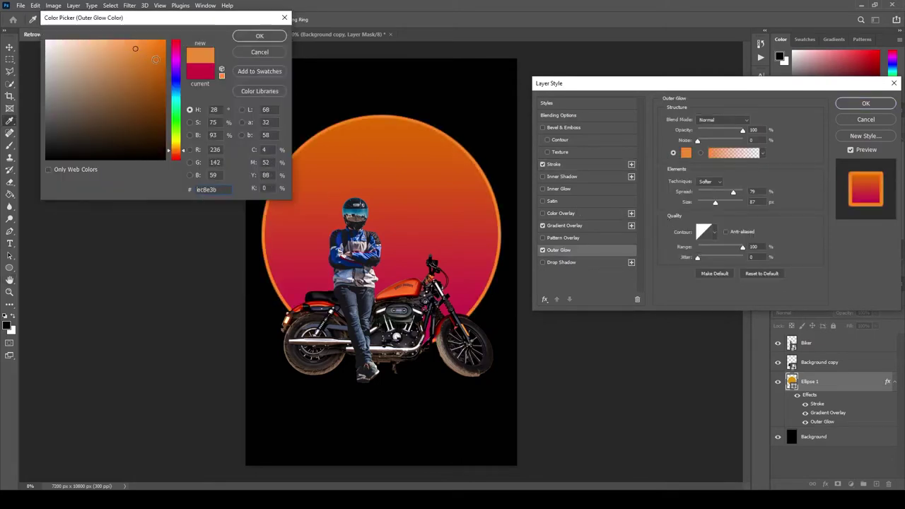
{"action": "left_click", "coordinate": [263, 38]}
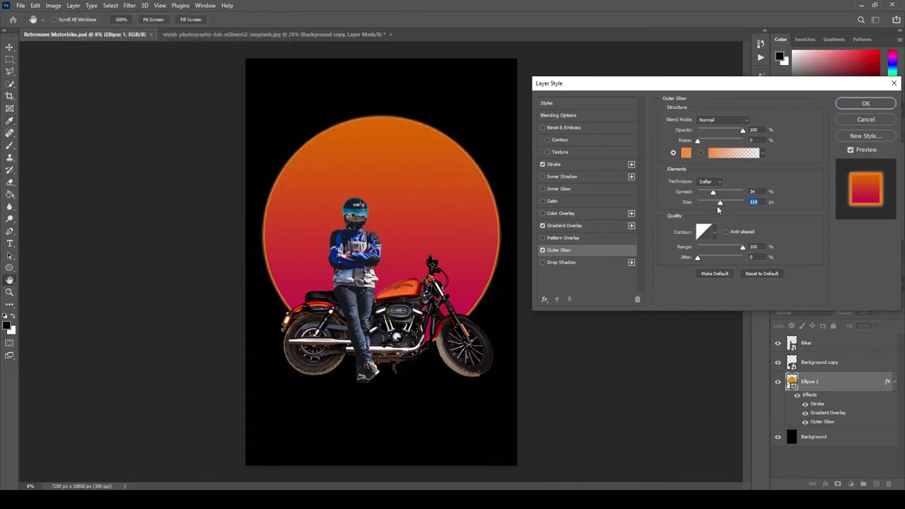
Step: Soften the outer glow to 23% spread, 114 px size and 49% opacity, apply the layer style, and save the poster
{"action": "left_click_drag", "start_coordinate": [712, 192], "coordinate": [707, 192]}
{"action": "left_click_drag", "start_coordinate": [742, 131], "coordinate": [731, 135]}
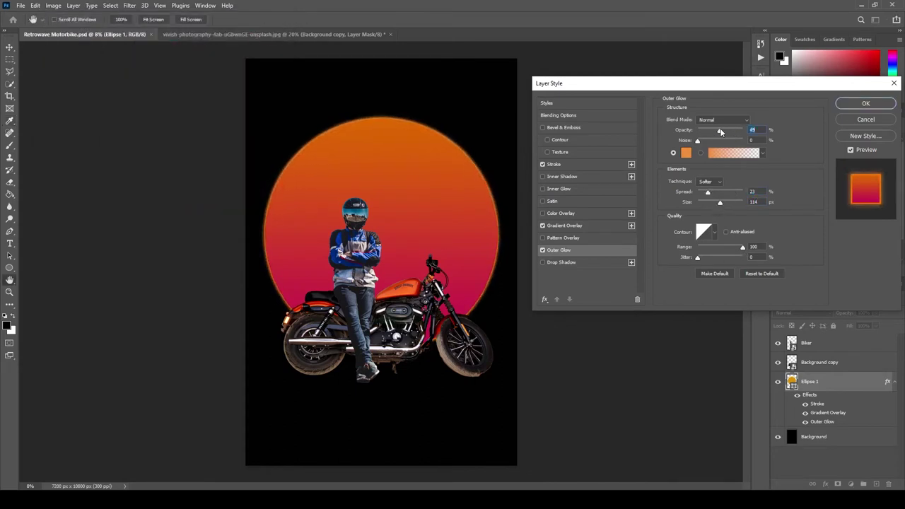
{"action": "left_click", "coordinate": [863, 104]}
{"action": "key", "text": "ctrl+s"}
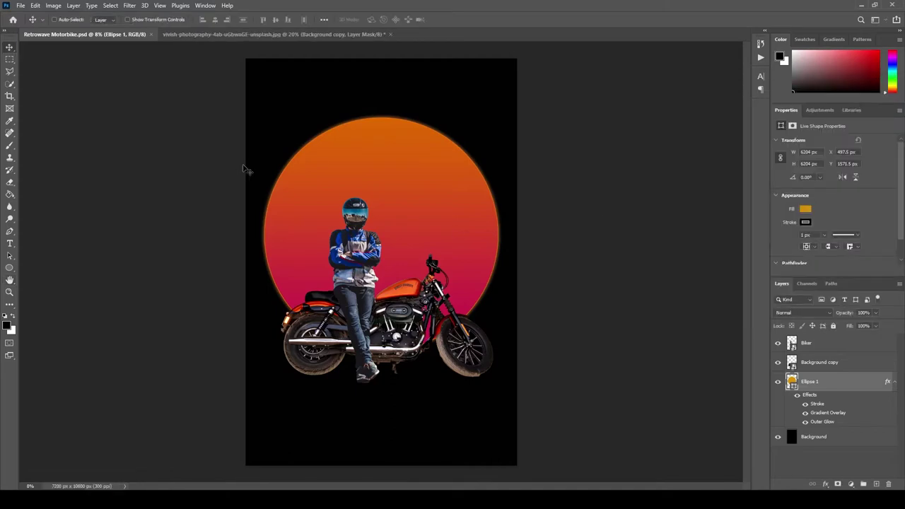
Step: Save the motorcycle photo as a layered PSD in the Motorbike folder and close it
{"action": "key", "text": "ctrl+Tab"}
{"action": "key", "text": "ctrl+shift+s"}
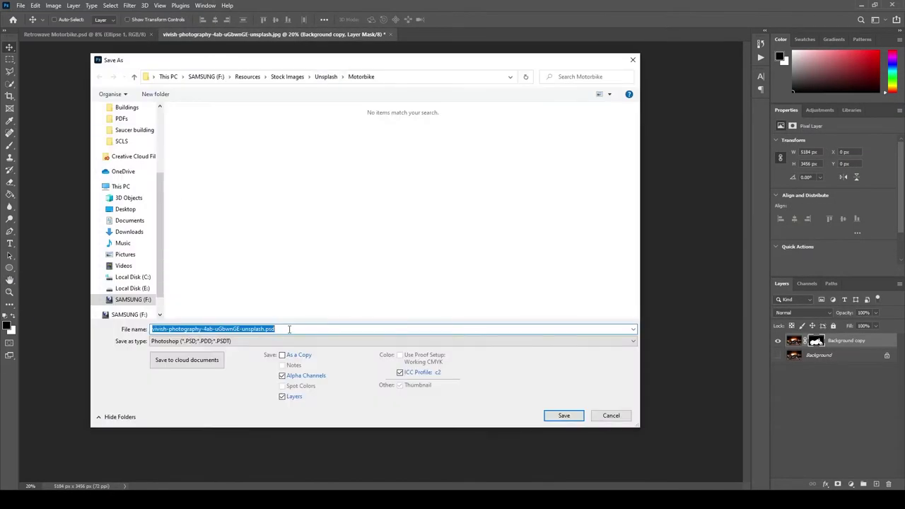
{"action": "key", "text": "Return"}
{"action": "key", "text": "ctrl+w"}
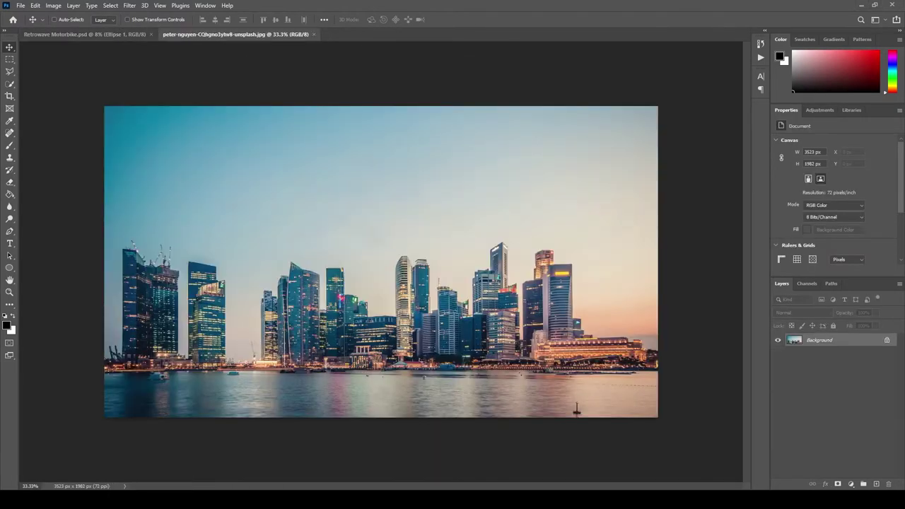
Step: Run the Remove background quick action on the copied layer of the city skyline photo
{"action": "key", "text": "ctrl+Tab"}
{"action": "key", "text": "ctrl+shift+Tab"}
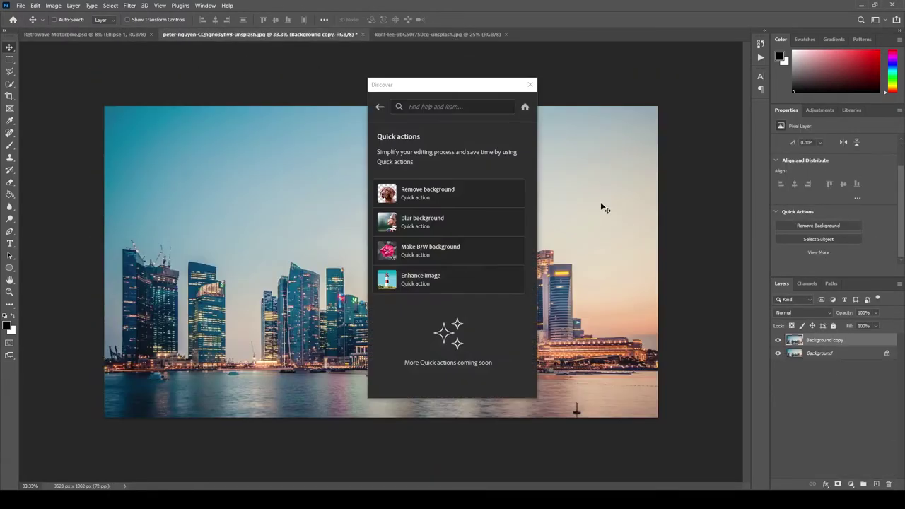
{"action": "left_click", "coordinate": [460, 196]}
{"action": "left_click", "coordinate": [446, 277]}
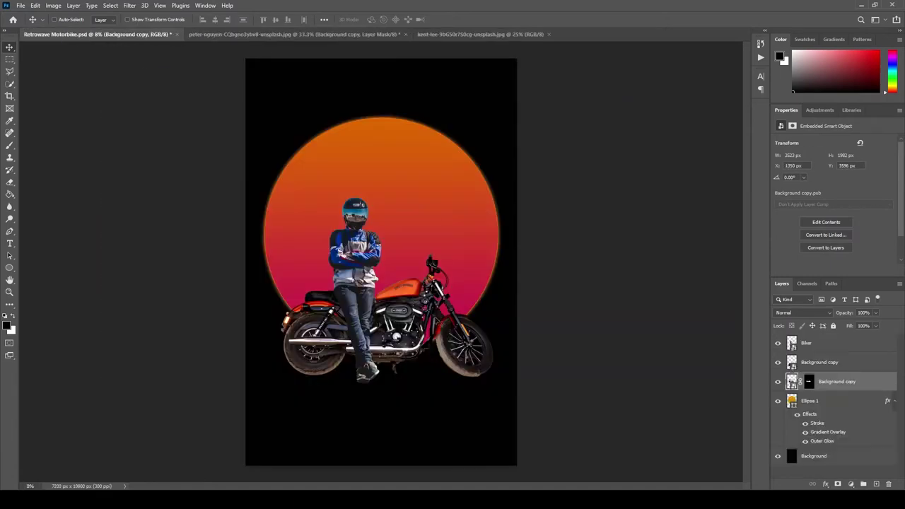
Step: Convert the masked skyline layer in the city photo to a smart object and close its opened contents
{"action": "right_click", "coordinate": [808, 382]}
{"action": "key", "text": "Escape"}
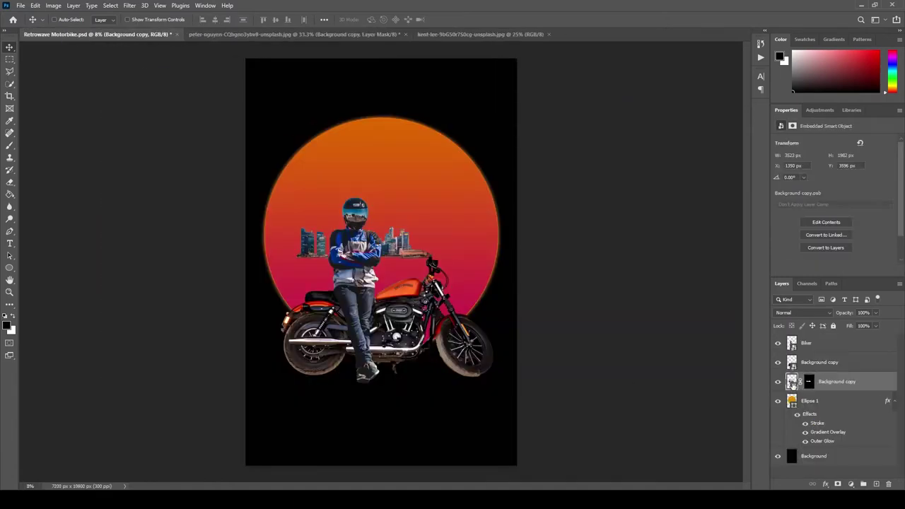
{"action": "left_click", "coordinate": [246, 34]}
{"action": "right_click", "coordinate": [806, 343]}
{"action": "left_click", "coordinate": [841, 388]}
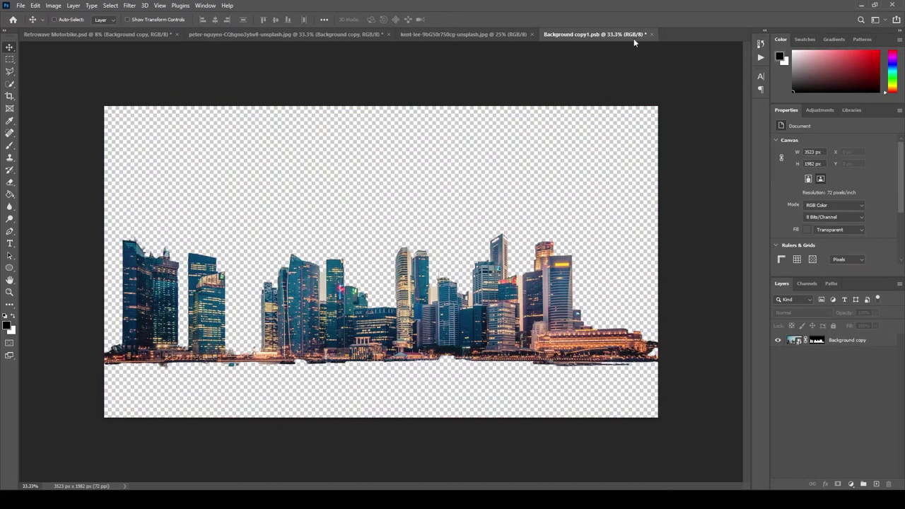
{"action": "left_click", "coordinate": [636, 35]}
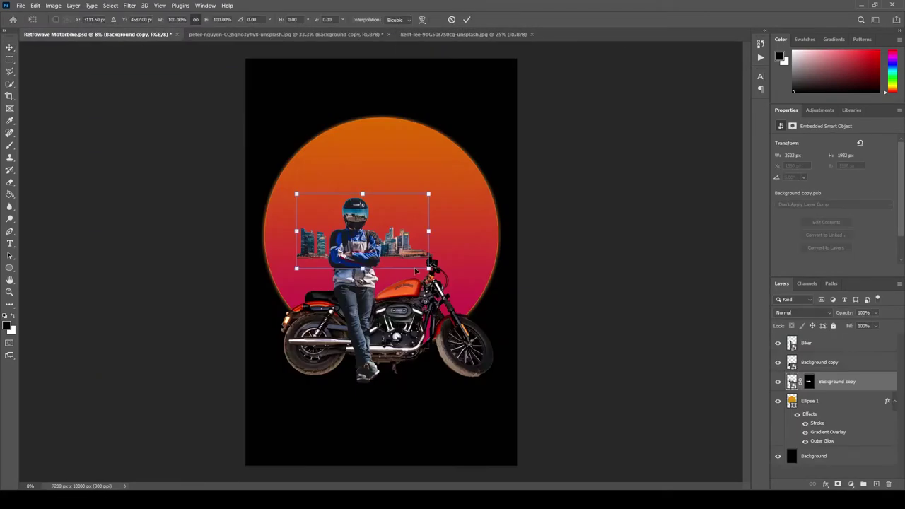
Step: Enlarge the skyline in the poster to 8814 by 4959 px so it spans the full width behind the motorcycle
{"action": "left_click_drag", "start_coordinate": [430, 259], "coordinate": [521, 322]}
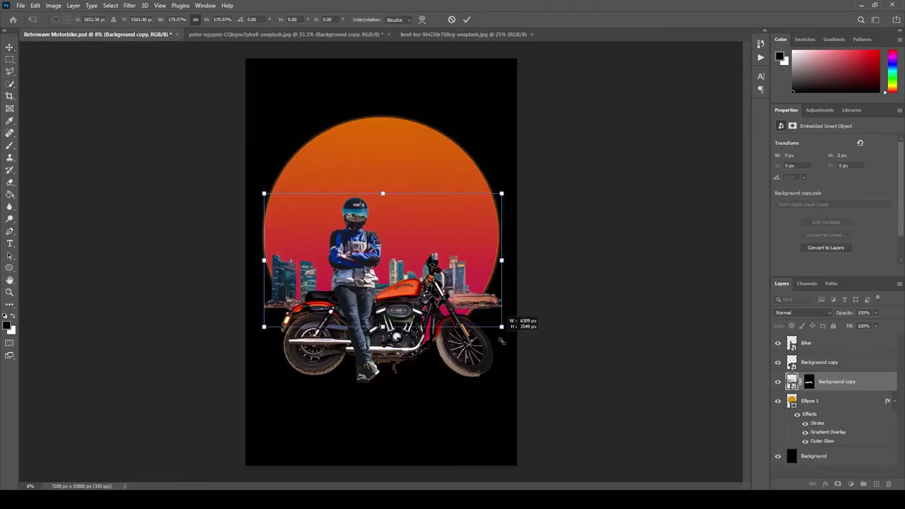
{"action": "left_click_drag", "start_coordinate": [262, 191], "coordinate": [209, 152]}
{"action": "key", "text": "Return"}
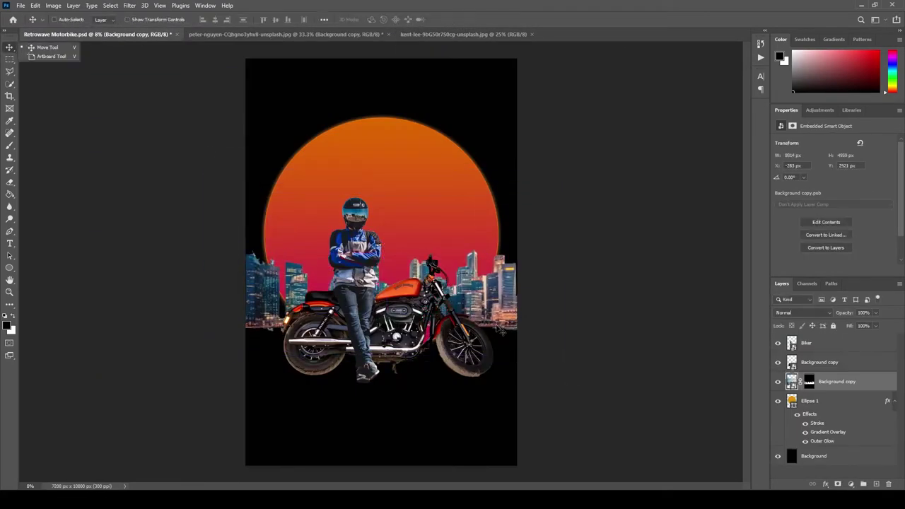
Step: Enlarge the masked skyline in the poster to 10072 by 5667 px and browse the distort and blur filters
{"action": "left_click", "coordinate": [108, 148]}
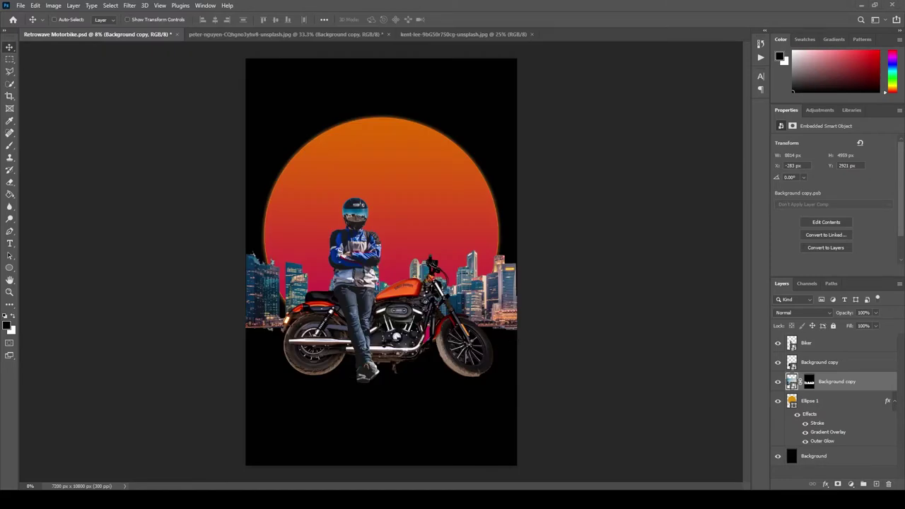
{"action": "key", "text": "ctrl+t"}
{"action": "left_click_drag", "start_coordinate": [572, 361], "coordinate": [615, 353]}
{"action": "key", "text": "Return"}
{"action": "left_click", "coordinate": [130, 5]}
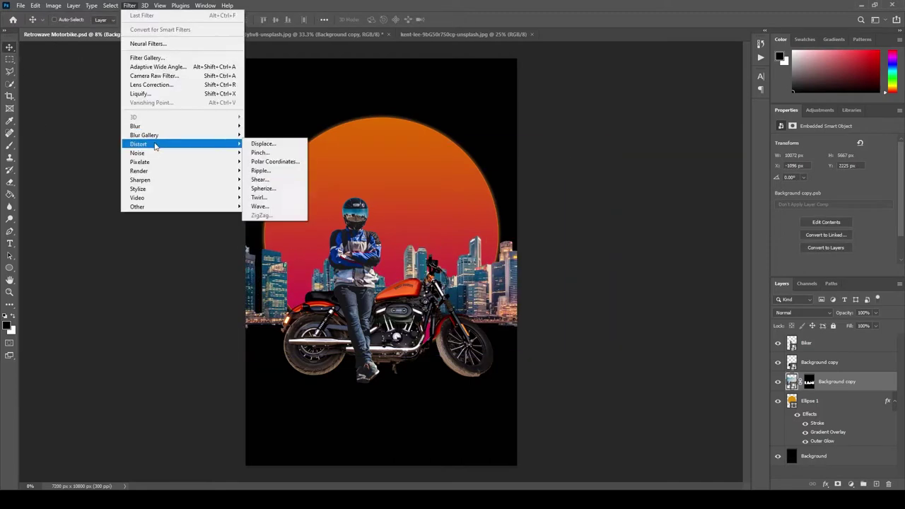
{"action": "mouse_move", "coordinate": [170, 173]}
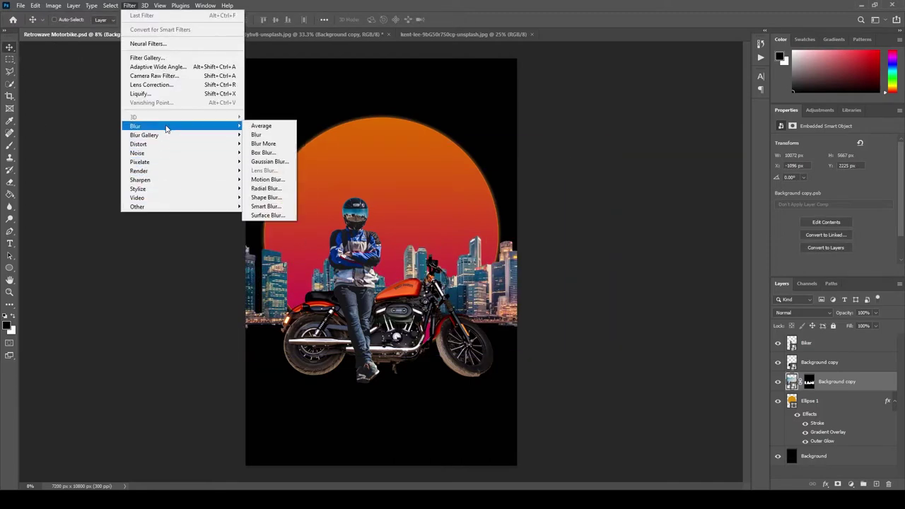
{"action": "mouse_move", "coordinate": [177, 143]}
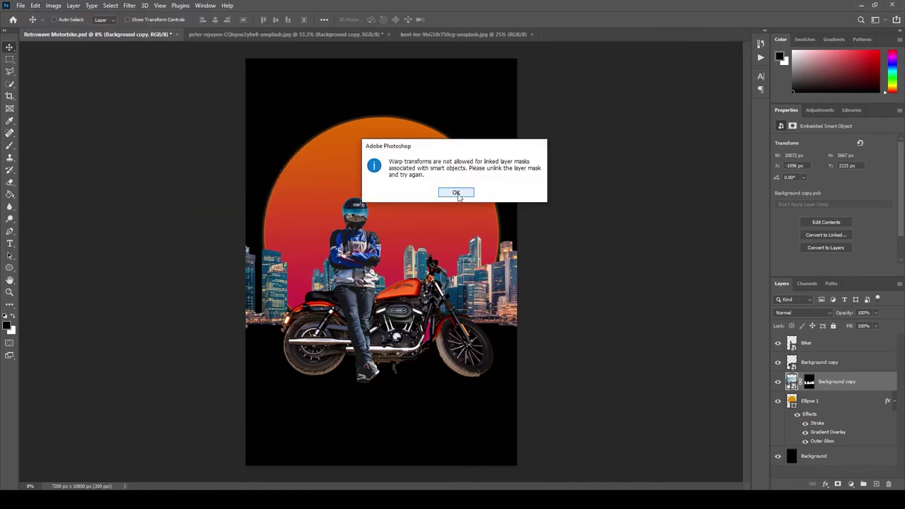
Step: Replace the masked skyline layer in the poster with a mask-free smart object version and close the opened contents
{"action": "left_click", "coordinate": [808, 382]}
{"action": "key", "text": "Return"}
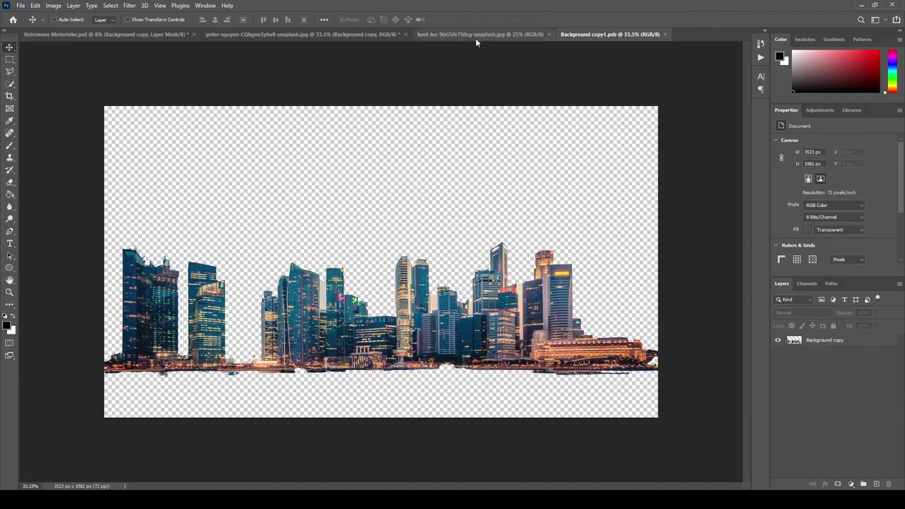
{"action": "left_click", "coordinate": [664, 34]}
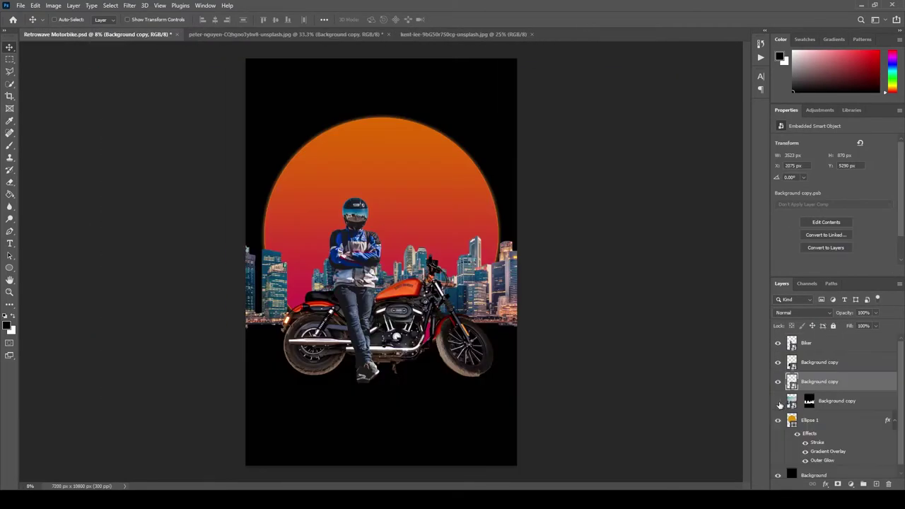
Step: Enlarge the mask-free skyline to about 10375 by 2562 px so it extends past both poster edges behind the motorcycle
{"action": "key", "text": "ctrl+t"}
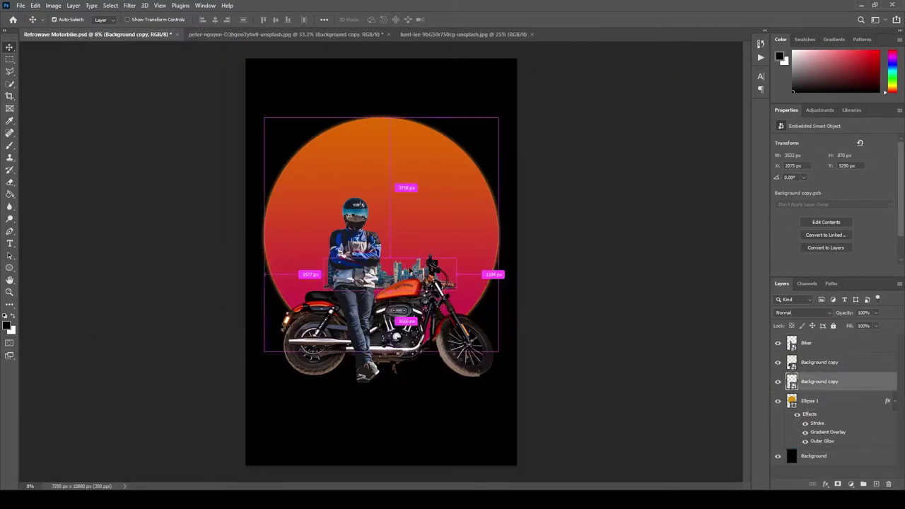
{"action": "left_click_drag", "start_coordinate": [501, 299], "coordinate": [600, 396]}
{"action": "key", "text": "Return"}
Step: Try to warp the skyline with freehand corner adjustments and with the Arc Lower preset
{"action": "key", "text": "ctrl+t"}
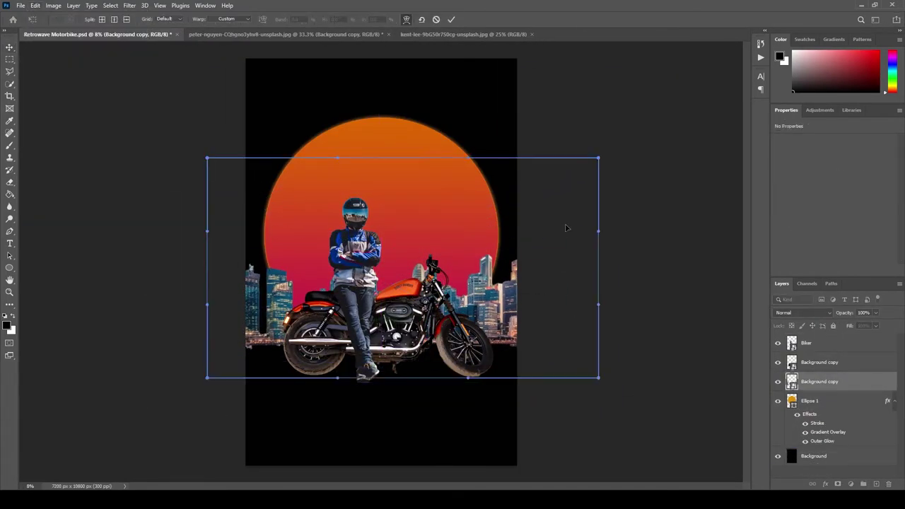
{"action": "left_click_drag", "start_coordinate": [591, 328], "coordinate": [575, 320]}
{"action": "left_click_drag", "start_coordinate": [579, 131], "coordinate": [540, 110]}
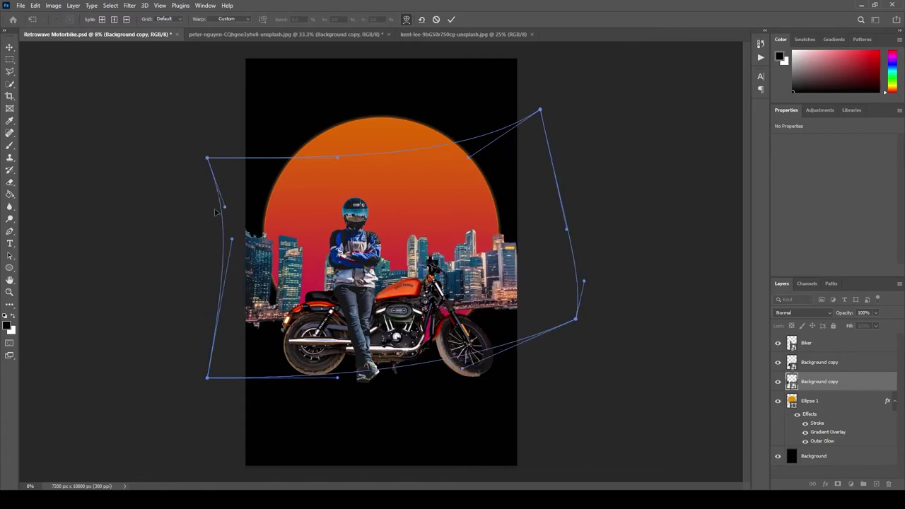
{"action": "scroll", "coordinate": [227, 19], "scroll_direction": "down", "scroll_amount": 2}
{"action": "left_click", "coordinate": [226, 19]}
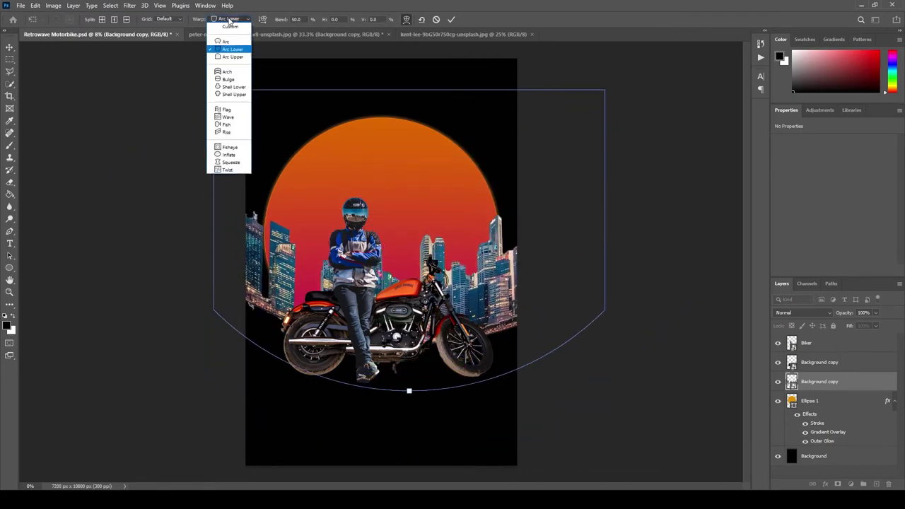
{"action": "scroll", "coordinate": [225, 25], "scroll_direction": "down", "scroll_amount": 12}
{"action": "left_click", "coordinate": [225, 25]}
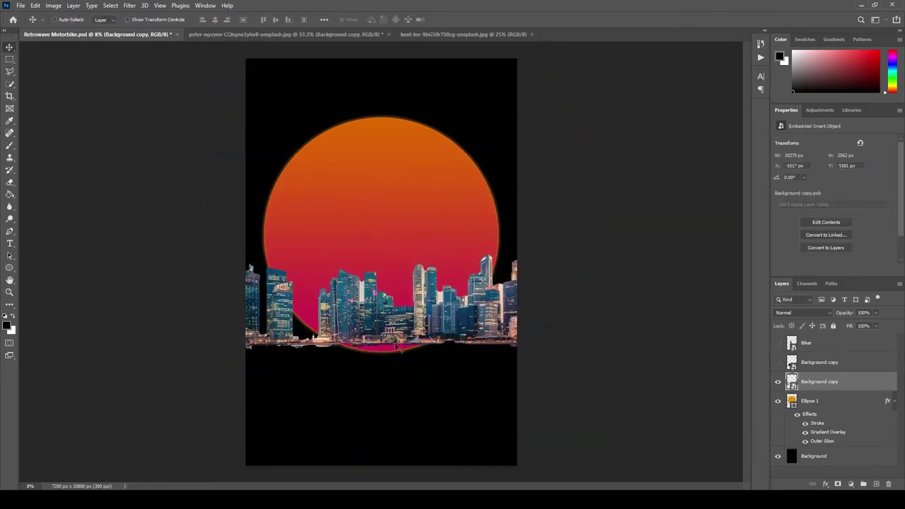
Step: Move the skyline sideways across the circle, dropping the lasso selection started around its left-end towers
{"action": "key", "text": "ctrl+plus"}
{"action": "left_click", "coordinate": [35, 5]}
{"action": "left_click", "coordinate": [56, 22]}
{"action": "key", "text": "m"}
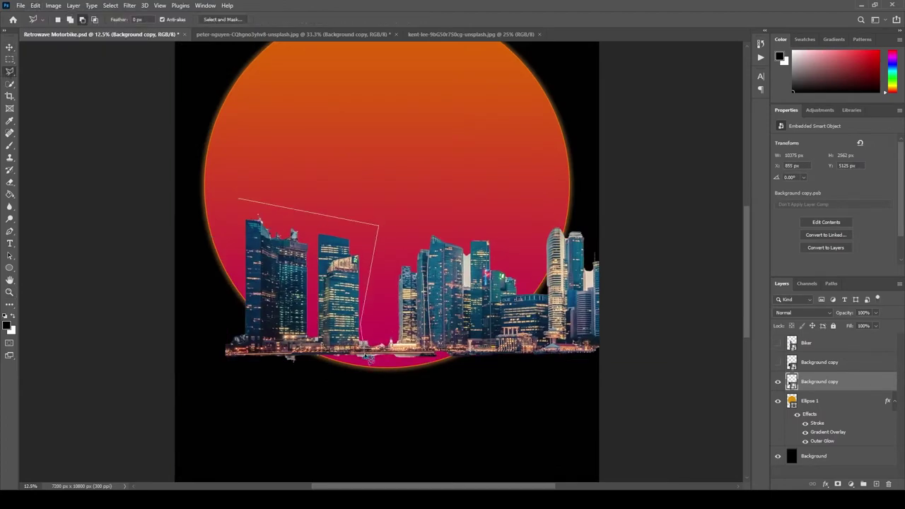
{"action": "key", "text": "ctrl+d"}
{"action": "key", "text": "v"}
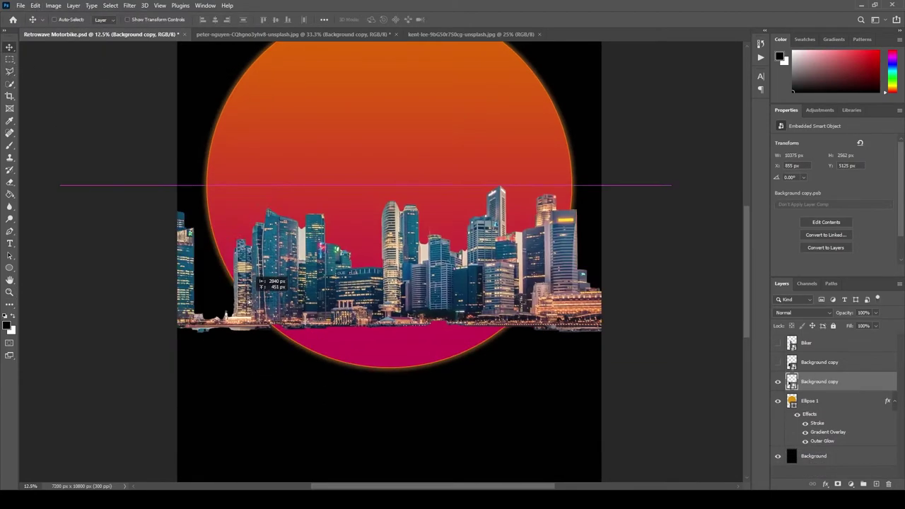
{"action": "left_click_drag", "start_coordinate": [399, 300], "coordinate": [391, 340]}
Step: Open the skyline's smart object contents and cut out the separate tower cluster at its left end
{"action": "double_click", "coordinate": [792, 381]}
{"action": "key", "text": "m"}
{"action": "left_click_drag", "start_coordinate": [105, 226], "coordinate": [259, 420]}
{"action": "key", "text": "Delete"}
{"action": "key", "text": "ctrl+d"}
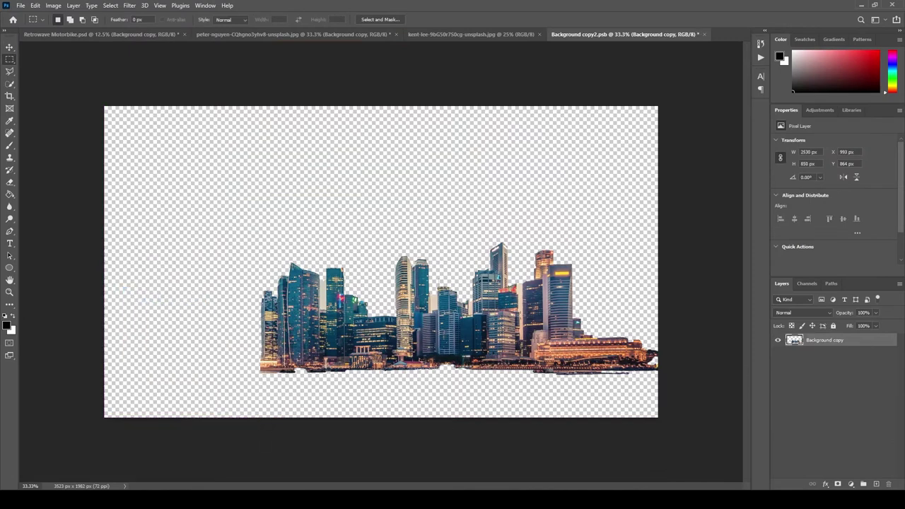
Step: Paste the cut tower cluster into the poster as a separate layer above the skyline and hide it
{"action": "key", "text": "ctrl+Tab"}
{"action": "right_click", "coordinate": [792, 382]}
{"action": "left_click", "coordinate": [205, 168]}
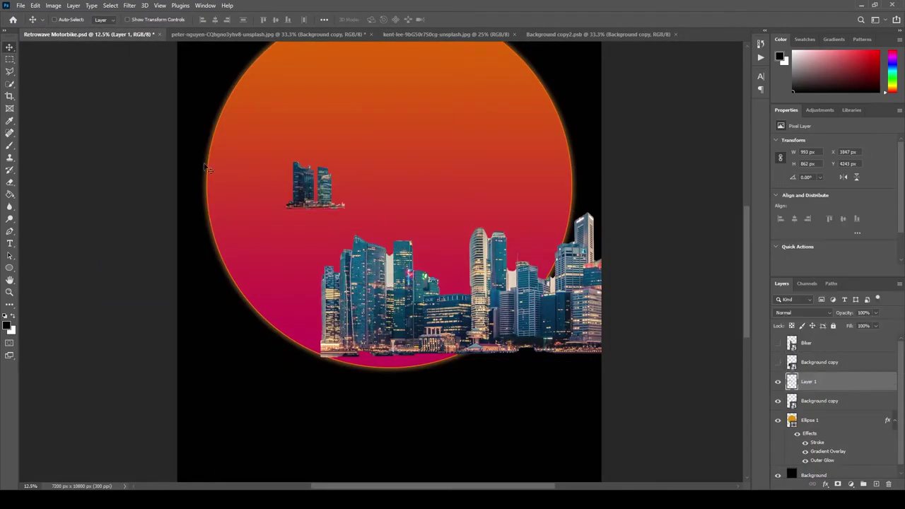
{"action": "left_click", "coordinate": [777, 382]}
Step: Rename the remaining skyline layer as City and position it across the poster's width over the circle
{"action": "double_click", "coordinate": [819, 401]}
{"action": "type", "text": "City"}
{"action": "key", "text": "Return"}
{"action": "left_click", "coordinate": [35, 5]}
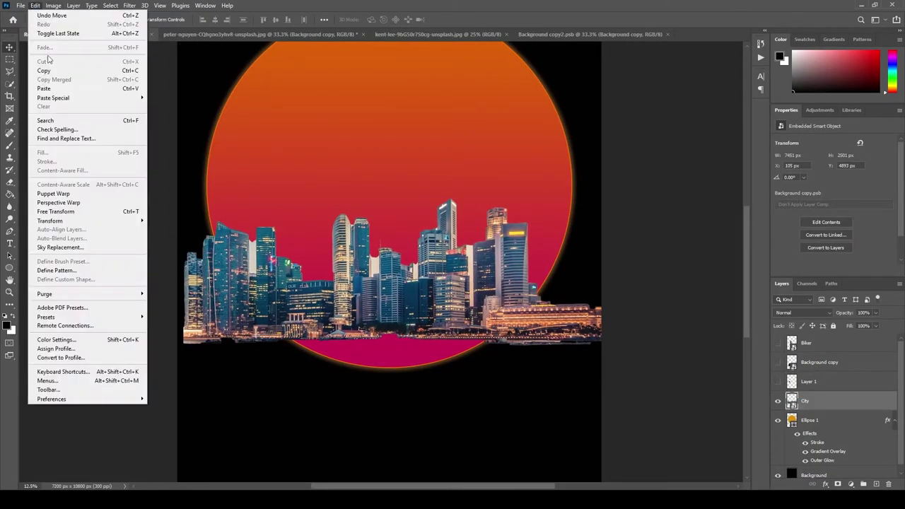
{"action": "left_click", "coordinate": [67, 210]}
{"action": "key", "text": "Return"}
Step: Crop the canvas of the skyline's smart object contents closely around the remaining buildings
{"action": "key", "text": "ctrl+shift+Tab"}
{"action": "left_click", "coordinate": [53, 5]}
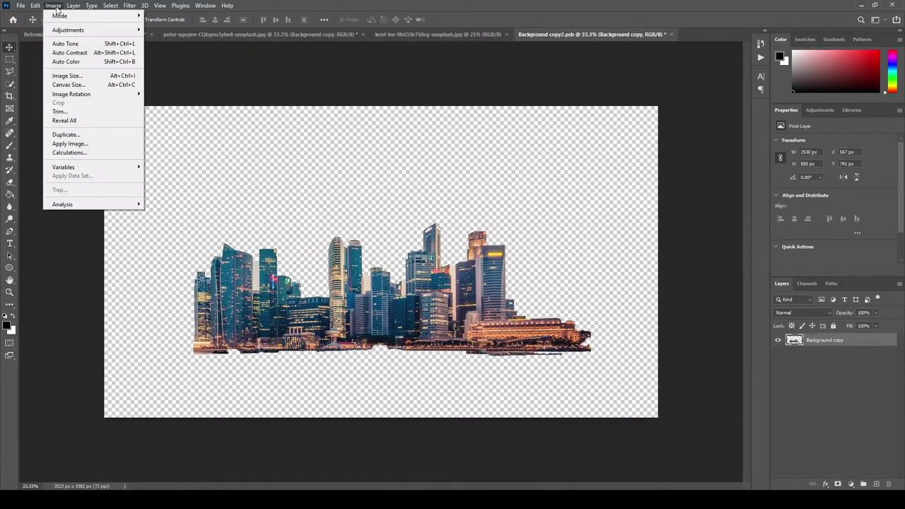
{"action": "key", "text": "Escape"}
{"action": "key", "text": "c"}
{"action": "left_click_drag", "start_coordinate": [380, 106], "coordinate": [380, 217]}
{"action": "key", "text": "Return"}
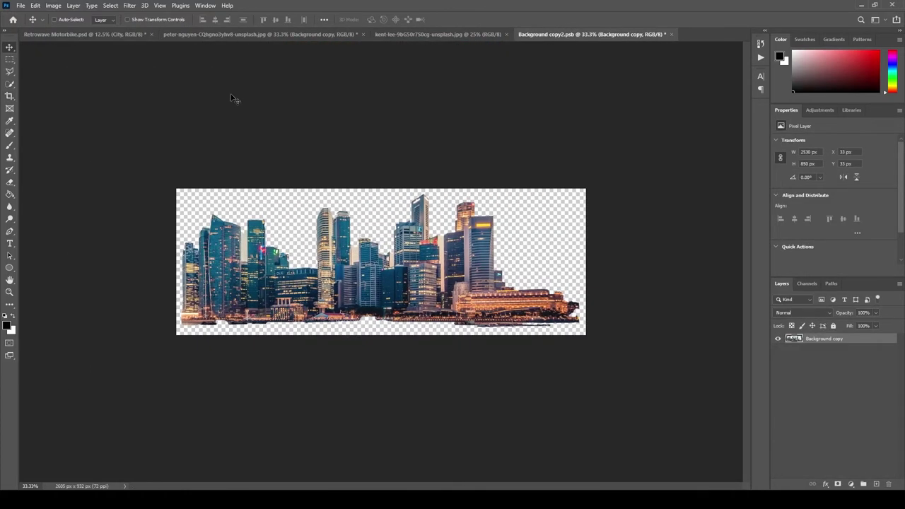
Step: Save and close the skyline contents, and move the City skyline higher over the circle in the poster
{"action": "key", "text": "ctrl+s"}
{"action": "key", "text": "ctrl+w"}
{"action": "left_click_drag", "start_coordinate": [434, 237], "coordinate": [446, 244]}
Step: Try to warp the City skyline by pulling its upper-left corner and edge handles freehand
{"action": "left_click", "coordinate": [35, 5]}
{"action": "left_click", "coordinate": [184, 318]}
{"action": "left_click_drag", "start_coordinate": [236, 167], "coordinate": [313, 127]}
{"action": "mouse_move", "coordinate": [163, 145]}
{"action": "left_mouse_down"}
{"action": "mouse_move", "coordinate": [165, 125]}
{"action": "mouse_move", "coordinate": [156, 129]}
{"action": "left_mouse_up"}
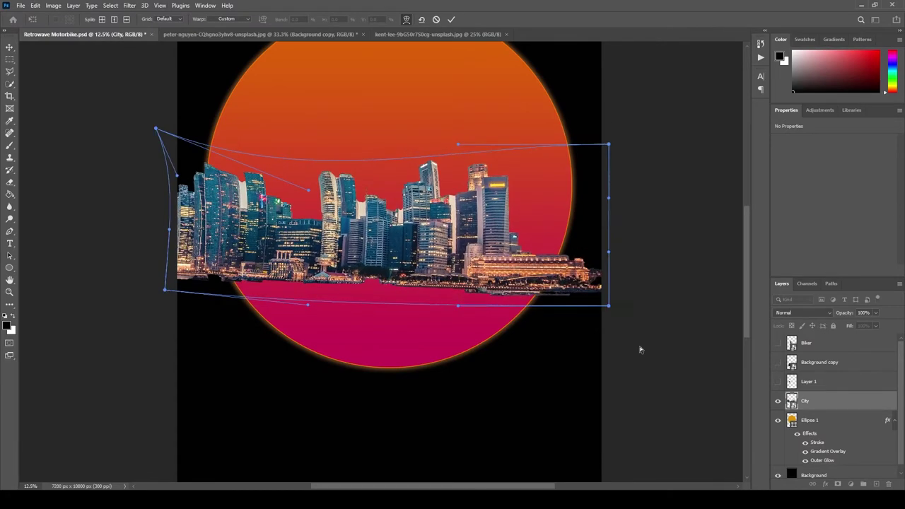
{"action": "key", "text": "Return"}
{"action": "left_click", "coordinate": [130, 5]}
{"action": "left_click", "coordinate": [139, 93]}
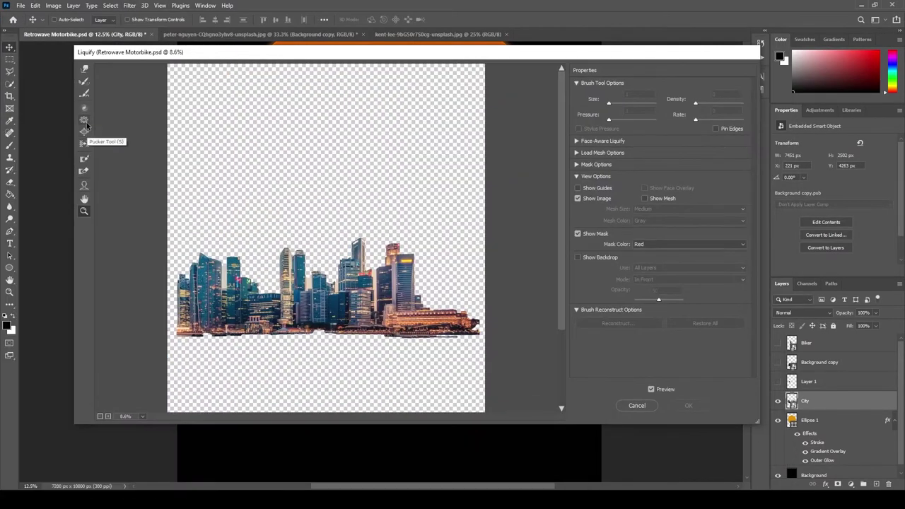
{"action": "left_click", "coordinate": [688, 405]}
Step: Try a freehand warp that curves the City skyline's base along the circle's lower edge
{"action": "left_click", "coordinate": [35, 5]}
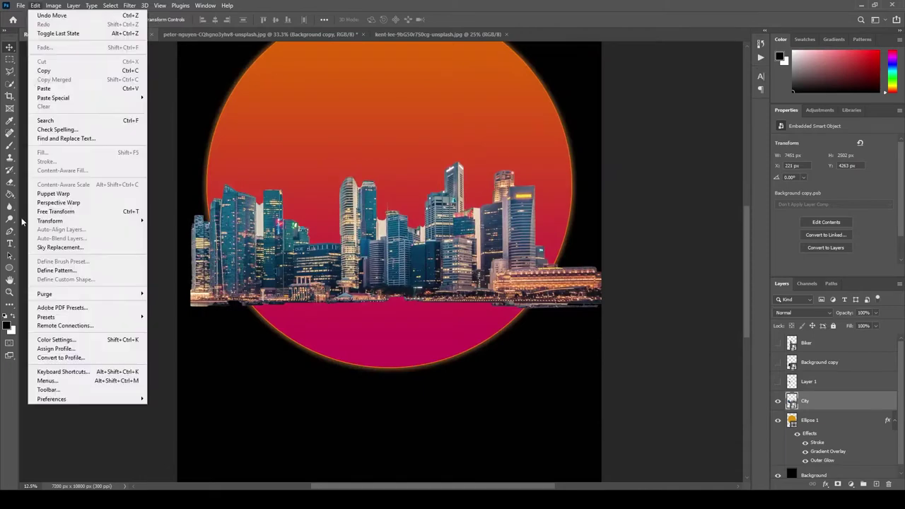
{"action": "left_click", "coordinate": [184, 318]}
{"action": "left_click_drag", "start_coordinate": [185, 316], "coordinate": [186, 294]}
{"action": "left_click_drag", "start_coordinate": [636, 316], "coordinate": [629, 289]}
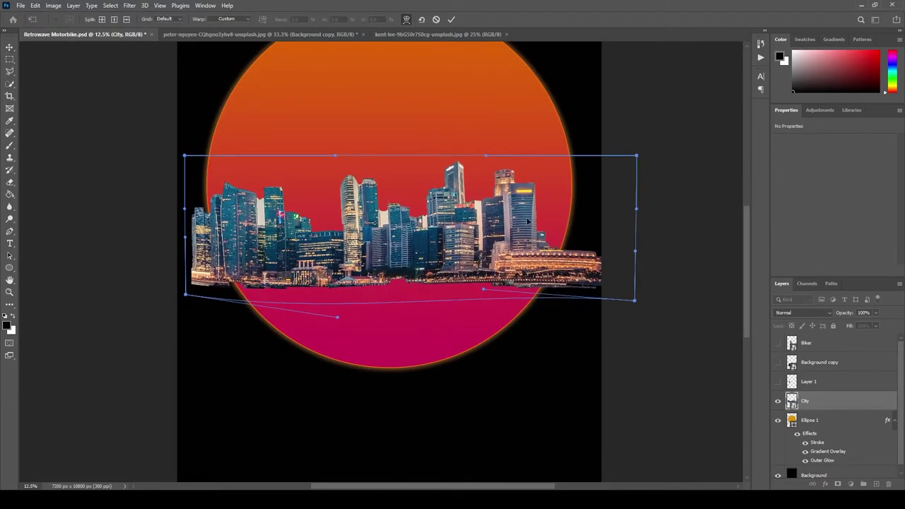
{"action": "left_click_drag", "start_coordinate": [334, 309], "coordinate": [339, 369]}
{"action": "left_click_drag", "start_coordinate": [184, 155], "coordinate": [223, 120]}
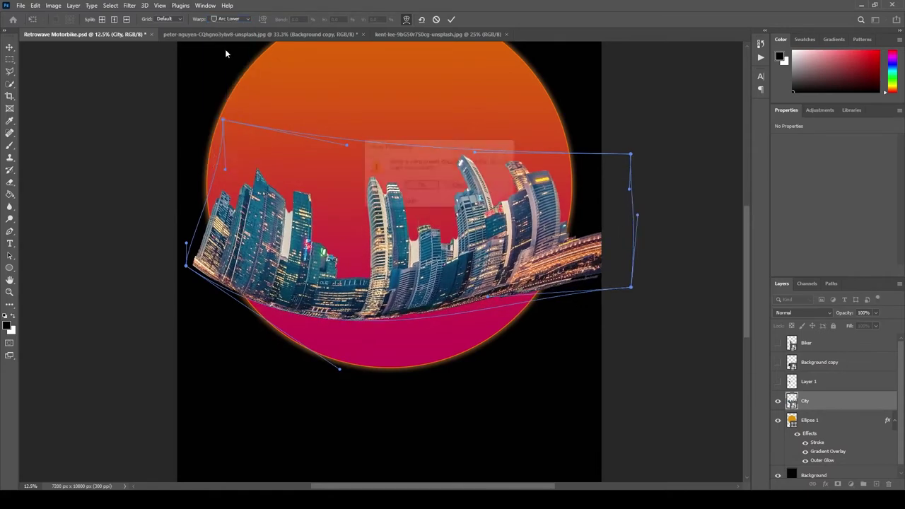
Step: Apply an Arc Lower warp to the City skyline and move it so its curved base meets the circle's lower edge
{"action": "key", "text": "Return"}
{"action": "left_click", "coordinate": [9, 46]}
{"action": "left_click_drag", "start_coordinate": [396, 297], "coordinate": [414, 279]}
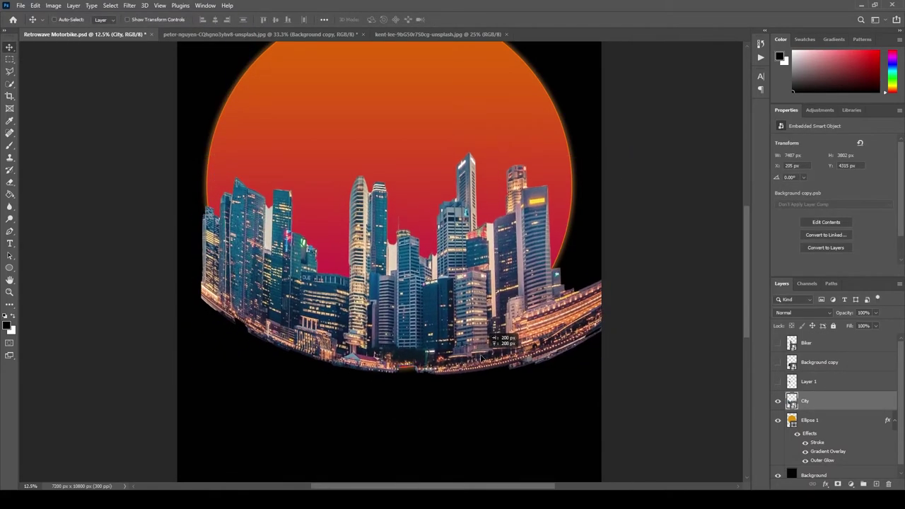
Step: Set the City layer to 50% opacity and brush out the buildings beyond the circle's lower edge on a new layer mask
{"action": "key", "text": "5"}
{"action": "mouse_move", "coordinate": [777, 362]}
{"action": "left_mouse_down"}
{"action": "mouse_move", "coordinate": [777, 343]}
{"action": "mouse_move", "coordinate": [778, 362]}
{"action": "left_mouse_up"}
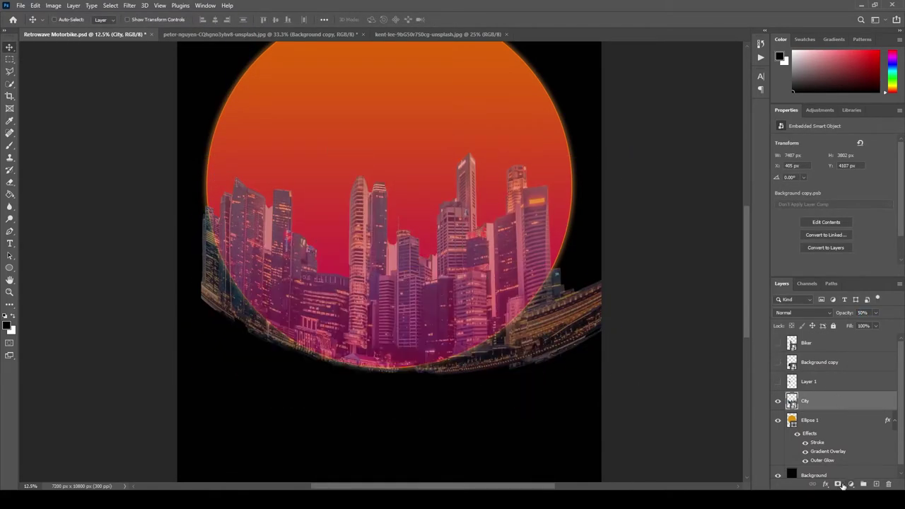
{"action": "left_click", "coordinate": [841, 485]}
{"action": "key", "text": "b"}
{"action": "left_click_drag", "start_coordinate": [587, 311], "coordinate": [367, 454]}
Step: Return the City layer to 100% opacity and show the motorcycle and Biker layers
{"action": "left_click", "coordinate": [791, 401]}
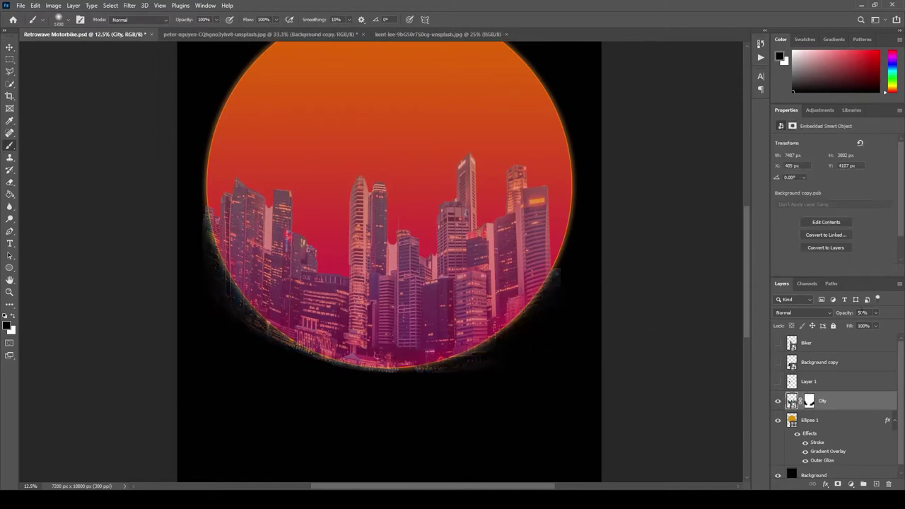
{"action": "key", "text": "0"}
{"action": "left_click", "coordinate": [778, 362]}
{"action": "left_click", "coordinate": [778, 343]}
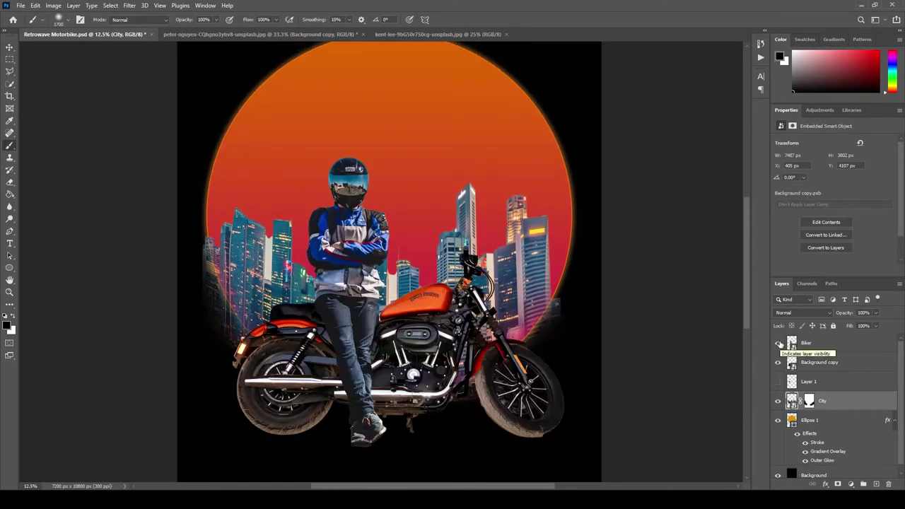
Step: Mask out the City skyline remnants spilling beyond the circle's left and right edges and save the poster
{"action": "left_click", "coordinate": [809, 401]}
{"action": "key", "text": "alt+bracketleft"}
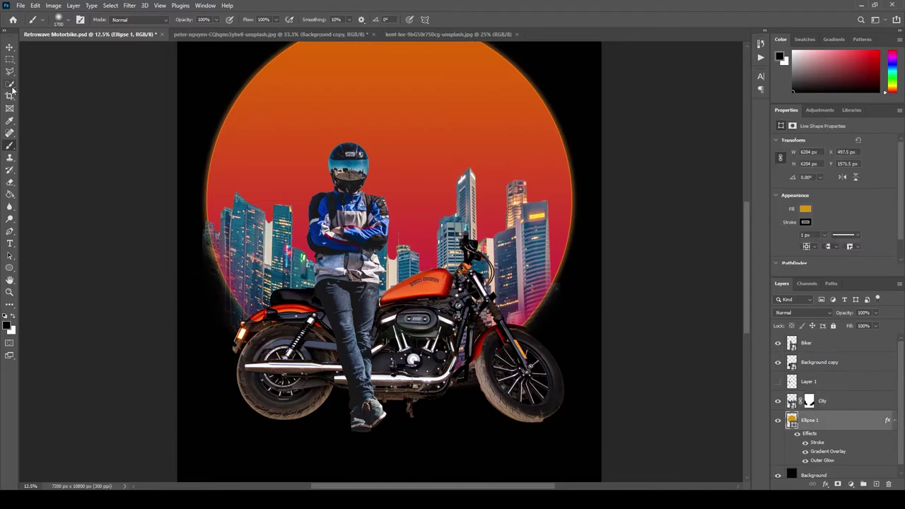
{"action": "left_click", "coordinate": [10, 85]}
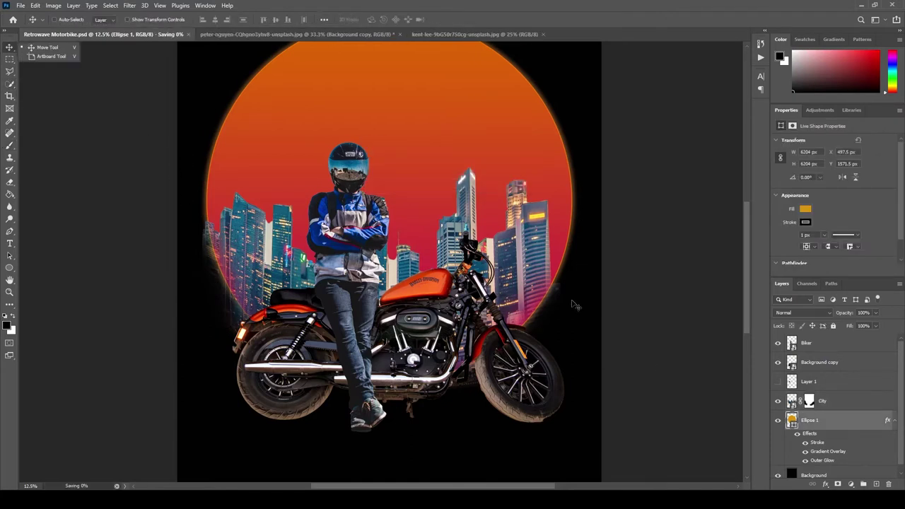
{"action": "key", "text": "alt+bracketright"}
{"action": "key", "text": "b"}
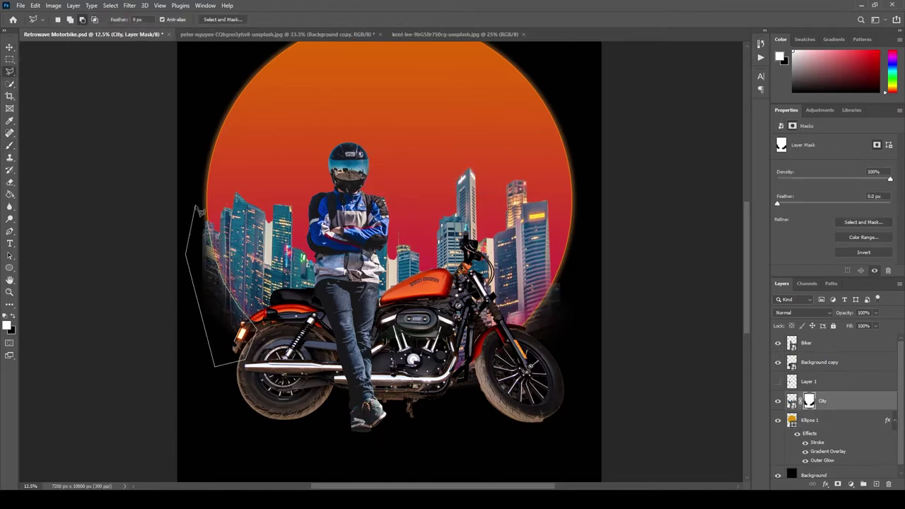
{"action": "left_click", "coordinate": [198, 211]}
{"action": "key", "text": "b"}
{"action": "left_click", "coordinate": [611, 306]}
{"action": "key", "text": "b"}
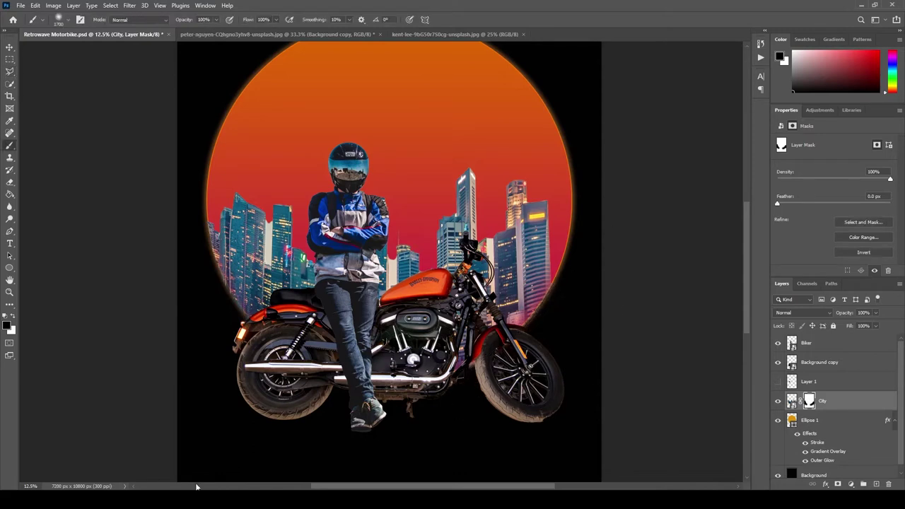
{"action": "scroll", "coordinate": [590, 222], "scroll_direction": "up", "scroll_amount": 2}
{"action": "key", "text": "ctrl+s"}
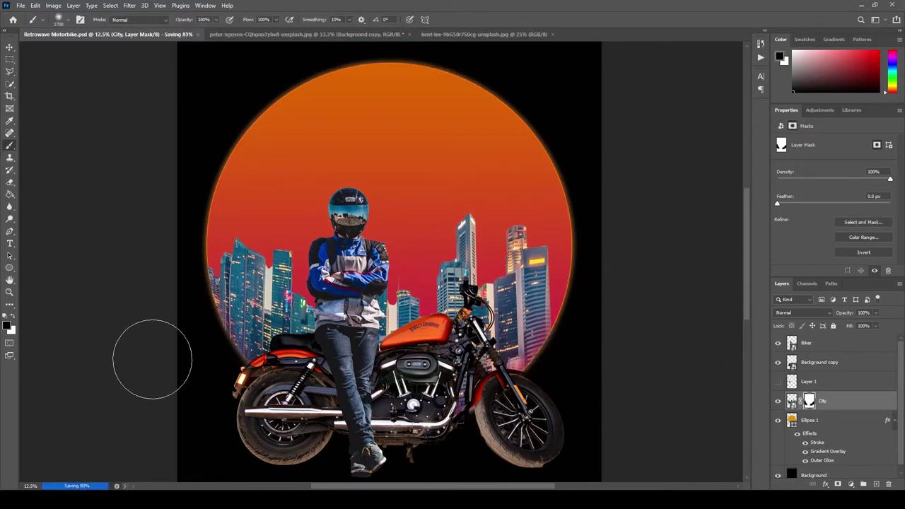
Step: Create a layer beneath City and fill a thin horizontal black stripe of about 7084 by 40 px across the circle
{"action": "left_click", "coordinate": [875, 484], "text": "ctrl"}
{"action": "key", "text": "m"}
{"action": "left_click_drag", "start_coordinate": [185, 241], "coordinate": [602, 244]}
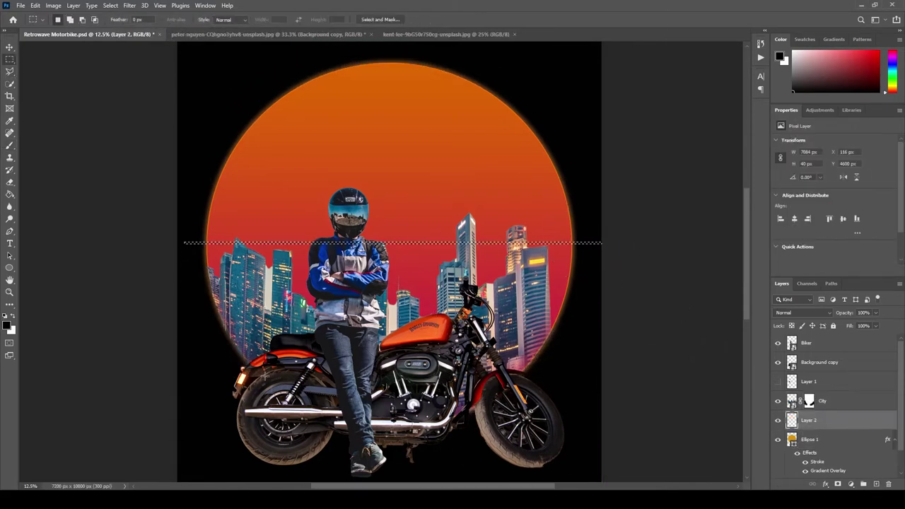
{"action": "key", "text": "g"}
{"action": "left_click", "coordinate": [196, 283]}
Step: Fill a thicker black stripe of about 6744 by 176 px across the circle above the thin one, on its own layer
{"action": "key", "text": "m"}
{"action": "left_click_drag", "start_coordinate": [195, 199], "coordinate": [593, 211]}
{"action": "key", "text": "g"}
{"action": "left_click", "coordinate": [396, 205]}
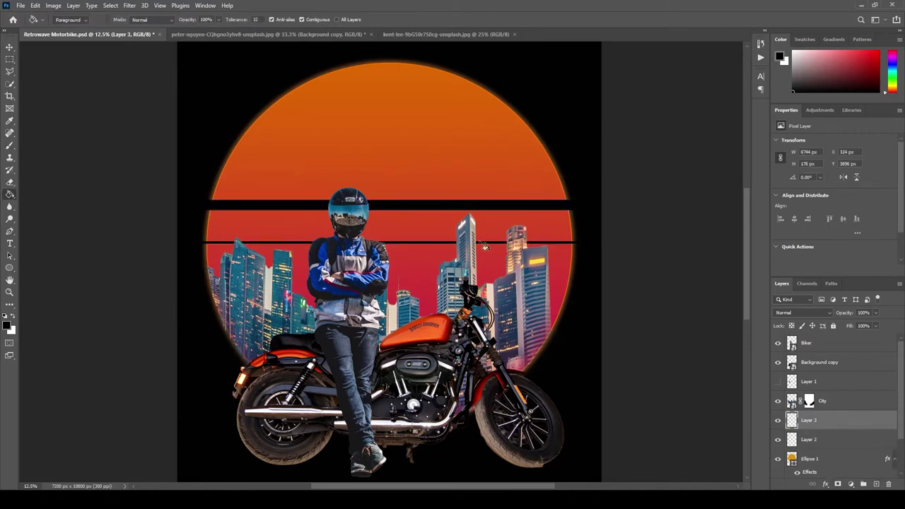
Step: Lower the thick stripe to just above the thin one and shift the thin stripe down to Y 4674 px
{"action": "key", "text": "ctrl+shift+j"}
{"action": "key", "text": "v"}
{"action": "left_click_drag", "start_coordinate": [396, 205], "coordinate": [396, 237]}
{"action": "left_click", "coordinate": [801, 439]}
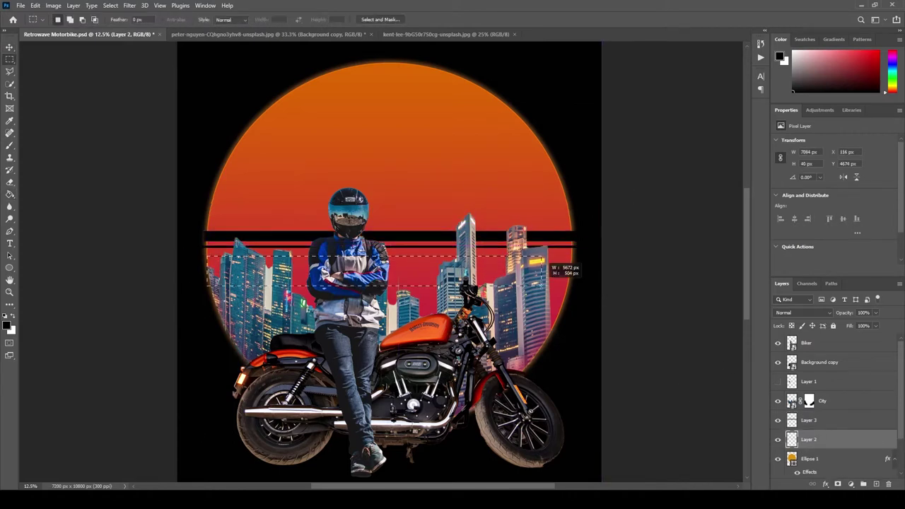
Step: Fill another thin black stripe of about 6736 by 32 px across the circle below the existing two, on its own layer
{"action": "left_click_drag", "start_coordinate": [589, 258], "coordinate": [589, 258]}
{"action": "key", "text": "g"}
{"action": "left_click", "coordinate": [587, 259]}
{"action": "key", "text": "ctrl+d"}
{"action": "key", "text": "v"}
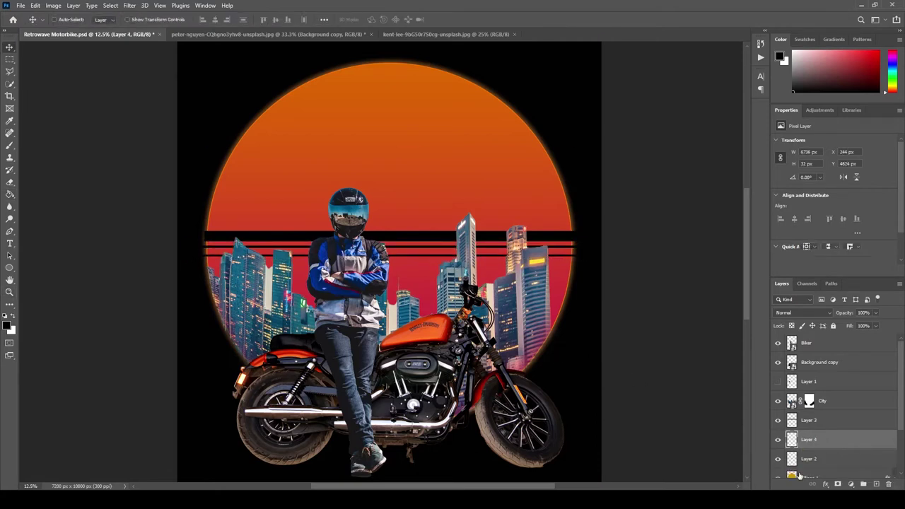
Step: Gather the three stripe layers into a group named Bands
{"action": "left_click", "coordinate": [813, 458]}
{"action": "left_click", "coordinate": [809, 374]}
{"action": "left_click", "coordinate": [810, 413], "text": "shift"}
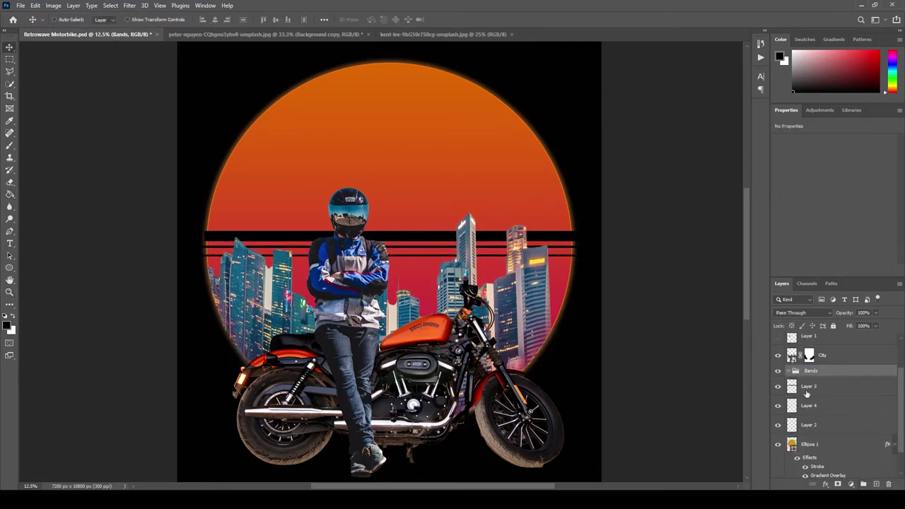
{"action": "key", "text": "ctrl+g"}
Step: Duplicate the 40 px stripe just below the lowest one, and place a slimmer copy of the thick stripe beneath them all
{"action": "left_click_drag", "start_coordinate": [816, 451], "coordinate": [876, 484]}
{"action": "left_click_drag", "start_coordinate": [424, 257], "coordinate": [424, 271]}
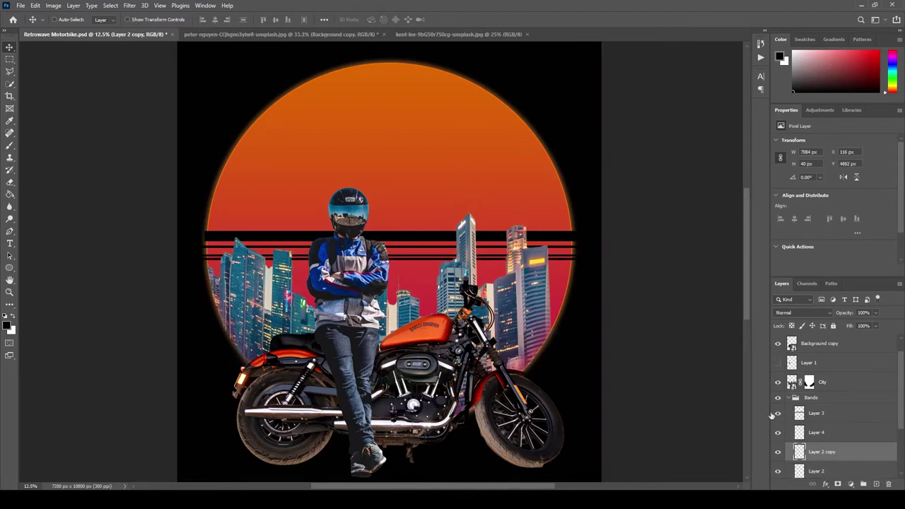
{"action": "left_click", "coordinate": [813, 413]}
{"action": "key", "text": "ctrl+j"}
{"action": "key", "text": "ctrl+t"}
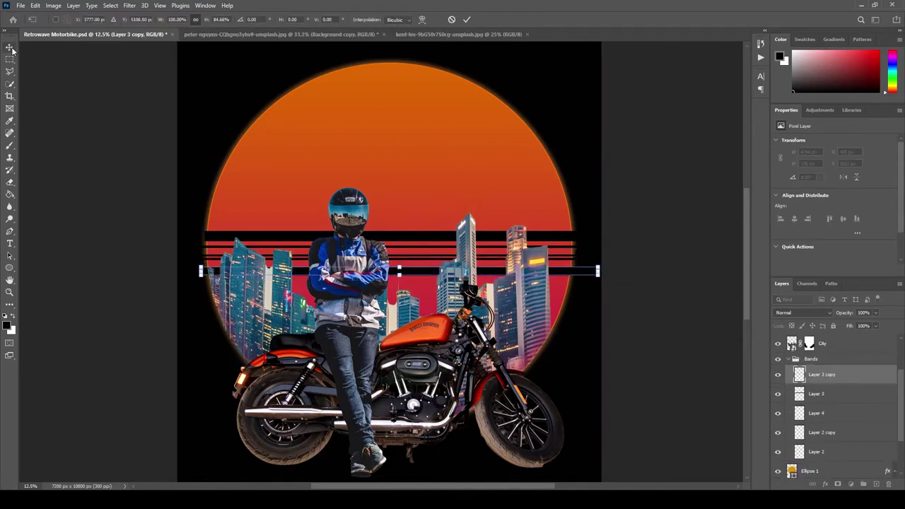
{"action": "left_click_drag", "start_coordinate": [424, 271], "coordinate": [425, 265]}
{"action": "key", "text": "Return"}
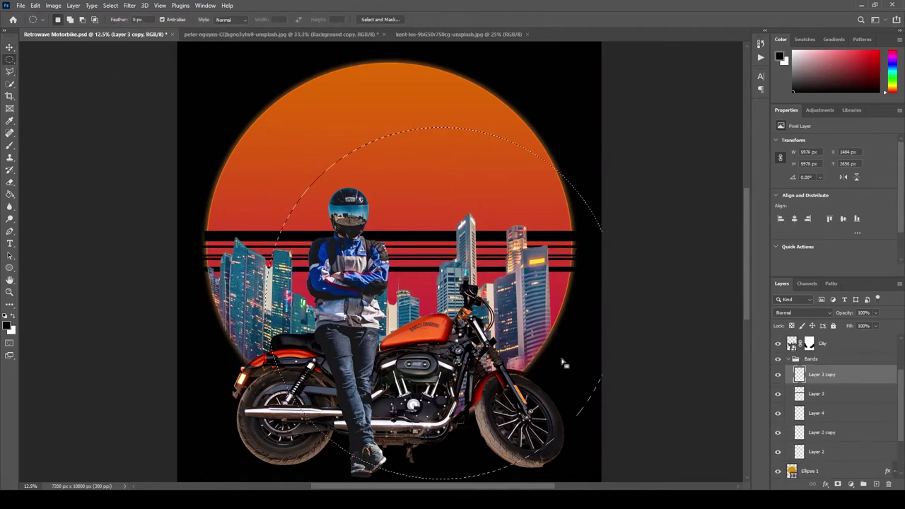
Step: Trim the stripe ends overhanging the circle's right edge, then duplicate the Bands group and place the copy directly below the original
{"action": "left_click", "coordinate": [793, 393]}
{"action": "left_click", "coordinate": [815, 452]}
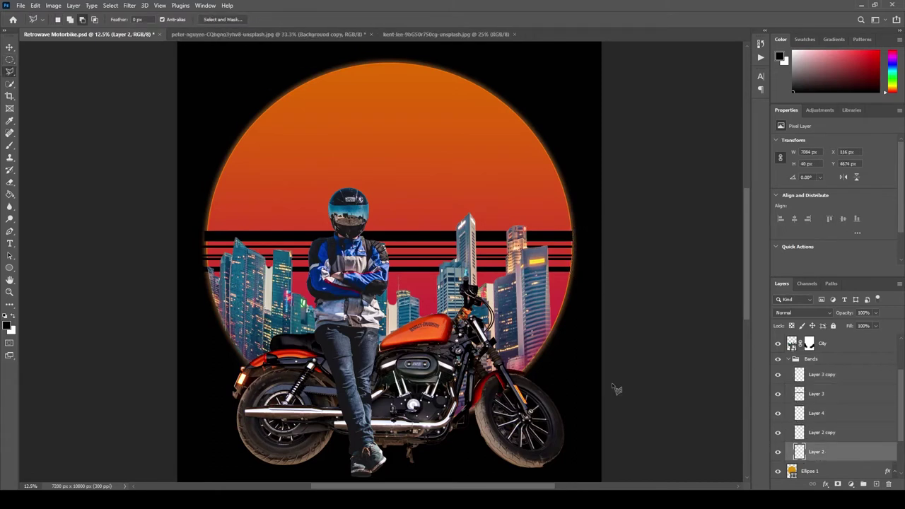
{"action": "left_click", "coordinate": [811, 358]}
{"action": "key", "text": "ctrl+j"}
{"action": "key", "text": "v"}
{"action": "left_click_drag", "start_coordinate": [436, 283], "coordinate": [437, 287]}
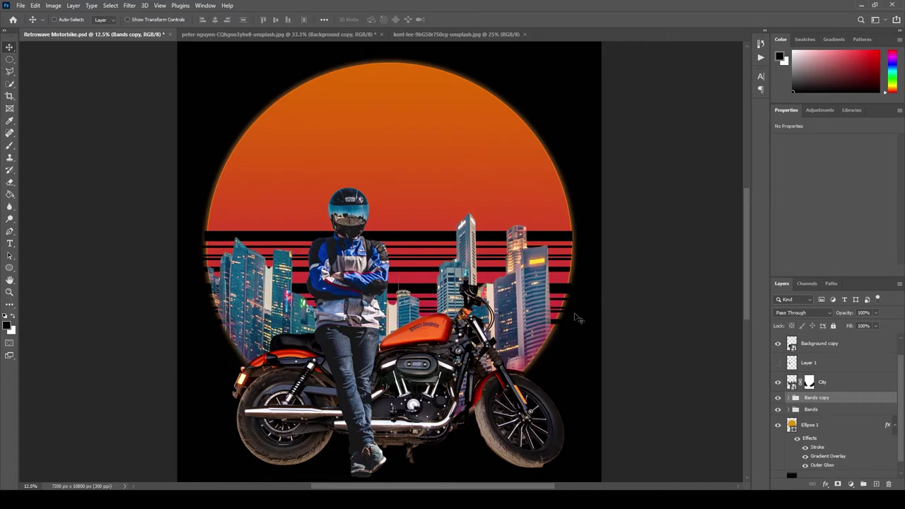
Step: Merge all the stripe layers from both groups into a single layer inside the Bands group
{"action": "left_click", "coordinate": [796, 397]}
{"action": "scroll", "coordinate": [834, 424], "scroll_direction": "down", "scroll_amount": 3}
{"action": "right_click", "coordinate": [817, 404]}
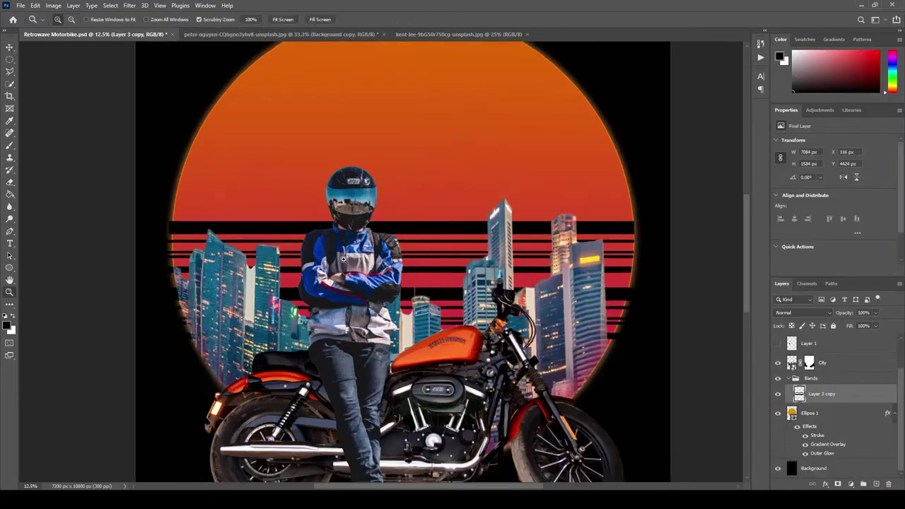
Step: Outline the stripe ends outside the circle's left edge with the Polygonal Lasso and delete them
{"action": "scroll", "coordinate": [216, 195], "scroll_direction": "up", "scroll_amount": 5}
{"action": "key", "text": "l"}
{"action": "left_click", "coordinate": [212, 149]}
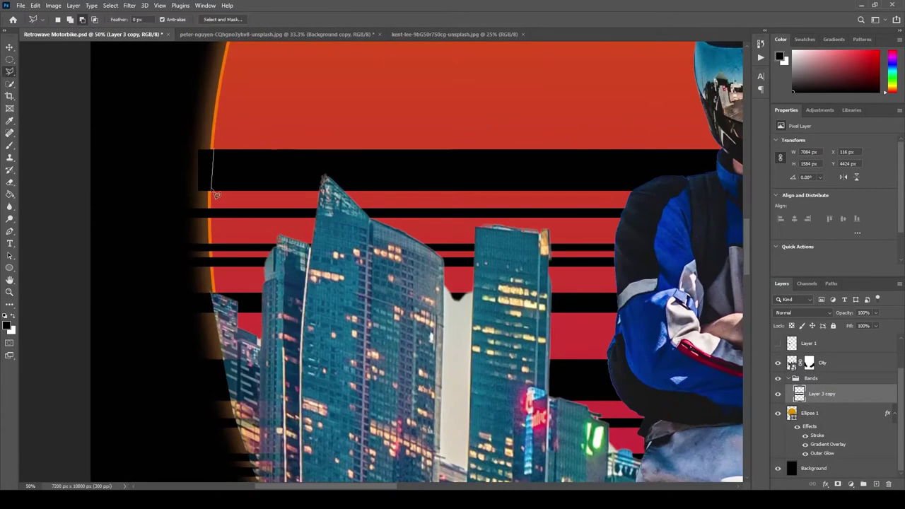
{"action": "left_click", "coordinate": [230, 483]}
{"action": "scroll", "coordinate": [177, 333], "scroll_direction": "up", "scroll_amount": 4}
{"action": "double_click", "coordinate": [158, 324]}
Step: Trim the remaining stripe ends that spill past the circle's right edge
{"action": "scroll", "coordinate": [362, 144], "scroll_direction": "right", "scroll_amount": 10}
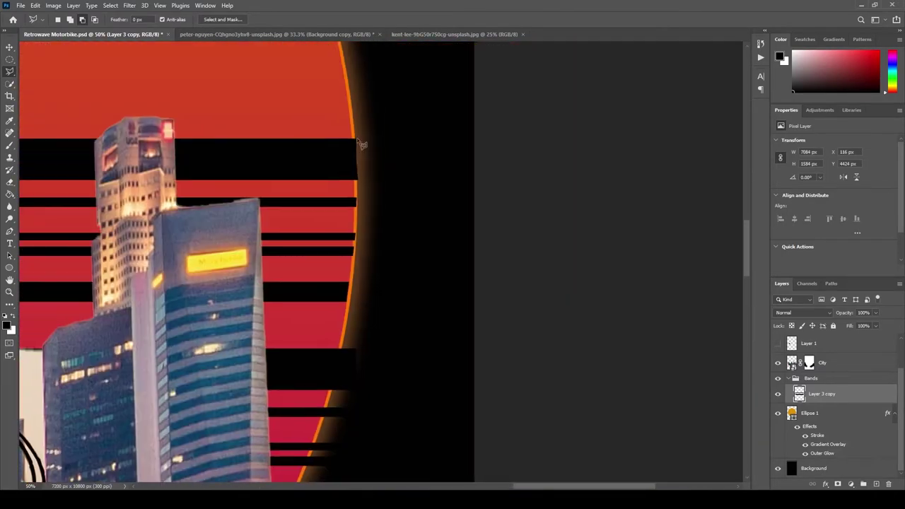
{"action": "key", "text": "ctrl+minus"}
{"action": "key", "text": "ctrl+minus"}
{"action": "key", "text": "ctrl+minus"}
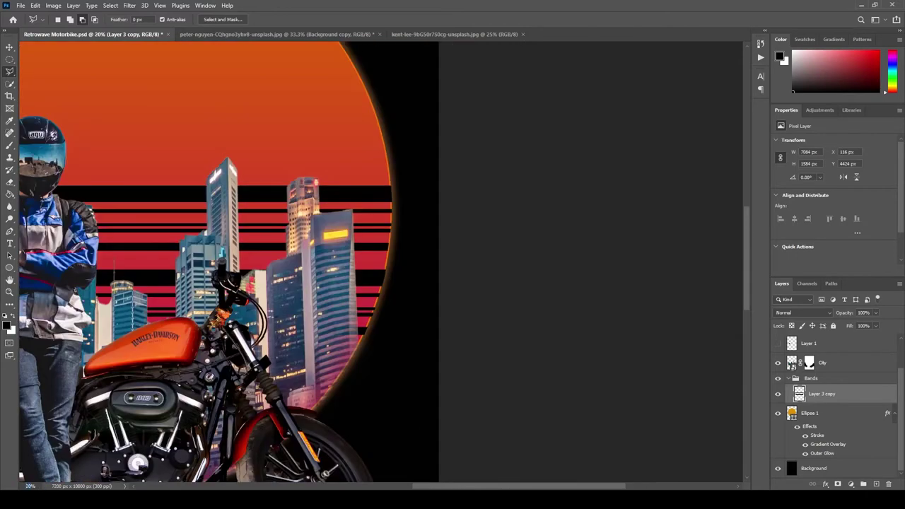
{"action": "key", "text": "ctrl+minus"}
{"action": "left_click", "coordinate": [263, 330], "text": "ctrl"}
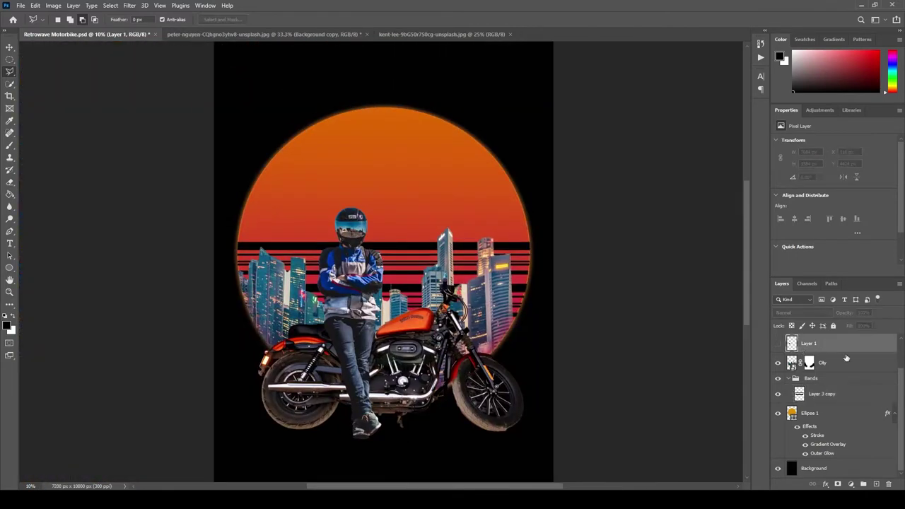
Step: Try recolouring the rider with a Hue/Saturation adjustment clipped to the Biker layer, with hue +42 and saturation +36
{"action": "left_click", "coordinate": [785, 110]}
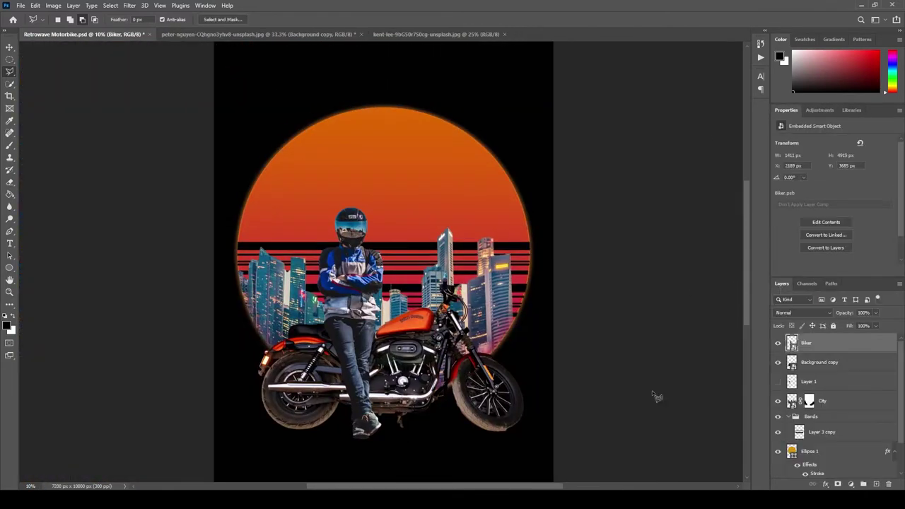
{"action": "left_click", "coordinate": [850, 484]}
{"action": "left_click", "coordinate": [813, 394]}
{"action": "left_click_drag", "start_coordinate": [834, 192], "coordinate": [859, 192]}
{"action": "right_click", "coordinate": [800, 347]}
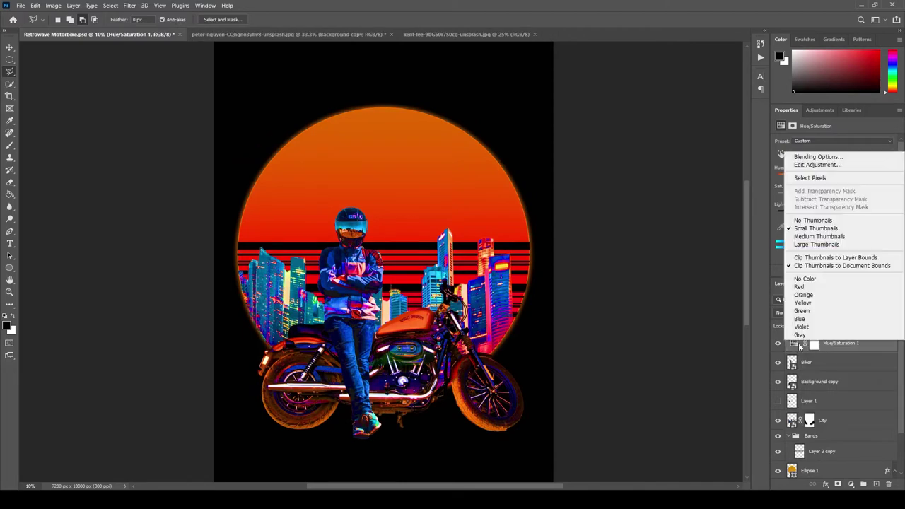
{"action": "right_click", "coordinate": [827, 346]}
{"action": "left_click", "coordinate": [831, 271]}
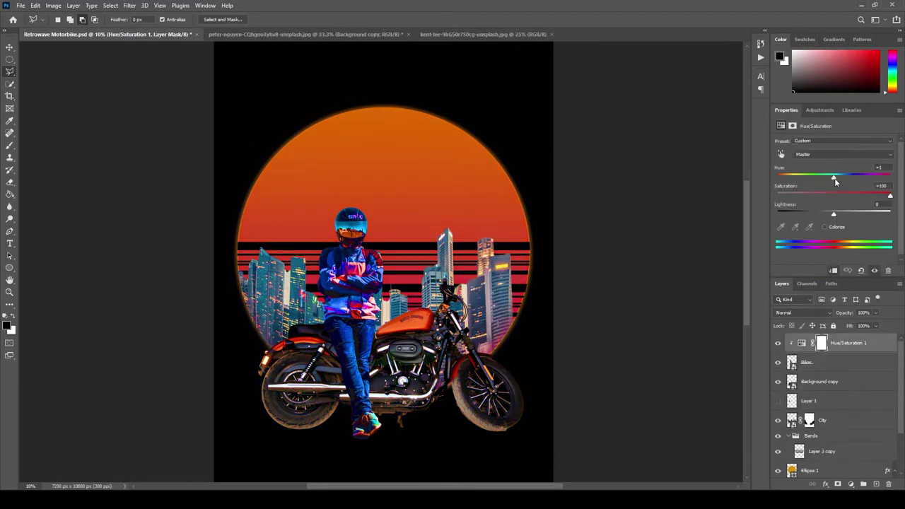
{"action": "left_click_drag", "start_coordinate": [829, 176], "coordinate": [854, 198]}
{"action": "left_click", "coordinate": [888, 196]}
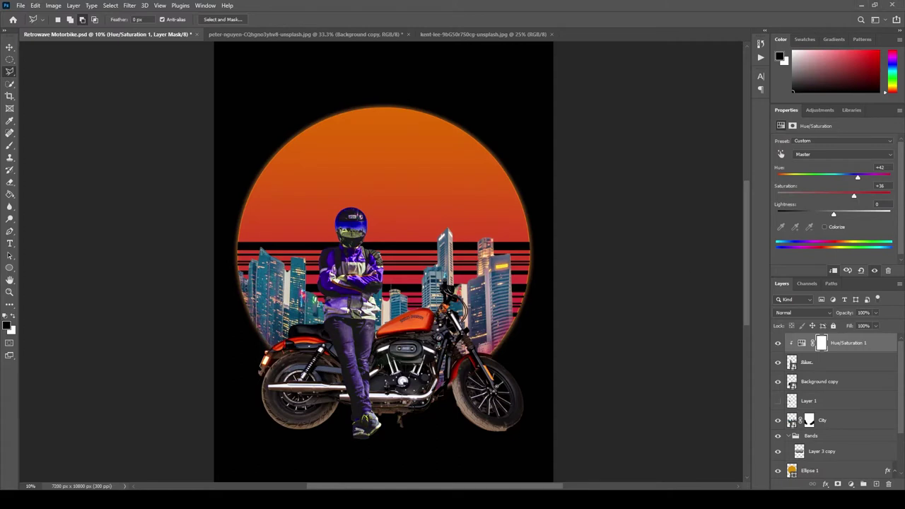
Step: Remove the Hue/Saturation adjustment from above the Biker layer
{"action": "right_click", "coordinate": [806, 344]}
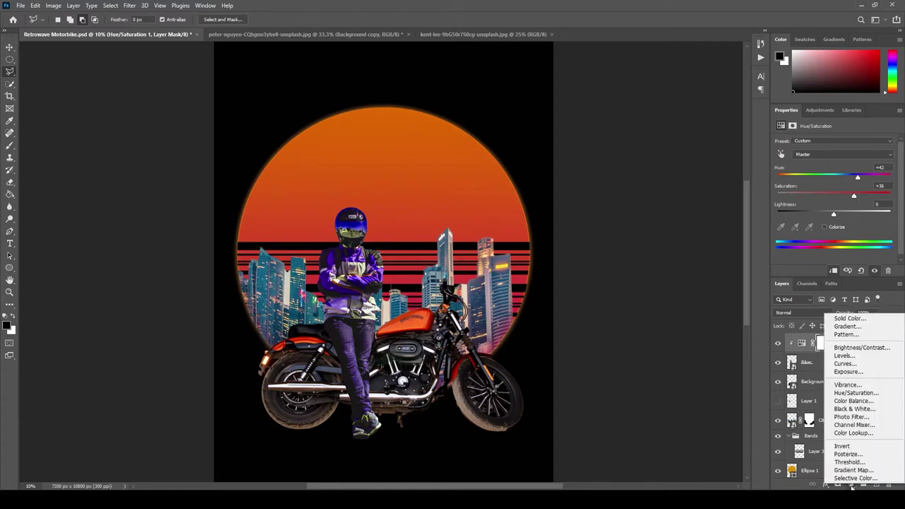
{"action": "left_click", "coordinate": [806, 345]}
{"action": "key", "text": "Return"}
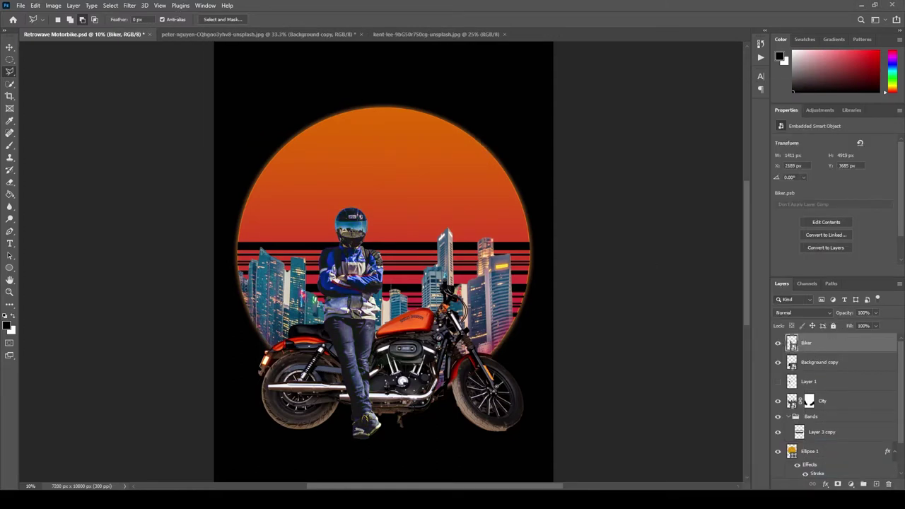
{"action": "left_click", "coordinate": [53, 5]}
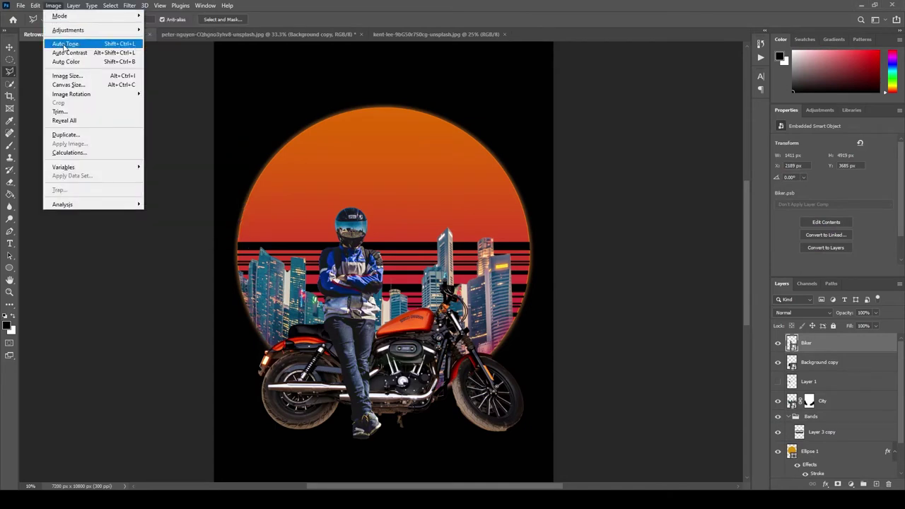
{"action": "mouse_move", "coordinate": [204, 10]}
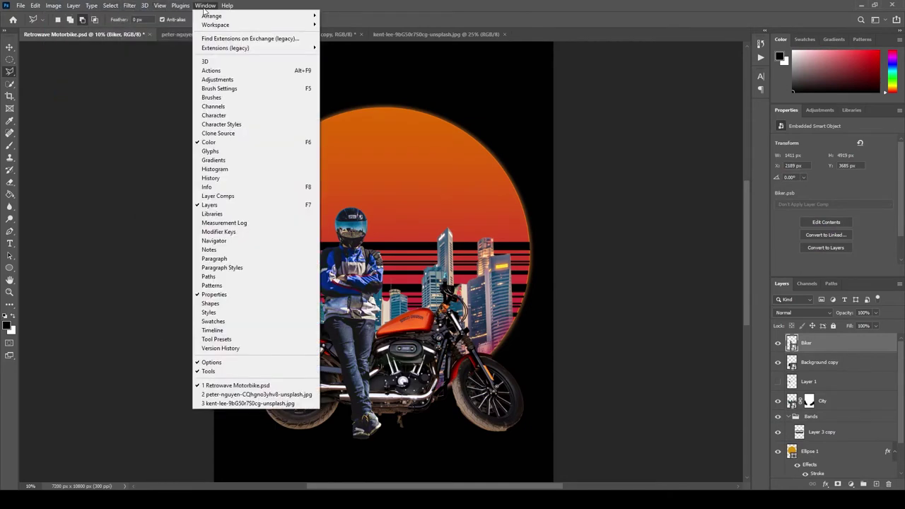
{"action": "left_click", "coordinate": [31, 75]}
{"action": "key", "text": "v"}
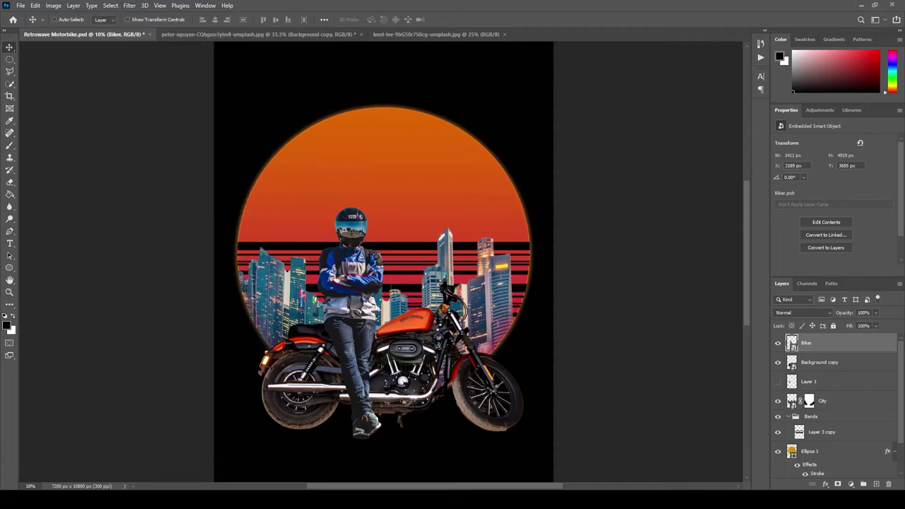
Step: Open the Camera Raw Filter on the Biker layer and colour-grade the shadows magenta and the highlights blue
{"action": "key", "text": "shift+ctrl+a"}
{"action": "left_click_drag", "start_coordinate": [643, 262], "coordinate": [597, 338]}
{"action": "scroll", "coordinate": [657, 294], "scroll_direction": "down", "scroll_amount": 10}
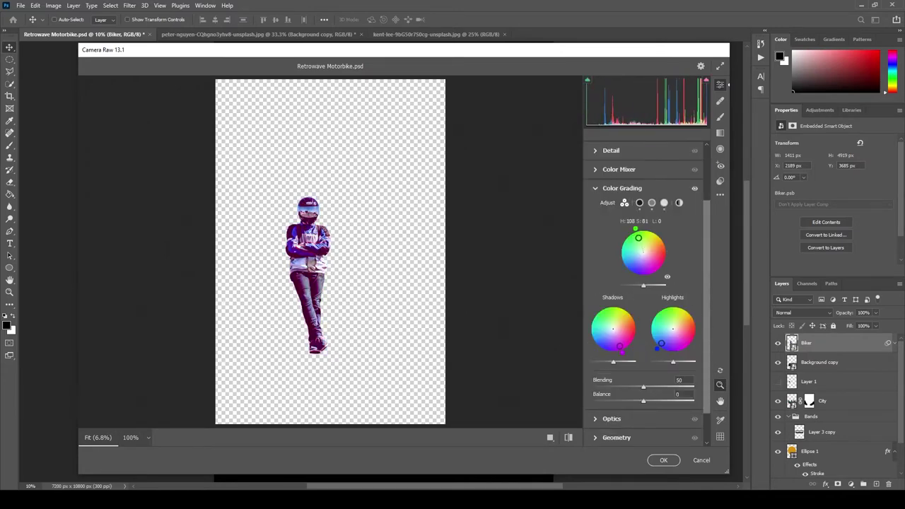
{"action": "left_click", "coordinate": [597, 190]}
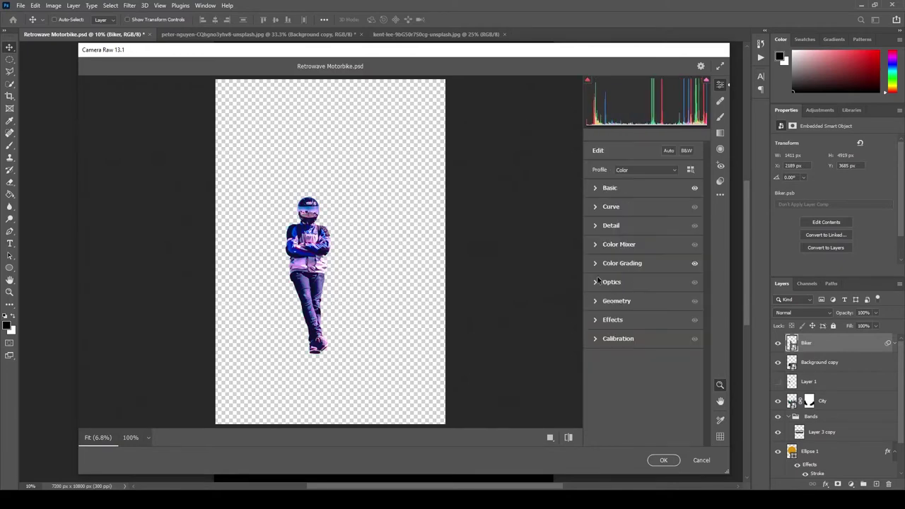
Step: Set the rider's temperature to -28, tint to +82, contrast to -14 and highlights to +63, and adjust the exposure and shadows
{"action": "left_click", "coordinate": [607, 187]}
{"action": "left_click_drag", "start_coordinate": [672, 329], "coordinate": [669, 351]}
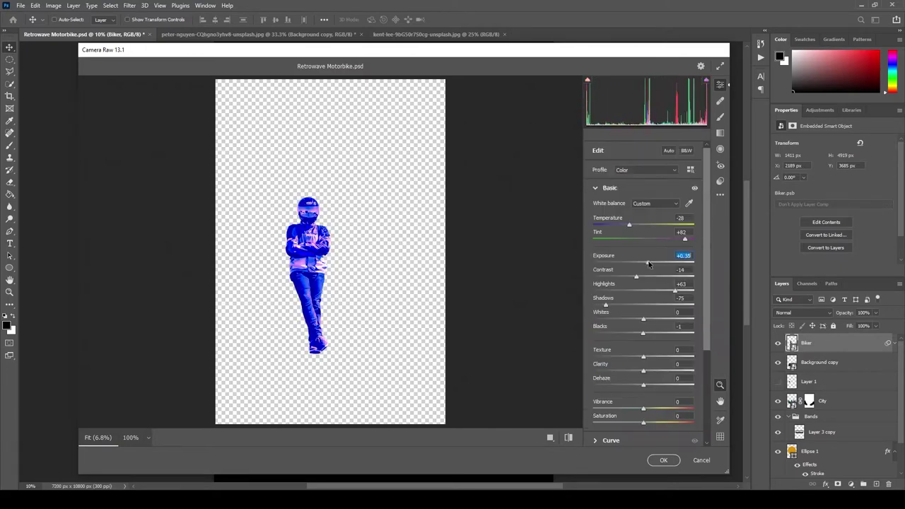
{"action": "left_click_drag", "start_coordinate": [640, 268], "coordinate": [647, 268]}
{"action": "left_click_drag", "start_coordinate": [605, 305], "coordinate": [632, 297]}
{"action": "scroll", "coordinate": [626, 302], "scroll_direction": "down", "scroll_amount": 3}
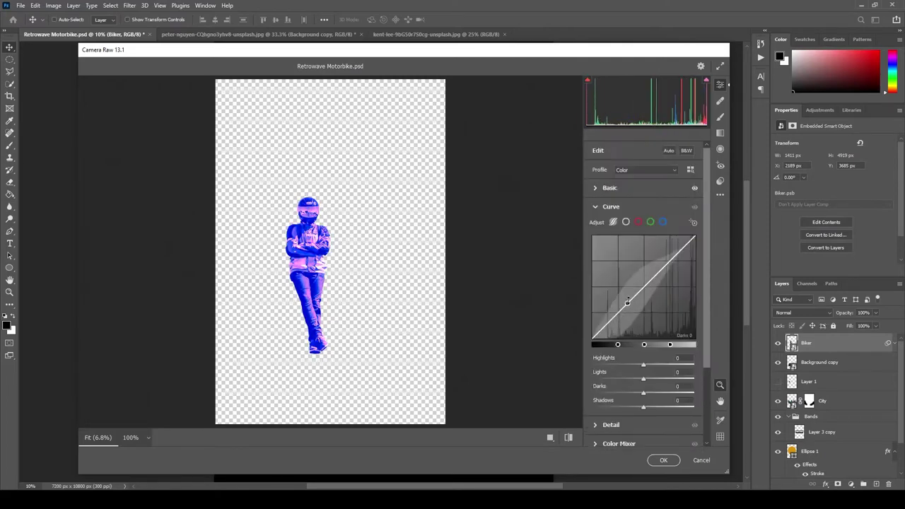
Step: Adjust the rider's tone curve and colour-grade the shadows and midtones blue and the highlights pink, with balance -12
{"action": "left_click_drag", "start_coordinate": [627, 304], "coordinate": [673, 276]}
{"action": "scroll", "coordinate": [674, 276], "scroll_direction": "down", "scroll_amount": 5}
{"action": "left_click", "coordinate": [674, 353]}
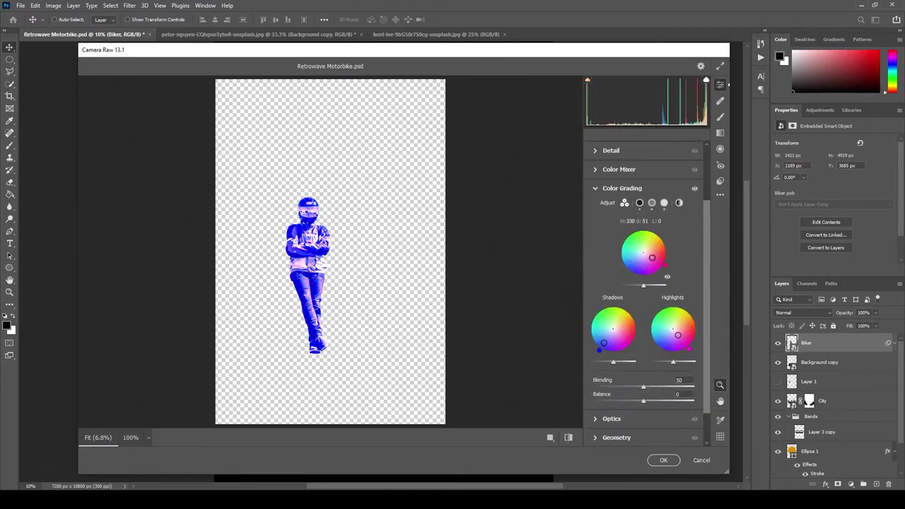
{"action": "left_click_drag", "start_coordinate": [652, 257], "coordinate": [630, 263]}
{"action": "scroll", "coordinate": [648, 365], "scroll_direction": "down", "scroll_amount": 1}
{"action": "left_click_drag", "start_coordinate": [644, 362], "coordinate": [648, 365]}
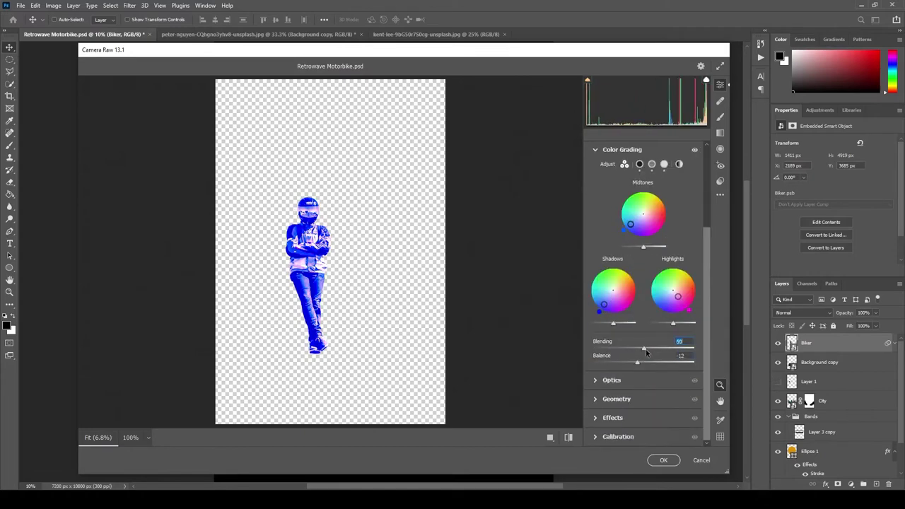
Step: Add grain of 28, set temperature +7, contrast +20, shadows -91 and saturation +54, and apply the Camera Raw Filter to the rider
{"action": "left_click_drag", "start_coordinate": [626, 343], "coordinate": [622, 343]}
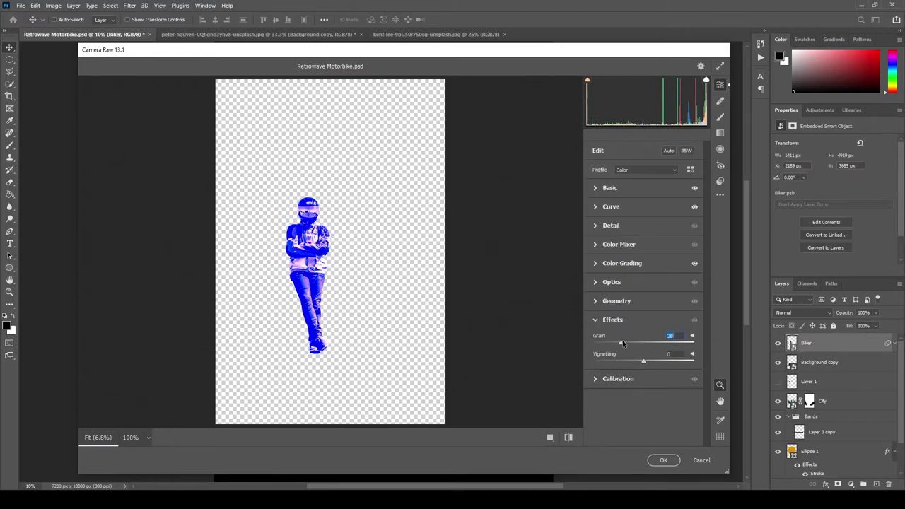
{"action": "left_click", "coordinate": [610, 188]}
{"action": "mouse_move", "coordinate": [640, 222]}
{"action": "left_mouse_down"}
{"action": "mouse_move", "coordinate": [622, 222]}
{"action": "mouse_move", "coordinate": [668, 221]}
{"action": "mouse_move", "coordinate": [644, 222]}
{"action": "left_mouse_up"}
{"action": "left_click_drag", "start_coordinate": [636, 276], "coordinate": [653, 275]}
{"action": "left_click_drag", "start_coordinate": [622, 305], "coordinate": [598, 306]}
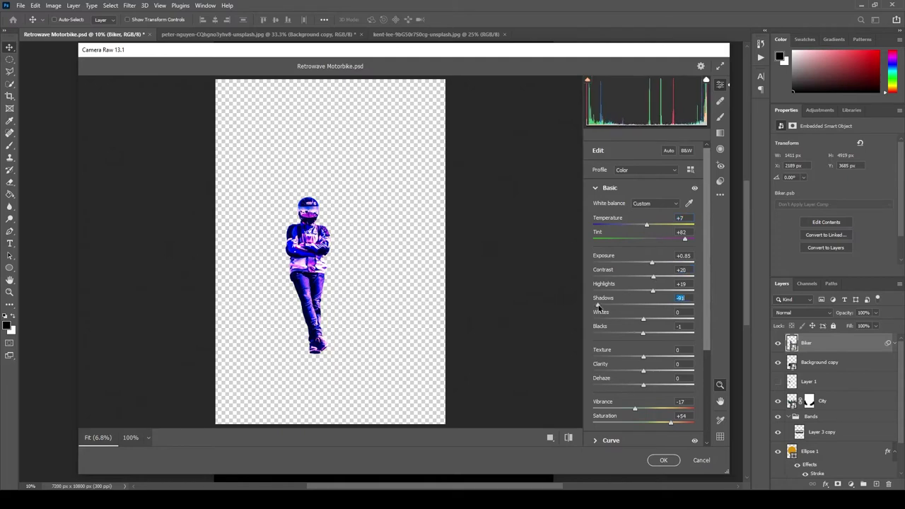
{"action": "key", "text": "Return"}
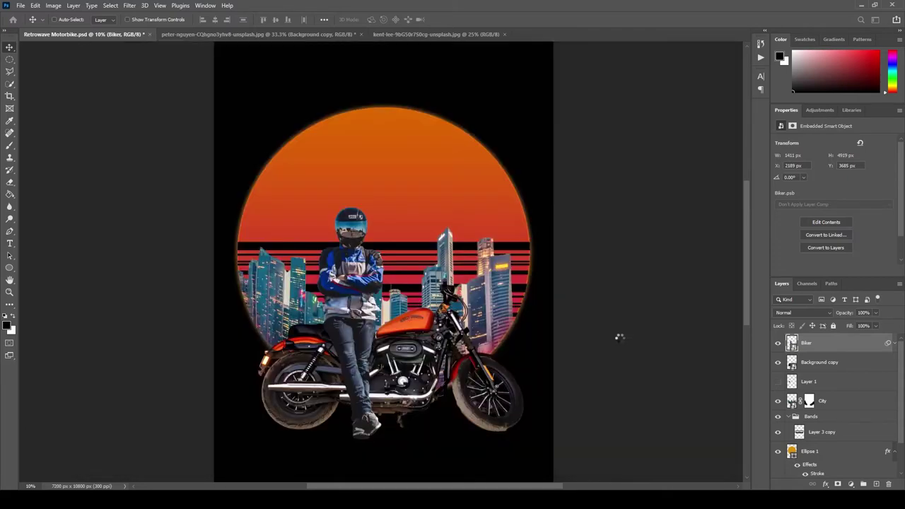
Step: Try a second Camera Raw pass on the rider with orange-graded highlights, cancel it and delete the Biker layer's smart filters
{"action": "key", "text": "shift+ctrl+a"}
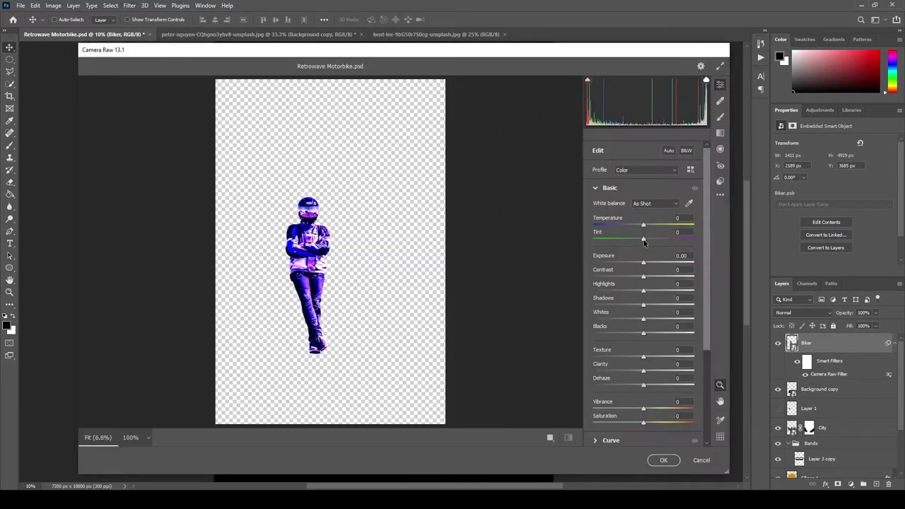
{"action": "left_click", "coordinate": [606, 362]}
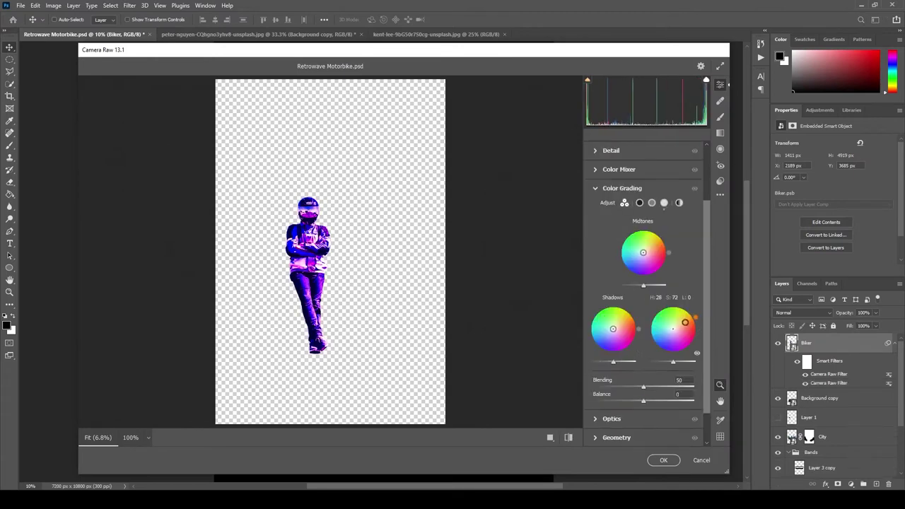
{"action": "scroll", "coordinate": [644, 283], "scroll_direction": "down", "scroll_amount": 2}
{"action": "scroll", "coordinate": [589, 326], "scroll_direction": "up", "scroll_amount": 4}
{"action": "left_click", "coordinate": [701, 459]}
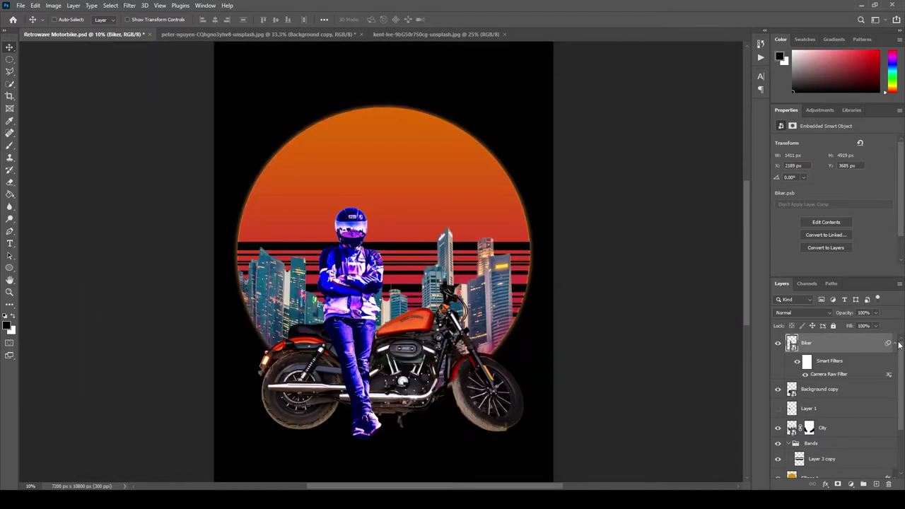
{"action": "left_click_drag", "start_coordinate": [829, 361], "coordinate": [888, 484]}
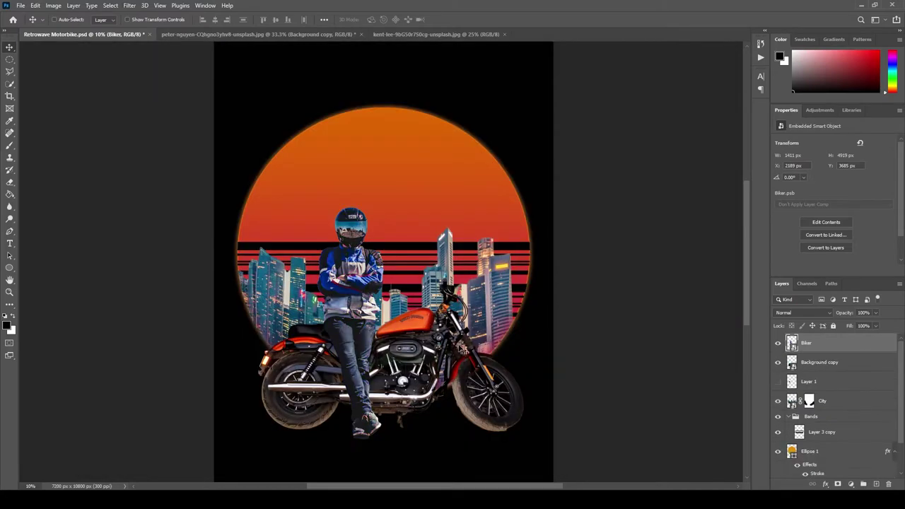
Step: Start a new Camera Raw Filter on the Biker layer and set vibrance to +44 and saturation to +65
{"action": "left_click", "coordinate": [130, 5]}
{"action": "left_click", "coordinate": [149, 15]}
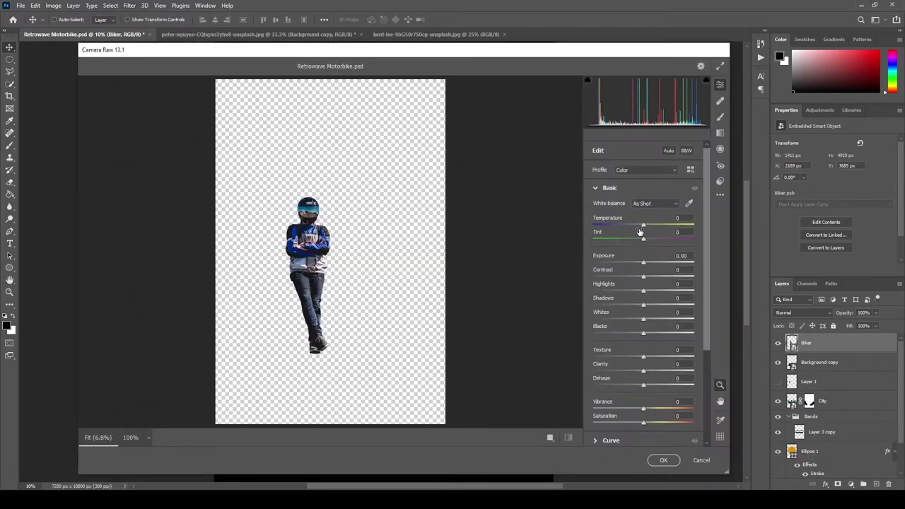
{"action": "left_click", "coordinate": [643, 226]}
{"action": "key", "text": "Tab"}
{"action": "key", "text": "Tab"}
{"action": "key", "text": "Tab"}
{"action": "key", "text": "Tab"}
{"action": "key", "text": "Tab"}
{"action": "key", "text": "Tab"}
{"action": "key", "text": "Tab"}
{"action": "key", "text": "Tab"}
{"action": "key", "text": "Tab"}
{"action": "key", "text": "Tab"}
{"action": "key", "text": "Tab"}
{"action": "type", "text": "44"}
{"action": "key", "text": "Tab"}
{"action": "type", "text": "65"}
{"action": "key", "text": "Return"}
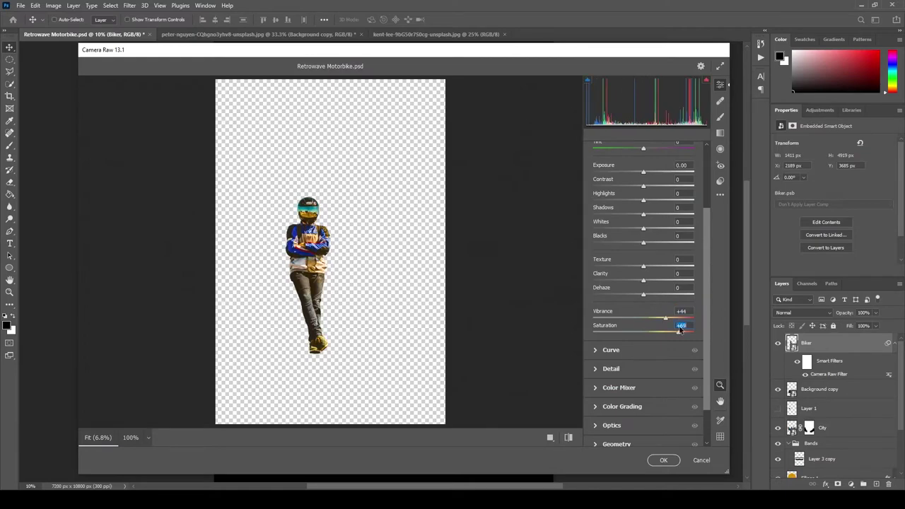
Step: Colour-grade the rider's shadows blue and highlights orange, set temperature to +36, lower the exposure to about -0.35, and apply the filter
{"action": "scroll", "coordinate": [595, 335], "scroll_direction": "down", "scroll_amount": 2}
{"action": "left_click", "coordinate": [622, 360]}
{"action": "scroll", "coordinate": [675, 326], "scroll_direction": "down", "scroll_amount": 1}
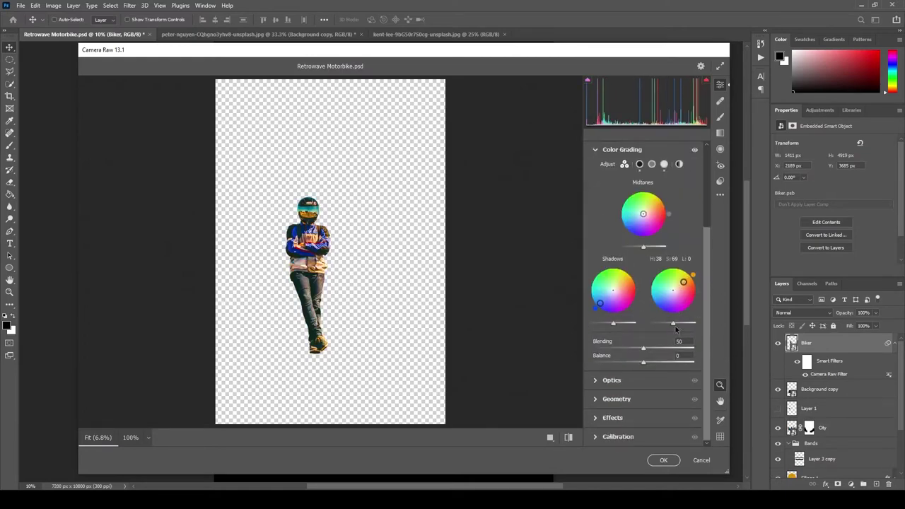
{"action": "scroll", "coordinate": [639, 353], "scroll_direction": "up", "scroll_amount": 10}
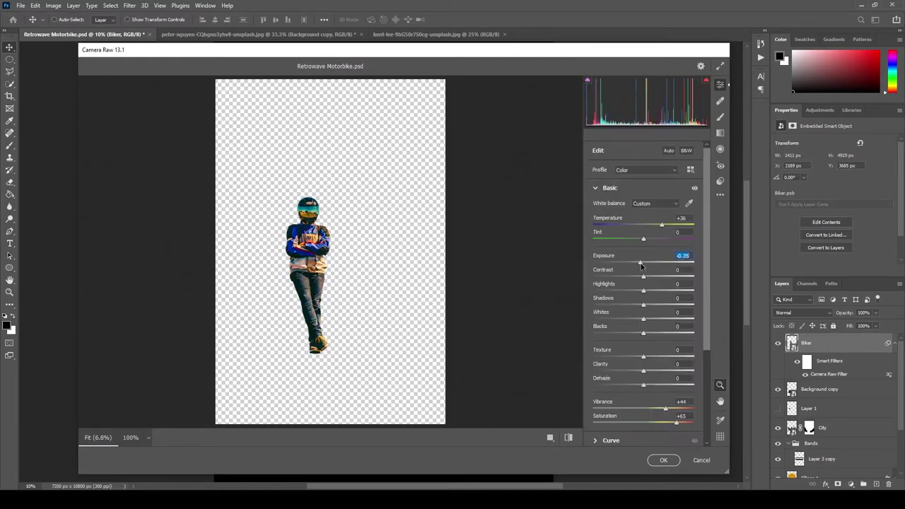
{"action": "key", "text": "Return"}
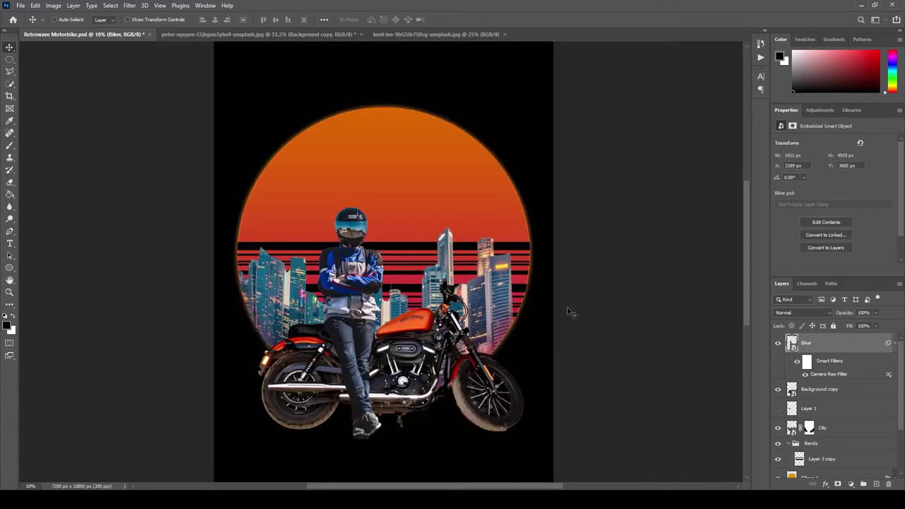
Step: Add a Hue/Saturation adjustment clipped to the Biker layer, colorized with hue 26 and saturation 83
{"action": "left_click", "coordinate": [851, 485]}
{"action": "right_click", "coordinate": [821, 343]}
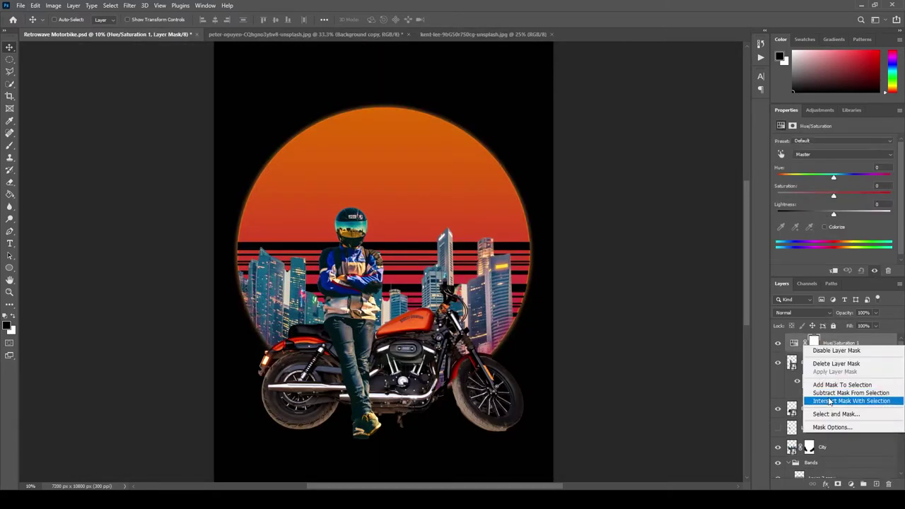
{"action": "right_click", "coordinate": [841, 343]}
{"action": "left_click", "coordinate": [749, 275]}
{"action": "left_click", "coordinate": [823, 226]}
{"action": "left_click_drag", "start_coordinate": [805, 196], "coordinate": [890, 194]}
{"action": "mouse_move", "coordinate": [778, 177]}
{"action": "left_mouse_down"}
{"action": "mouse_move", "coordinate": [896, 182]}
{"action": "mouse_move", "coordinate": [784, 178]}
{"action": "left_mouse_up"}
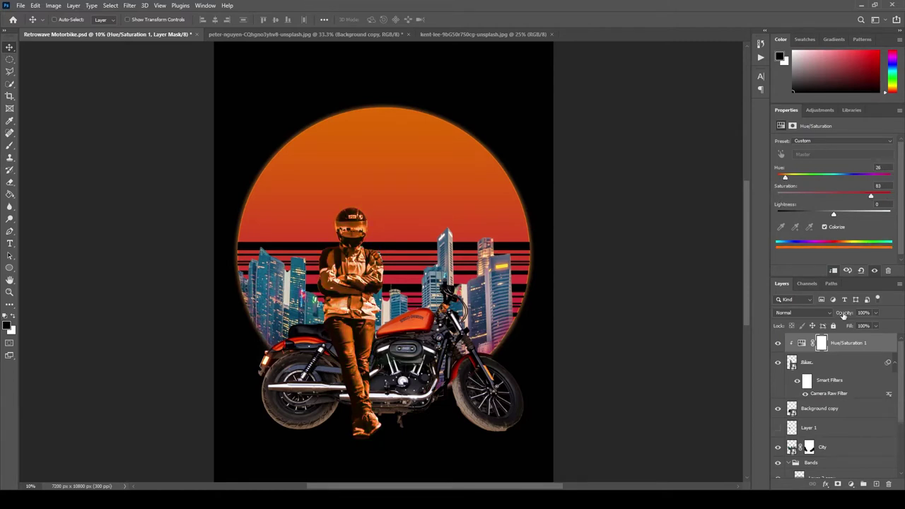
Step: Invert the rider's Hue/Saturation layer mask to hide the orange tint
{"action": "right_click", "coordinate": [821, 343]}
{"action": "left_click", "coordinate": [836, 410]}
{"action": "left_click", "coordinate": [860, 413]}
{"action": "right_click", "coordinate": [821, 343]}
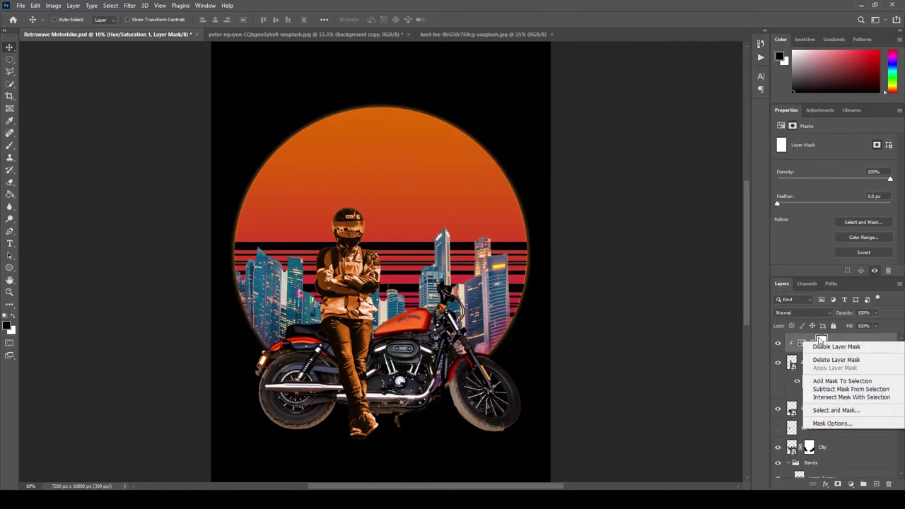
{"action": "key", "text": "Escape"}
{"action": "key", "text": "ctrl+i"}
Step: Paint white on the mask with a soft 400 px brush to reveal orange light along the rider's shoulders, arms and legs
{"action": "key", "text": "b"}
{"action": "key", "text": "ctrl+plus"}
{"action": "key", "text": "ctrl+plus"}
{"action": "key", "text": "ctrl+plus"}
{"action": "key", "text": "ctrl+plus"}
{"action": "key", "text": "ctrl+plus"}
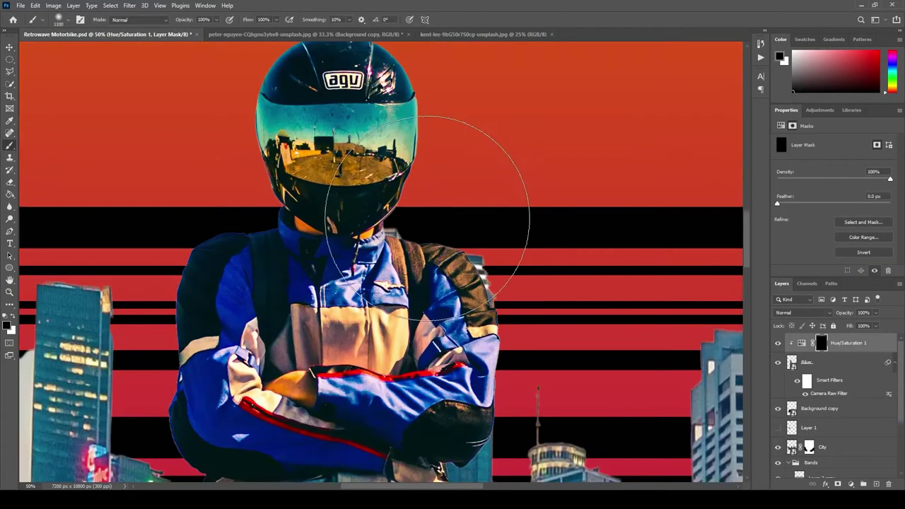
{"action": "scroll", "coordinate": [258, 250], "scroll_direction": "up", "scroll_amount": 3}
{"action": "scroll", "coordinate": [332, 247], "scroll_direction": "down", "scroll_amount": 10}
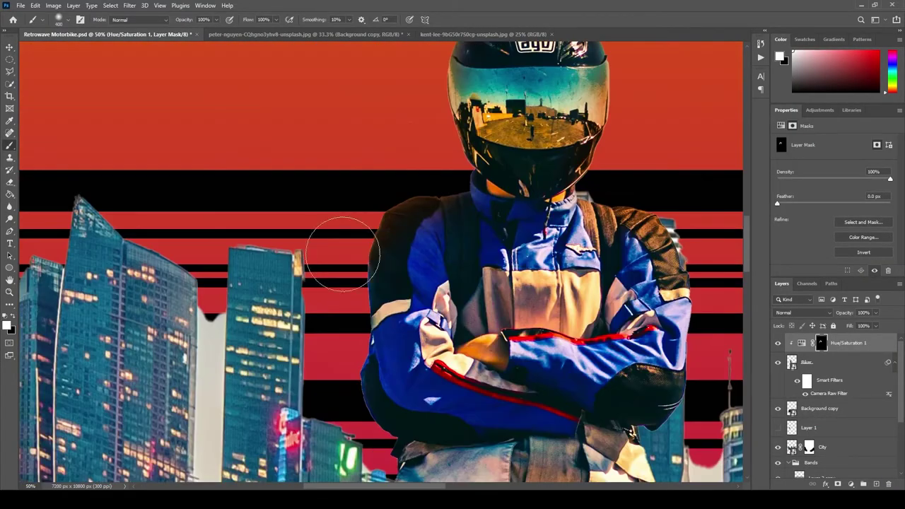
{"action": "scroll", "coordinate": [331, 378], "scroll_direction": "up", "scroll_amount": 12}
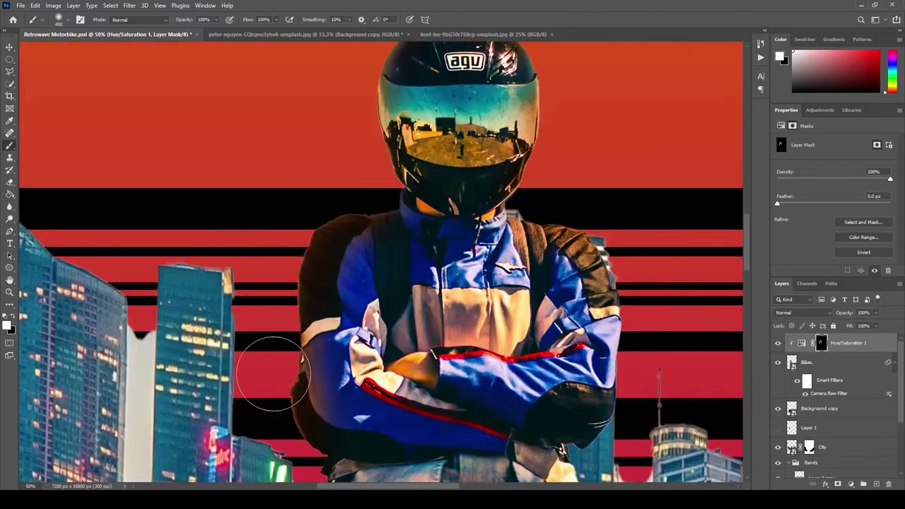
{"action": "scroll", "coordinate": [571, 343], "scroll_direction": "right", "scroll_amount": 5}
{"action": "scroll", "coordinate": [354, 382], "scroll_direction": "down", "scroll_amount": 5}
{"action": "scroll", "coordinate": [354, 353], "scroll_direction": "down", "scroll_amount": 5}
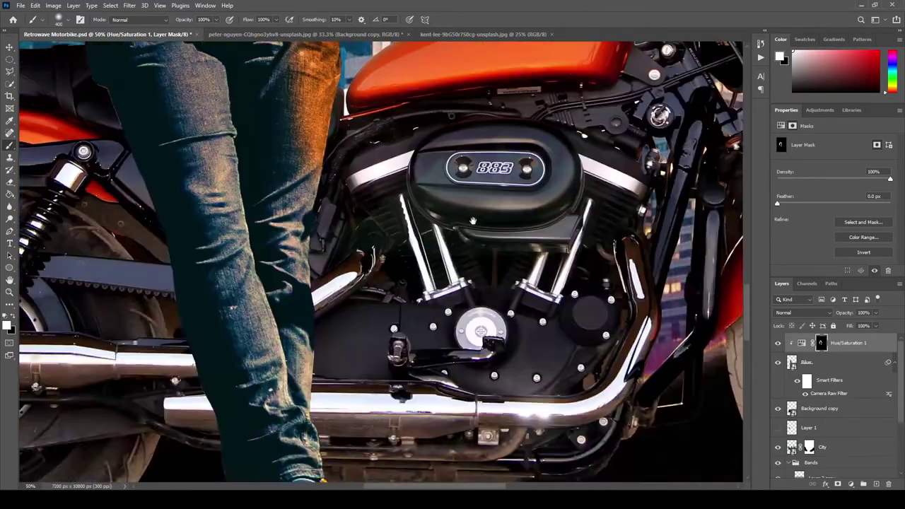
{"action": "scroll", "coordinate": [354, 354], "scroll_direction": "up", "scroll_amount": 10}
{"action": "key", "text": "ctrl+minus"}
{"action": "key", "text": "ctrl+minus"}
{"action": "key", "text": "ctrl+minus"}
{"action": "key", "text": "ctrl+minus"}
{"action": "key", "text": "ctrl+minus"}
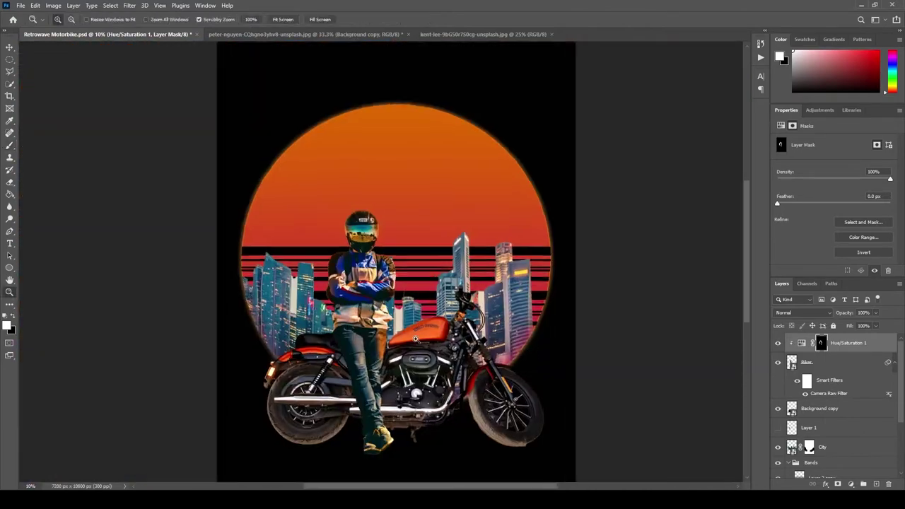
Step: Rename the Background copy layer to Motorbike and save the document
{"action": "key", "text": "z"}
{"action": "key", "text": "ctrl+plus"}
{"action": "key", "text": "ctrl+plus"}
{"action": "key", "text": "ctrl+plus"}
{"action": "left_click", "coordinate": [819, 408]}
{"action": "type", "text": "Motorbike"}
{"action": "key", "text": "Return"}
{"action": "key", "text": "ctrl+s"}
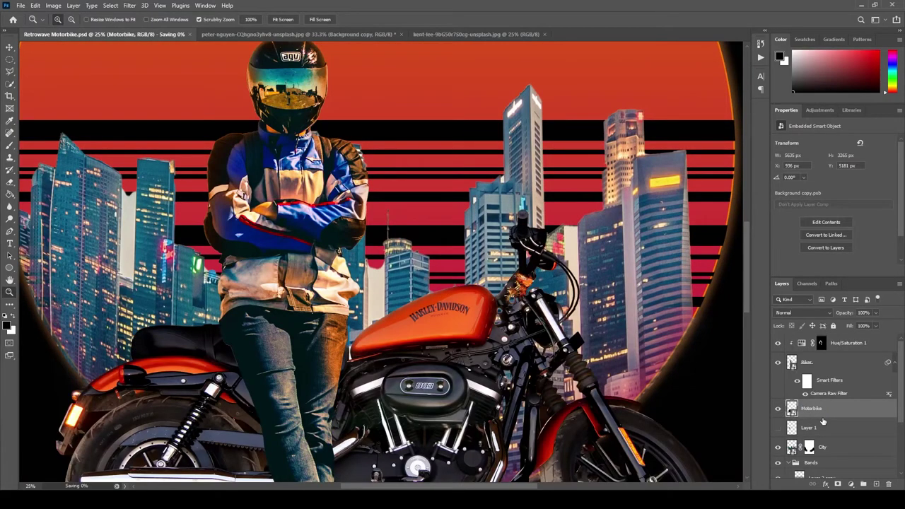
Step: Open the Camera Raw Filter on the Motorbike layer, set temperature to +25, raise contrast and saturation, and adjust the whites
{"action": "left_click", "coordinate": [129, 5]}
{"action": "left_click", "coordinate": [152, 71]}
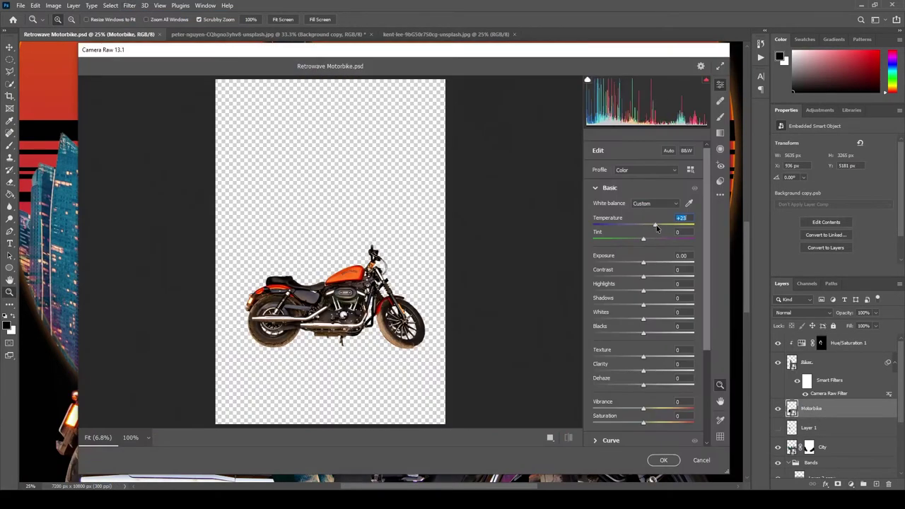
{"action": "scroll", "coordinate": [643, 241], "scroll_direction": "down", "scroll_amount": 1}
{"action": "mouse_move", "coordinate": [643, 185]}
{"action": "left_mouse_down"}
{"action": "mouse_move", "coordinate": [657, 185]}
{"action": "mouse_move", "coordinate": [635, 185]}
{"action": "mouse_move", "coordinate": [625, 203]}
{"action": "mouse_move", "coordinate": [650, 200]}
{"action": "left_mouse_up"}
{"action": "left_click_drag", "start_coordinate": [643, 228], "coordinate": [630, 242]}
{"action": "left_click_drag", "start_coordinate": [643, 331], "coordinate": [671, 350]}
Step: Colour-grade the motorbike's shadows blue and highlights orange, shift the hue of reds +17 and oranges +28, and apply the filter
{"action": "left_click", "coordinate": [611, 382]}
{"action": "left_click", "coordinate": [622, 343]}
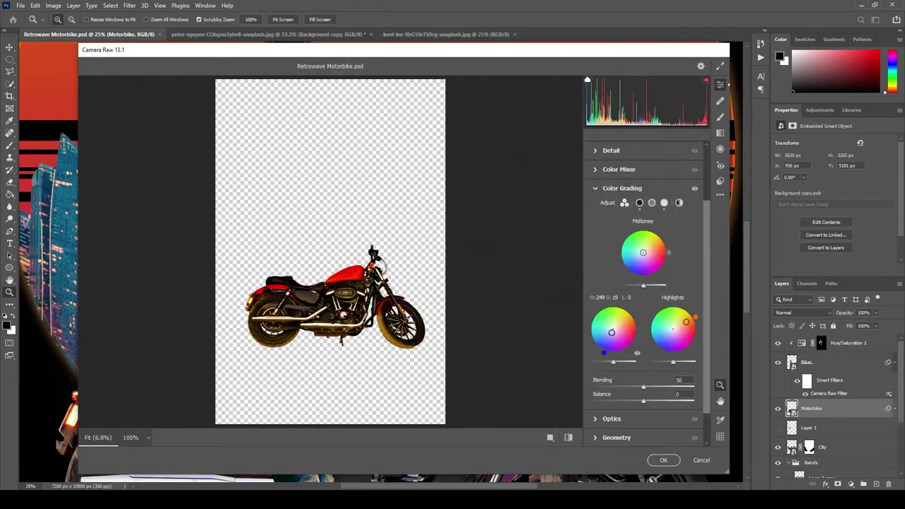
{"action": "left_click", "coordinate": [619, 169]}
{"action": "left_click_drag", "start_coordinate": [643, 312], "coordinate": [657, 311]}
{"action": "left_click_drag", "start_coordinate": [643, 298], "coordinate": [642, 301]}
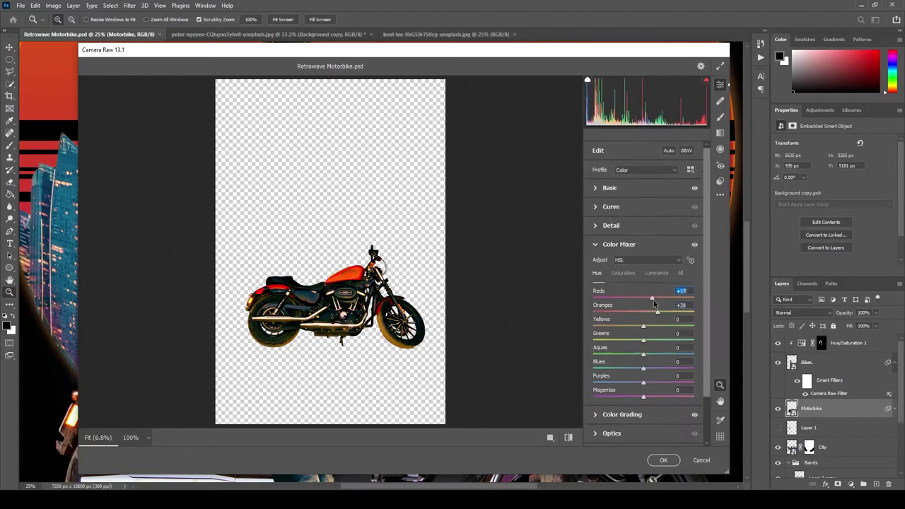
{"action": "key", "text": "Return"}
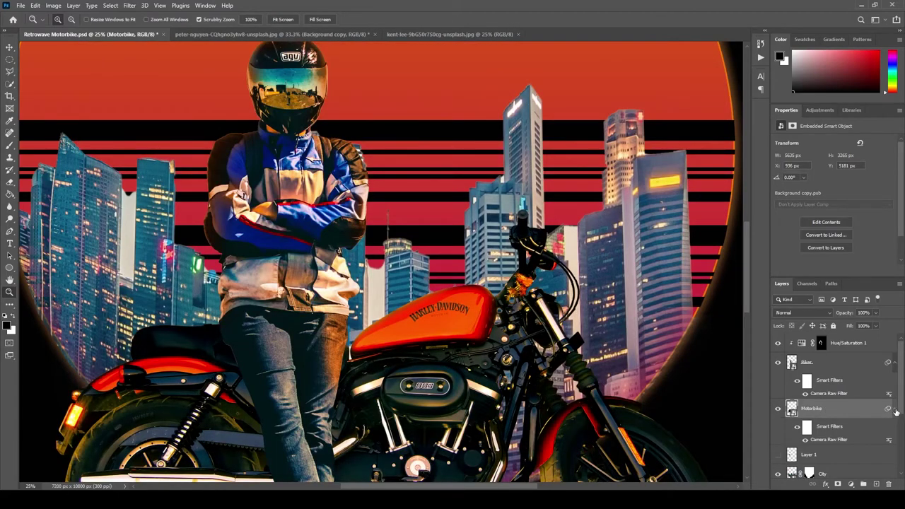
Step: Add a Hue/Saturation adjustment clipped to Motorbike, colorized with hue 32 and saturation 100, and invert its mask
{"action": "left_click", "coordinate": [895, 410]}
{"action": "left_click", "coordinate": [850, 484]}
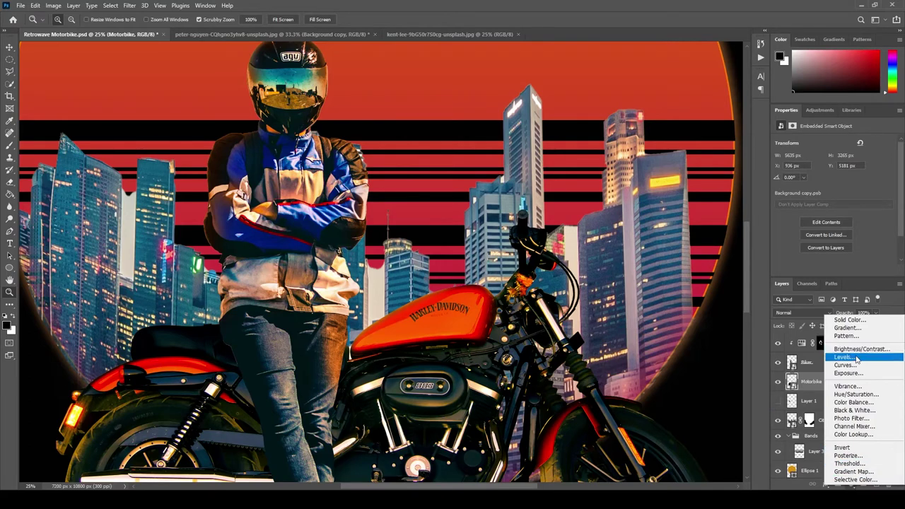
{"action": "left_click", "coordinate": [856, 394]}
{"action": "right_click", "coordinate": [845, 381]}
{"action": "left_click", "coordinate": [748, 268]}
{"action": "left_click", "coordinate": [824, 227]}
{"action": "left_click_drag", "start_coordinate": [805, 195], "coordinate": [890, 195]}
{"action": "left_click_drag", "start_coordinate": [775, 176], "coordinate": [787, 179]}
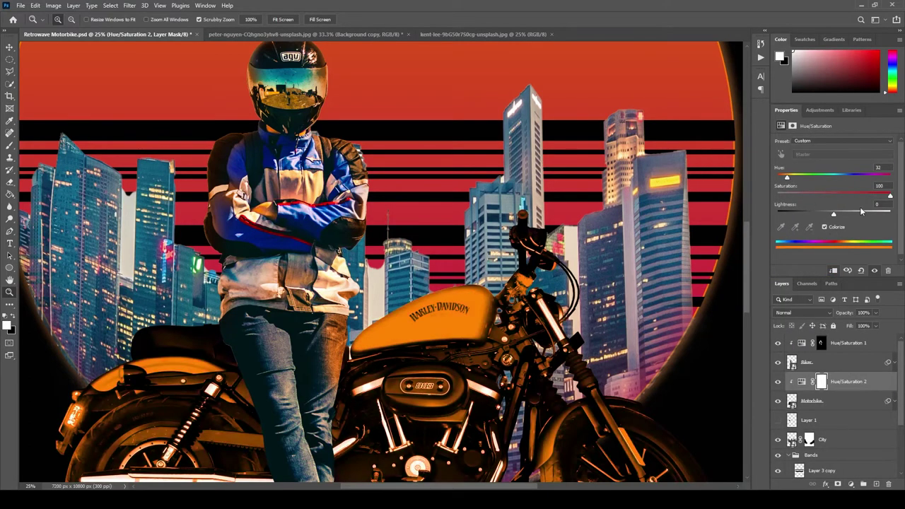
{"action": "key", "text": "ctrl+i"}
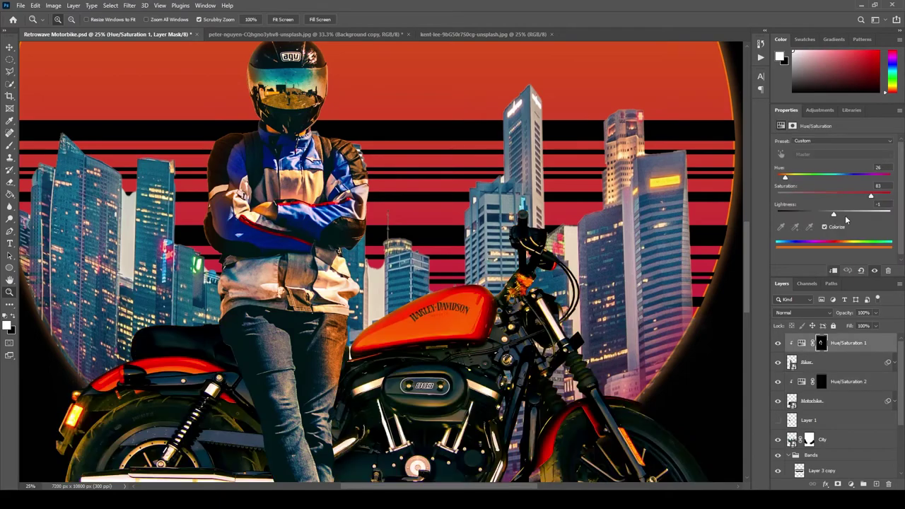
Step: Paint black on the Hue/Saturation 1 mask with a large soft brush to remove the orange tint from the rider's sunless side
{"action": "scroll", "coordinate": [380, 263], "scroll_direction": "up", "scroll_amount": 1}
{"action": "key", "text": "b"}
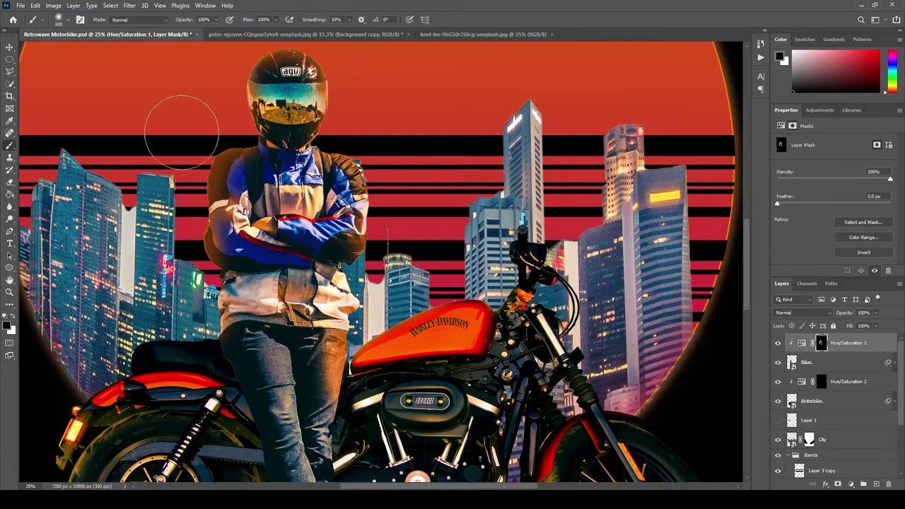
{"action": "left_click_drag", "start_coordinate": [396, 403], "coordinate": [440, 244]}
{"action": "key", "text": "alt+bracketleft"}
{"action": "key", "text": "alt+bracketleft"}
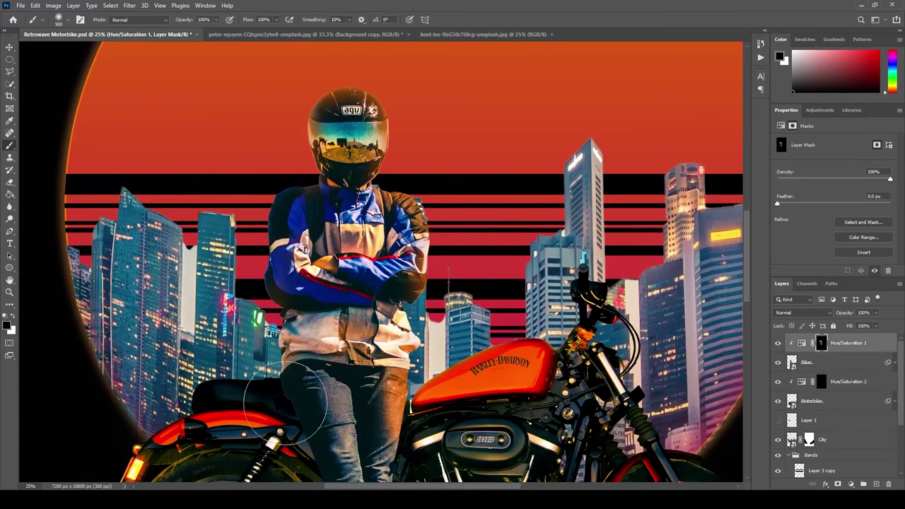
{"action": "left_click_drag", "start_coordinate": [282, 382], "coordinate": [290, 431]}
Step: Paint white on the Hue/Saturation 2 mask to add orange edge light to the fuel tank, front fork and front fender
{"action": "left_click_drag", "start_coordinate": [647, 313], "coordinate": [504, 293]}
{"action": "scroll", "coordinate": [686, 323], "scroll_direction": "up", "scroll_amount": 2}
{"action": "left_click_drag", "start_coordinate": [593, 331], "coordinate": [510, 353]}
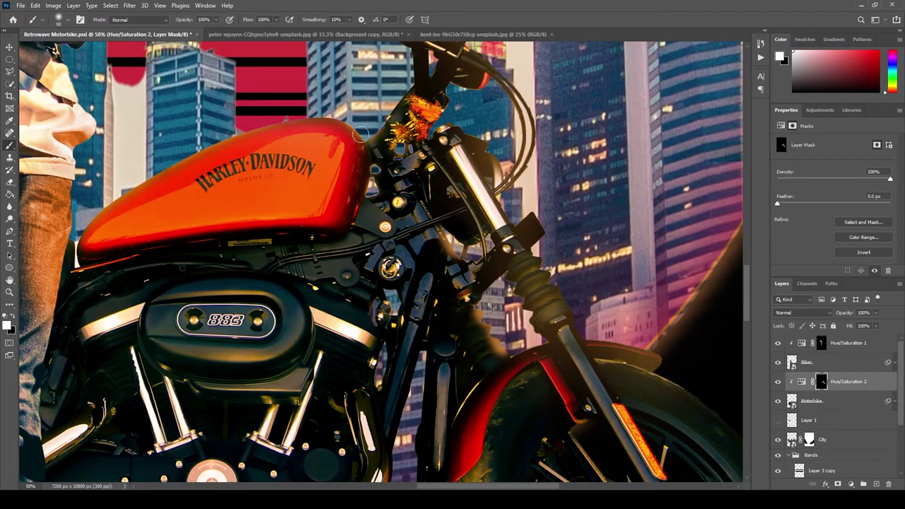
{"action": "left_click_drag", "start_coordinate": [333, 172], "coordinate": [391, 271]}
{"action": "left_click_drag", "start_coordinate": [558, 473], "coordinate": [604, 362]}
Step: Add another Hue/Saturation adjustment clipped to Motorbike, lower its lightness to about -72, and invert its mask
{"action": "left_click", "coordinate": [852, 484]}
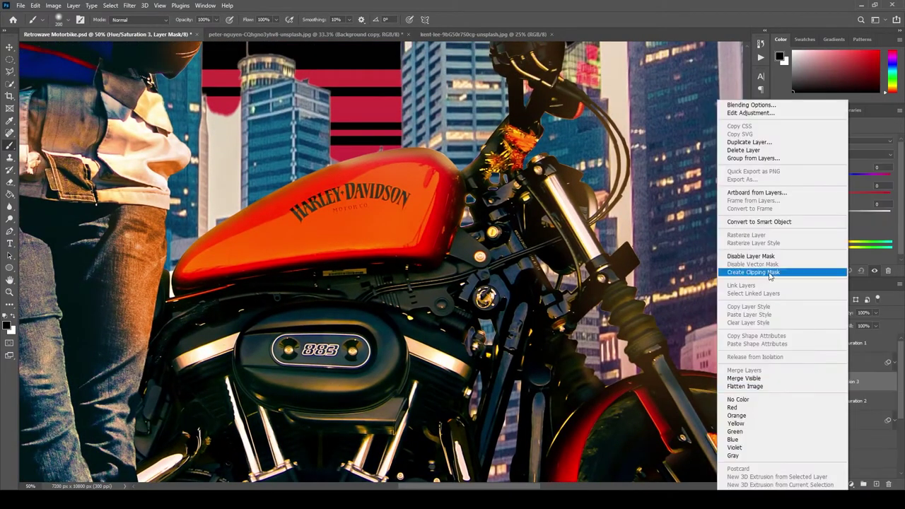
{"action": "left_click", "coordinate": [767, 269]}
{"action": "left_click", "coordinate": [824, 226]}
{"action": "left_click_drag", "start_coordinate": [777, 177], "coordinate": [794, 177]}
{"action": "left_click", "coordinate": [824, 226]}
{"action": "left_click_drag", "start_coordinate": [833, 213], "coordinate": [792, 213]}
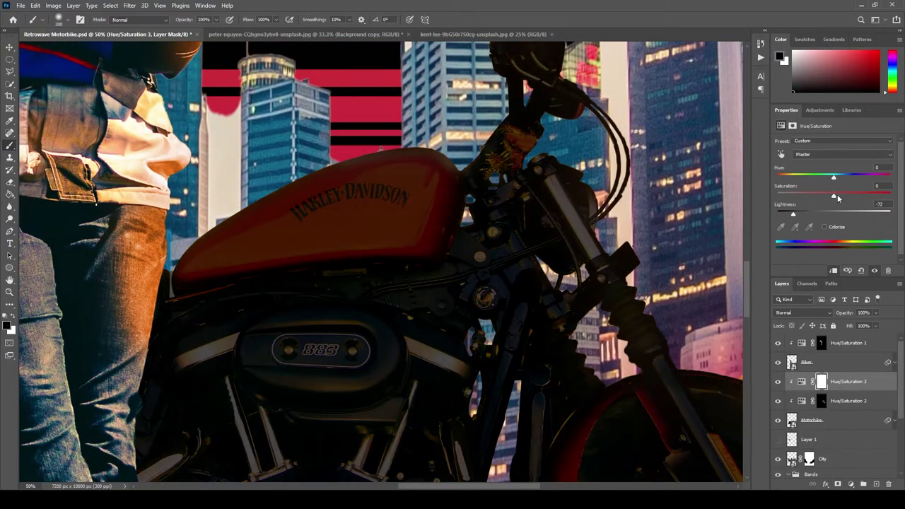
{"action": "key", "text": "ctrl+i"}
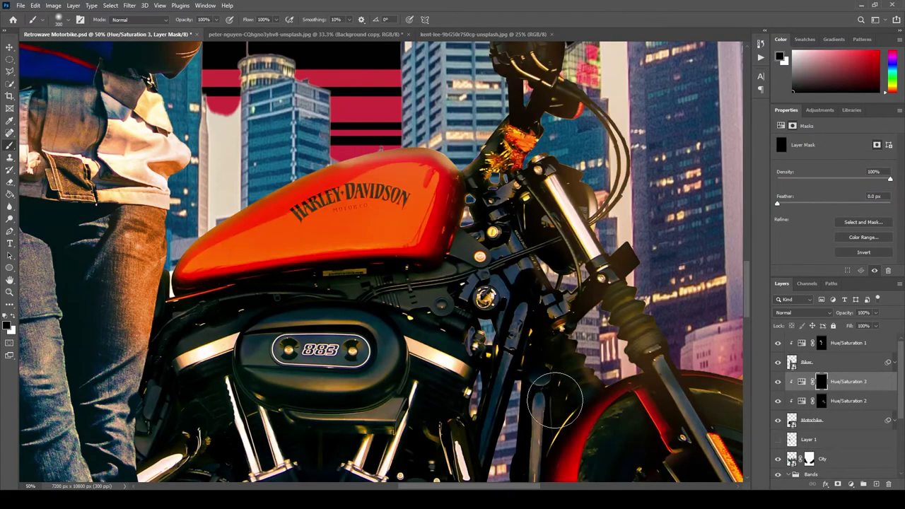
Step: Paint white on the Hue/Saturation 3 mask with a 300 px brush to darken the engine, exhaust and rear wheel
{"action": "key", "text": "x"}
{"action": "key", "text": "5"}
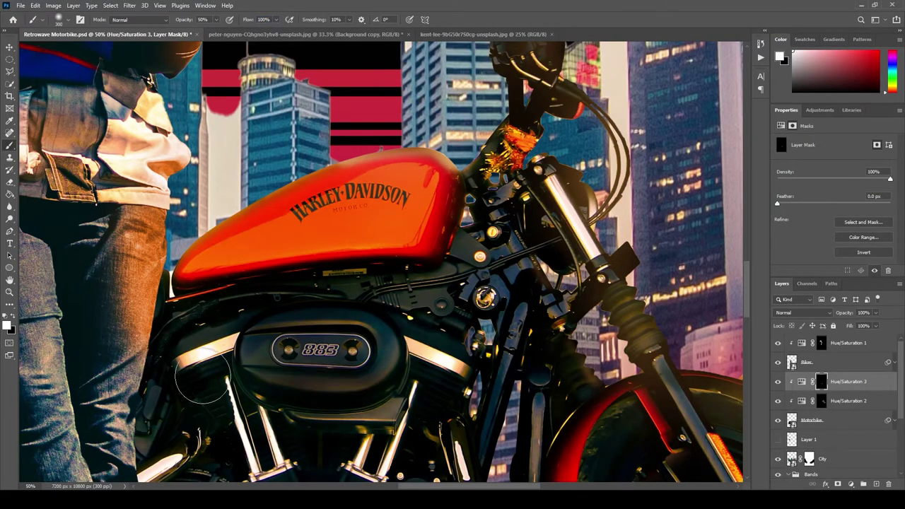
{"action": "left_click_drag", "start_coordinate": [202, 381], "coordinate": [371, 233]}
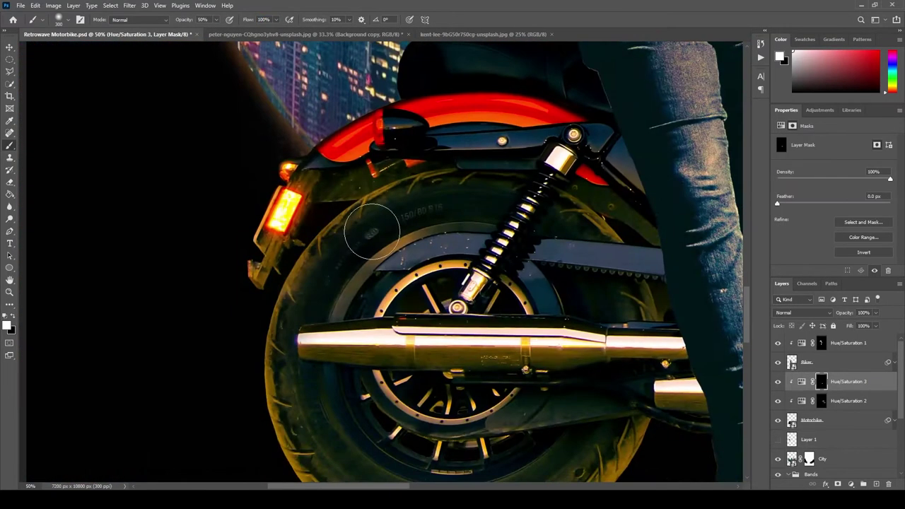
{"action": "scroll", "coordinate": [371, 233], "scroll_direction": "down", "scroll_amount": 5}
{"action": "mouse_move", "coordinate": [558, 364]}
{"action": "left_mouse_down"}
{"action": "mouse_move", "coordinate": [633, 289]}
{"action": "mouse_move", "coordinate": [342, 219]}
{"action": "mouse_move", "coordinate": [374, 141]}
{"action": "left_mouse_up"}
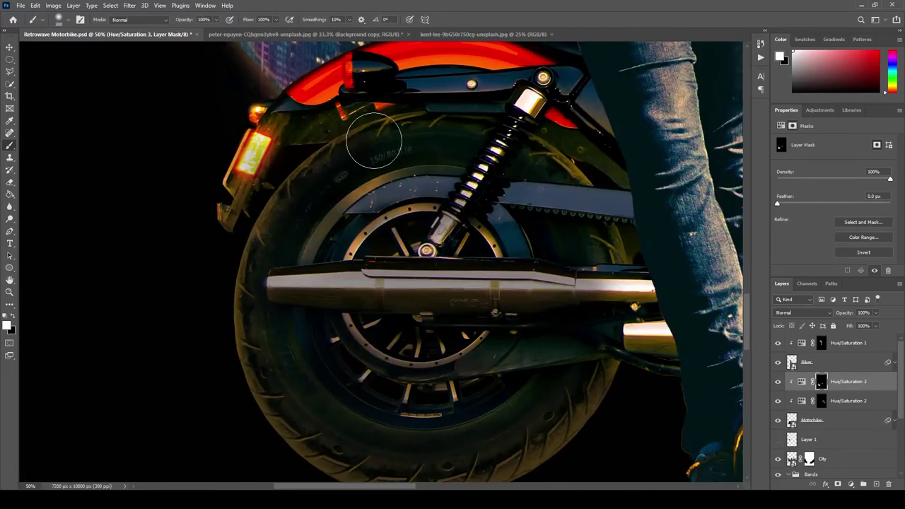
Step: Continue painting the darkening mask over the motorbike's lower frame and front wheel with the 300 px brush at 100% opacity
{"action": "scroll", "coordinate": [596, 253], "scroll_direction": "down", "scroll_amount": 3}
{"action": "scroll", "coordinate": [596, 252], "scroll_direction": "up", "scroll_amount": 3}
{"action": "scroll", "coordinate": [434, 373], "scroll_direction": "right", "scroll_amount": 5}
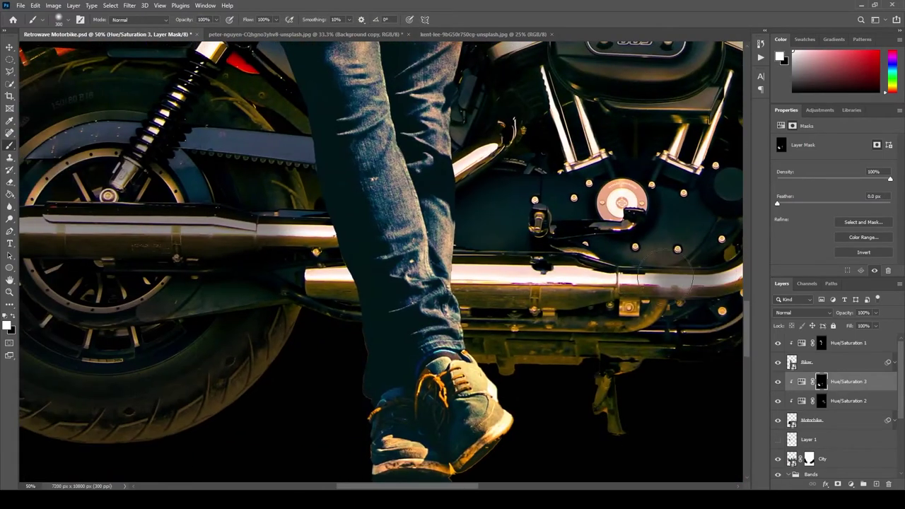
{"action": "scroll", "coordinate": [665, 280], "scroll_direction": "right", "scroll_amount": 4}
{"action": "scroll", "coordinate": [573, 335], "scroll_direction": "left", "scroll_amount": 1}
{"action": "scroll", "coordinate": [573, 335], "scroll_direction": "right", "scroll_amount": 4}
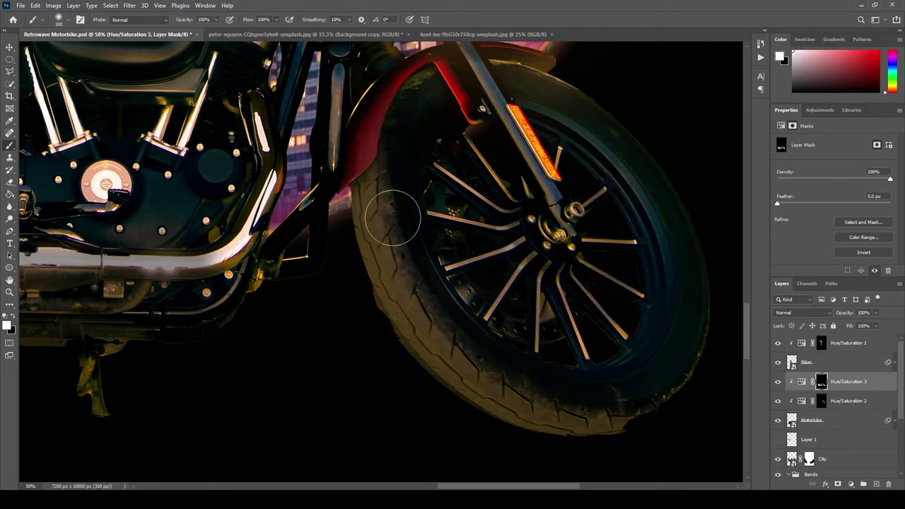
{"action": "scroll", "coordinate": [392, 218], "scroll_direction": "up", "scroll_amount": 3}
{"action": "scroll", "coordinate": [392, 218], "scroll_direction": "left", "scroll_amount": 2}
{"action": "scroll", "coordinate": [90, 283], "scroll_direction": "up", "scroll_amount": 3}
{"action": "scroll", "coordinate": [353, 233], "scroll_direction": "left", "scroll_amount": 5}
{"action": "scroll", "coordinate": [223, 463], "scroll_direction": "up", "scroll_amount": 2}
{"action": "scroll", "coordinate": [224, 463], "scroll_direction": "right", "scroll_amount": 2}
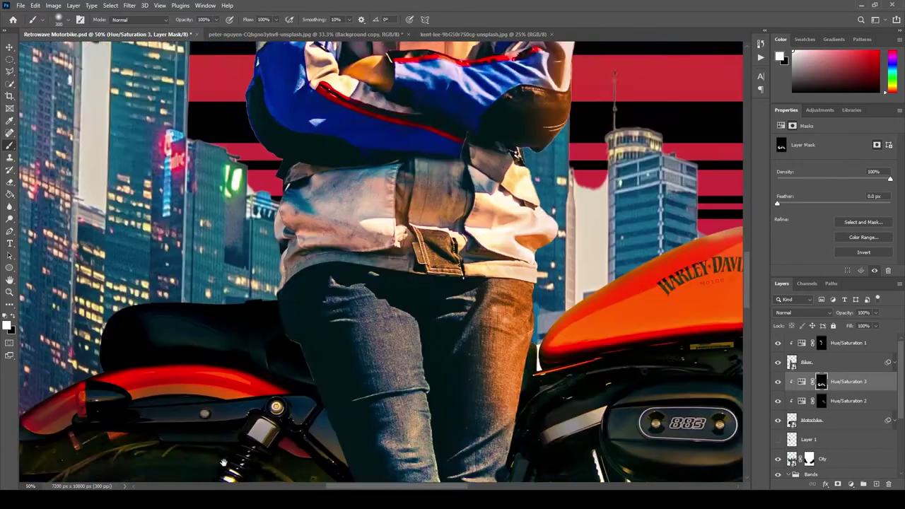
{"action": "scroll", "coordinate": [223, 463], "scroll_direction": "right", "scroll_amount": 4}
{"action": "scroll", "coordinate": [223, 464], "scroll_direction": "down", "scroll_amount": 3}
Step: Duplicate the Hue/Saturation 3 layer above the original and invert the copy's blank white mask to black
{"action": "key", "text": "ctrl+0"}
{"action": "left_click_drag", "start_coordinate": [845, 382], "coordinate": [844, 417]}
{"action": "left_click", "coordinate": [822, 382]}
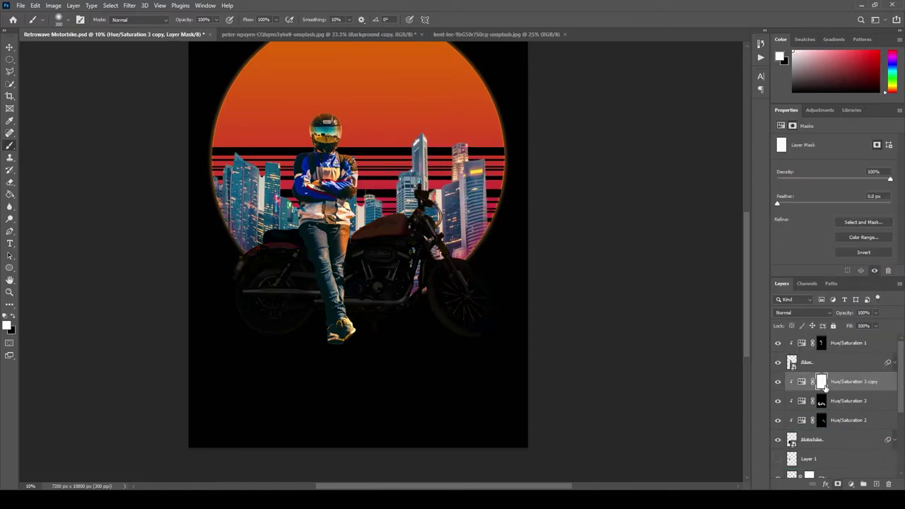
{"action": "key", "text": "ctrl+i"}
{"action": "key", "text": "ctrl+2"}
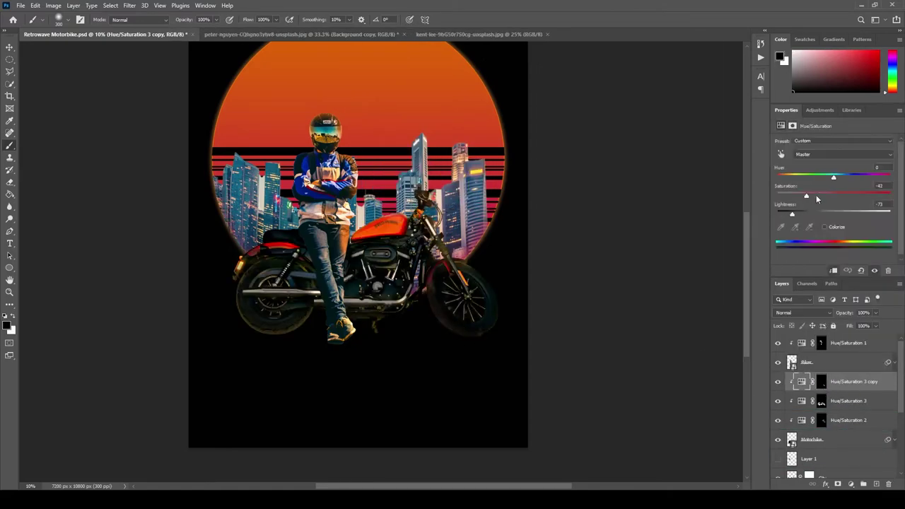
Step: Paint white on the Hue/Saturation 3 copy mask with a 600 px brush to darken the motorbike's wheels and underside
{"action": "left_click", "coordinate": [442, 326]}
{"action": "key", "text": "alt+bracketleft"}
{"action": "key", "text": "alt+bracketright"}
{"action": "key", "text": "ctrl+plus"}
{"action": "key", "text": "b"}
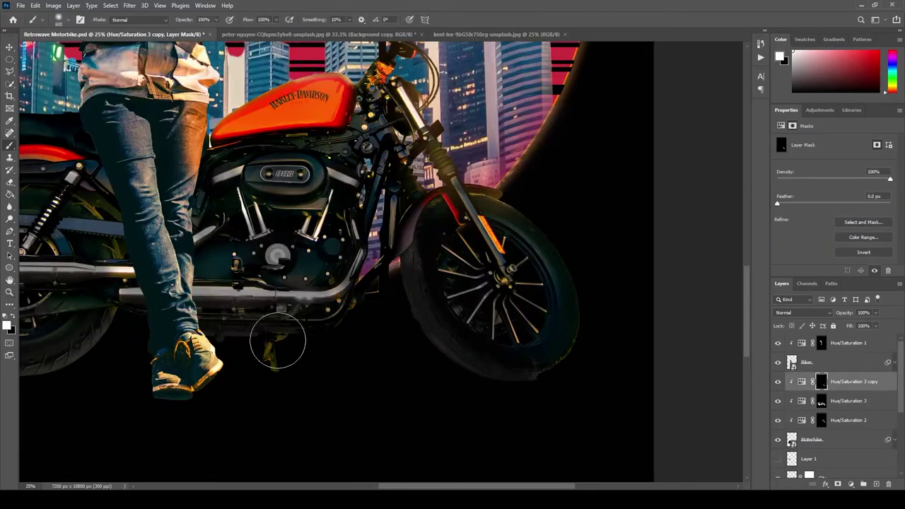
{"action": "scroll", "coordinate": [125, 254], "scroll_direction": "left", "scroll_amount": 3}
{"action": "scroll", "coordinate": [125, 255], "scroll_direction": "right", "scroll_amount": 3}
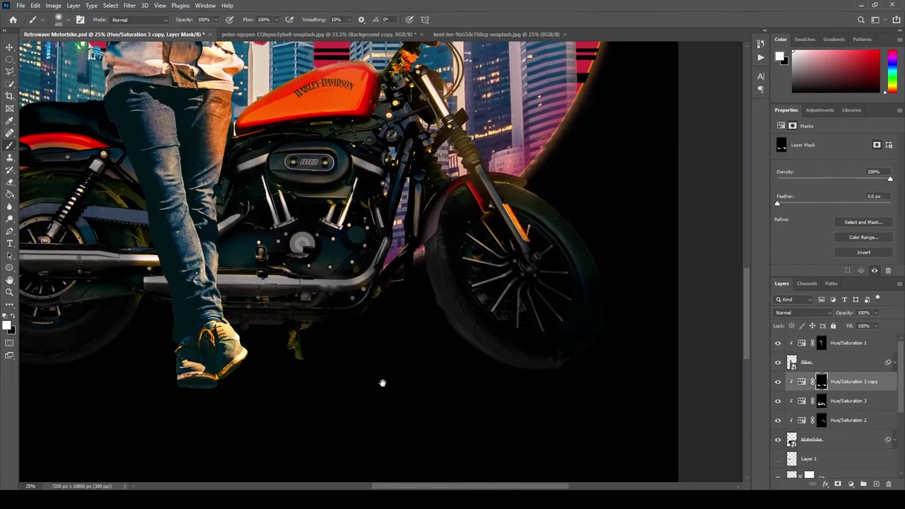
{"action": "scroll", "coordinate": [382, 382], "scroll_direction": "up", "scroll_amount": 3}
{"action": "scroll", "coordinate": [381, 381], "scroll_direction": "left", "scroll_amount": 5}
{"action": "scroll", "coordinate": [382, 382], "scroll_direction": "right", "scroll_amount": 3}
Step: Paint the Hue/Saturation 2 mask with brushes up to 200 px to add orange light to the fuel tank, front fork and cables
{"action": "left_click", "coordinate": [812, 422]}
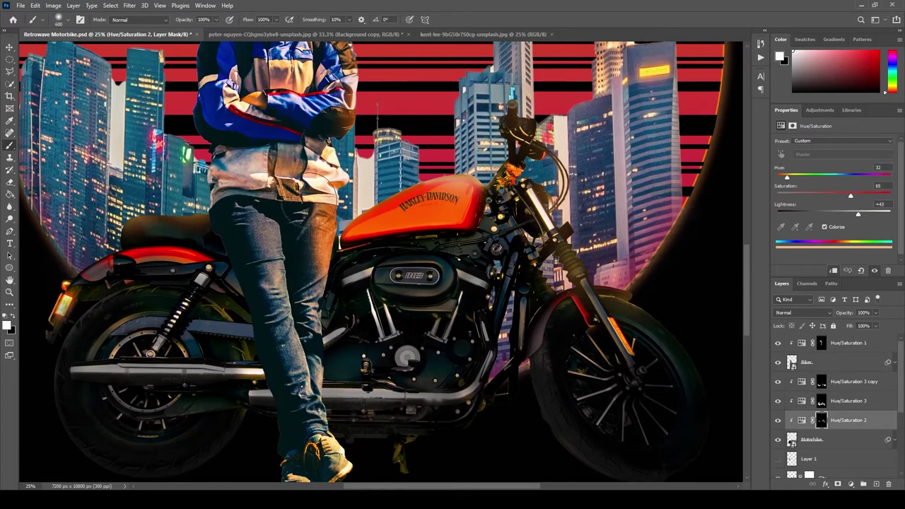
{"action": "scroll", "coordinate": [445, 315], "scroll_direction": "up", "scroll_amount": 5}
{"action": "scroll", "coordinate": [455, 318], "scroll_direction": "up", "scroll_amount": 2}
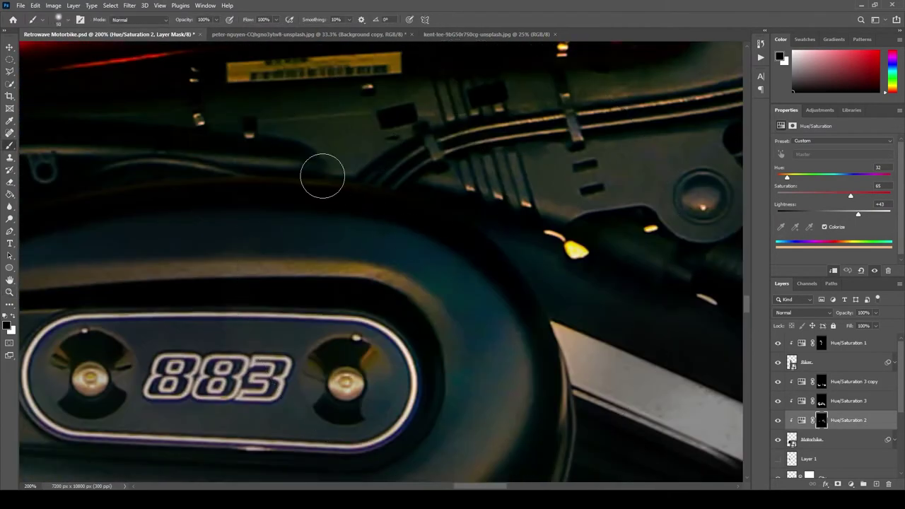
{"action": "left_click_drag", "start_coordinate": [228, 181], "coordinate": [463, 203]}
{"action": "key", "text": "ctrl+z"}
{"action": "scroll", "coordinate": [368, 311], "scroll_direction": "up", "scroll_amount": 10}
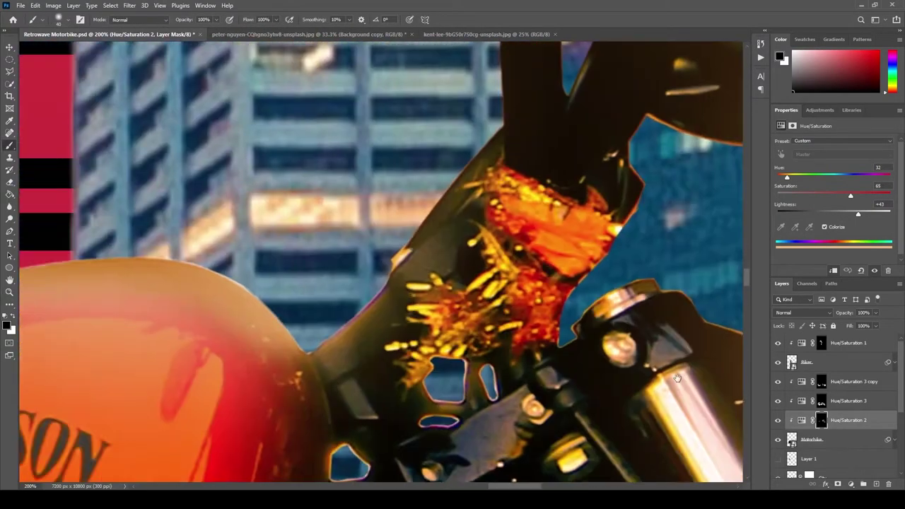
{"action": "scroll", "coordinate": [373, 302], "scroll_direction": "left", "scroll_amount": 4}
{"action": "key", "text": "x"}
{"action": "scroll", "coordinate": [339, 347], "scroll_direction": "down", "scroll_amount": 8}
{"action": "key", "text": "bracketright"}
{"action": "key", "text": "bracketright"}
{"action": "key", "text": "bracketright"}
{"action": "key", "text": "bracketright"}
{"action": "key", "text": "bracketright"}
{"action": "key", "text": "bracketright"}
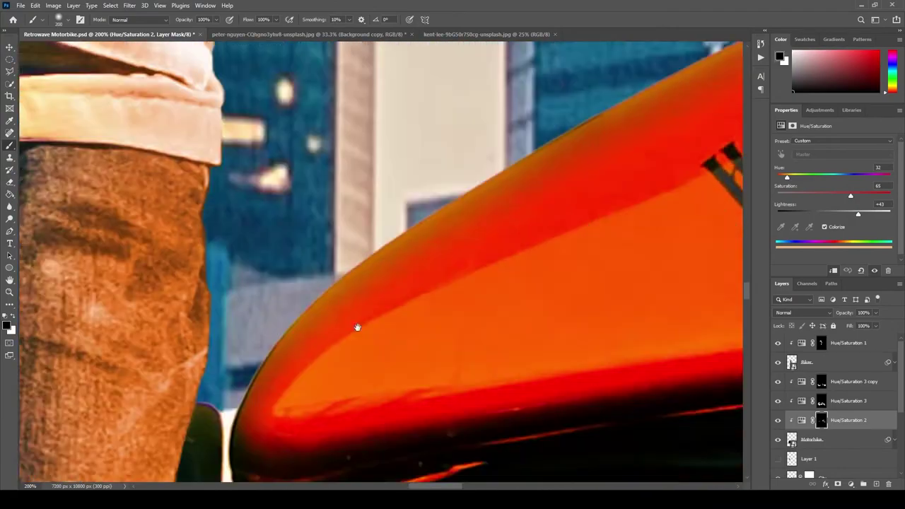
{"action": "scroll", "coordinate": [414, 353], "scroll_direction": "right", "scroll_amount": 3}
{"action": "scroll", "coordinate": [415, 246], "scroll_direction": "up", "scroll_amount": 6}
{"action": "scroll", "coordinate": [368, 269], "scroll_direction": "right", "scroll_amount": 3}
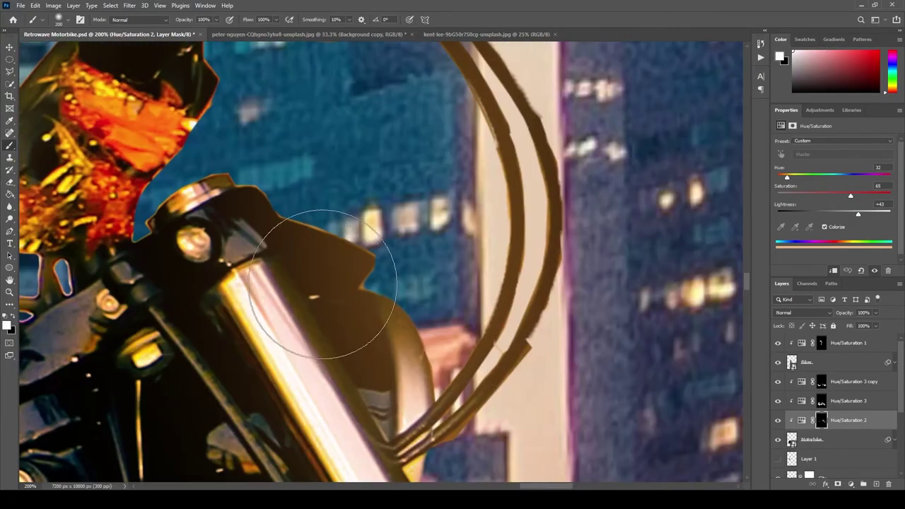
Step: Set the Hue/Saturation 2 layer's blend mode to Linear Dodge (Add)
{"action": "left_click", "coordinate": [803, 312]}
{"action": "left_click", "coordinate": [799, 330]}
{"action": "scroll", "coordinate": [396, 212], "scroll_direction": "left", "scroll_amount": 8}
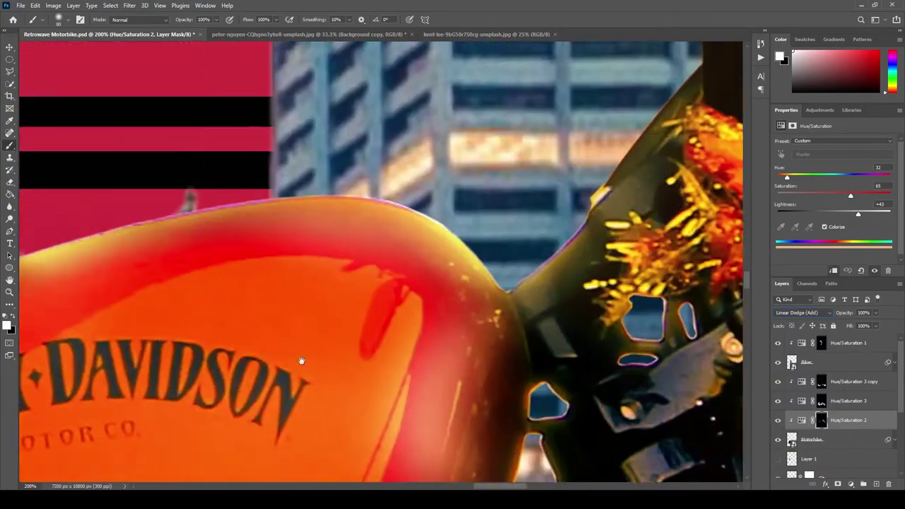
{"action": "scroll", "coordinate": [417, 170], "scroll_direction": "right", "scroll_amount": 6}
{"action": "scroll", "coordinate": [417, 169], "scroll_direction": "down", "scroll_amount": 3}
{"action": "scroll", "coordinate": [417, 169], "scroll_direction": "right", "scroll_amount": 4}
Step: Darken the chrome fork tube on the Hue/Saturation 3 copy mask, and paint black over the headlight housing on the Hue/Saturation 2 mask
{"action": "left_click", "coordinate": [820, 382]}
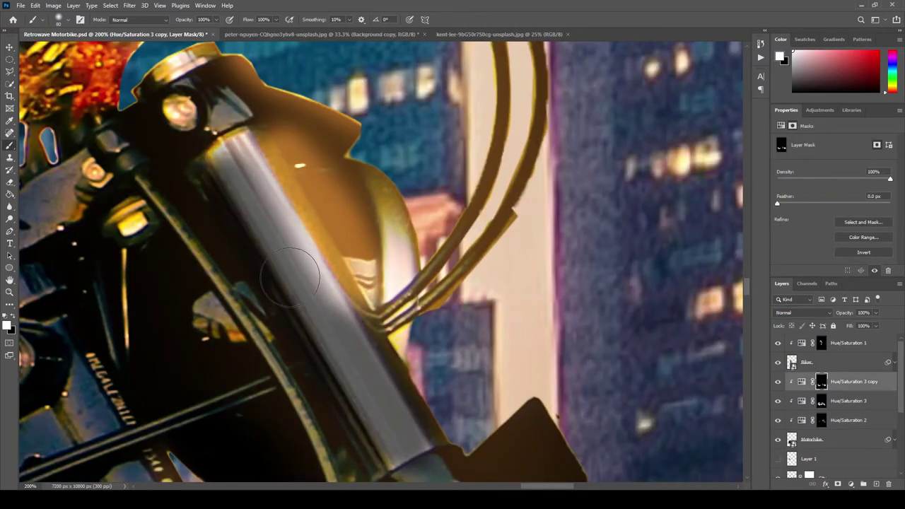
{"action": "scroll", "coordinate": [634, 396], "scroll_direction": "up", "scroll_amount": 2}
{"action": "left_click", "coordinate": [820, 420]}
{"action": "mouse_move", "coordinate": [297, 142]}
{"action": "left_mouse_down"}
{"action": "mouse_move", "coordinate": [323, 191]}
{"action": "mouse_move", "coordinate": [356, 194]}
{"action": "mouse_move", "coordinate": [384, 251]}
{"action": "left_mouse_up"}
{"action": "scroll", "coordinate": [396, 269], "scroll_direction": "up", "scroll_amount": 5}
{"action": "scroll", "coordinate": [396, 269], "scroll_direction": "right", "scroll_amount": 2}
{"action": "scroll", "coordinate": [511, 309], "scroll_direction": "up", "scroll_amount": 1}
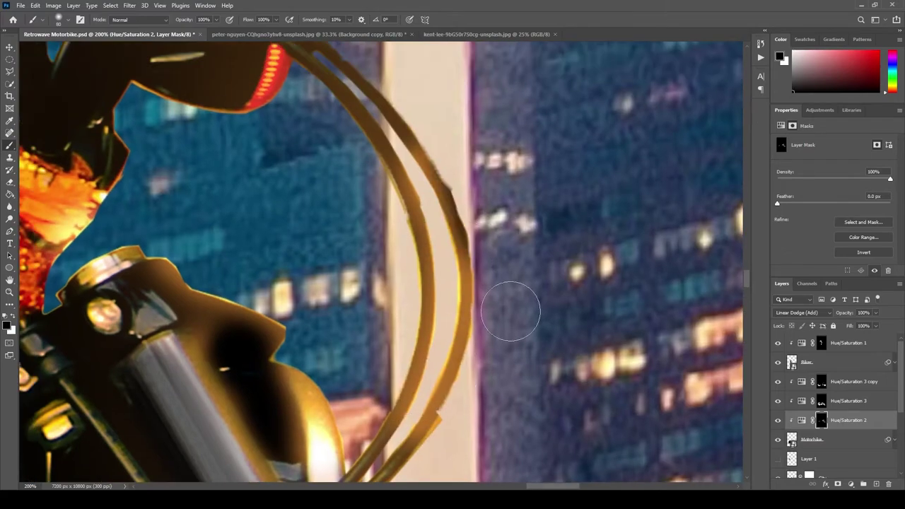
Step: Paint black on the Hue/Saturation 2 mask with an 80 px brush to reduce the orange light on the handlebar and its clamps
{"action": "scroll", "coordinate": [438, 413], "scroll_direction": "up", "scroll_amount": 5}
{"action": "scroll", "coordinate": [481, 293], "scroll_direction": "left", "scroll_amount": 2}
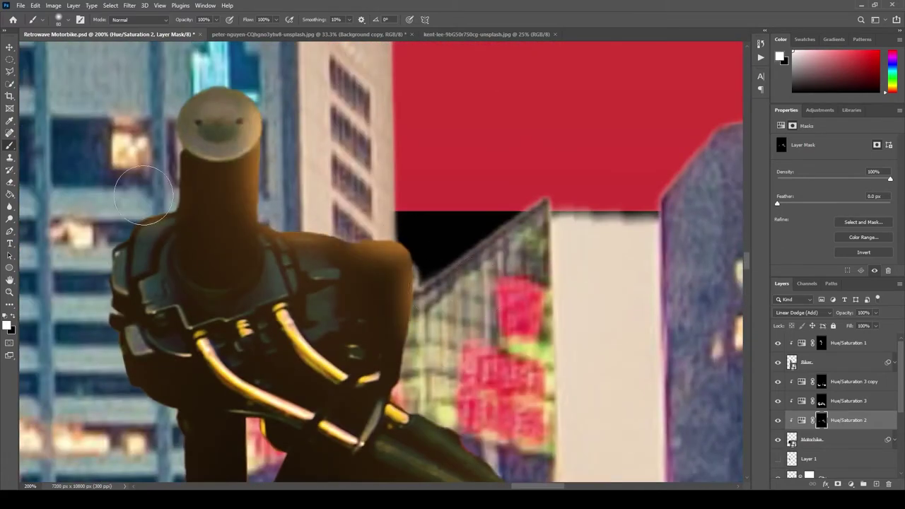
{"action": "mouse_move", "coordinate": [296, 269]}
{"action": "left_mouse_down"}
{"action": "mouse_move", "coordinate": [243, 324]}
{"action": "mouse_move", "coordinate": [212, 282]}
{"action": "left_mouse_up"}
{"action": "scroll", "coordinate": [364, 242], "scroll_direction": "down", "scroll_amount": 5}
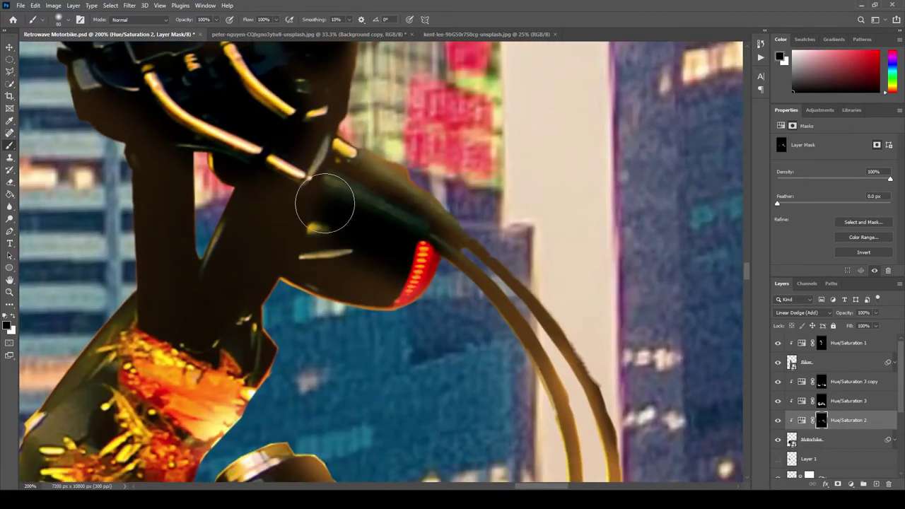
{"action": "scroll", "coordinate": [323, 202], "scroll_direction": "down", "scroll_amount": 3}
{"action": "scroll", "coordinate": [428, 302], "scroll_direction": "left", "scroll_amount": 2}
{"action": "scroll", "coordinate": [405, 362], "scroll_direction": "down", "scroll_amount": 8}
{"action": "scroll", "coordinate": [374, 313], "scroll_direction": "right", "scroll_amount": 3}
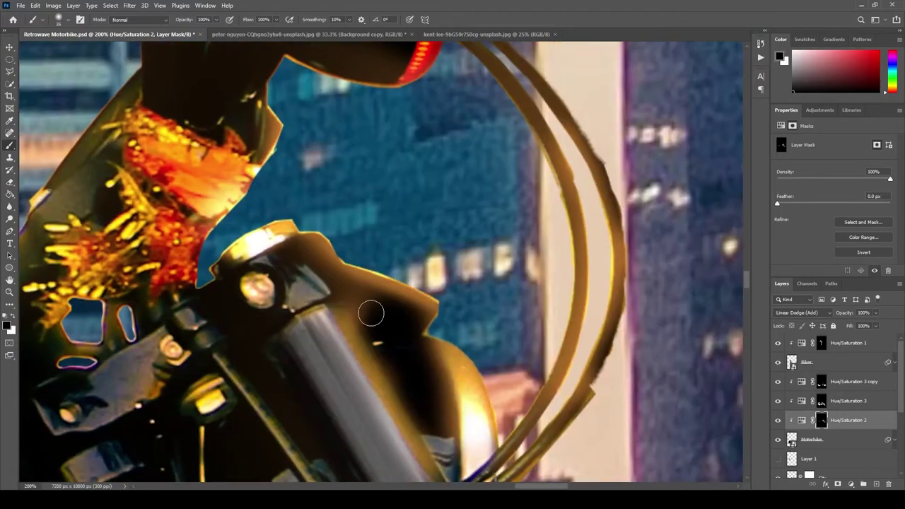
Step: Paint white with a small brush on the Hue/Saturation 2 mask to add rim light around the frame gaps between tank and fork
{"action": "scroll", "coordinate": [283, 318], "scroll_direction": "left", "scroll_amount": 3}
{"action": "scroll", "coordinate": [277, 403], "scroll_direction": "left", "scroll_amount": 4}
{"action": "scroll", "coordinate": [277, 403], "scroll_direction": "down", "scroll_amount": 2}
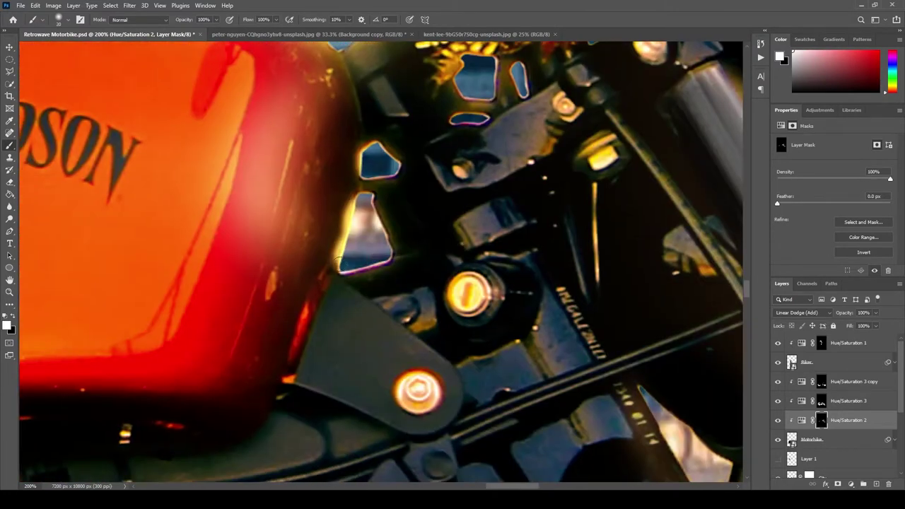
{"action": "scroll", "coordinate": [277, 403], "scroll_direction": "up", "scroll_amount": 3}
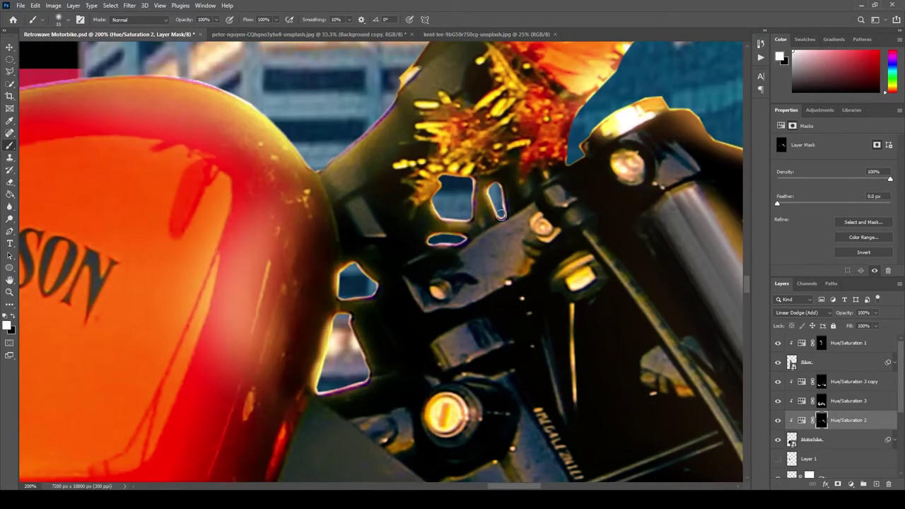
{"action": "scroll", "coordinate": [354, 293], "scroll_direction": "left", "scroll_amount": 3}
{"action": "scroll", "coordinate": [332, 283], "scroll_direction": "down", "scroll_amount": 4}
{"action": "scroll", "coordinate": [318, 275], "scroll_direction": "right", "scroll_amount": 8}
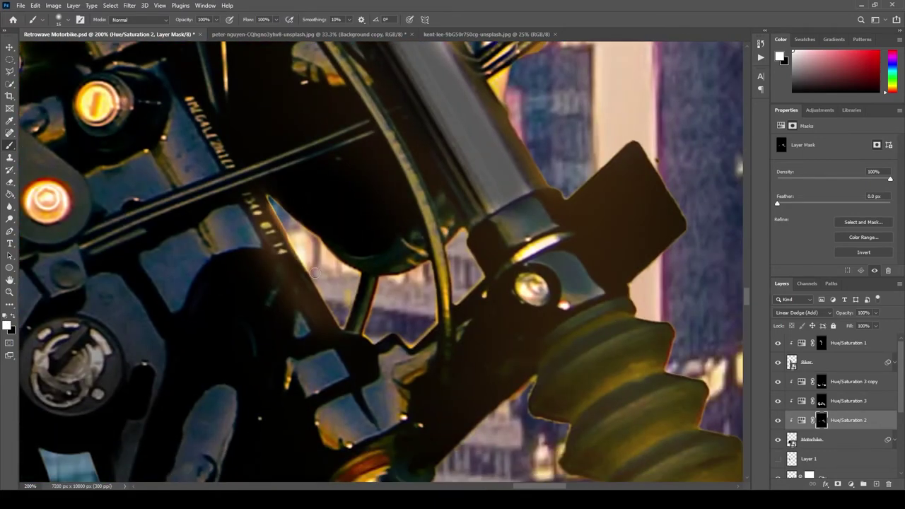
{"action": "scroll", "coordinate": [535, 164], "scroll_direction": "up", "scroll_amount": 4}
{"action": "scroll", "coordinate": [424, 177], "scroll_direction": "right", "scroll_amount": 4}
{"action": "scroll", "coordinate": [309, 193], "scroll_direction": "right", "scroll_amount": 5}
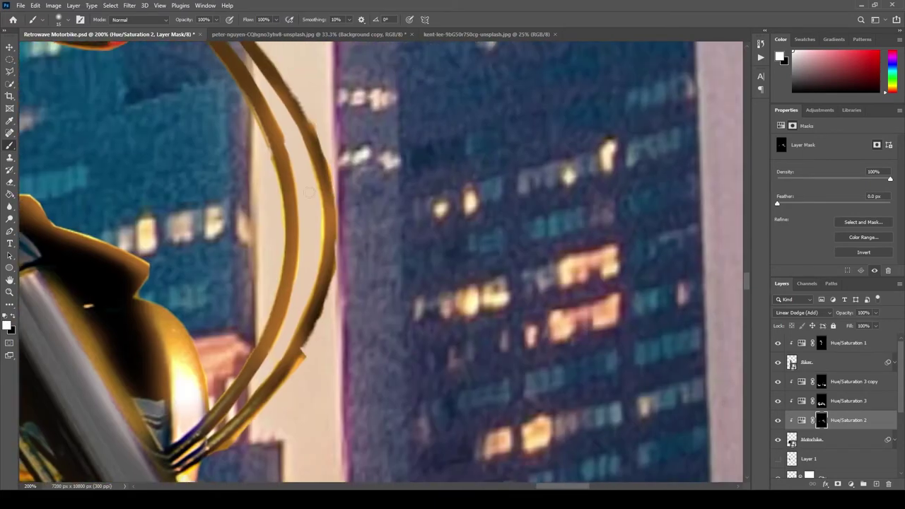
Step: Mask the orange light off the curved front cables with black, and restore thin highlights along their edges with a fine white brush
{"action": "left_click_drag", "start_coordinate": [284, 225], "coordinate": [256, 109]}
{"action": "left_click_drag", "start_coordinate": [307, 225], "coordinate": [350, 426]}
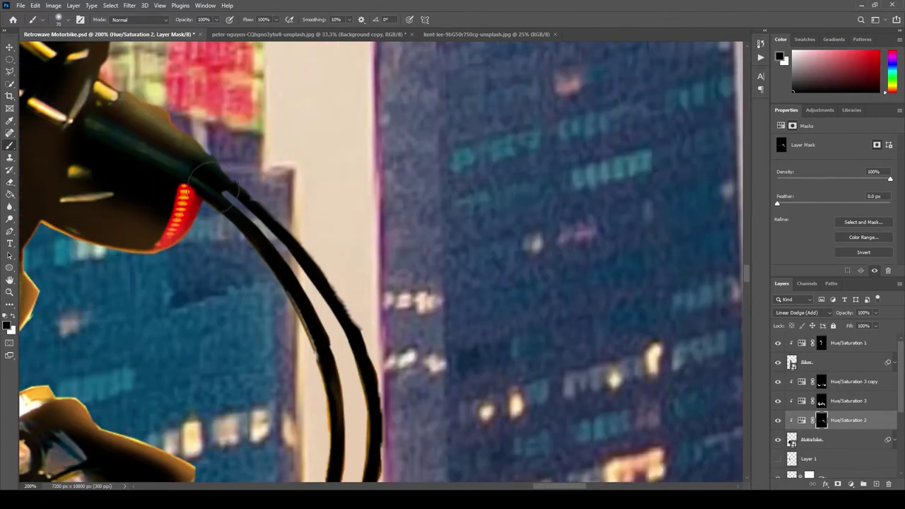
{"action": "left_click_drag", "start_coordinate": [338, 277], "coordinate": [230, 155]}
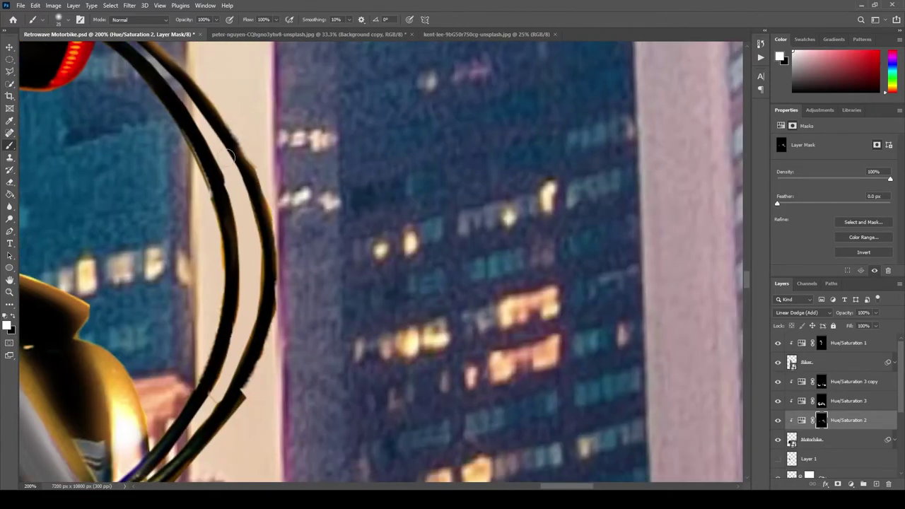
{"action": "left_click_drag", "start_coordinate": [239, 241], "coordinate": [258, 306]}
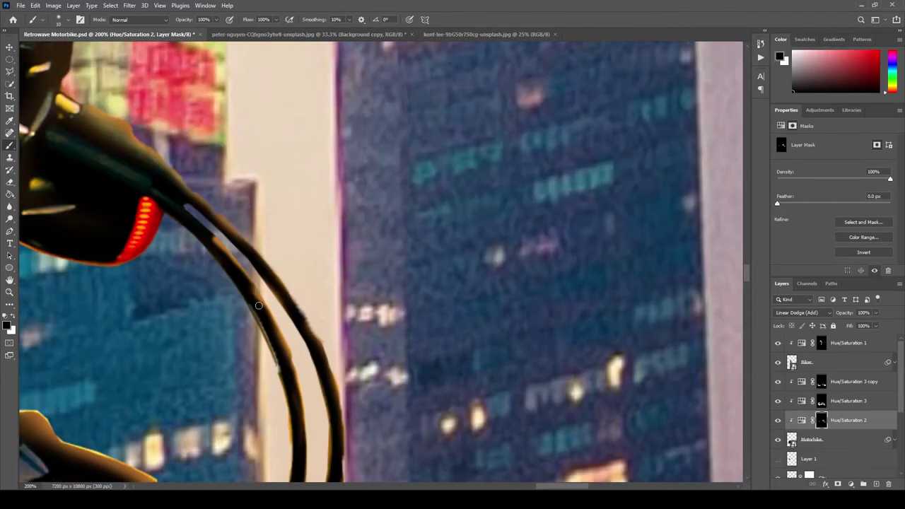
{"action": "left_click_drag", "start_coordinate": [306, 329], "coordinate": [261, 396]}
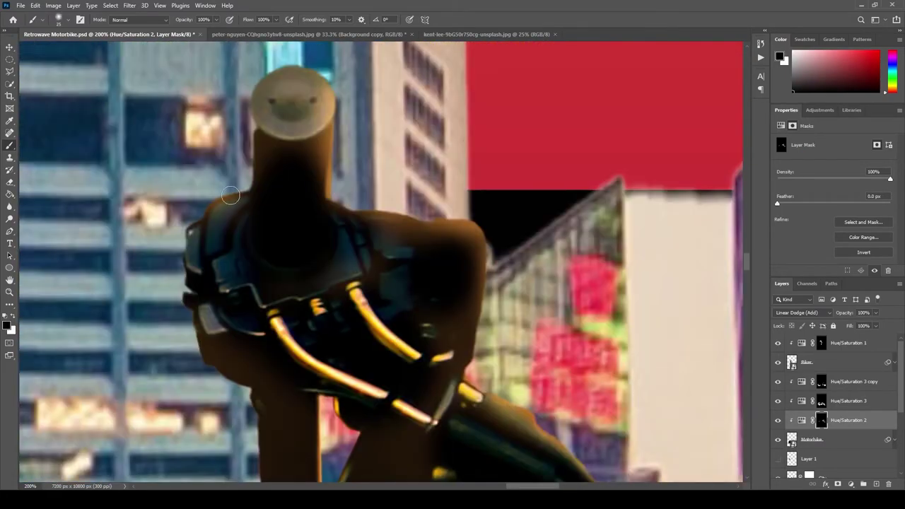
Step: Paint black over the handlebar centre with a 25 px brush, and add rim light along the fork gaiters with a 30 px white brush
{"action": "mouse_move", "coordinate": [230, 196]}
{"action": "left_mouse_down"}
{"action": "mouse_move", "coordinate": [390, 247]}
{"action": "mouse_move", "coordinate": [424, 332]}
{"action": "mouse_move", "coordinate": [299, 115]}
{"action": "mouse_move", "coordinate": [262, 183]}
{"action": "left_mouse_up"}
{"action": "left_click_drag", "start_coordinate": [261, 184], "coordinate": [466, 124]}
{"action": "mouse_move", "coordinate": [551, 212]}
{"action": "left_mouse_down"}
{"action": "mouse_move", "coordinate": [505, 404]}
{"action": "mouse_move", "coordinate": [85, 172]}
{"action": "mouse_move", "coordinate": [212, 120]}
{"action": "mouse_move", "coordinate": [509, 212]}
{"action": "left_mouse_up"}
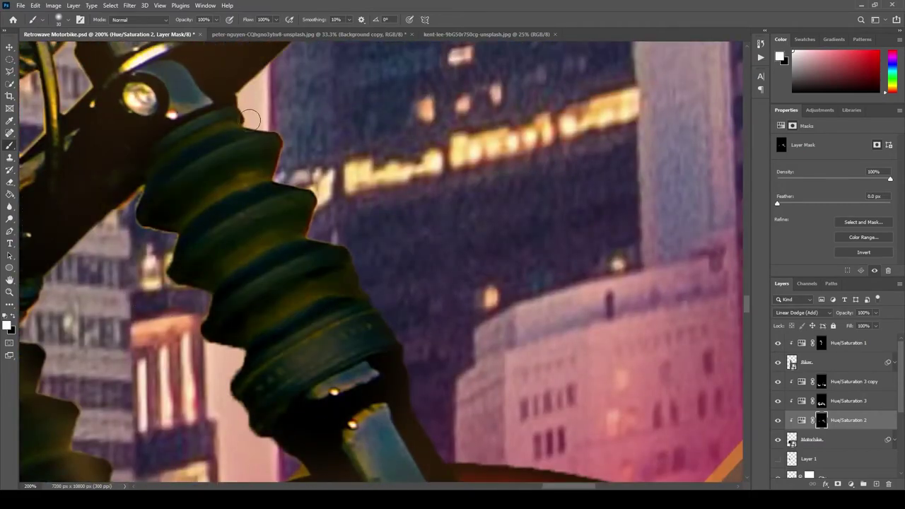
{"action": "mouse_move", "coordinate": [252, 119]}
{"action": "left_mouse_down"}
{"action": "mouse_move", "coordinate": [348, 243]}
{"action": "mouse_move", "coordinate": [289, 238]}
{"action": "mouse_move", "coordinate": [313, 238]}
{"action": "mouse_move", "coordinate": [22, 479]}
{"action": "left_mouse_up"}
{"action": "key", "text": "Return"}
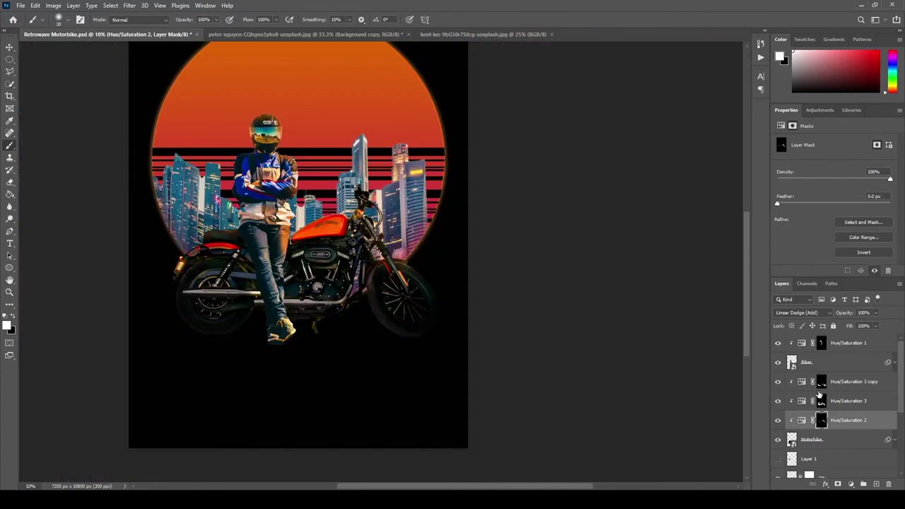
Step: Refine the orange rim light along the front fender on the Hue/Saturation 2 mask, alternating black and white with brushes around 100 px
{"action": "key", "text": "ctrl+1"}
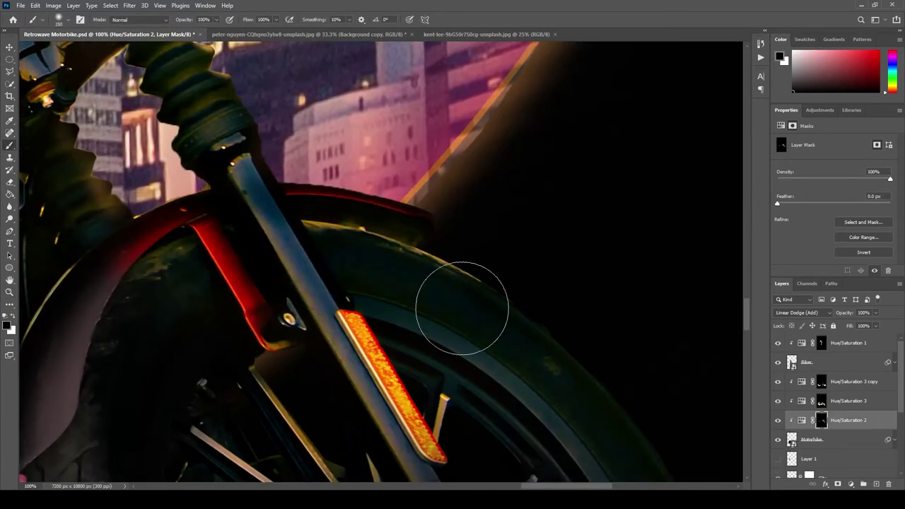
{"action": "key", "text": "bracketleft"}
{"action": "key", "text": "bracketleft"}
{"action": "key", "text": "bracketleft"}
{"action": "key", "text": "bracketleft"}
{"action": "key", "text": "bracketleft"}
{"action": "key", "text": "bracketleft"}
{"action": "key", "text": "x"}
{"action": "key", "text": "bracketright"}
{"action": "key", "text": "bracketright"}
{"action": "key", "text": "bracketright"}
{"action": "mouse_move", "coordinate": [357, 265]}
{"action": "left_mouse_down"}
{"action": "mouse_move", "coordinate": [465, 262]}
{"action": "mouse_move", "coordinate": [287, 313]}
{"action": "mouse_move", "coordinate": [187, 89]}
{"action": "left_mouse_up"}
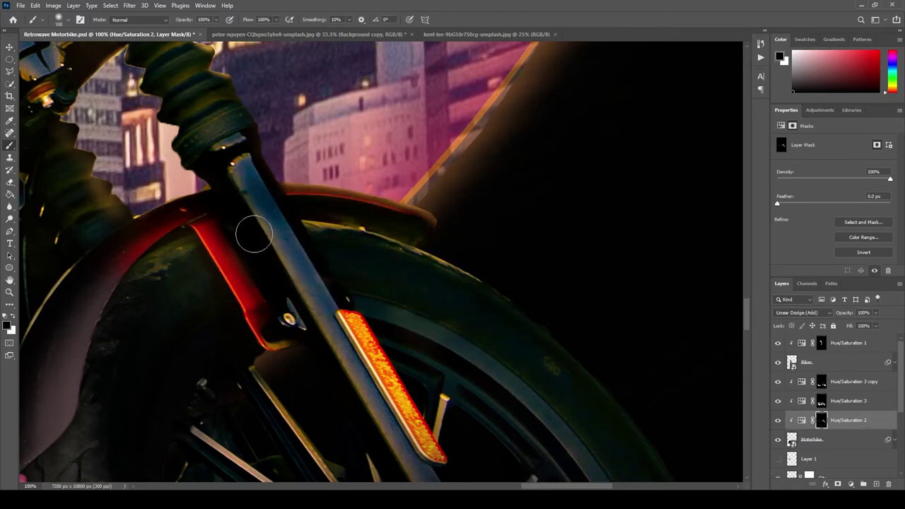
Step: Paint white on the Hue/Saturation 3 copy mask with a 25 px brush to darken the front tyre's upper edge below the fender
{"action": "key", "text": "alt+bracketright"}
{"action": "key", "text": "x"}
{"action": "key", "text": "bracketleft"}
{"action": "key", "text": "bracketleft"}
{"action": "key", "text": "bracketleft"}
{"action": "key", "text": "alt+bracketright"}
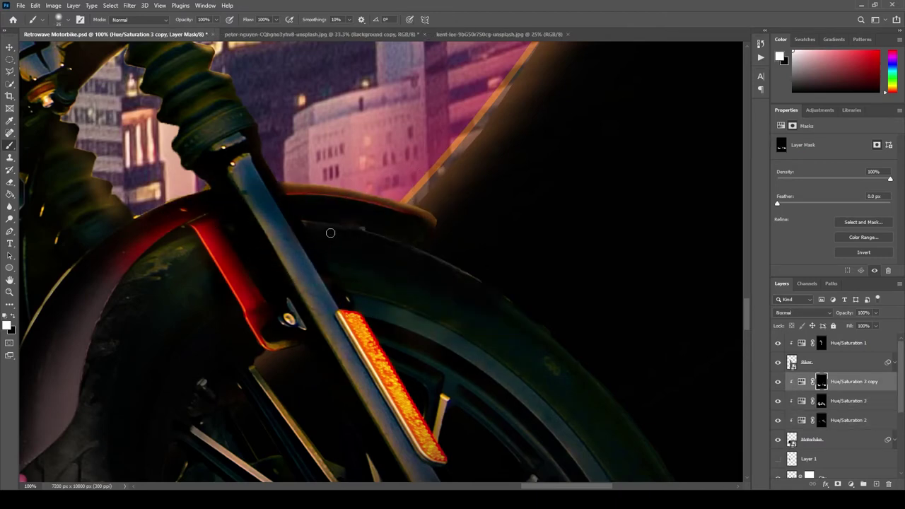
Step: Paint white on the Hue/Saturation 3 mask with a 70 px brush to mute the red fender brace beside the fork
{"action": "left_click", "coordinate": [811, 402]}
{"action": "mouse_move", "coordinate": [270, 358]}
{"action": "left_mouse_down"}
{"action": "mouse_move", "coordinate": [294, 318]}
{"action": "mouse_move", "coordinate": [383, 365]}
{"action": "mouse_move", "coordinate": [359, 337]}
{"action": "left_mouse_up"}
{"action": "key", "text": "ctrl+z"}
{"action": "scroll", "coordinate": [299, 303], "scroll_direction": "down", "scroll_amount": 5}
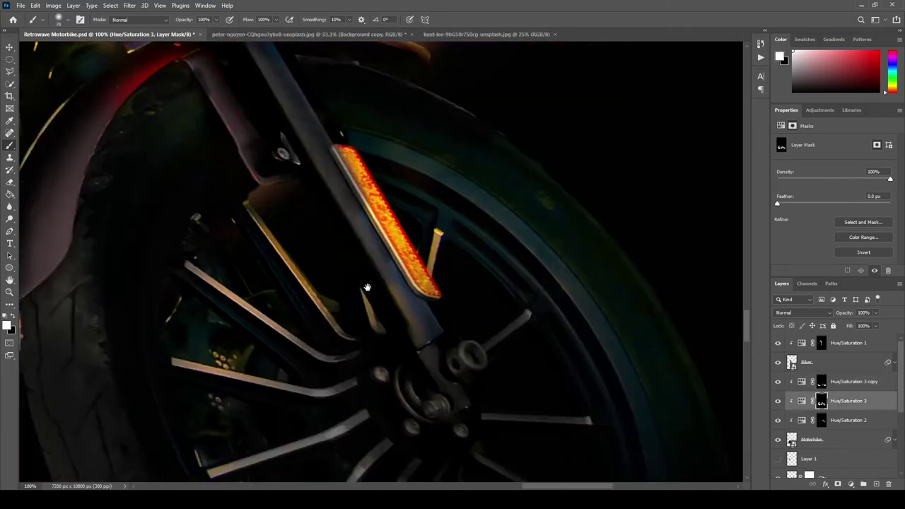
Step: Paint white on the Hue/Saturation 3 mask with a 200 px brush over the orange fork reflector, front frame and inner fork gaiter
{"action": "key", "text": "bracketright"}
{"action": "key", "text": "bracketright"}
{"action": "key", "text": "bracketright"}
{"action": "key", "text": "bracketright"}
{"action": "key", "text": "bracketright"}
{"action": "key", "text": "bracketright"}
{"action": "key", "text": "bracketright"}
{"action": "left_click_drag", "start_coordinate": [430, 293], "coordinate": [350, 148]}
{"action": "scroll", "coordinate": [202, 333], "scroll_direction": "down", "scroll_amount": 3}
{"action": "scroll", "coordinate": [205, 329], "scroll_direction": "up", "scroll_amount": 10}
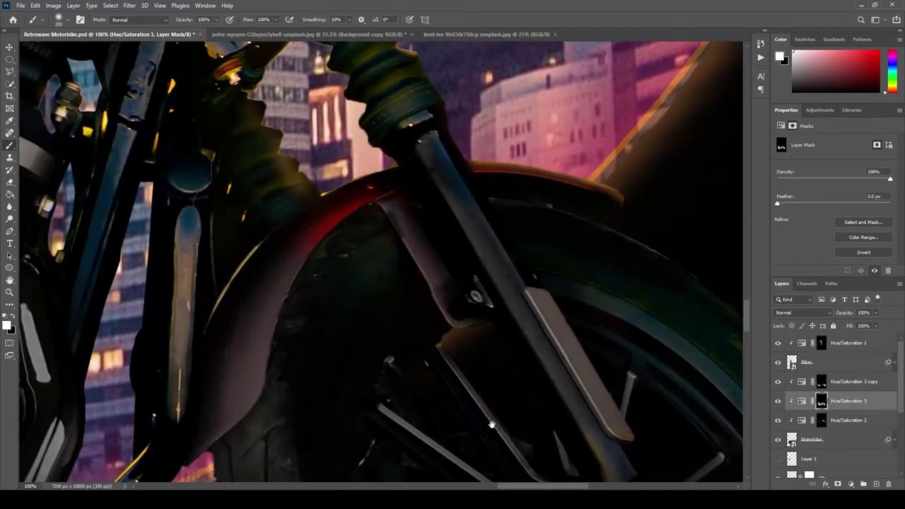
{"action": "scroll", "coordinate": [231, 140], "scroll_direction": "up", "scroll_amount": 5}
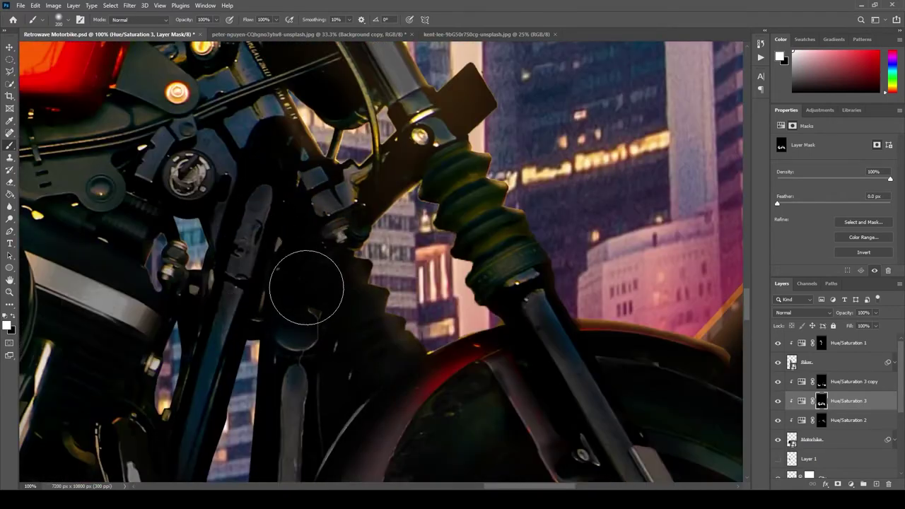
{"action": "scroll", "coordinate": [494, 353], "scroll_direction": "up", "scroll_amount": 4}
Step: Paint white on the Hue/Saturation 2 mask with a 15 px brush to add rim light along the inner fork gaiter's edge
{"action": "key", "text": "alt+bracketleft"}
{"action": "key", "text": "bracketleft"}
{"action": "key", "text": "bracketleft"}
{"action": "key", "text": "bracketleft"}
{"action": "key", "text": "bracketleft"}
{"action": "key", "text": "bracketleft"}
{"action": "key", "text": "bracketleft"}
{"action": "key", "text": "bracketleft"}
{"action": "key", "text": "bracketleft"}
{"action": "key", "text": "bracketleft"}
{"action": "key", "text": "bracketleft"}
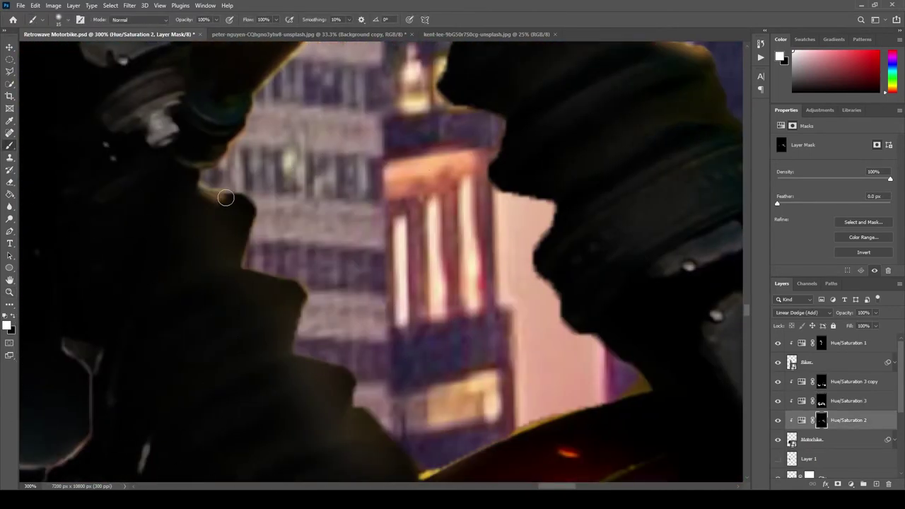
{"action": "left_click_drag", "start_coordinate": [354, 370], "coordinate": [283, 152]}
{"action": "scroll", "coordinate": [311, 233], "scroll_direction": "down", "scroll_amount": 10}
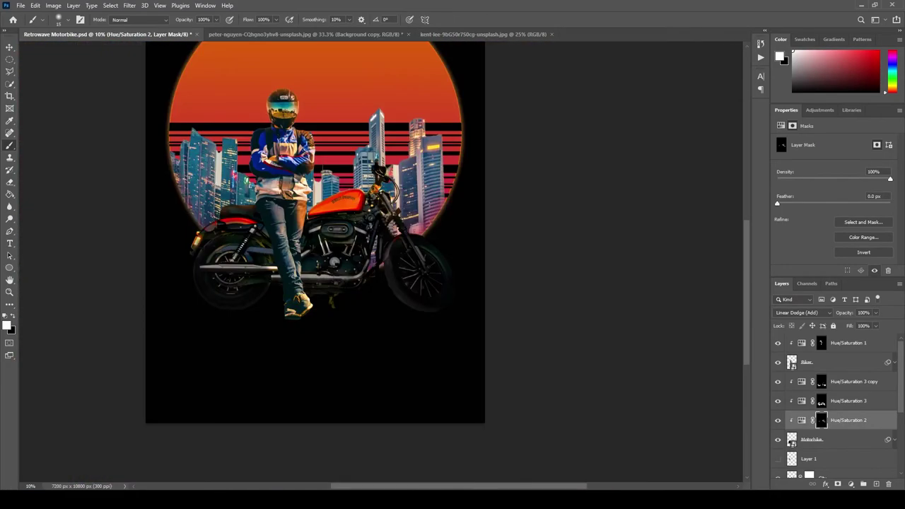
{"action": "scroll", "coordinate": [333, 463], "scroll_direction": "up", "scroll_amount": 2}
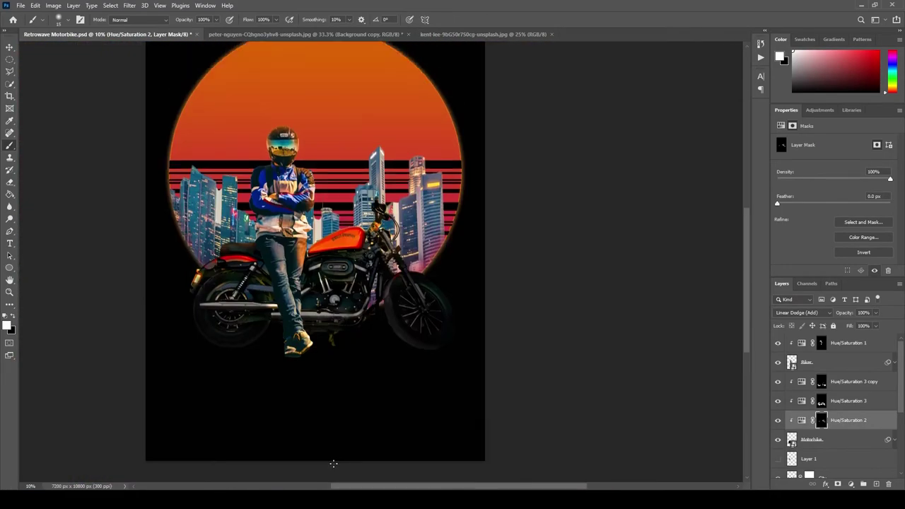
Step: Set the Hue/Saturation 3 adjustment's saturation to about -27 and lightness to about -48, and open the Hue/Saturation 3 copy settings
{"action": "left_click", "coordinate": [801, 421]}
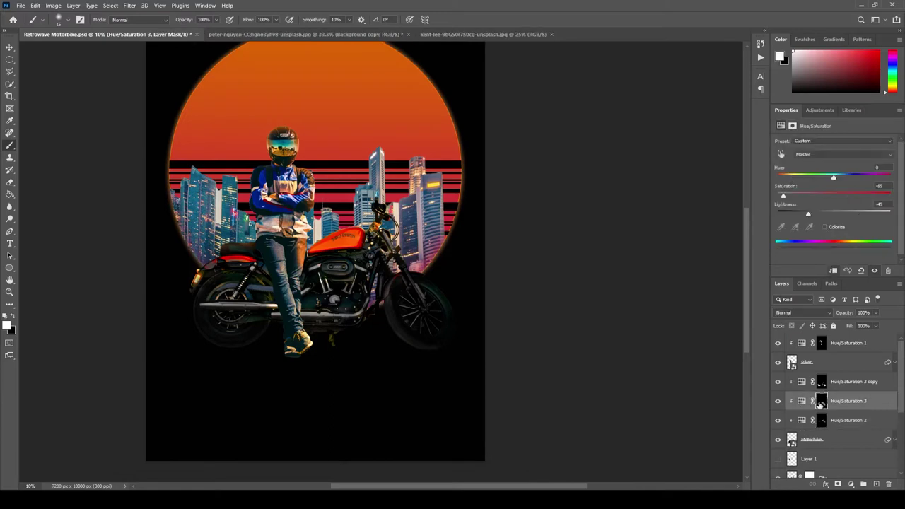
{"action": "key", "text": "alt+bracketright"}
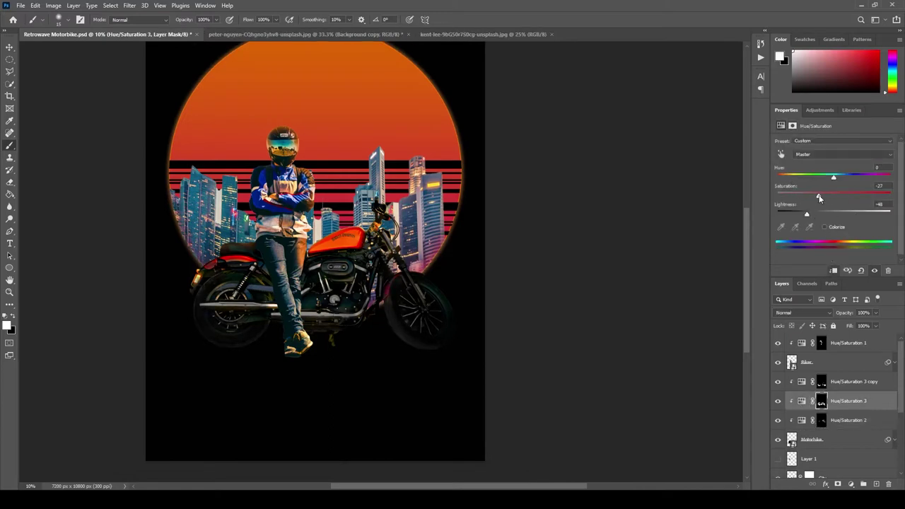
{"action": "left_click", "coordinate": [801, 382]}
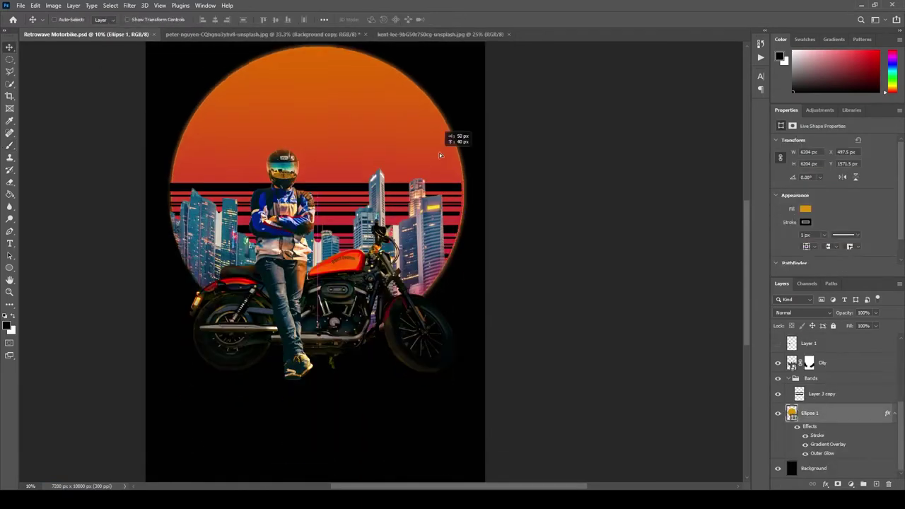
Step: Move the sun circle up and slightly to the right behind the skyline, and shift the stripe bands to match it
{"action": "left_click_drag", "start_coordinate": [439, 152], "coordinate": [527, 124]}
{"action": "scroll", "coordinate": [526, 124], "scroll_direction": "up", "scroll_amount": 2}
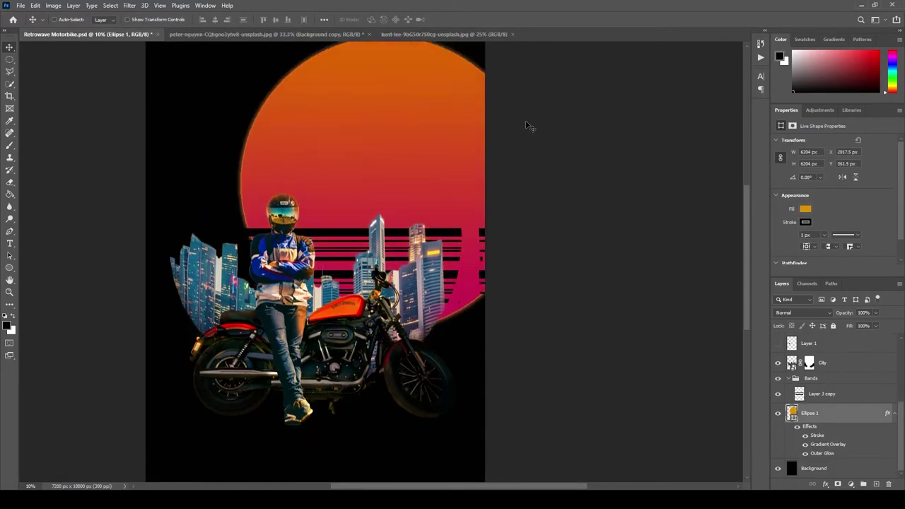
{"action": "left_click_drag", "start_coordinate": [432, 163], "coordinate": [394, 166]}
{"action": "left_click", "coordinate": [471, 242], "text": "ctrl"}
{"action": "mouse_move", "coordinate": [470, 243]}
{"action": "left_mouse_down"}
{"action": "mouse_move", "coordinate": [472, 152]}
{"action": "mouse_move", "coordinate": [472, 239]}
{"action": "left_mouse_up"}
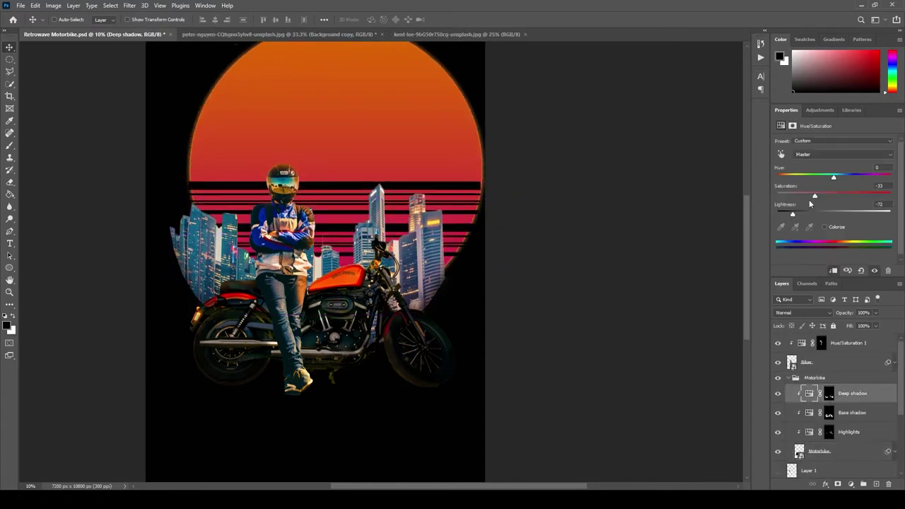
Step: Collapse the Motorbike group and rename the rider's Hue/Saturation adjustment as Highlights
{"action": "key", "text": "alt+bracketleft"}
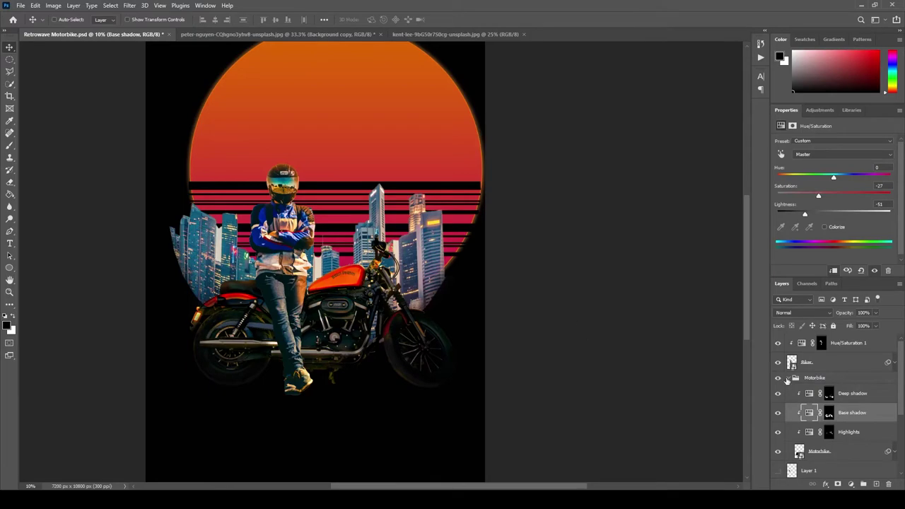
{"action": "left_click", "coordinate": [796, 377]}
{"action": "left_click", "coordinate": [848, 343]}
Step: Add a Hue/Saturation adjustment clipped to the rider with saturation about -61 and lightness about -72, and invert its mask
{"action": "key", "text": "b"}
{"action": "scroll", "coordinate": [273, 296], "scroll_direction": "up", "scroll_amount": 3}
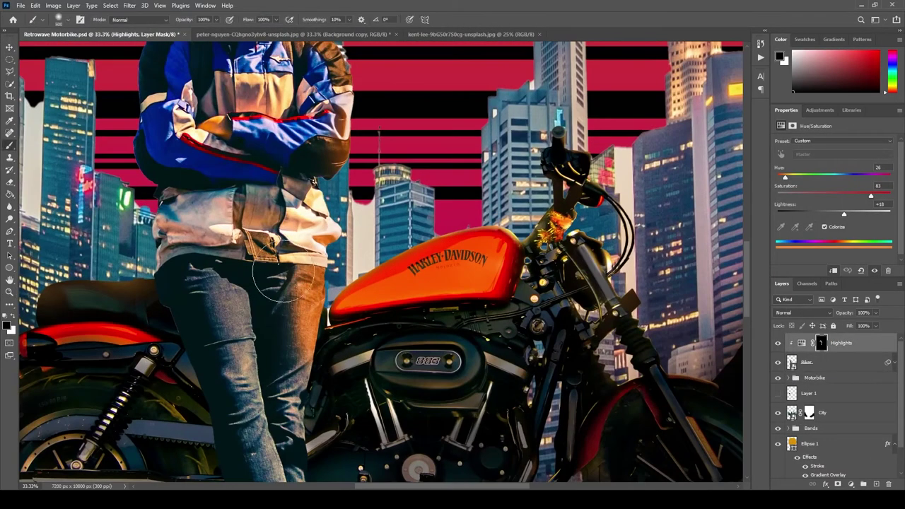
{"action": "scroll", "coordinate": [282, 279], "scroll_direction": "up", "scroll_amount": 3}
{"action": "scroll", "coordinate": [197, 333], "scroll_direction": "up", "scroll_amount": 3}
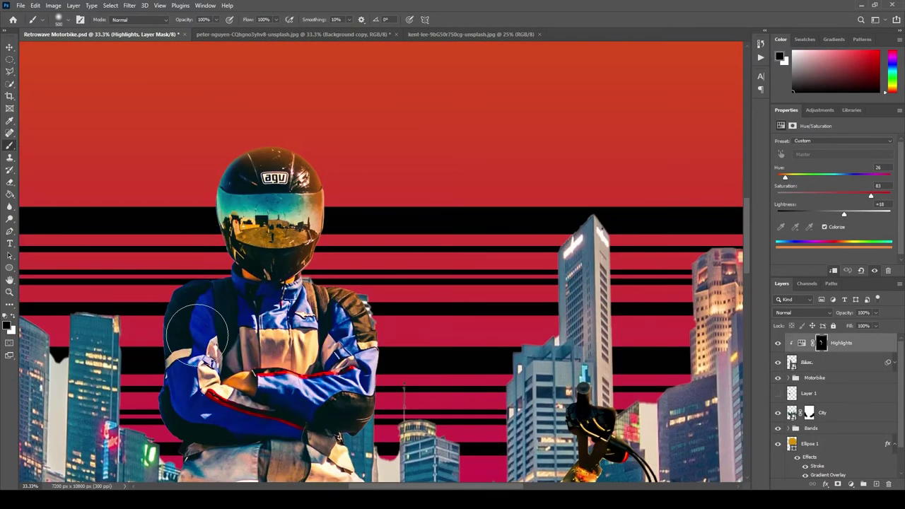
{"action": "scroll", "coordinate": [197, 332], "scroll_direction": "down", "scroll_amount": 6}
{"action": "left_click", "coordinate": [850, 485]}
{"action": "left_click", "coordinate": [845, 401]}
{"action": "left_click_drag", "start_coordinate": [833, 213], "coordinate": [787, 216]}
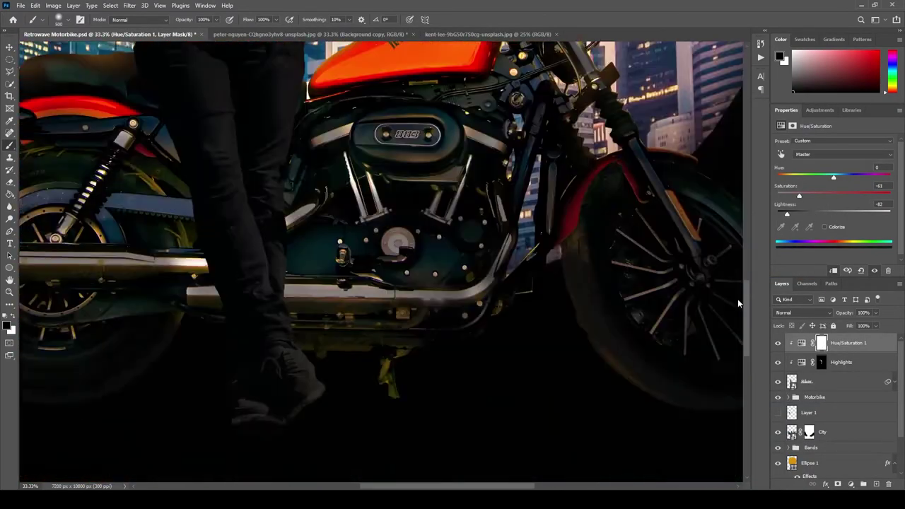
{"action": "key", "text": "ctrl+i"}
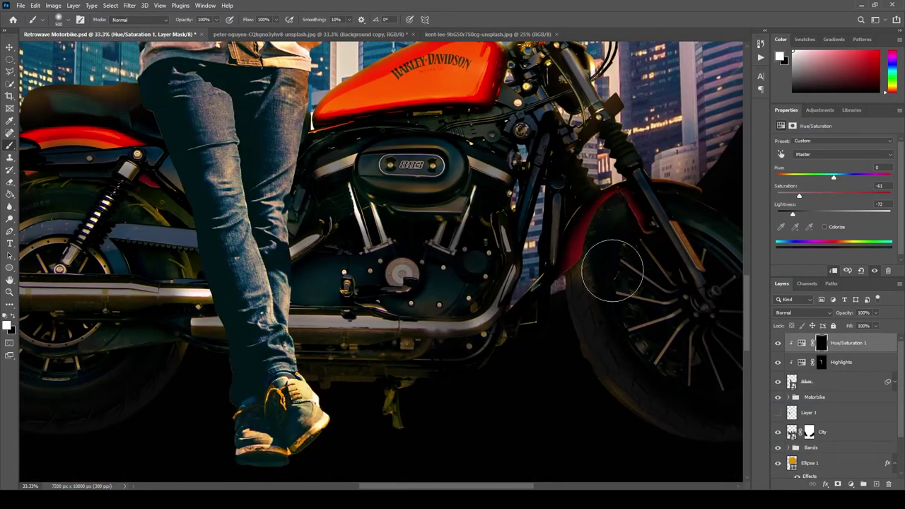
Step: Paint white on the Hue/Saturation 1 mask with a 500 px brush over the rider's shoes and jeans, with lightness about -61
{"action": "left_click_drag", "start_coordinate": [297, 382], "coordinate": [268, 438]}
{"action": "left_click_drag", "start_coordinate": [226, 177], "coordinate": [242, 328]}
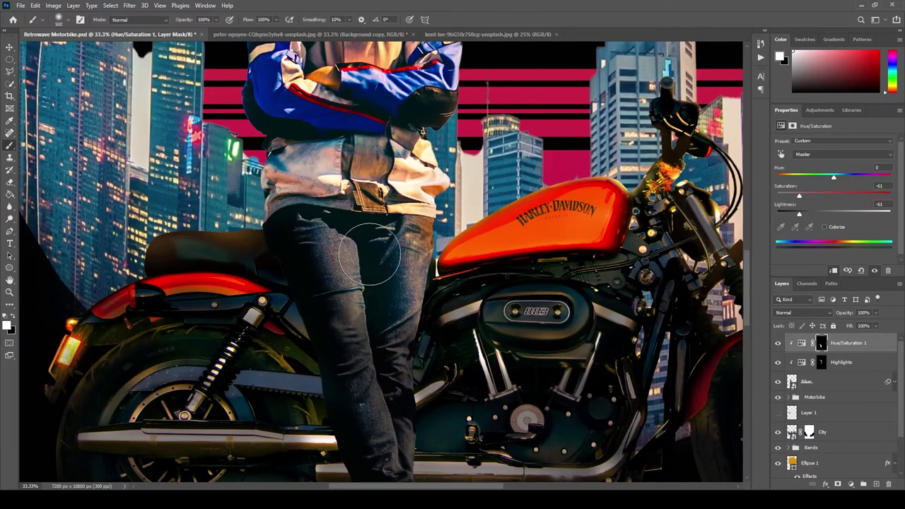
{"action": "mouse_move", "coordinate": [369, 254]}
{"action": "left_mouse_down"}
{"action": "mouse_move", "coordinate": [332, 219]}
{"action": "mouse_move", "coordinate": [321, 280]}
{"action": "left_mouse_up"}
Step: Paint white on the Hue/Saturation 1 mask with a 200 px brush over the shadowed waist, arm and shoulder of the rider's jacket
{"action": "key", "text": "["}
{"action": "key", "text": "["}
{"action": "key", "text": "["}
{"action": "left_click_drag", "start_coordinate": [439, 263], "coordinate": [357, 304]}
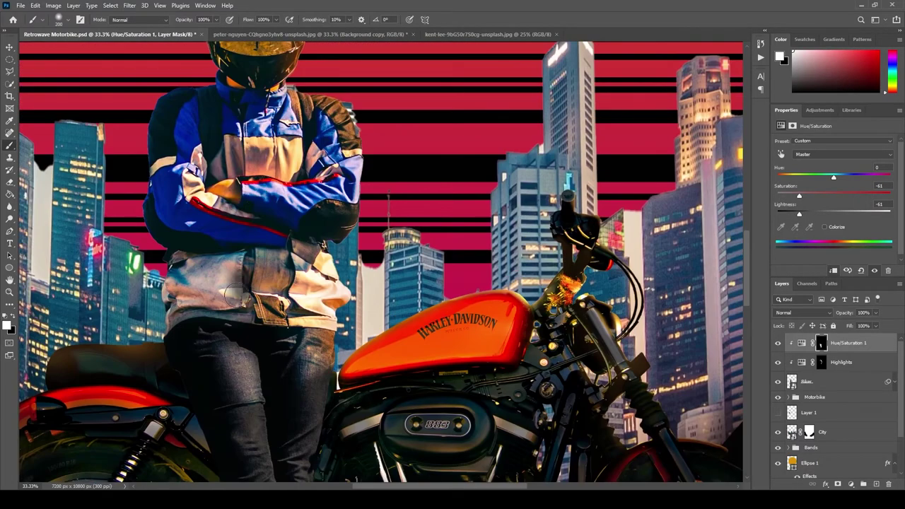
{"action": "mouse_move", "coordinate": [240, 290]}
{"action": "left_mouse_down"}
{"action": "mouse_move", "coordinate": [181, 290]}
{"action": "mouse_move", "coordinate": [228, 313]}
{"action": "mouse_move", "coordinate": [131, 269]}
{"action": "mouse_move", "coordinate": [171, 122]}
{"action": "left_mouse_up"}
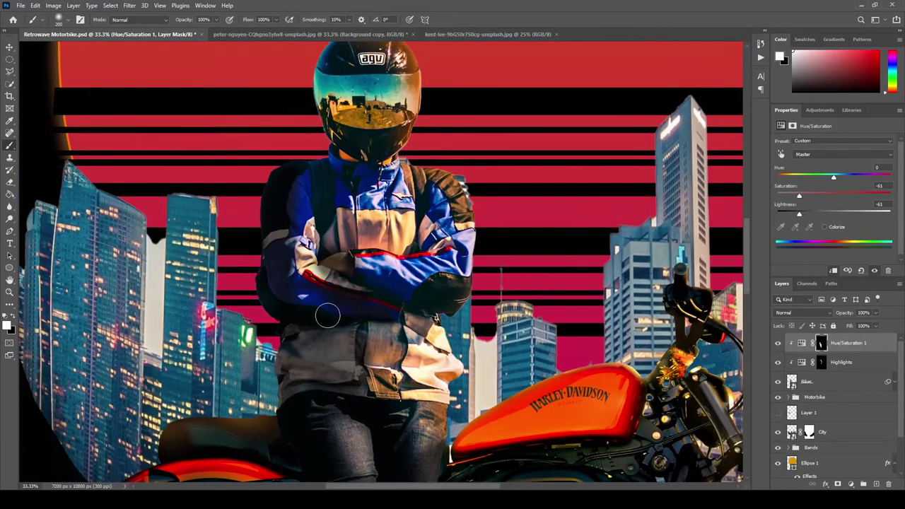
{"action": "mouse_move", "coordinate": [328, 316]}
{"action": "left_mouse_down"}
{"action": "mouse_move", "coordinate": [336, 160]}
{"action": "mouse_move", "coordinate": [339, 186]}
{"action": "mouse_move", "coordinate": [301, 175]}
{"action": "left_mouse_up"}
{"action": "left_click_drag", "start_coordinate": [394, 228], "coordinate": [425, 245]}
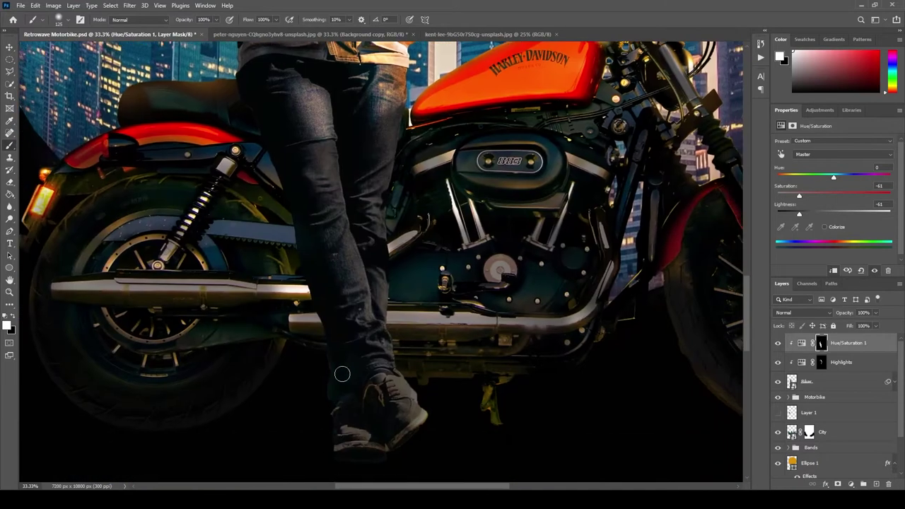
Step: Duplicate the Hue/Saturation 1 adjustment and fill the copy's mask with black
{"action": "left_click", "coordinate": [851, 484]}
{"action": "key", "text": "Escape"}
{"action": "key", "text": "ctrl+j"}
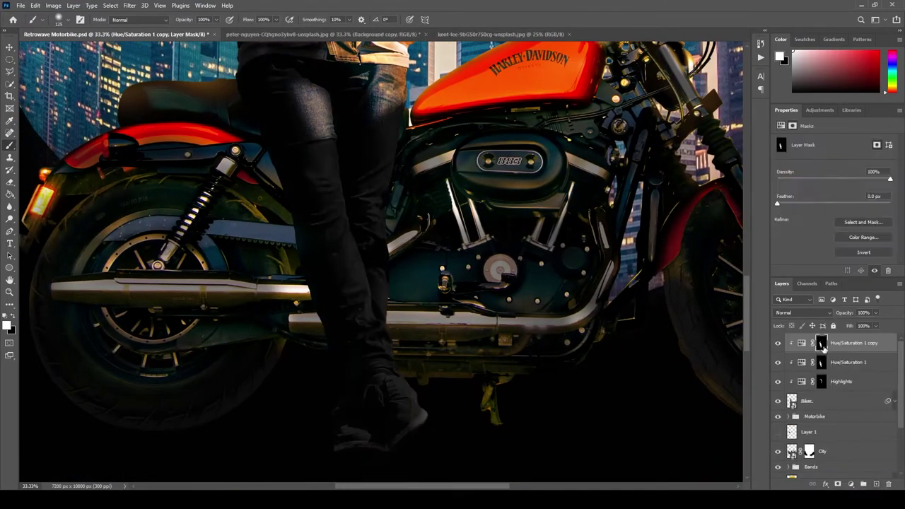
{"action": "left_click", "coordinate": [814, 343]}
{"action": "key", "text": "ctrl+BackSpace"}
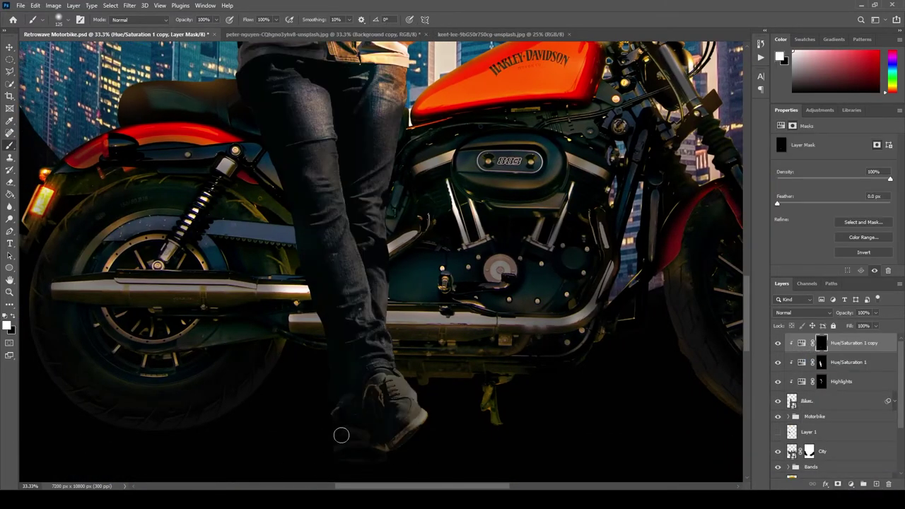
Step: Set the Hue/Saturation 1 copy's lightness to about -67 and paint its mask with a 125 px brush over the rider's shoes
{"action": "left_click", "coordinate": [801, 343]}
{"action": "mouse_move", "coordinate": [799, 215]}
{"action": "left_mouse_down"}
{"action": "mouse_move", "coordinate": [779, 215]}
{"action": "mouse_move", "coordinate": [796, 221]}
{"action": "left_mouse_up"}
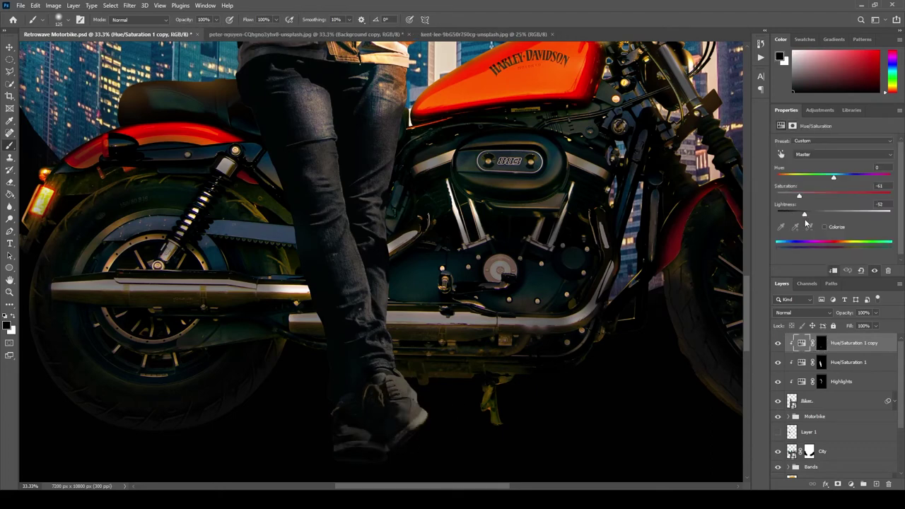
{"action": "left_click", "coordinate": [367, 444]}
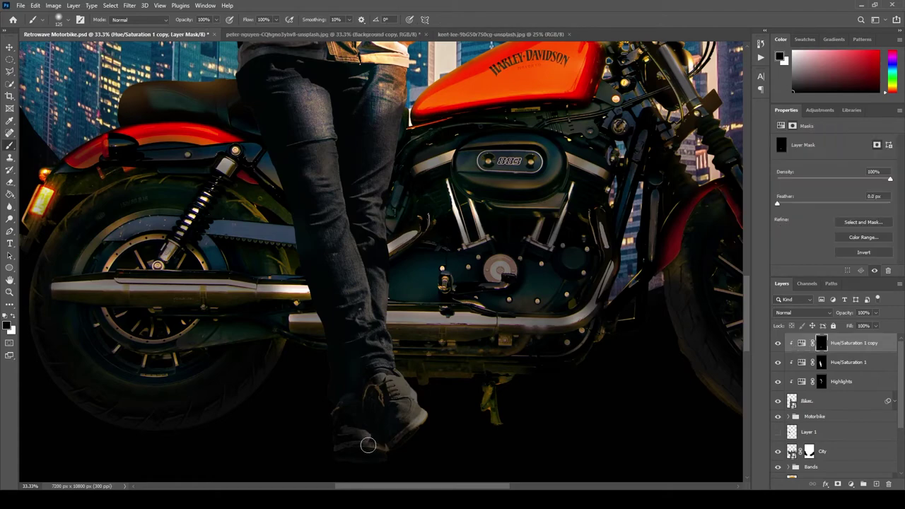
{"action": "scroll", "coordinate": [385, 306], "scroll_direction": "down", "scroll_amount": 5}
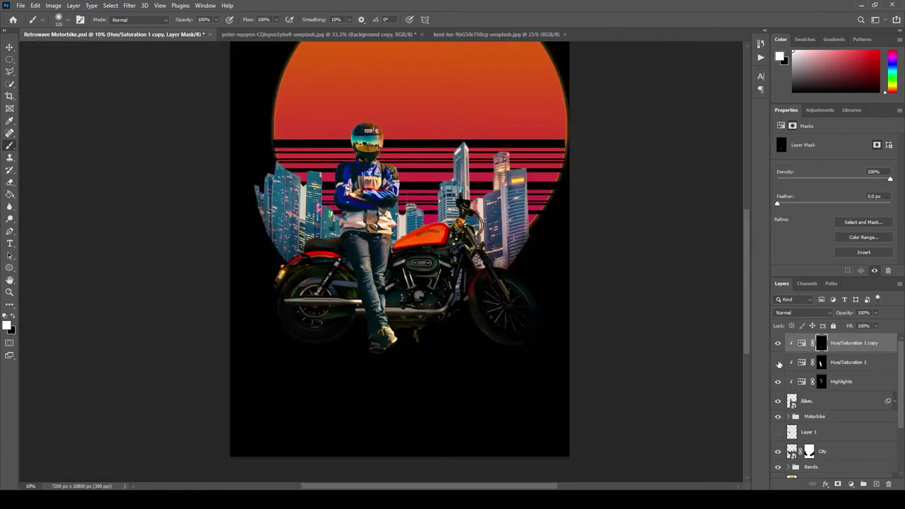
{"action": "scroll", "coordinate": [607, 295], "scroll_direction": "up", "scroll_amount": 1}
Step: Expand the Motorbike group and paint white on the Base shadow mask with a 90 px brush over the fuel tank's side
{"action": "left_click", "coordinate": [790, 417]}
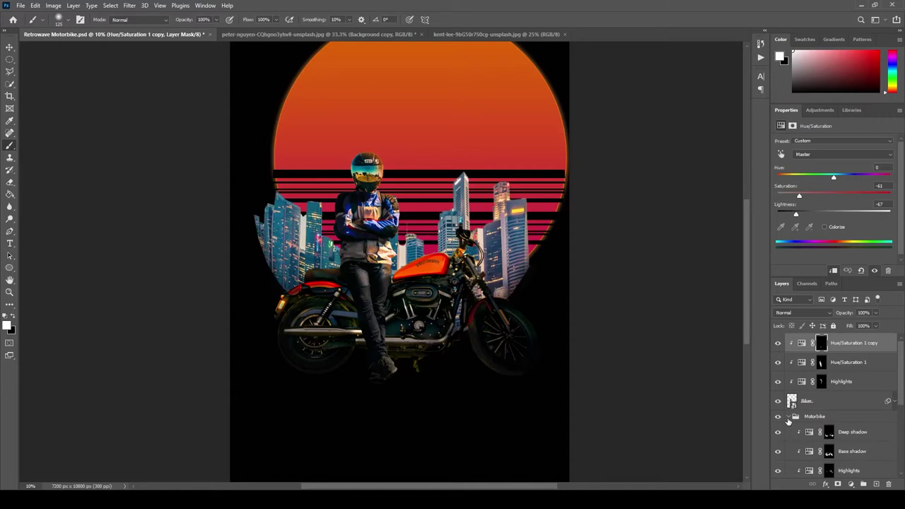
{"action": "left_click", "coordinate": [829, 451]}
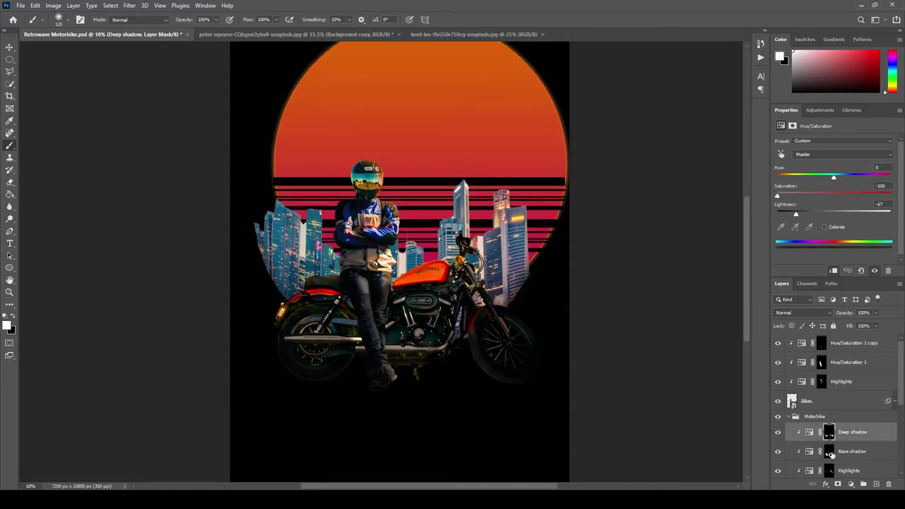
{"action": "scroll", "coordinate": [407, 277], "scroll_direction": "up", "scroll_amount": 4}
{"action": "mouse_move", "coordinate": [398, 284]}
{"action": "left_mouse_down"}
{"action": "mouse_move", "coordinate": [536, 237]}
{"action": "mouse_move", "coordinate": [398, 293]}
{"action": "mouse_move", "coordinate": [533, 292]}
{"action": "mouse_move", "coordinate": [443, 302]}
{"action": "mouse_move", "coordinate": [462, 288]}
{"action": "mouse_move", "coordinate": [457, 281]}
{"action": "mouse_move", "coordinate": [511, 315]}
{"action": "left_mouse_up"}
{"action": "key", "text": "x"}
Step: Paint white on the Deep shadow mask along the fuel tank's lower edge, softening it with a 400 px black brush
{"action": "key", "text": "alt+period"}
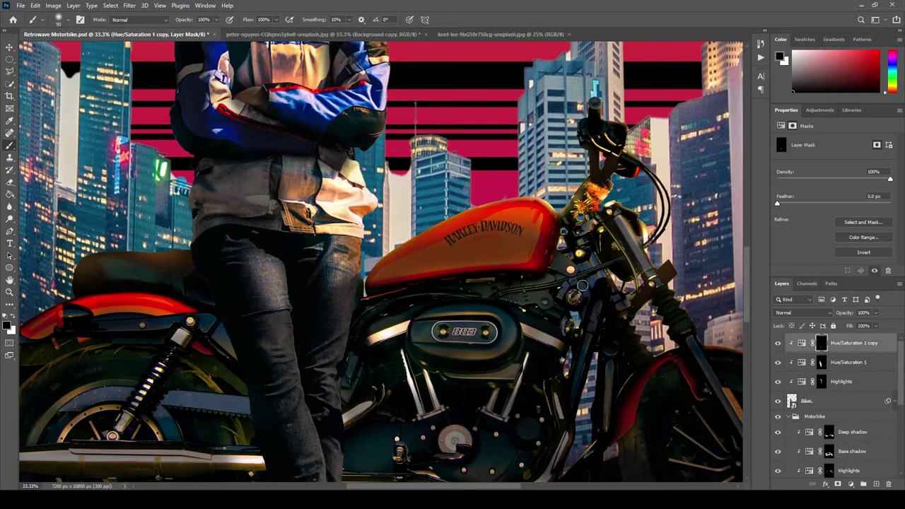
{"action": "left_click", "coordinate": [845, 437]}
{"action": "key", "text": "x"}
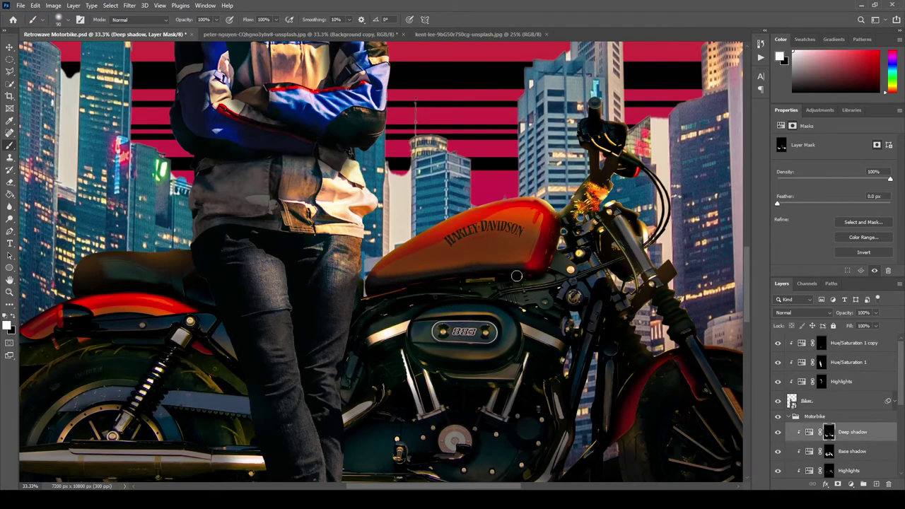
{"action": "left_click_drag", "start_coordinate": [527, 270], "coordinate": [376, 273]}
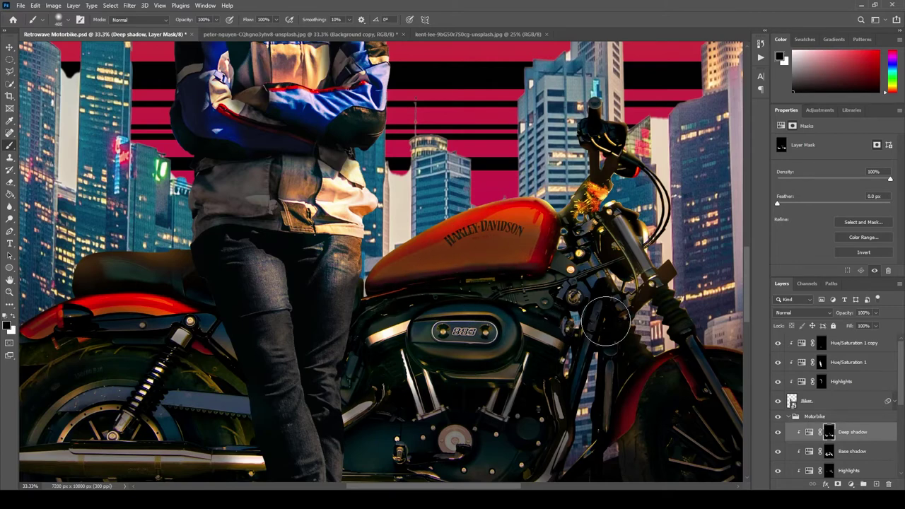
{"action": "key", "text": "ctrl+z"}
{"action": "key", "text": "x"}
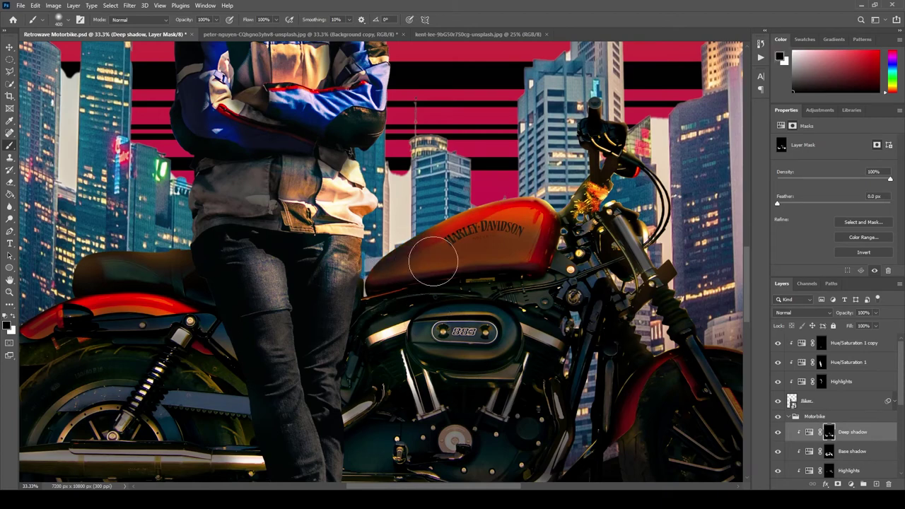
Step: Paint white on the Base shadow mask with a 175 px brush over the orange steering head, engine and rear fender
{"action": "key", "text": "alt+bracketleft"}
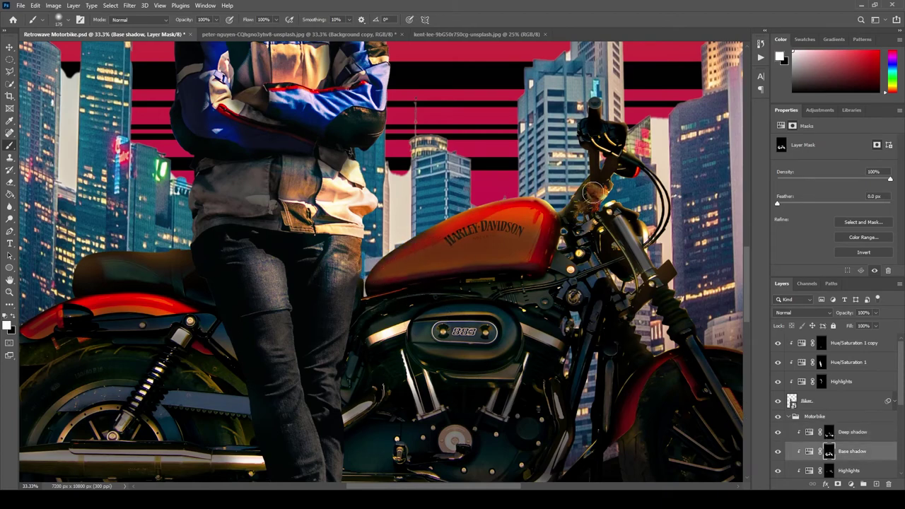
{"action": "mouse_move", "coordinate": [422, 319]}
{"action": "left_mouse_down"}
{"action": "mouse_move", "coordinate": [415, 359]}
{"action": "mouse_move", "coordinate": [400, 354]}
{"action": "mouse_move", "coordinate": [355, 390]}
{"action": "left_mouse_up"}
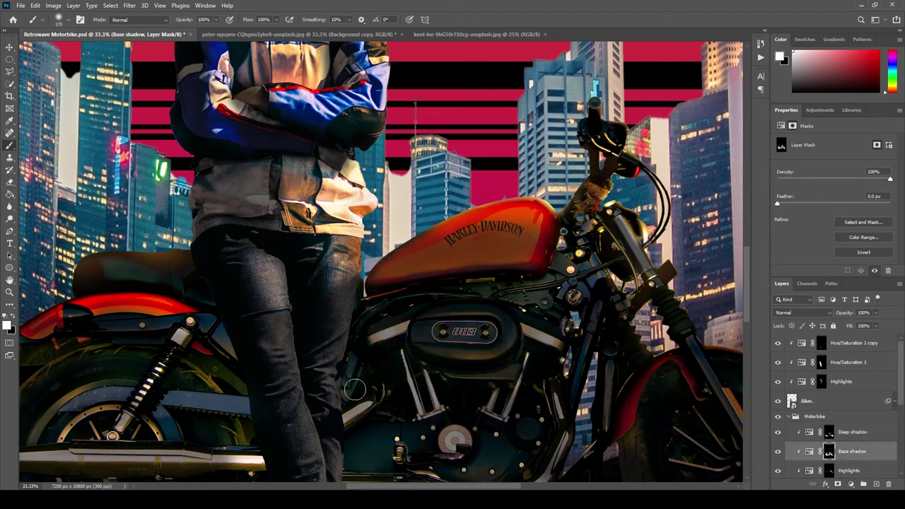
{"action": "left_click_drag", "start_coordinate": [329, 320], "coordinate": [191, 318]}
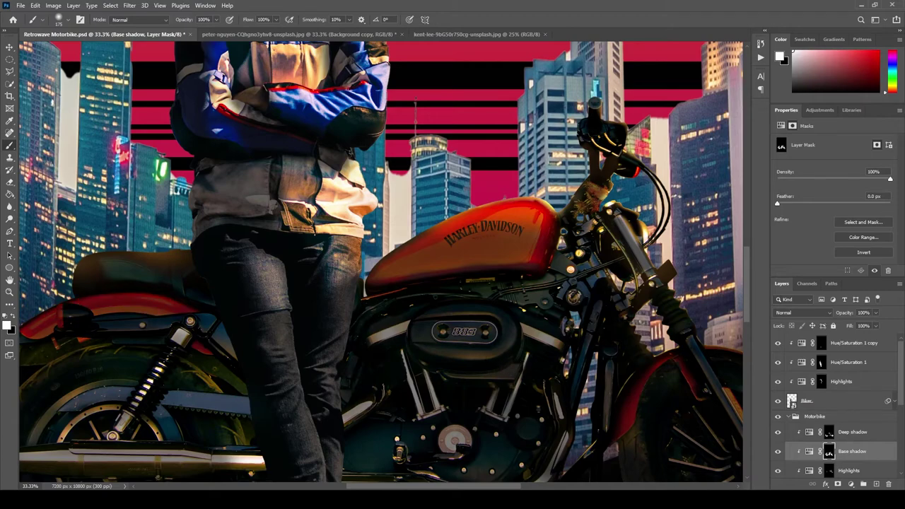
{"action": "left_click_drag", "start_coordinate": [81, 263], "coordinate": [254, 213]}
Step: Paint white on the Deep shadow mask with a 175 px brush over the exhaust, rear wheel and lower motorbike parts
{"action": "key", "text": "alt+bracketright"}
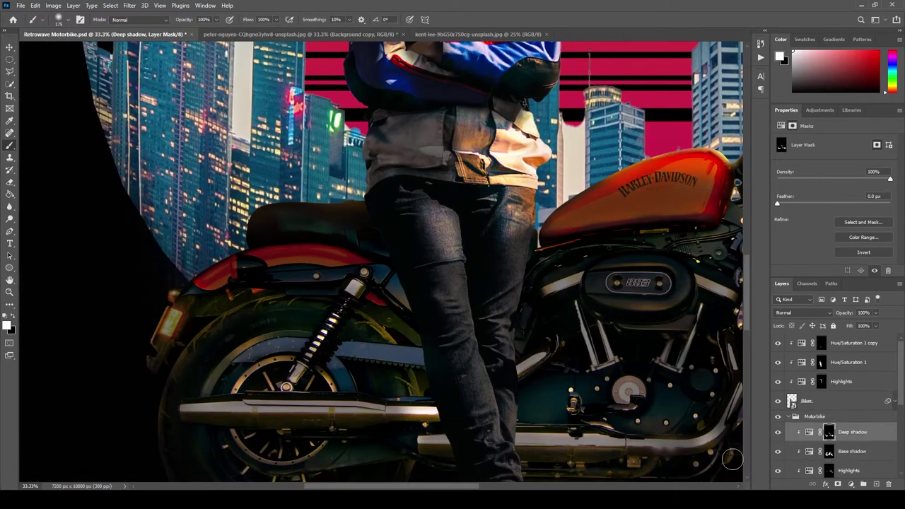
{"action": "mouse_move", "coordinate": [353, 429]}
{"action": "left_mouse_down"}
{"action": "mouse_move", "coordinate": [215, 451]}
{"action": "mouse_move", "coordinate": [174, 384]}
{"action": "mouse_move", "coordinate": [493, 374]}
{"action": "mouse_move", "coordinate": [271, 380]}
{"action": "left_mouse_up"}
{"action": "scroll", "coordinate": [371, 386], "scroll_direction": "right", "scroll_amount": 5}
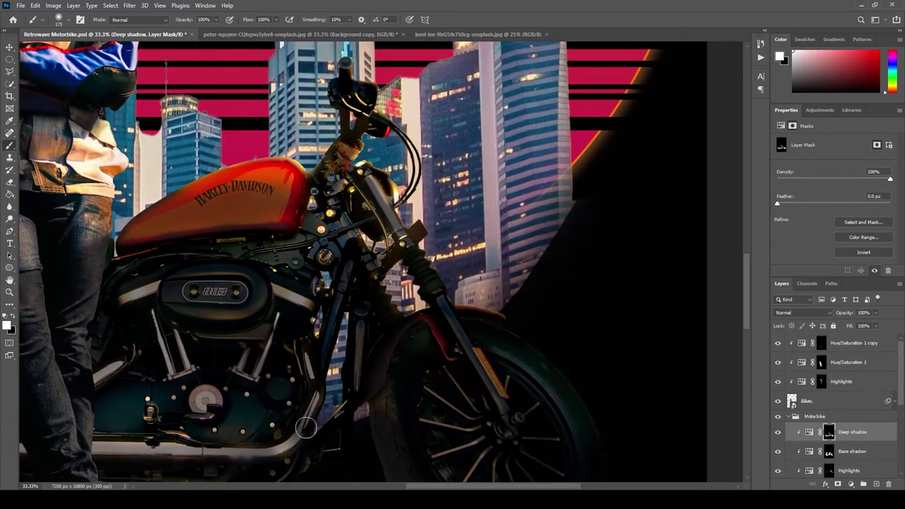
Step: Switch back to the Base shadow mask and save the poster document
{"action": "key", "text": "x"}
{"action": "key", "text": "alt+bracketleft"}
{"action": "scroll", "coordinate": [614, 418], "scroll_direction": "left", "scroll_amount": 3}
{"action": "scroll", "coordinate": [614, 419], "scroll_direction": "down", "scroll_amount": 1}
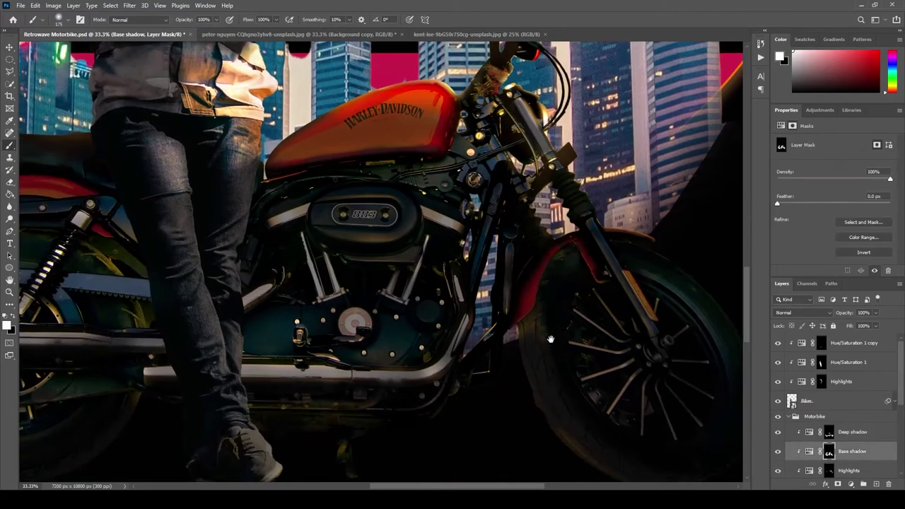
{"action": "scroll", "coordinate": [570, 373], "scroll_direction": "down", "scroll_amount": 4}
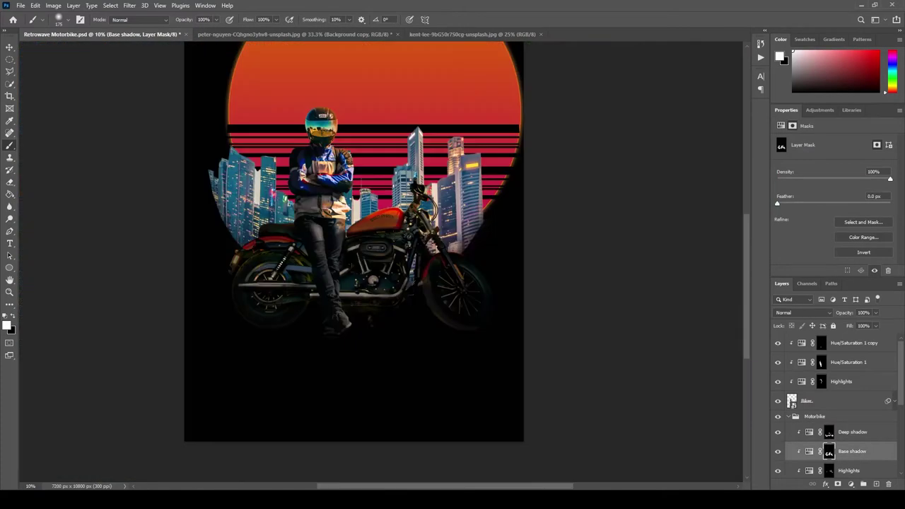
{"action": "scroll", "coordinate": [580, 349], "scroll_direction": "up", "scroll_amount": 1}
{"action": "key", "text": "ctrl+s"}
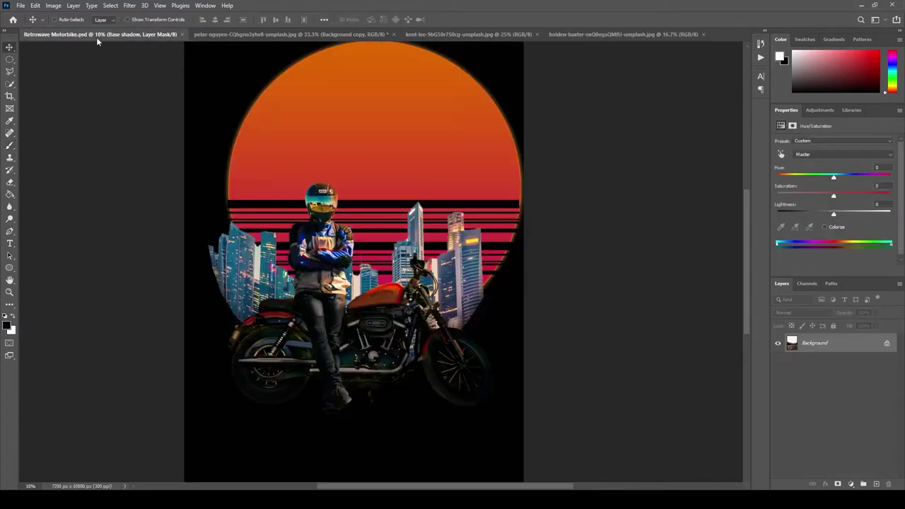
Step: Bring the winding road photo into the Retrowave Motorbike poster and convert it to a smart object
{"action": "left_click_drag", "start_coordinate": [97, 36], "coordinate": [353, 262]}
{"action": "right_click", "coordinate": [790, 347]}
{"action": "left_click", "coordinate": [383, 352]}
Step: Scale the road photo to about 107%, flip it horizontally and move it down to the left over the motorbike
{"action": "key", "text": "ctrl+t"}
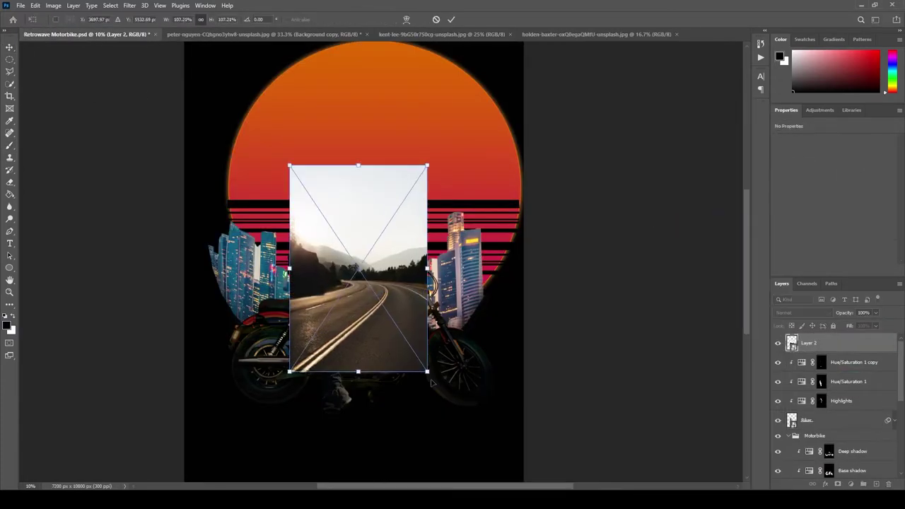
{"action": "key", "text": "Return"}
{"action": "right_click", "coordinate": [292, 238]}
{"action": "key", "text": "Escape"}
{"action": "key", "text": "ctrl+t"}
{"action": "left_click_drag", "start_coordinate": [332, 305], "coordinate": [301, 328]}
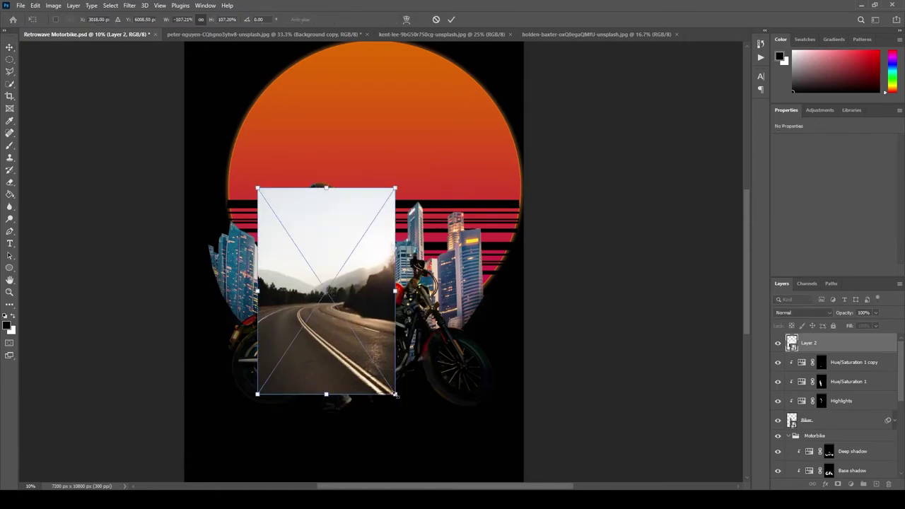
Step: Enlarge the road photo at 80% opacity, align it to the canvas's lower-left corner, and restore its opacity to 100%
{"action": "left_click_drag", "start_coordinate": [394, 188], "coordinate": [459, 91]}
{"action": "key", "text": "8"}
{"action": "left_click_drag", "start_coordinate": [373, 336], "coordinate": [309, 350]}
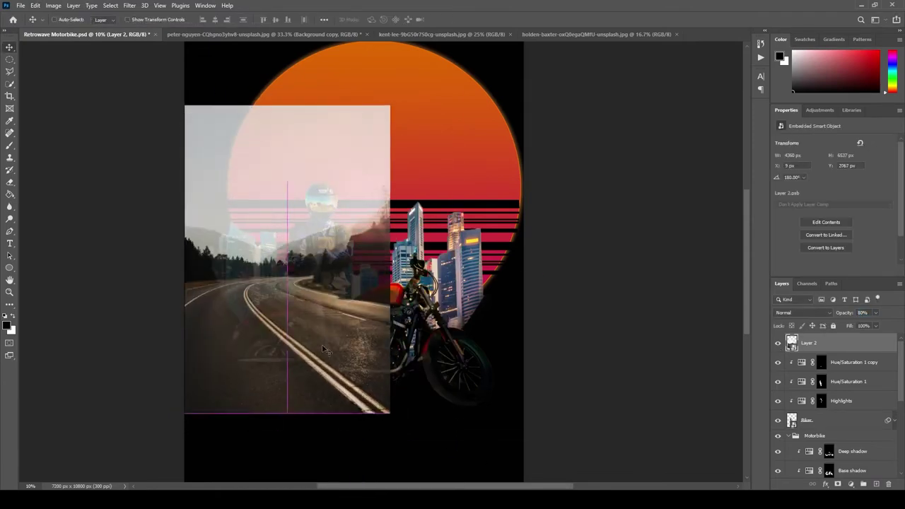
{"action": "left_click_drag", "start_coordinate": [389, 260], "coordinate": [474, 240]}
{"action": "mouse_move", "coordinate": [407, 375]}
{"action": "left_mouse_down"}
{"action": "mouse_move", "coordinate": [383, 377]}
{"action": "mouse_move", "coordinate": [380, 354]}
{"action": "left_mouse_up"}
{"action": "key", "text": "Return"}
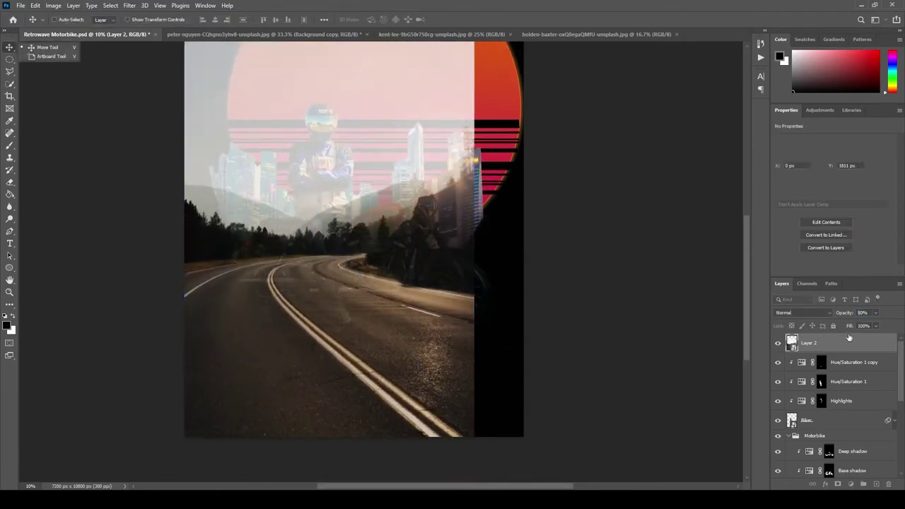
{"action": "key", "text": "0"}
Step: Edit the road photo's smart object: delete the sky above the hills, crop the canvas to the remaining image, save and close it
{"action": "key", "text": "l"}
{"action": "mouse_move", "coordinate": [141, 313]}
{"action": "left_mouse_down"}
{"action": "mouse_move", "coordinate": [158, 259]}
{"action": "mouse_move", "coordinate": [311, 62]}
{"action": "mouse_move", "coordinate": [549, 287]}
{"action": "left_mouse_up"}
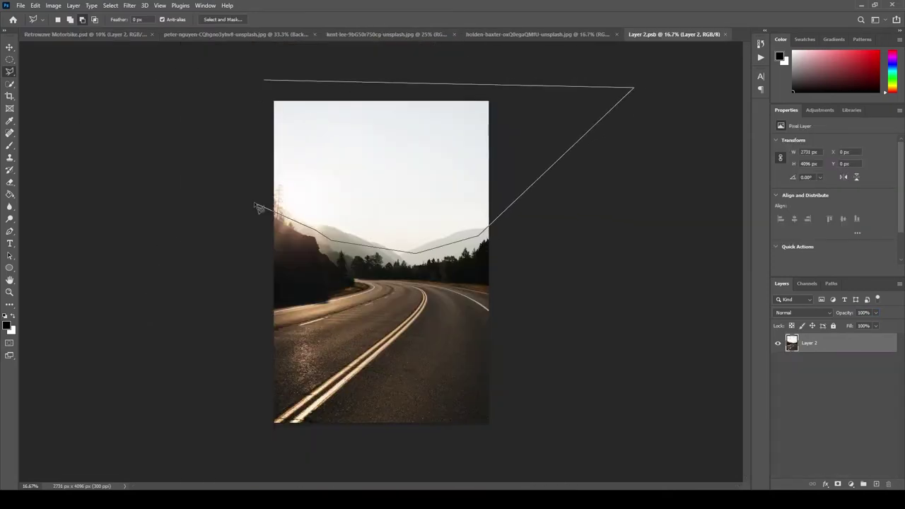
{"action": "left_click_drag", "start_coordinate": [259, 208], "coordinate": [260, 210]}
{"action": "key", "text": "Delete"}
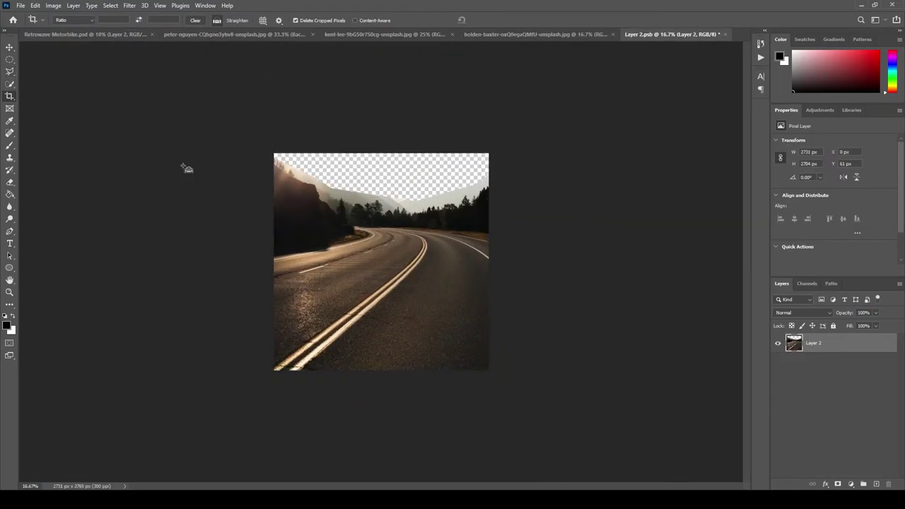
{"action": "key", "text": "ctrl+s"}
{"action": "key", "text": "ctrl+w"}
Step: Place the road layer beneath the Motorbike group, name it Road, and enlarge it to about 7699 px wide to span the poster
{"action": "key", "text": "ctrl+bracketleft"}
{"action": "key", "text": "ctrl+bracketleft"}
{"action": "key", "text": "ctrl+bracketleft"}
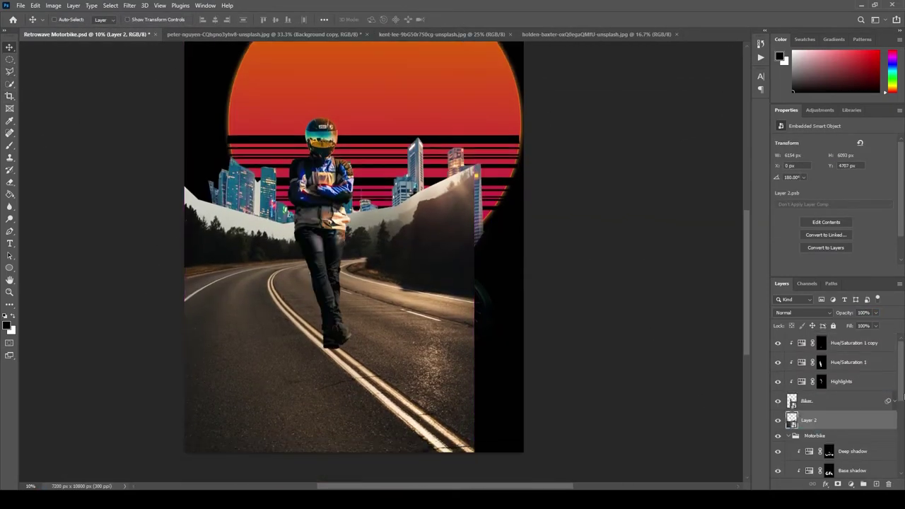
{"action": "left_click_drag", "start_coordinate": [396, 445], "coordinate": [408, 367]}
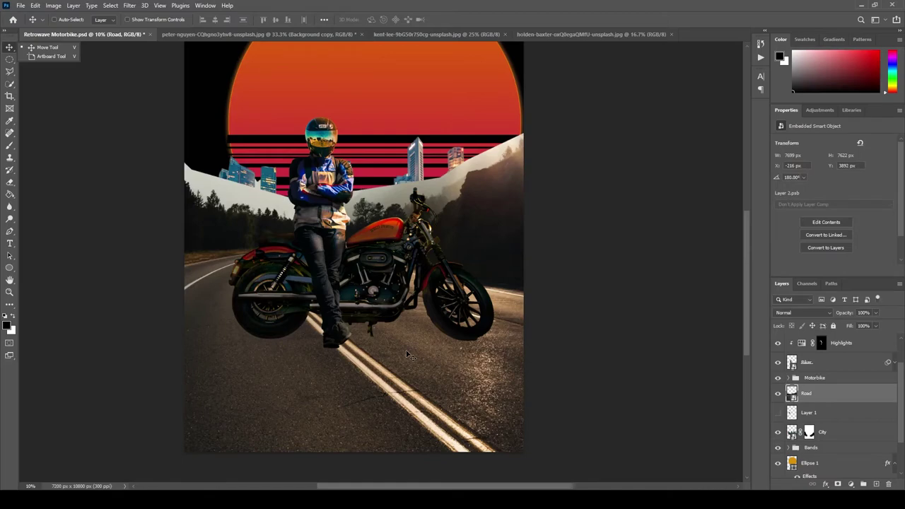
{"action": "double_click", "coordinate": [848, 393]}
{"action": "left_click", "coordinate": [863, 119]}
Step: Reopen the Road smart object's contents and cut out the dark rocky hillside beside the road
{"action": "double_click", "coordinate": [792, 393]}
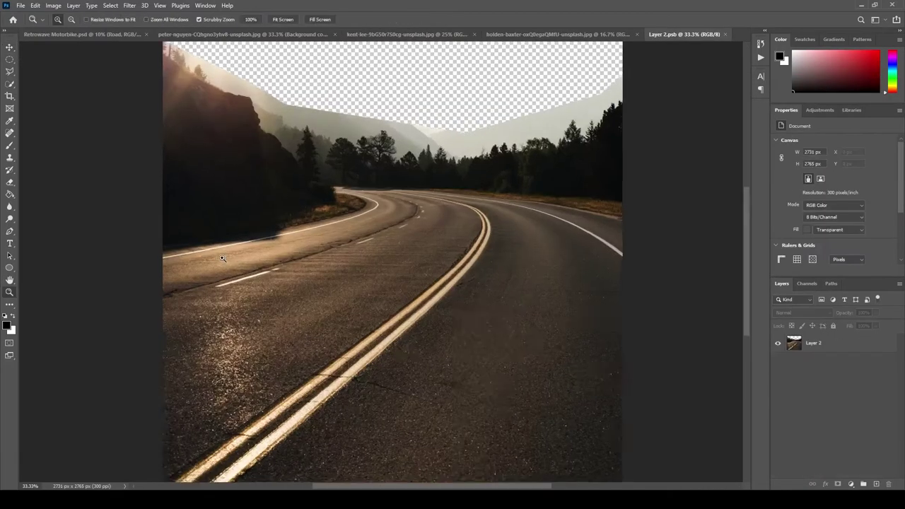
{"action": "key", "text": "l"}
{"action": "left_click", "coordinate": [392, 225]}
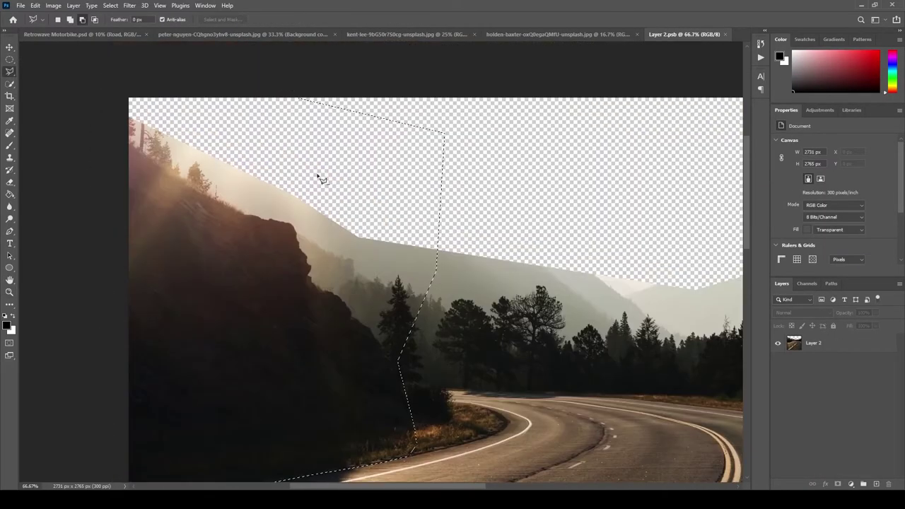
{"action": "key", "text": "Delete"}
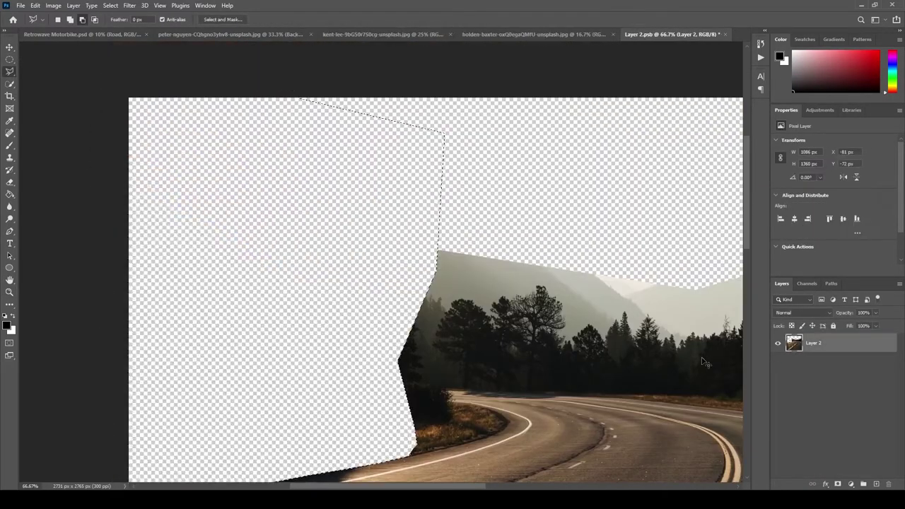
Step: Delete the remaining trees, grass and hills along the road's edge, deselect, save and close the smart object
{"action": "left_click", "coordinate": [445, 330]}
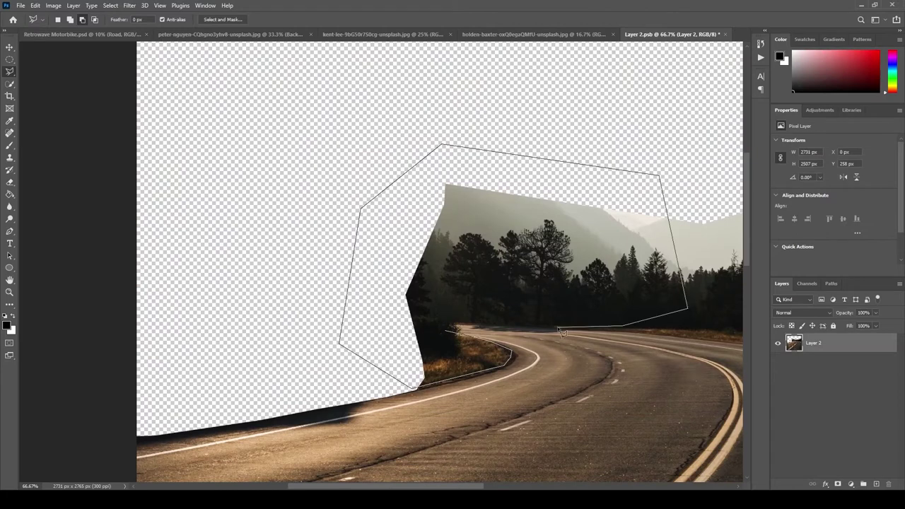
{"action": "double_click", "coordinate": [562, 331]}
{"action": "key", "text": "Delete"}
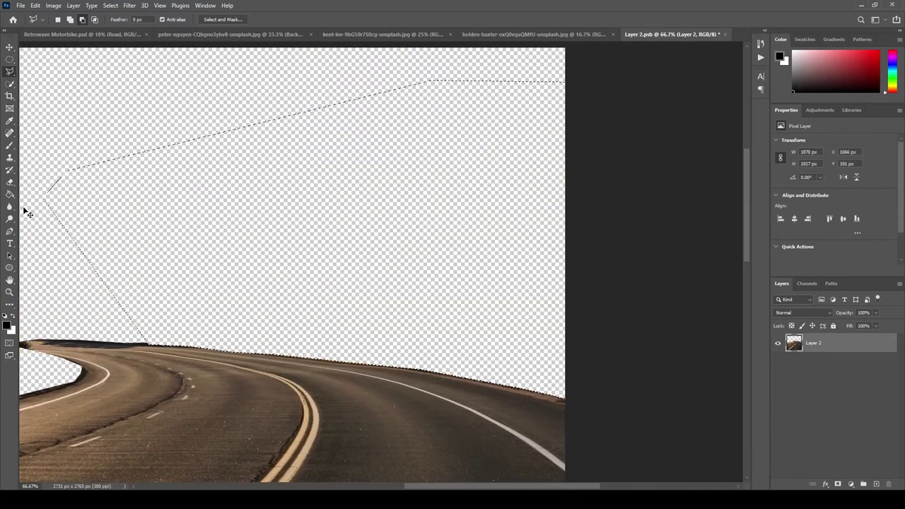
{"action": "key", "text": "ctrl+d"}
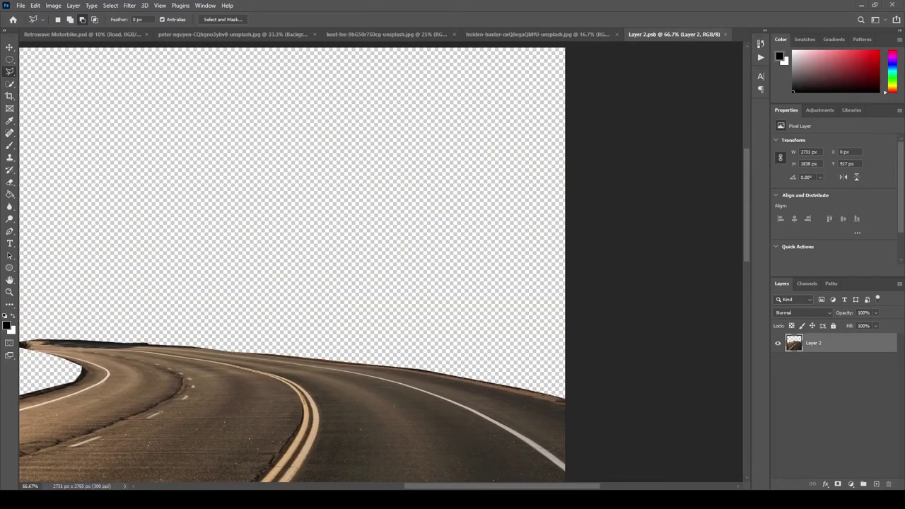
{"action": "key", "text": "ctrl+w"}
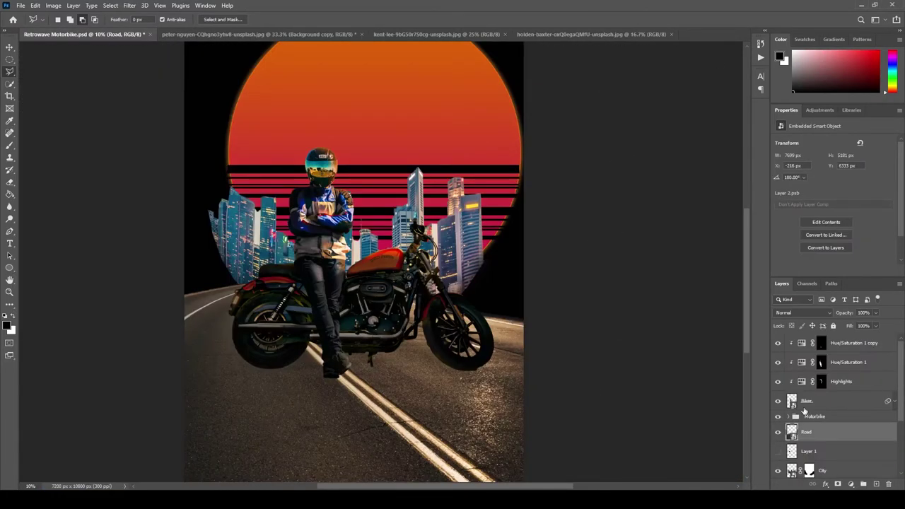
Step: Hide the City layer, move the road up to Y 5493 px, and scale it to about 7973 px wide
{"action": "scroll", "coordinate": [806, 410], "scroll_direction": "down", "scroll_amount": 3}
{"action": "left_click", "coordinate": [777, 382]}
{"action": "key", "text": "v"}
{"action": "mouse_move", "coordinate": [466, 453]}
{"action": "left_mouse_down"}
{"action": "mouse_move", "coordinate": [437, 435]}
{"action": "mouse_move", "coordinate": [506, 413]}
{"action": "left_mouse_up"}
{"action": "key", "text": "ctrl+t"}
{"action": "left_click_drag", "start_coordinate": [545, 460], "coordinate": [560, 473]}
{"action": "key", "text": "Return"}
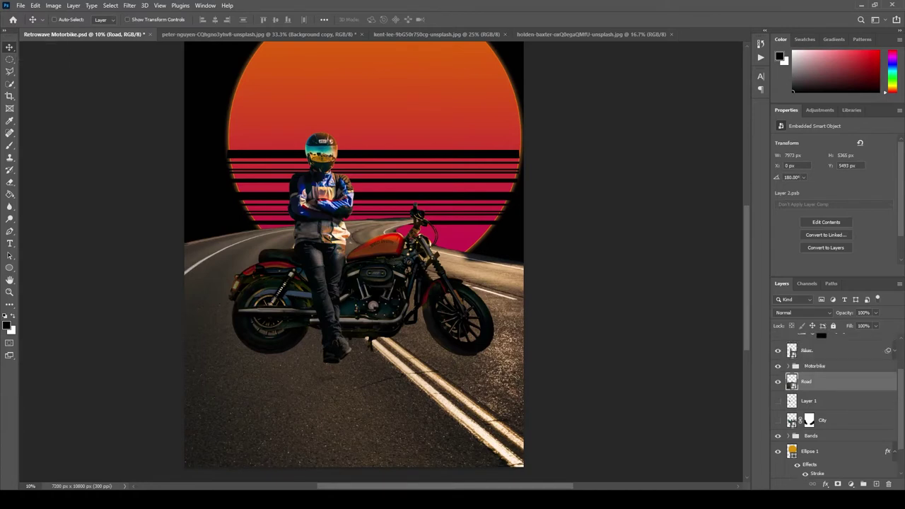
Step: Reposition the Ellipse 1 sunset circle to the right at about X 1401.5 px, Y 161.5 px
{"action": "left_click", "coordinate": [809, 412]}
{"action": "key", "text": "ctrl+t"}
{"action": "left_click_drag", "start_coordinate": [522, 106], "coordinate": [495, 202]}
{"action": "key", "text": "Return"}
{"action": "scroll", "coordinate": [495, 202], "scroll_direction": "up", "scroll_amount": 2}
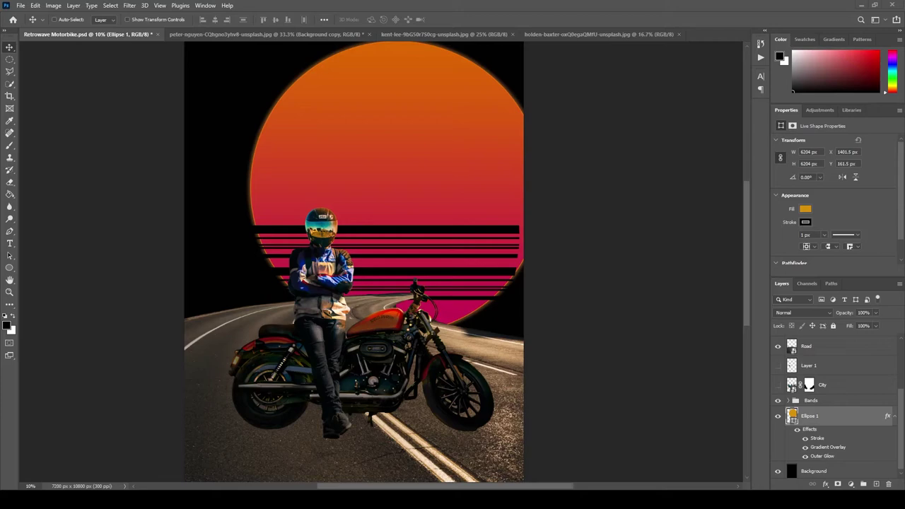
{"action": "left_click", "coordinate": [806, 346]}
{"action": "left_click", "coordinate": [35, 5]}
{"action": "left_click", "coordinate": [53, 193]}
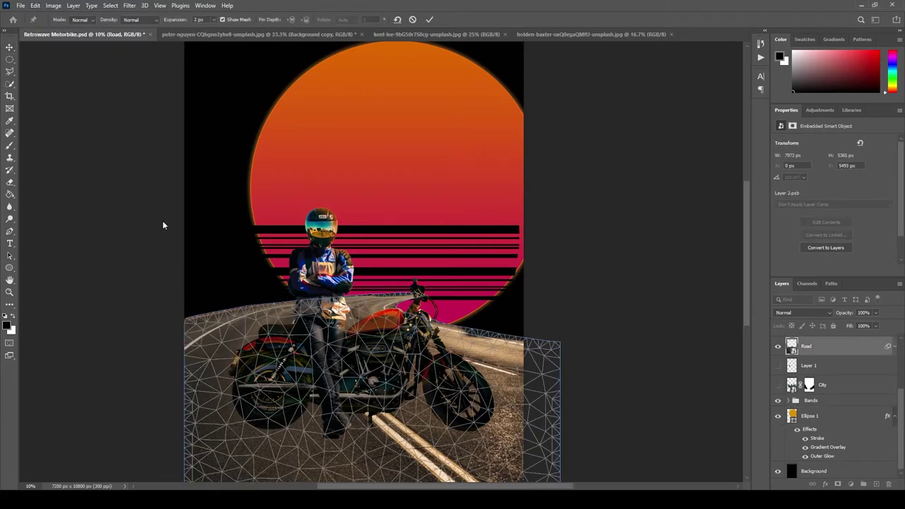
{"action": "key", "text": "Escape"}
{"action": "left_click", "coordinate": [35, 5]}
{"action": "left_click", "coordinate": [58, 202]}
{"action": "key", "text": "Escape"}
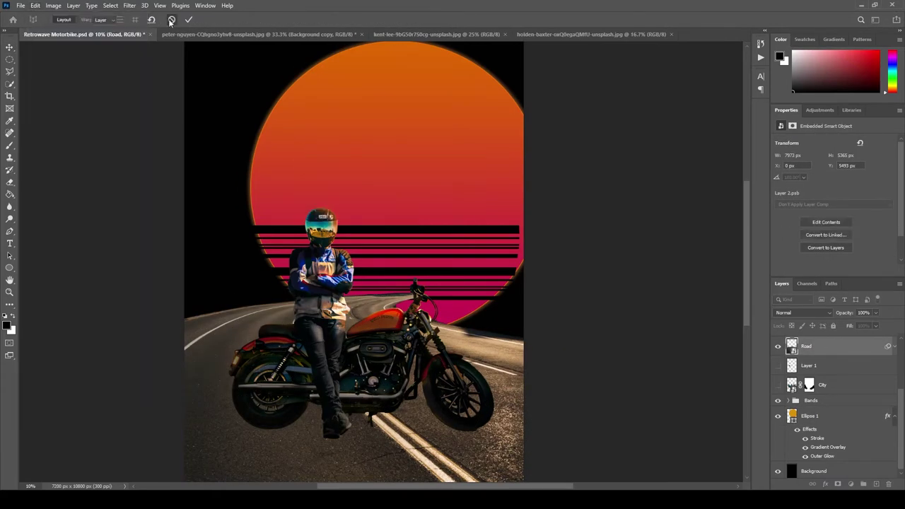
Step: Try to warp the Road layer by bending its upper and right edges
{"action": "left_click", "coordinate": [35, 5]}
{"action": "mouse_move", "coordinate": [60, 217]}
{"action": "left_click", "coordinate": [194, 284]}
{"action": "left_click_drag", "start_coordinate": [565, 324], "coordinate": [538, 324]}
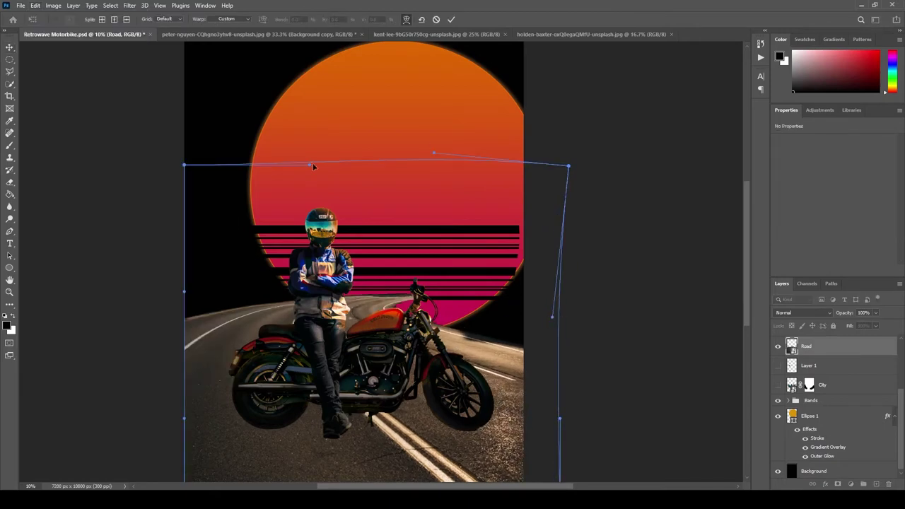
{"action": "left_click_drag", "start_coordinate": [309, 165], "coordinate": [304, 138]}
{"action": "scroll", "coordinate": [544, 247], "scroll_direction": "down", "scroll_amount": 3}
{"action": "left_click_drag", "start_coordinate": [538, 218], "coordinate": [549, 213]}
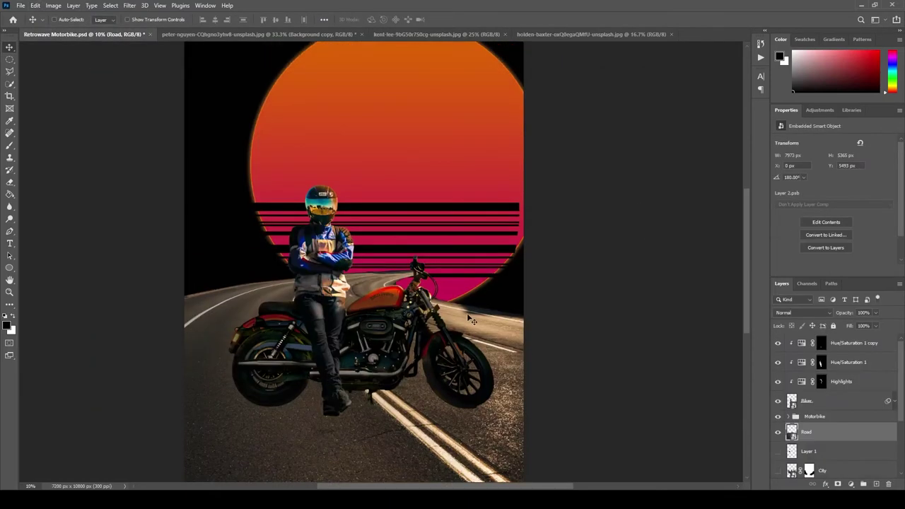
Step: Warp the Road layer, bowing its top edge upward, pushing its left side outward and pulling its upper right side inward
{"action": "left_click", "coordinate": [34, 5]}
{"action": "left_click", "coordinate": [60, 210]}
{"action": "left_click", "coordinate": [35, 5]}
{"action": "left_click", "coordinate": [194, 283]}
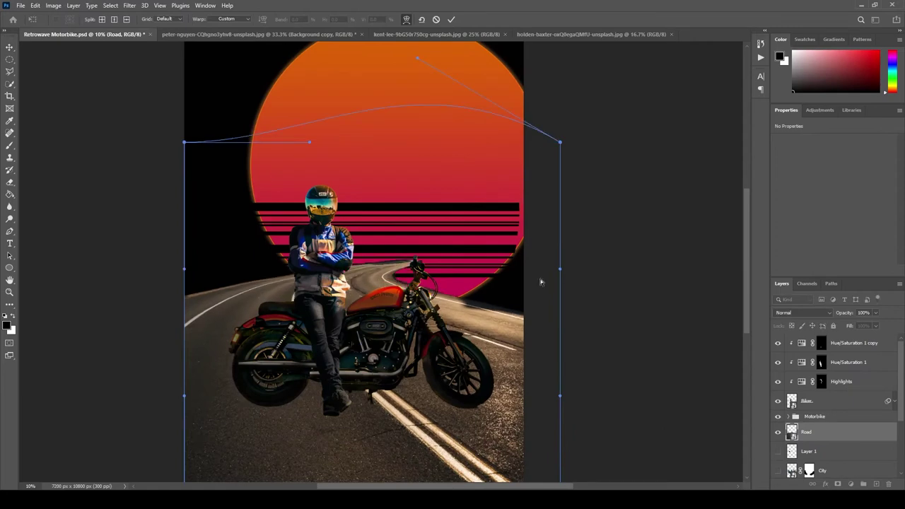
{"action": "left_click_drag", "start_coordinate": [560, 396], "coordinate": [586, 418]}
{"action": "left_click_drag", "start_coordinate": [309, 142], "coordinate": [238, 101]}
{"action": "left_click_drag", "start_coordinate": [184, 268], "coordinate": [141, 303]}
{"action": "scroll", "coordinate": [177, 361], "scroll_direction": "down", "scroll_amount": 2}
{"action": "left_click_drag", "start_coordinate": [184, 344], "coordinate": [191, 351]}
{"action": "left_click_drag", "start_coordinate": [497, 210], "coordinate": [465, 209]}
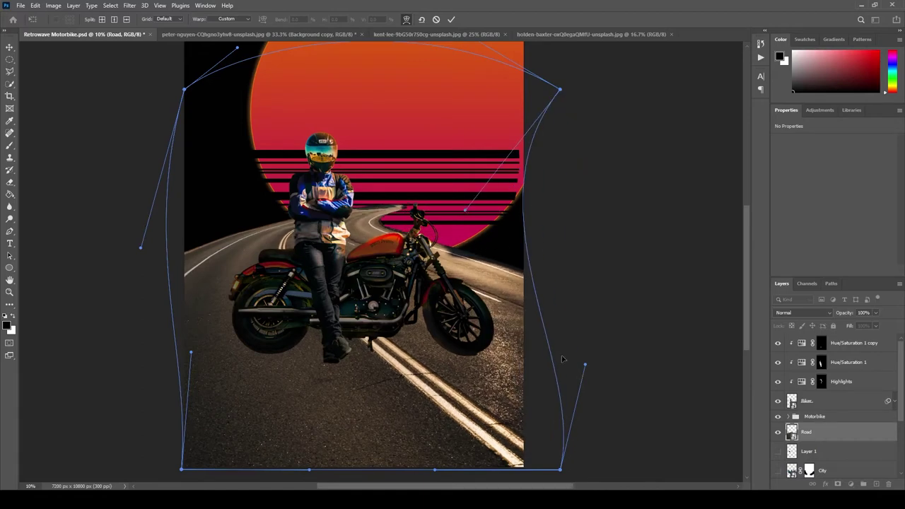
{"action": "left_click_drag", "start_coordinate": [563, 359], "coordinate": [493, 212]}
{"action": "key", "text": "Return"}
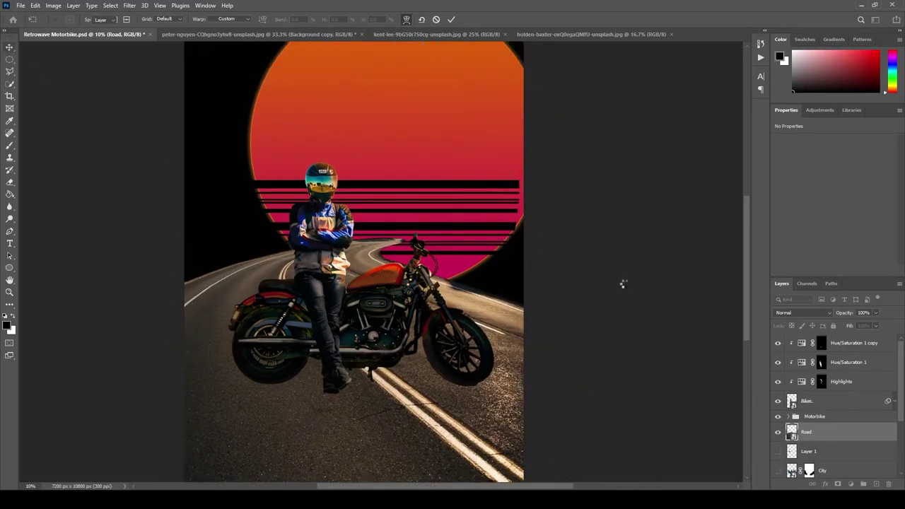
Step: Add a new layer above Road and paint a soft black shadow beneath the motorcycle and toward the road's lower left
{"action": "key", "text": "ctrl+shift+alt+n"}
{"action": "key", "text": "b"}
{"action": "mouse_move", "coordinate": [234, 385]}
{"action": "left_mouse_down"}
{"action": "mouse_move", "coordinate": [286, 385]}
{"action": "mouse_move", "coordinate": [292, 394]}
{"action": "mouse_move", "coordinate": [212, 453]}
{"action": "mouse_move", "coordinate": [347, 410]}
{"action": "mouse_move", "coordinate": [229, 404]}
{"action": "left_mouse_up"}
{"action": "key", "text": "x"}
{"action": "left_click_drag", "start_coordinate": [311, 428], "coordinate": [253, 463]}
{"action": "key", "text": "z"}
{"action": "key", "text": "ctrl+z"}
Step: Fade the lower part of the shadow with a large soft eraser and repaint black over the road's lower left
{"action": "key", "text": "e"}
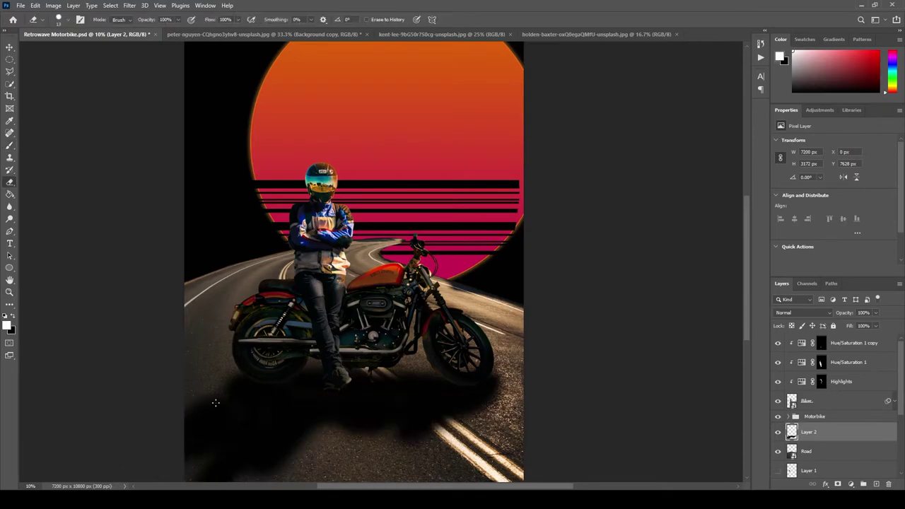
{"action": "key", "text": "b"}
{"action": "left_click", "coordinate": [63, 19]}
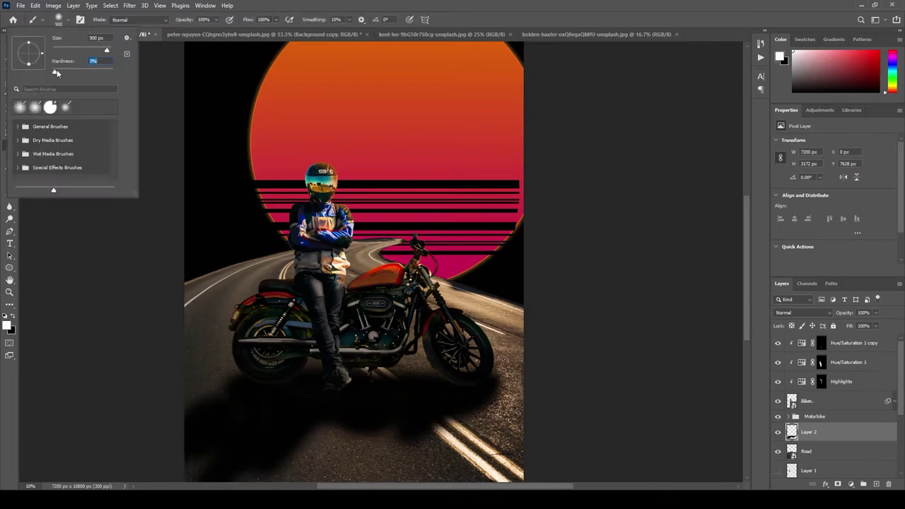
{"action": "key", "text": "Return"}
{"action": "key", "text": "e"}
{"action": "left_click_drag", "start_coordinate": [226, 459], "coordinate": [403, 463]}
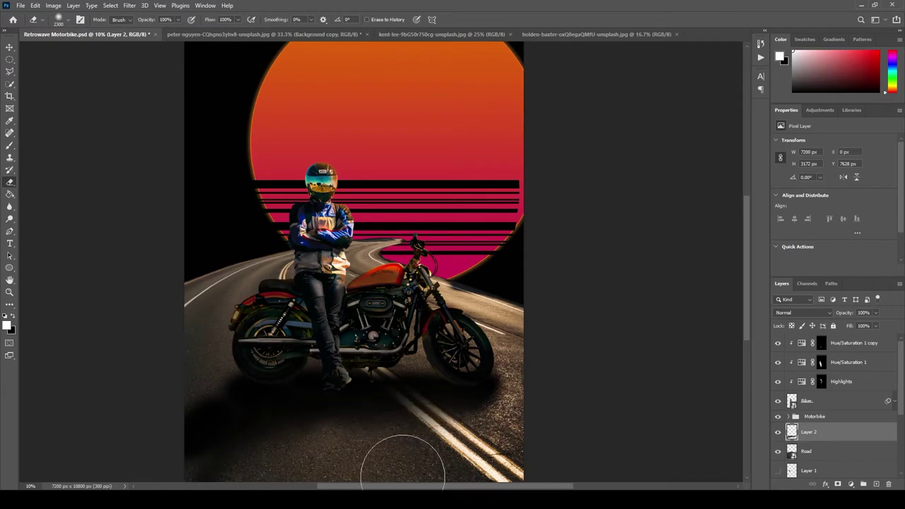
{"action": "key", "text": "b"}
{"action": "key", "text": "x"}
{"action": "left_click_drag", "start_coordinate": [257, 418], "coordinate": [178, 460]}
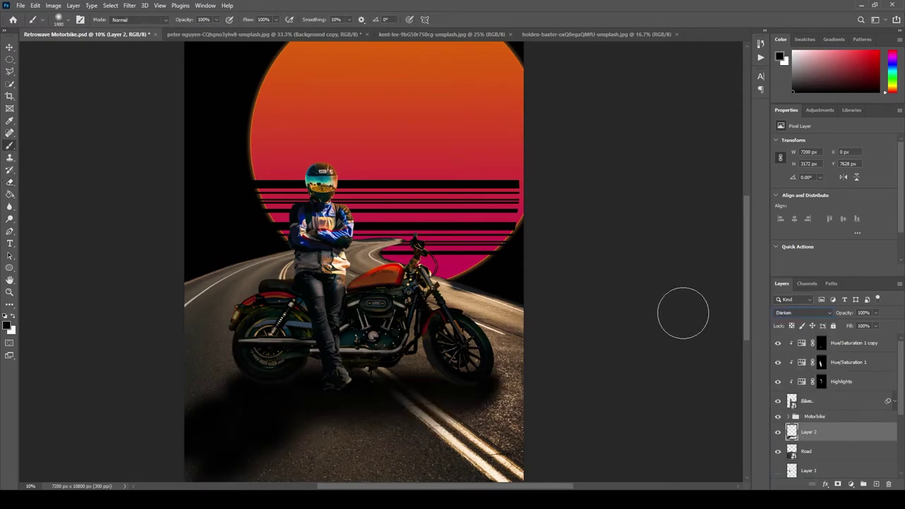
Step: Compare blend modes on the shadow layer and set it to Soft Light
{"action": "key", "text": "Down"}
{"action": "key", "text": "Down"}
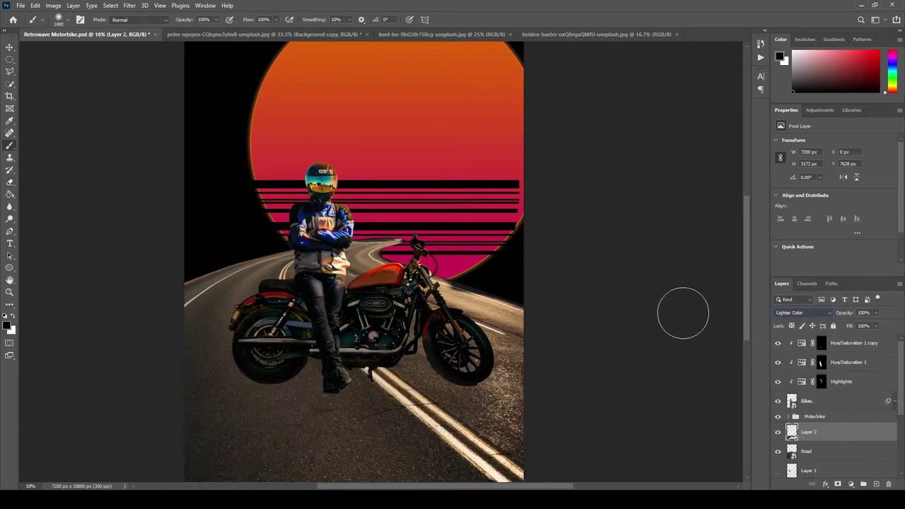
{"action": "key", "text": "Down"}
{"action": "key", "text": "Down"}
{"action": "key", "text": "Down"}
{"action": "key", "text": "Down"}
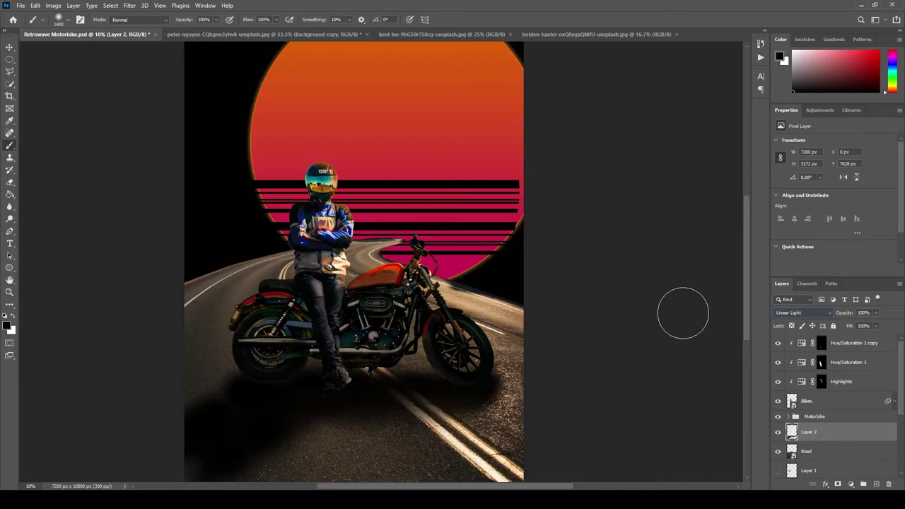
{"action": "key", "text": "Up"}
{"action": "key", "text": "Up"}
{"action": "key", "text": "Up"}
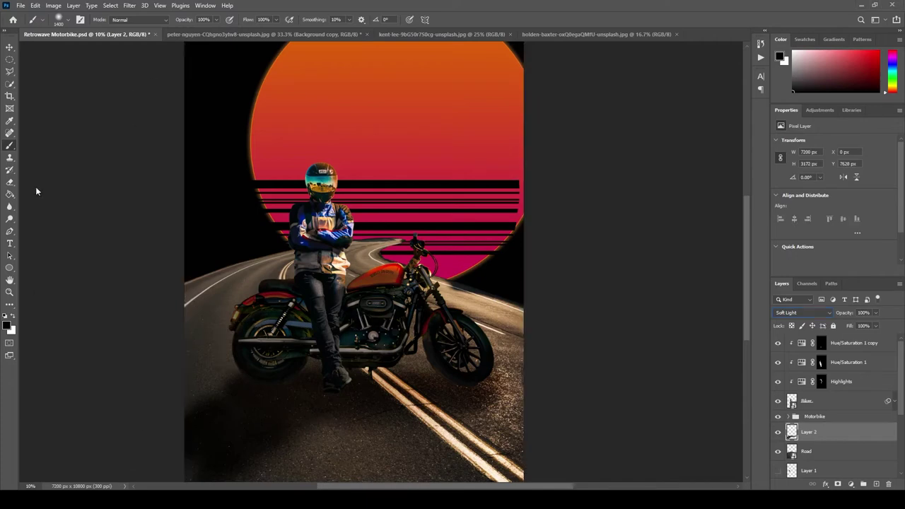
Step: Clear the painted shadow, fill its layer with black, and add a layer mask inverted to black
{"action": "left_click", "coordinate": [10, 183]}
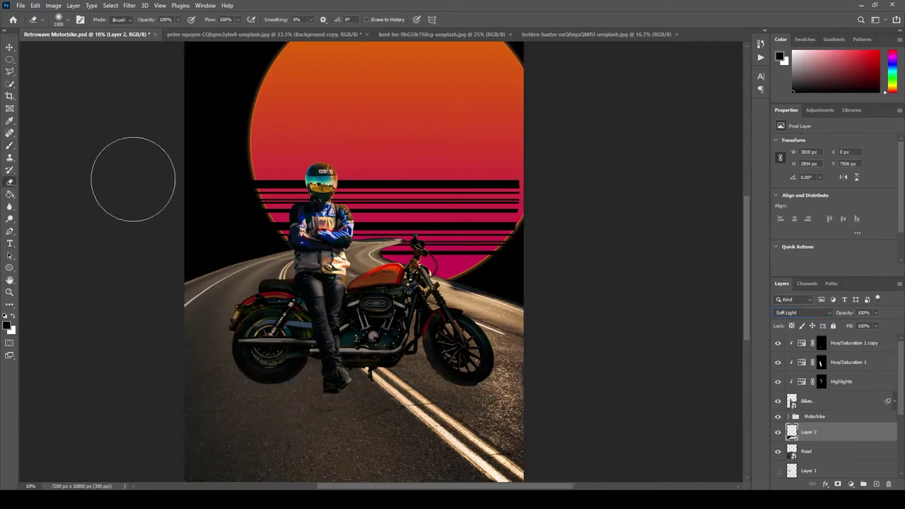
{"action": "key", "text": "g"}
{"action": "left_click", "coordinate": [376, 432]}
{"action": "left_click", "coordinate": [837, 484]}
{"action": "key", "text": "ctrl+i"}
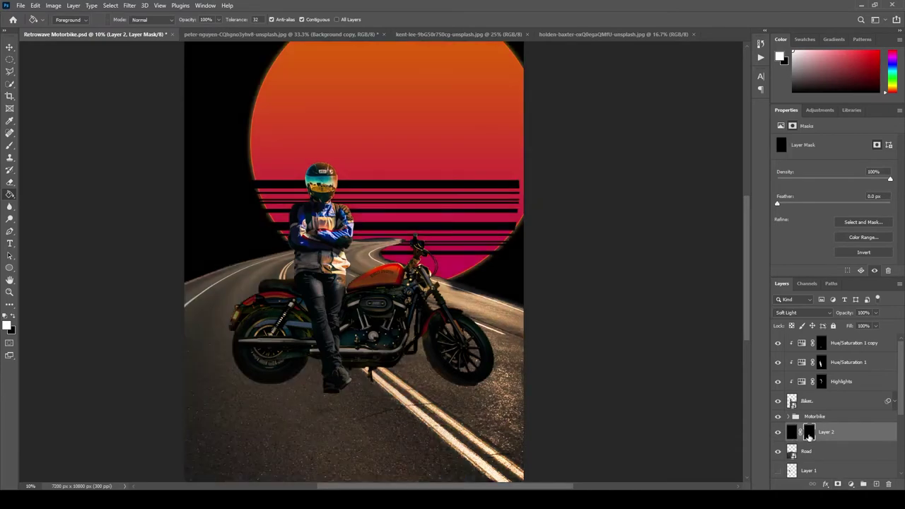
Step: Paint white on the shadow layer's mask beneath the wheels and toward the lower left to reveal the motorcycle's shadow
{"action": "key", "text": "b"}
{"action": "mouse_move", "coordinate": [452, 389]}
{"action": "left_mouse_down"}
{"action": "mouse_move", "coordinate": [210, 380]}
{"action": "mouse_move", "coordinate": [271, 428]}
{"action": "left_mouse_up"}
{"action": "key", "text": "x"}
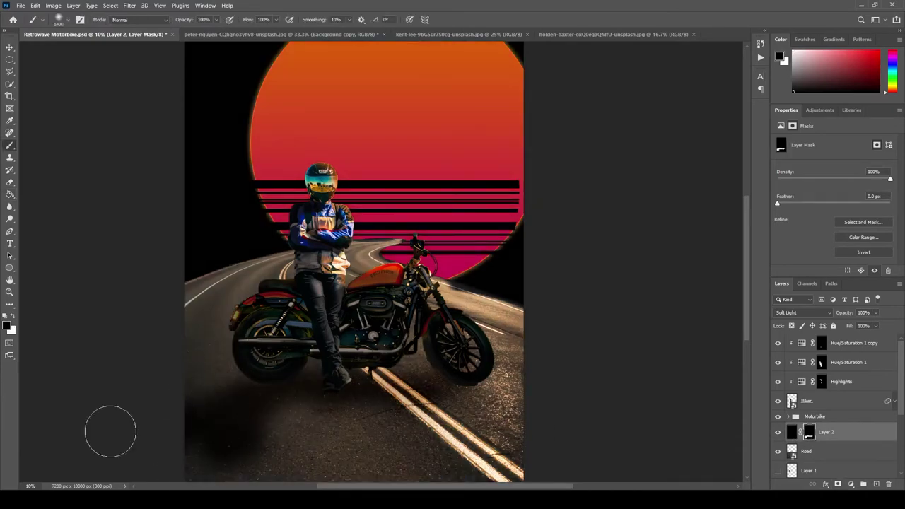
{"action": "key", "text": "x"}
{"action": "scroll", "coordinate": [146, 441], "scroll_direction": "down", "scroll_amount": 3}
{"action": "scroll", "coordinate": [145, 440], "scroll_direction": "right", "scroll_amount": 4}
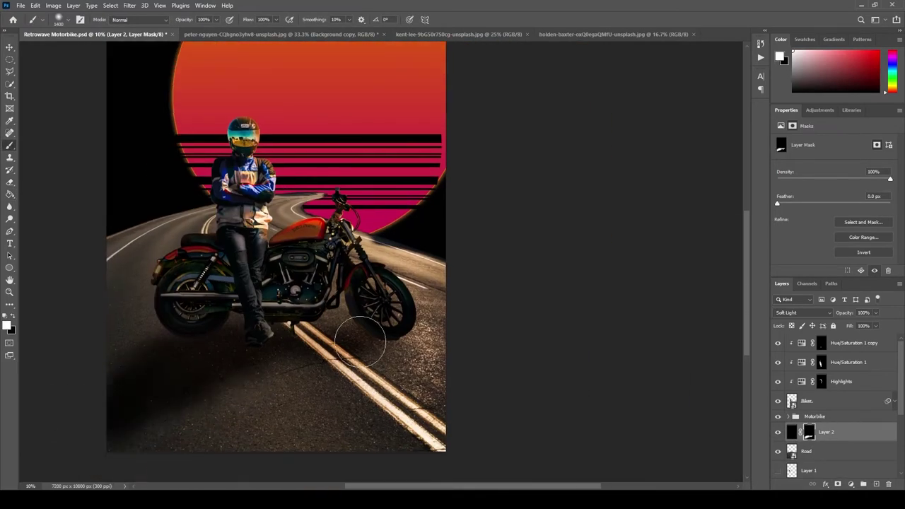
{"action": "left_click_drag", "start_coordinate": [361, 341], "coordinate": [65, 354]}
{"action": "key", "text": "x"}
{"action": "scroll", "coordinate": [81, 368], "scroll_direction": "up", "scroll_amount": 3}
{"action": "scroll", "coordinate": [81, 368], "scroll_direction": "left", "scroll_amount": 1}
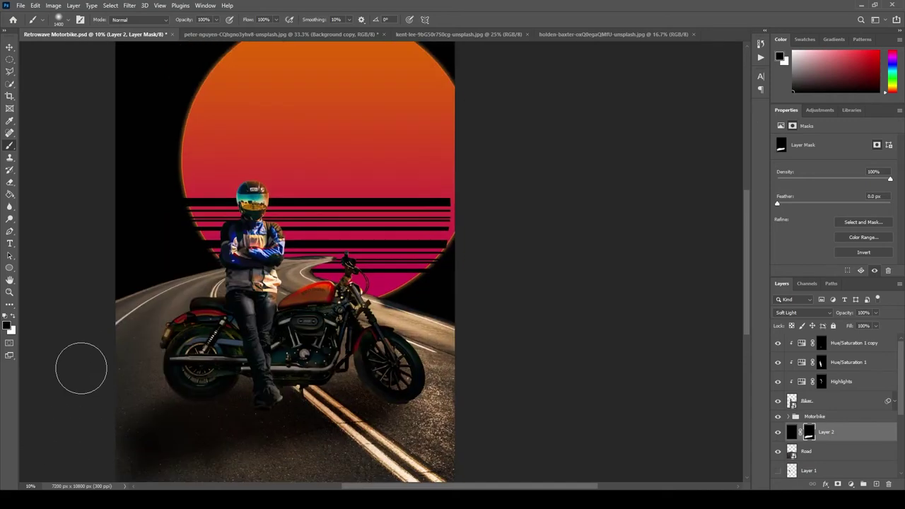
Step: Reduce the mask brush to 700 px, save the poster, and switch to white paint for the shadow mask
{"action": "key", "text": "bracketleft"}
{"action": "key", "text": "bracketleft"}
{"action": "key", "text": "bracketleft"}
{"action": "key", "text": "bracketleft"}
{"action": "key", "text": "bracketleft"}
{"action": "key", "text": "bracketleft"}
{"action": "key", "text": "bracketleft"}
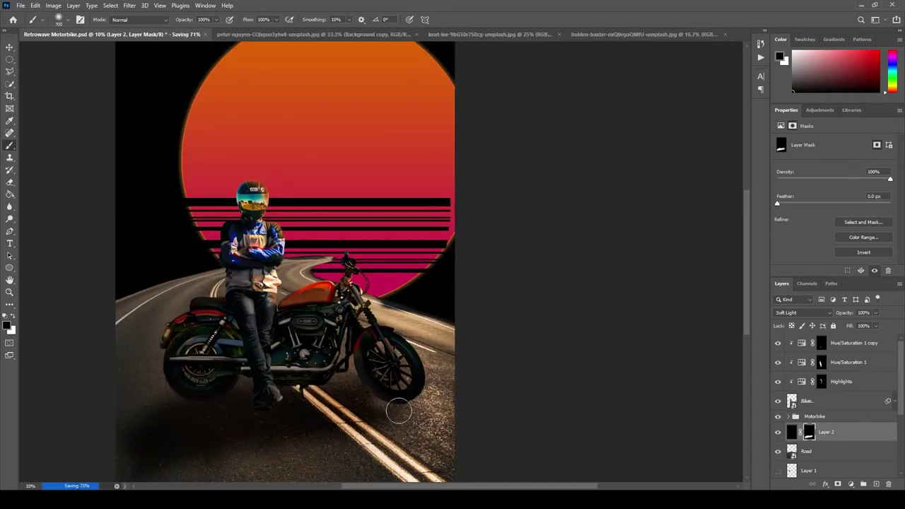
{"action": "key", "text": "x"}
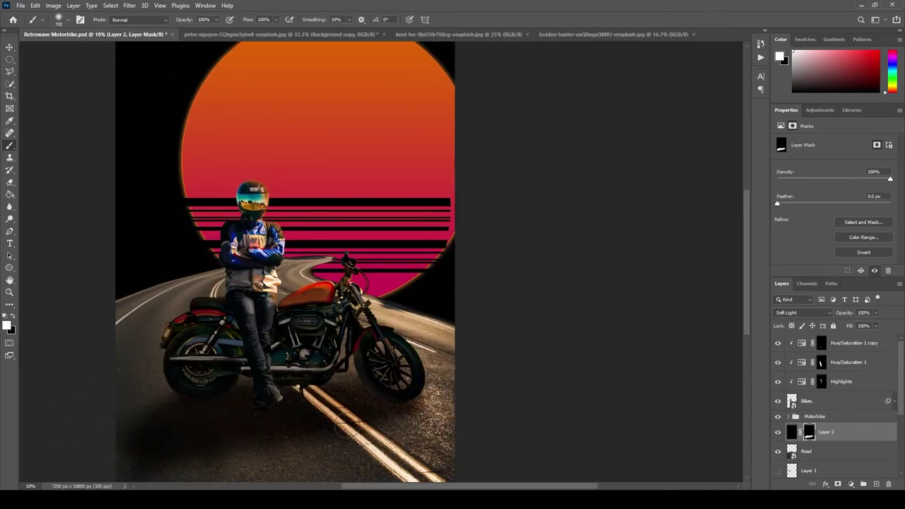
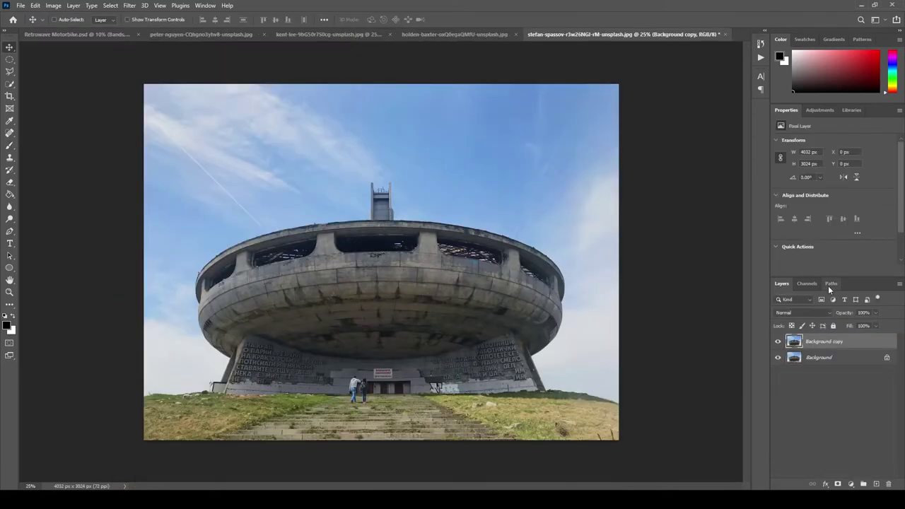
Step: Remove the background from the building photo's copied layer and hide the original Background layer
{"action": "scroll", "coordinate": [834, 212], "scroll_direction": "down", "scroll_amount": 2}
{"action": "left_click", "coordinate": [818, 225]}
{"action": "left_click", "coordinate": [777, 357]}
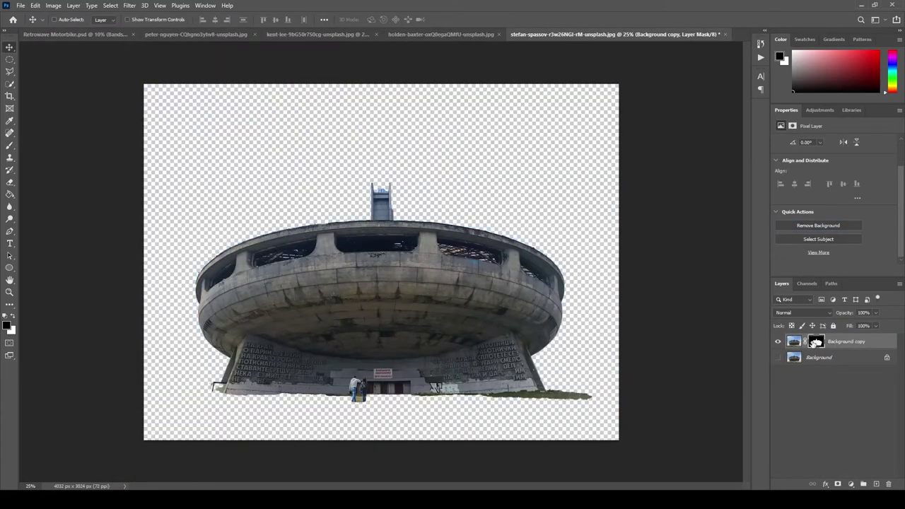
Step: Bring the cut-out building into the motorbike poster as a smart object and name its layer "Saucer building"
{"action": "left_click_drag", "start_coordinate": [816, 342], "coordinate": [364, 238]}
{"action": "right_click", "coordinate": [792, 468]}
{"action": "key", "text": "Escape"}
{"action": "double_click", "coordinate": [827, 468]}
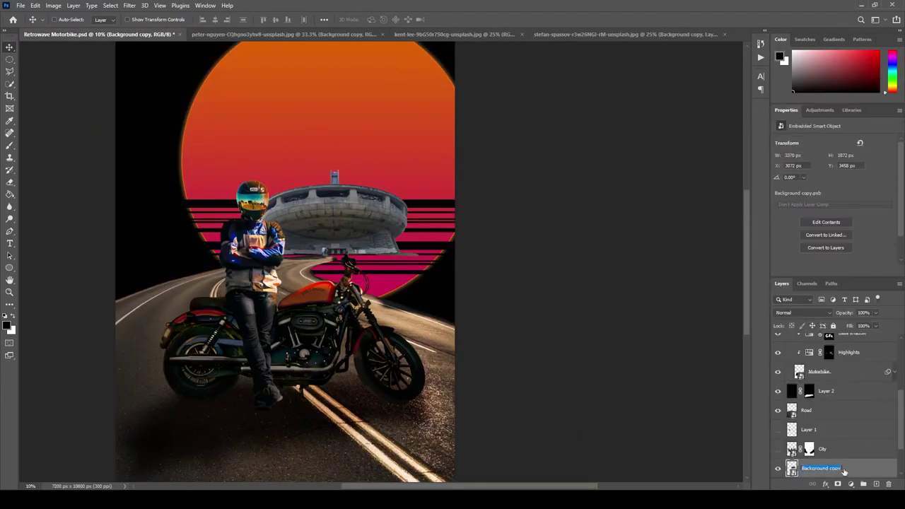
{"action": "type", "text": "Saucer building"}
{"action": "key", "text": "Return"}
Step: Scale the saucer building down to about 2492 px wide and reposition it behind the rider and motorcycle
{"action": "key", "text": "ctrl+t"}
{"action": "mouse_move", "coordinate": [266, 169]}
{"action": "left_mouse_down"}
{"action": "mouse_move", "coordinate": [283, 212]}
{"action": "mouse_move", "coordinate": [275, 178]}
{"action": "left_mouse_up"}
{"action": "left_click_drag", "start_coordinate": [332, 233], "coordinate": [341, 250]}
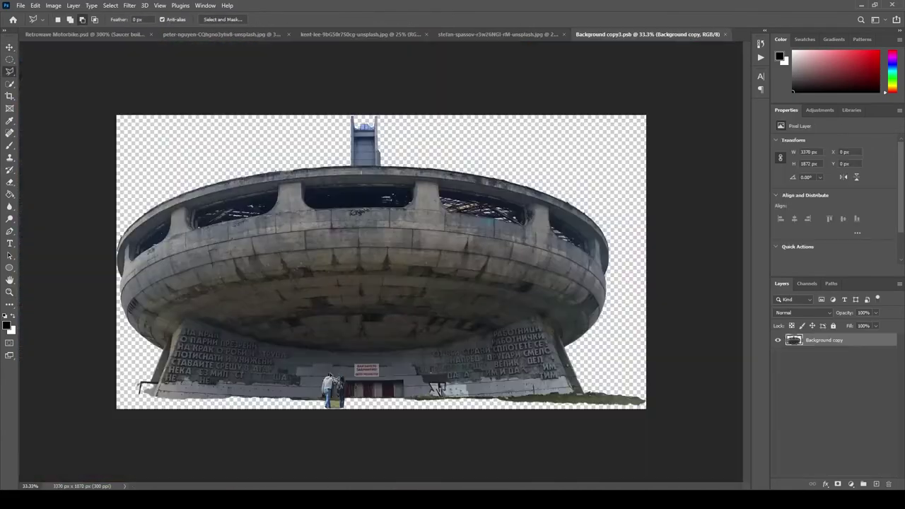
Step: Lasso a loose selection around the two people at the entrance in the building's smart object contents
{"action": "scroll", "coordinate": [333, 276], "scroll_direction": "up", "scroll_amount": 5}
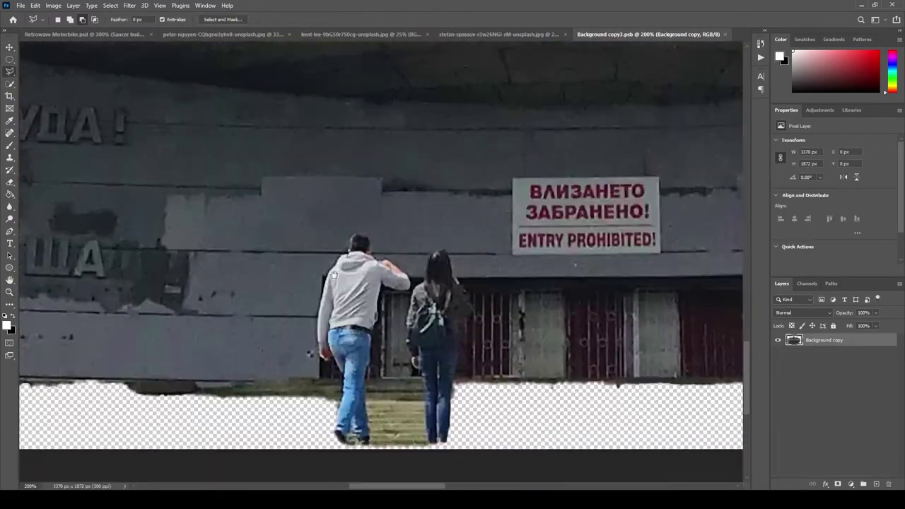
{"action": "scroll", "coordinate": [334, 274], "scroll_direction": "down", "scroll_amount": 1}
{"action": "left_click_drag", "start_coordinate": [353, 217], "coordinate": [356, 445]}
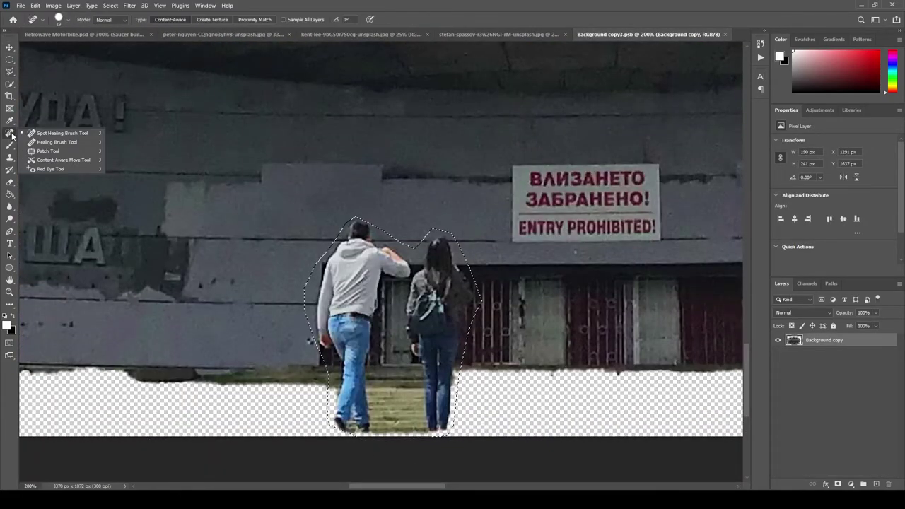
{"action": "left_click", "coordinate": [34, 5]}
{"action": "left_click", "coordinate": [67, 162]}
{"action": "key", "text": "Escape"}
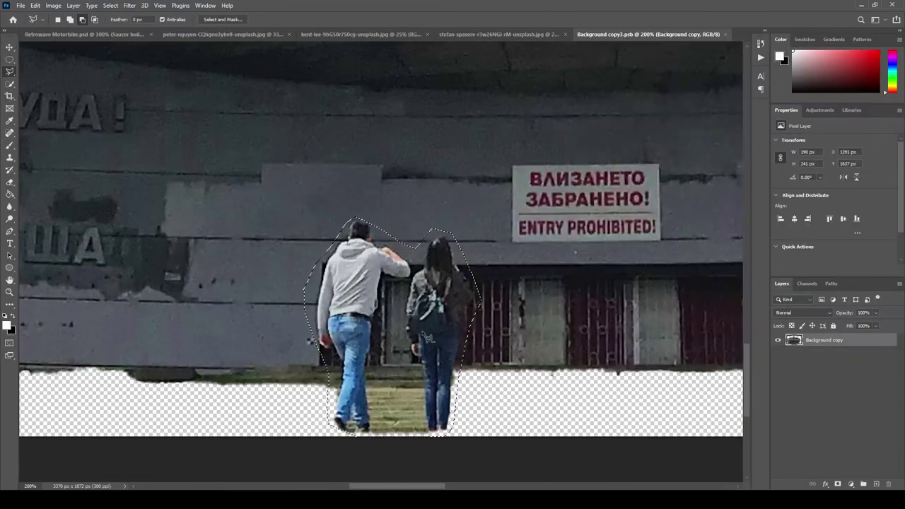
{"action": "left_click", "coordinate": [34, 5]}
{"action": "mouse_move", "coordinate": [60, 11]}
{"action": "key", "text": "Escape"}
{"action": "key", "text": "ctrl+d"}
Step: Fill the selection around the two people using Content-Aware contents with Color Adaptation, Normal mode and 100% opacity
{"action": "left_click", "coordinate": [35, 5]}
{"action": "left_click", "coordinate": [67, 137]}
{"action": "left_click", "coordinate": [445, 129]}
{"action": "left_click", "coordinate": [445, 171]}
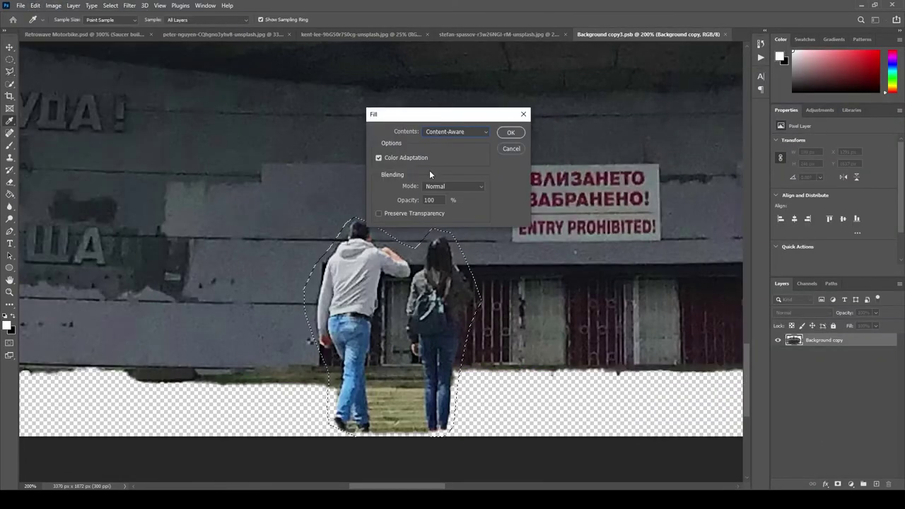
{"action": "left_click", "coordinate": [511, 133]}
Step: Cover the smeared fill beside the entrance with clean wall texture using the Clone Stamp
{"action": "left_click", "coordinate": [9, 157]}
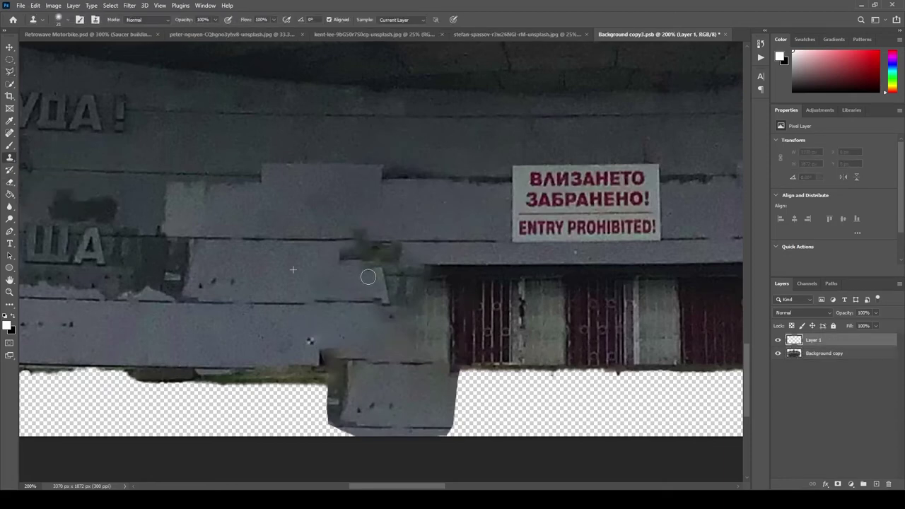
{"action": "left_click_drag", "start_coordinate": [363, 273], "coordinate": [327, 252]}
{"action": "key", "text": "ctrl+z"}
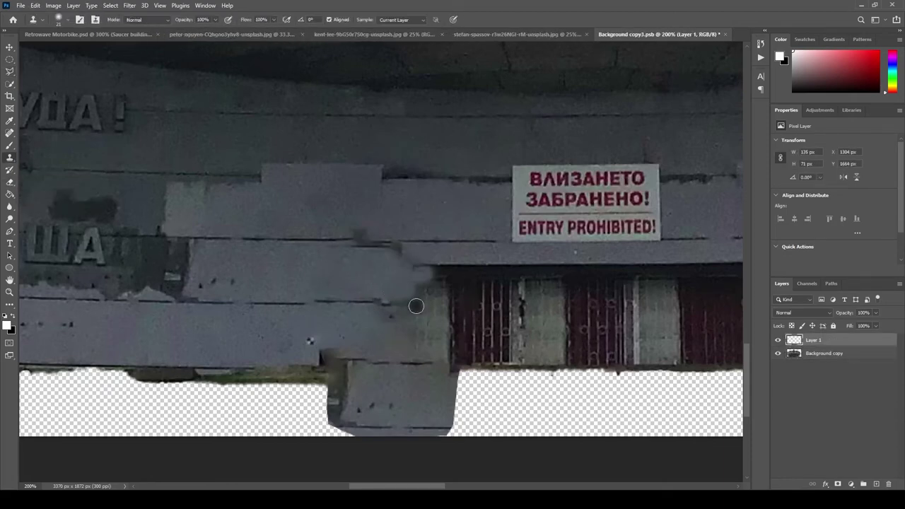
Step: Lasso and remove the leftover fill below the wall base on the Background copy layer, and close the smart object with its changes saved
{"action": "left_click", "coordinate": [804, 353]}
{"action": "key", "text": "l"}
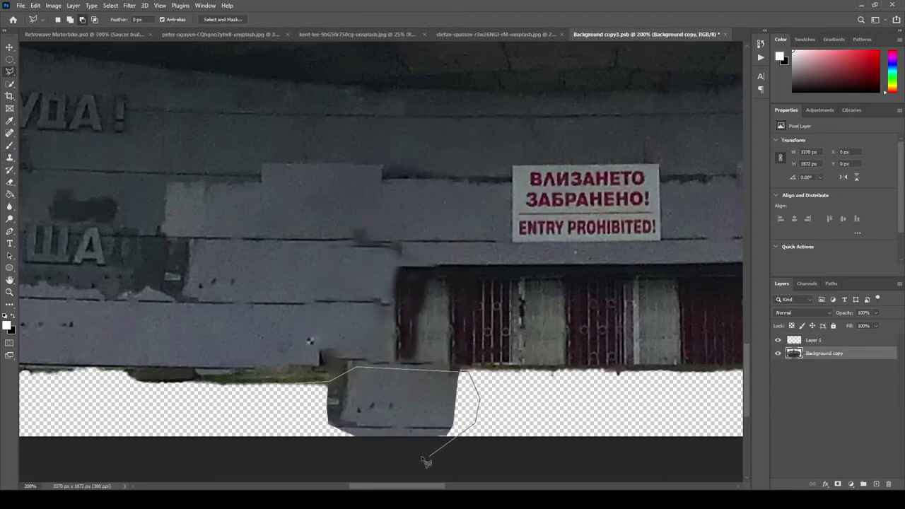
{"action": "scroll", "coordinate": [430, 424], "scroll_direction": "right", "scroll_amount": 5}
{"action": "scroll", "coordinate": [430, 424], "scroll_direction": "down", "scroll_amount": 3}
{"action": "left_click", "coordinate": [727, 34]}
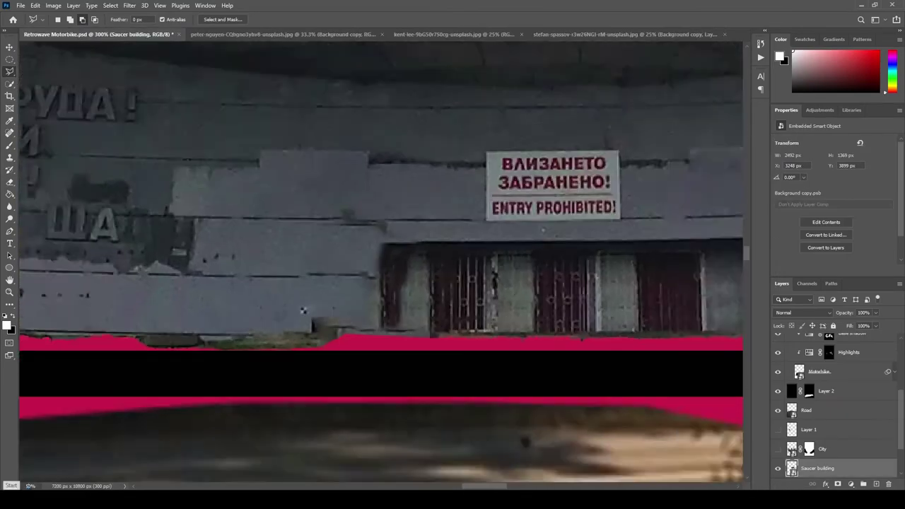
Step: Group the Biker, Motorbike and Layer 2 items and name the new group Motorbiker
{"action": "scroll", "coordinate": [172, 343], "scroll_direction": "down", "scroll_amount": 5}
{"action": "scroll", "coordinate": [172, 343], "scroll_direction": "up", "scroll_amount": 3}
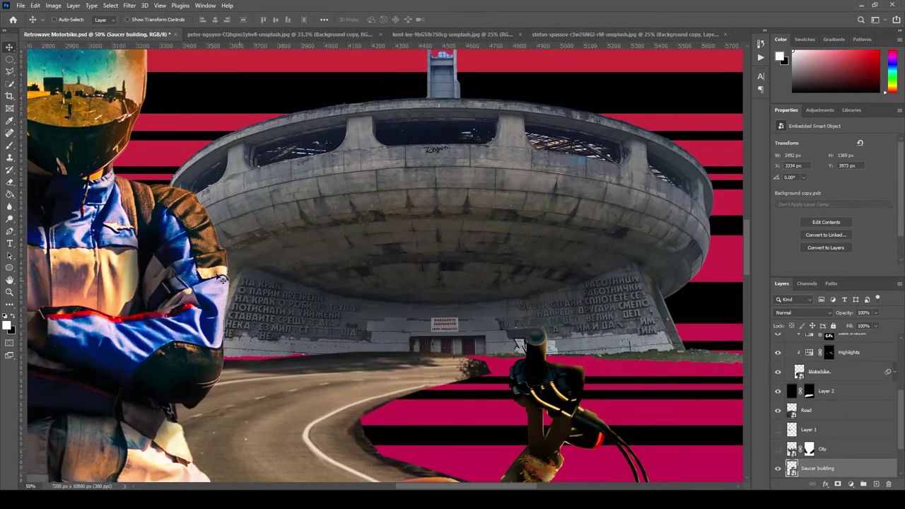
{"action": "scroll", "coordinate": [828, 396], "scroll_direction": "up", "scroll_amount": 3}
{"action": "left_click", "coordinate": [795, 340]}
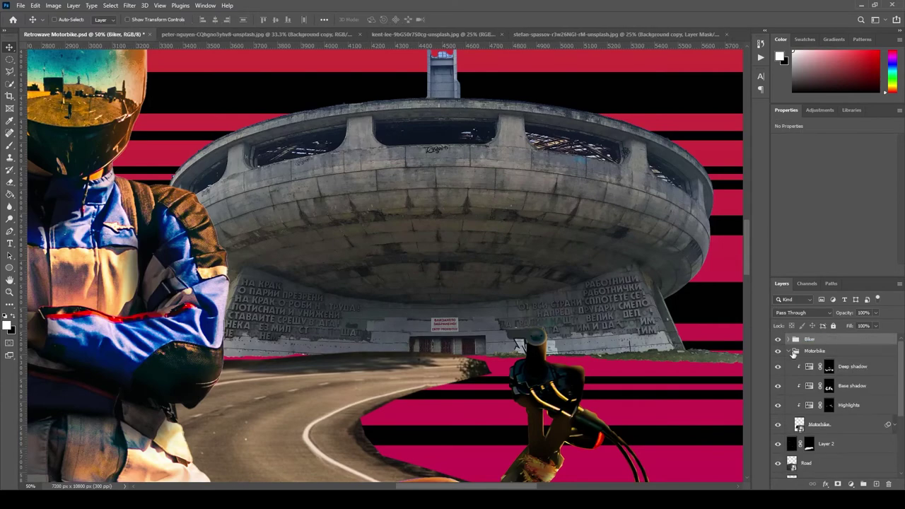
{"action": "left_click", "coordinate": [794, 351]}
{"action": "double_click", "coordinate": [827, 366]}
{"action": "key", "text": "Return"}
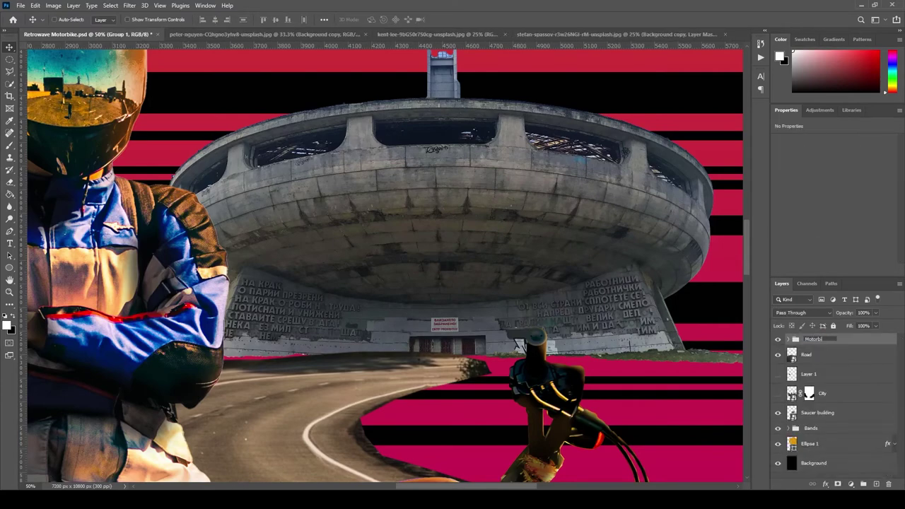
Step: Hide the Motorbiker group and add a new empty layer beneath the Bands group
{"action": "left_click", "coordinate": [778, 340]}
{"action": "scroll", "coordinate": [237, 445], "scroll_direction": "right", "scroll_amount": 5}
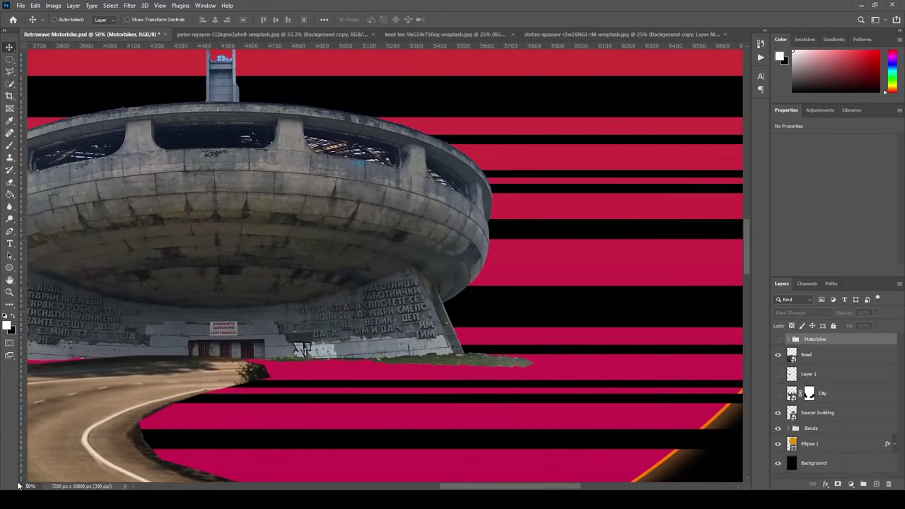
{"action": "left_click", "coordinate": [18, 486]}
{"action": "type", "text": "10"}
{"action": "key", "text": "Return"}
{"action": "key", "text": "ctrl+shift+alt+n"}
{"action": "key", "text": "l"}
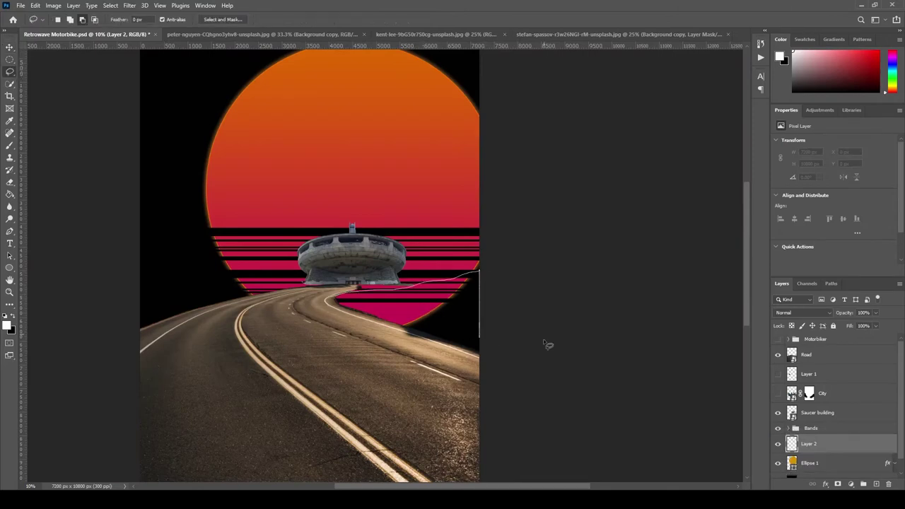
Step: Lasso the ground area around the road below the building on the new layer, and set black as the foreground colour
{"action": "left_click_drag", "start_coordinate": [548, 344], "coordinate": [140, 362]}
{"action": "left_click", "coordinate": [110, 5]}
{"action": "left_click", "coordinate": [414, 166]}
{"action": "key", "text": "x"}
Step: Try filling the ground selection with black and undo the fill
{"action": "key", "text": "g"}
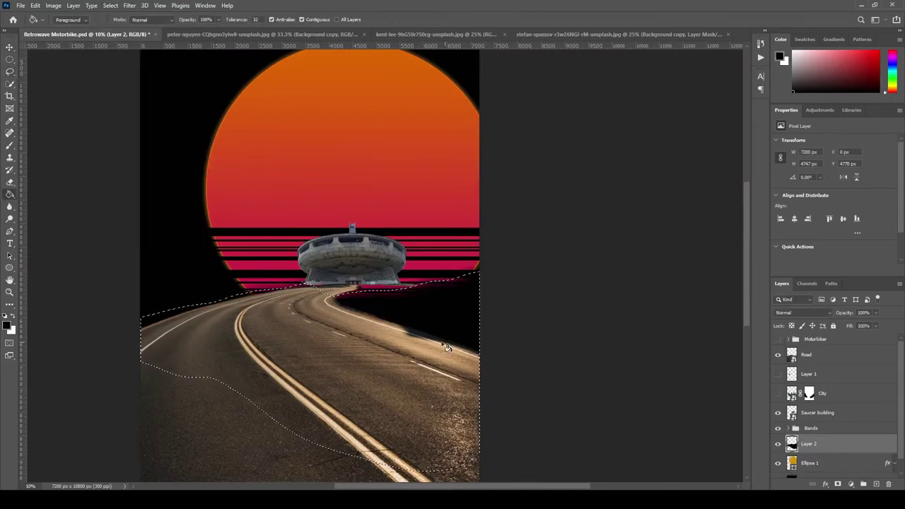
{"action": "key", "text": "ctrl+z"}
{"action": "key", "text": "l"}
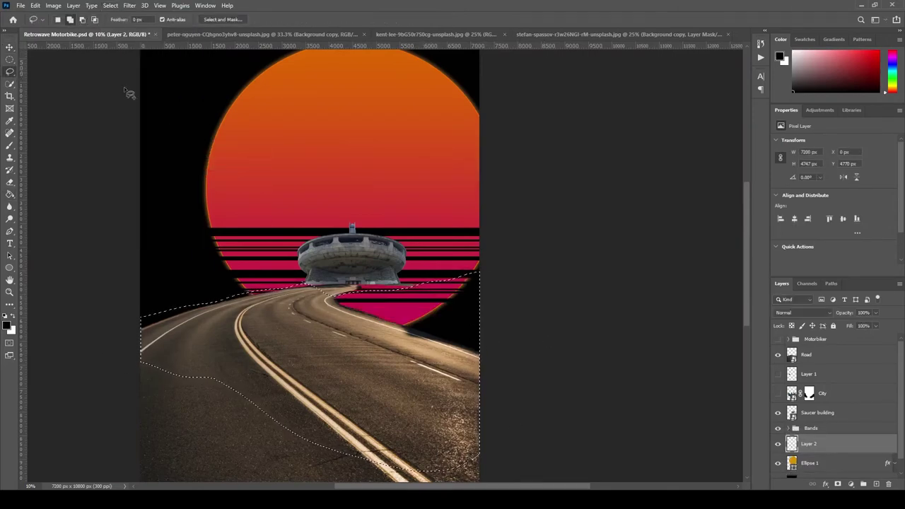
Step: Extend the ground selection up into hill slopes beside the building, feather it by 3 pixels and fill it with black
{"action": "right_click", "coordinate": [117, 235]}
{"action": "left_click", "coordinate": [128, 34]}
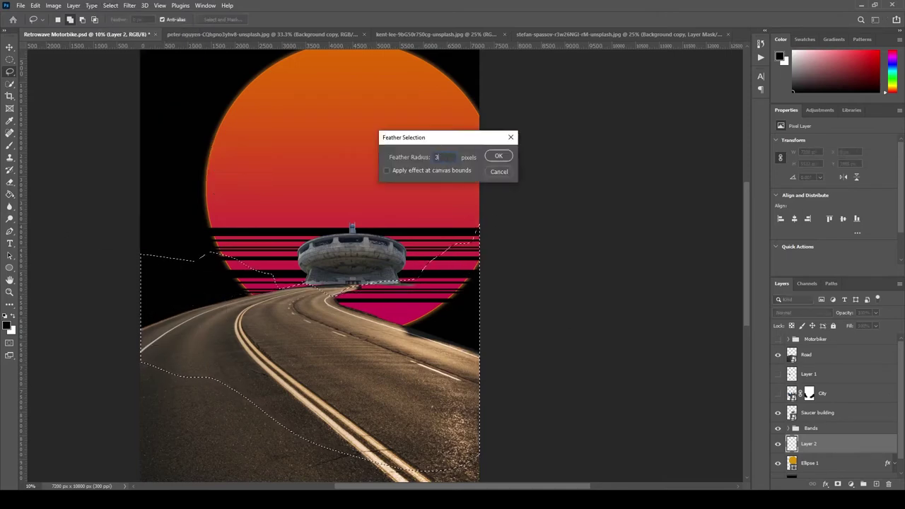
{"action": "key", "text": "Return"}
{"action": "key", "text": "g"}
{"action": "left_click", "coordinate": [423, 365]}
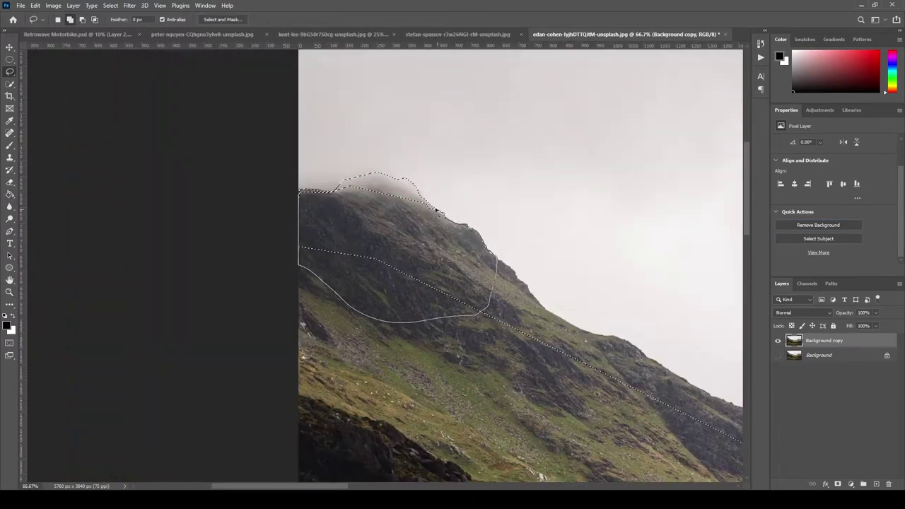
Step: Trace the full ridge line in the hills photo with the Lasso, adding each stretch to the selection
{"action": "scroll", "coordinate": [268, 143], "scroll_direction": "up", "scroll_amount": 3}
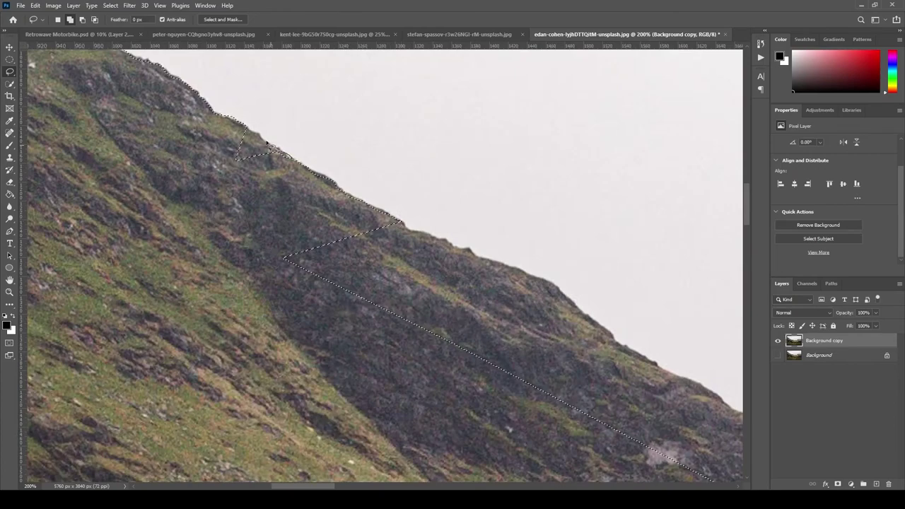
{"action": "left_click_drag", "start_coordinate": [267, 143], "coordinate": [69, 80]}
{"action": "left_click_drag", "start_coordinate": [396, 318], "coordinate": [198, 254]}
{"action": "left_click_drag", "start_coordinate": [368, 326], "coordinate": [172, 257]}
{"action": "left_click_drag", "start_coordinate": [396, 304], "coordinate": [213, 275]}
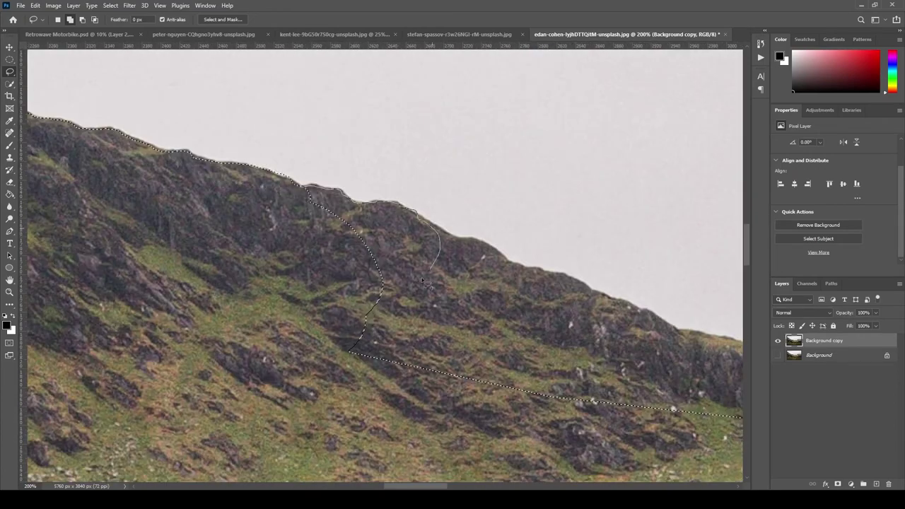
{"action": "left_click_drag", "start_coordinate": [524, 282], "coordinate": [344, 214]}
{"action": "left_click_drag", "start_coordinate": [487, 283], "coordinate": [184, 276]}
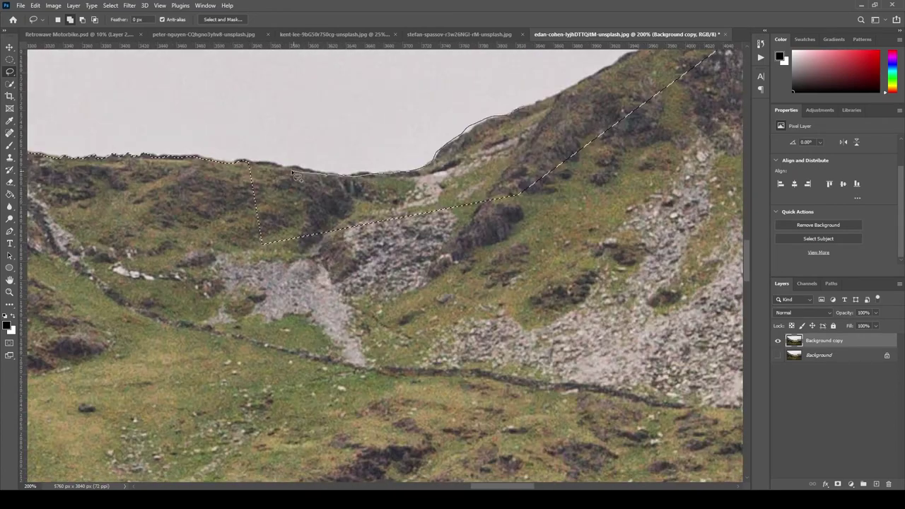
{"action": "left_click_drag", "start_coordinate": [460, 289], "coordinate": [156, 281]}
{"action": "left_click_drag", "start_coordinate": [405, 218], "coordinate": [128, 205]}
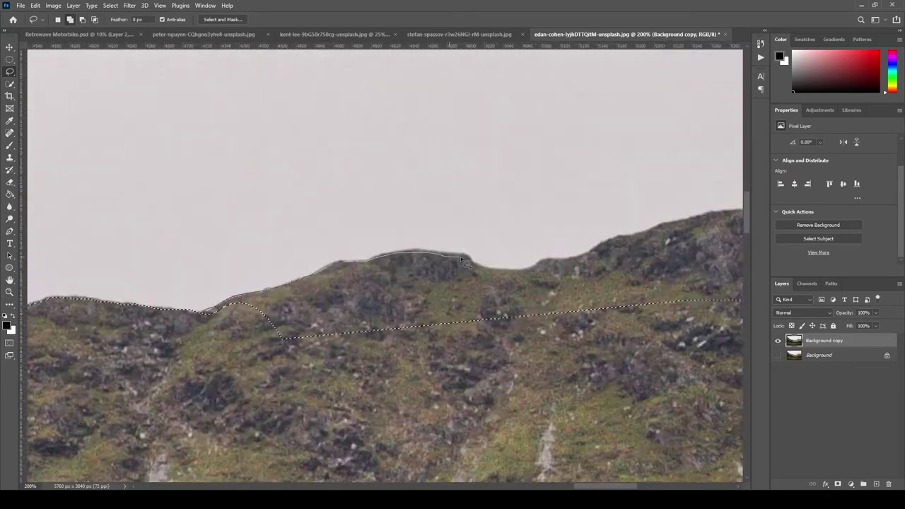
Step: Convert the traced ridge outline into a selection of the whole sky above the hills
{"action": "left_click", "coordinate": [111, 5]}
{"action": "left_click", "coordinate": [451, 198]}
{"action": "scroll", "coordinate": [451, 199], "scroll_direction": "down", "scroll_amount": 8}
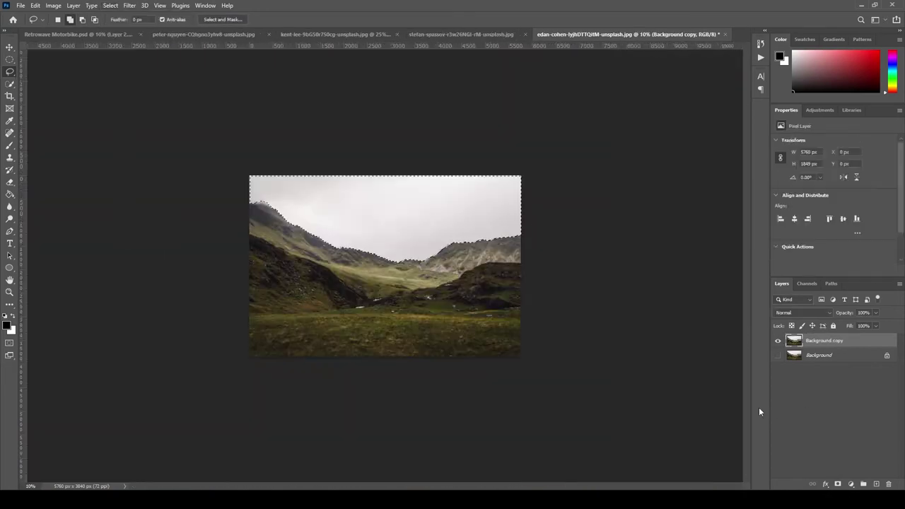
Step: Bring the hills layer with its sky masked out into Retrowave Motorbike.psd above Ellipse 1, and hide Layer 2
{"action": "key", "text": "ctrl+Tab"}
{"action": "left_click", "coordinate": [778, 446]}
{"action": "scroll", "coordinate": [778, 445], "scroll_direction": "down", "scroll_amount": 2}
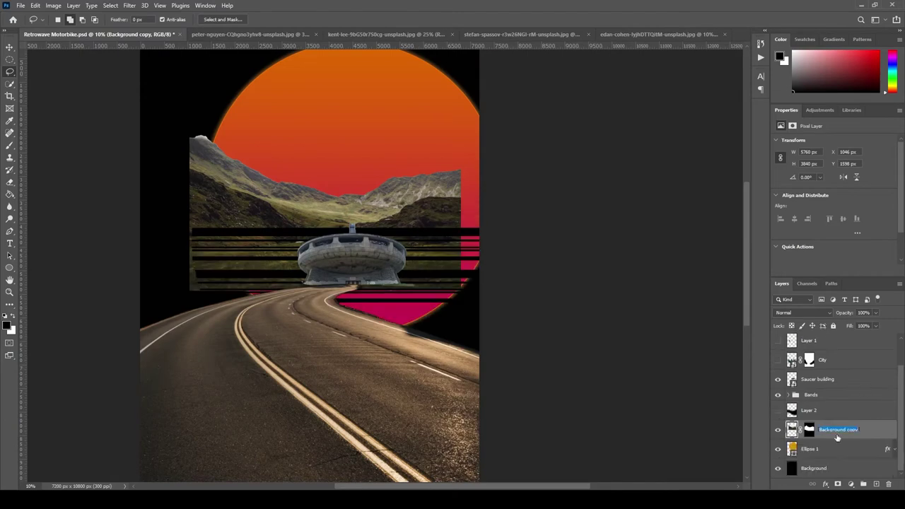
Step: Rename the imported layer Hills and convert it to a smart object
{"action": "left_click", "coordinate": [820, 430]}
{"action": "right_click", "coordinate": [820, 430]}
{"action": "key", "text": "Escape"}
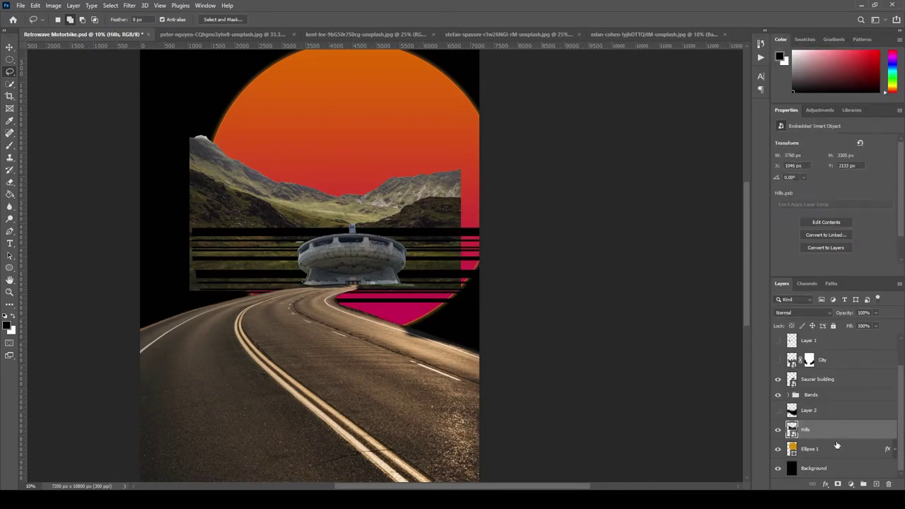
Step: Place the Hills layer above the Bands group and scale it to 136.44% from the canvas's left edge, covering the full width
{"action": "left_click", "coordinate": [778, 398]}
{"action": "key", "text": "ctrl+t"}
{"action": "left_click_drag", "start_coordinate": [263, 233], "coordinate": [216, 232]}
{"action": "left_click_drag", "start_coordinate": [411, 287], "coordinate": [505, 352]}
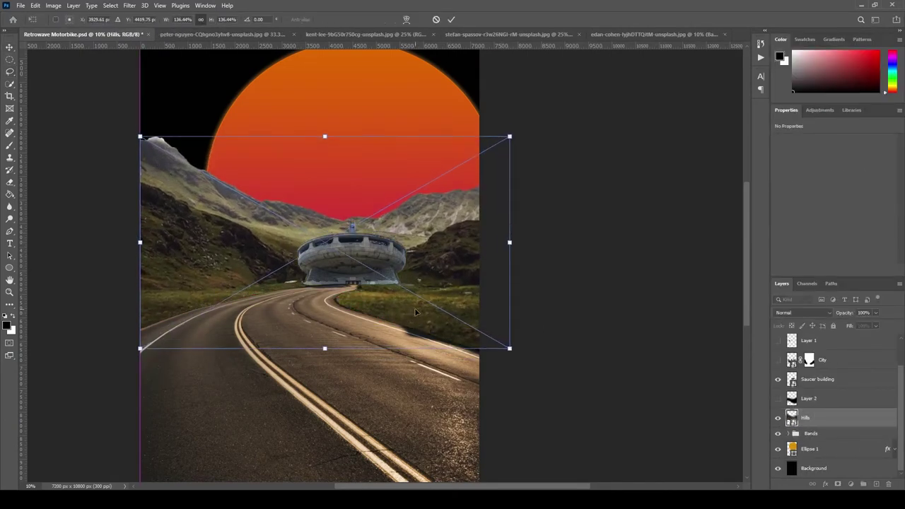
{"action": "key", "text": "Return"}
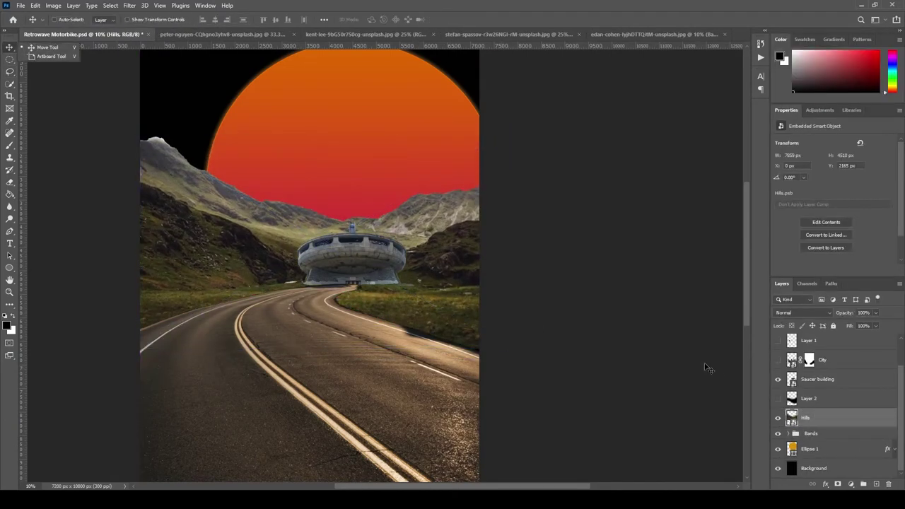
Step: Show the Motorbiker group and hide the Saucer building layer
{"action": "scroll", "coordinate": [791, 396], "scroll_direction": "up", "scroll_amount": 2}
{"action": "left_click_drag", "start_coordinate": [778, 339], "coordinate": [780, 358]}
{"action": "left_click", "coordinate": [777, 412]}
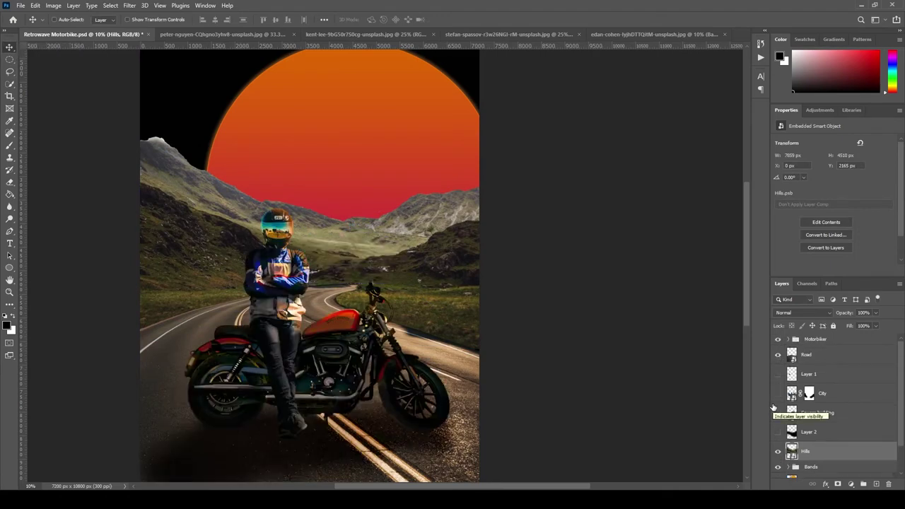
Step: Enlarge the Hills layer to about 8086 × 4640 px and reposition it to fill the canvas width behind the road
{"action": "mouse_move", "coordinate": [368, 249]}
{"action": "left_mouse_down"}
{"action": "mouse_move", "coordinate": [396, 233]}
{"action": "mouse_move", "coordinate": [370, 250]}
{"action": "left_mouse_up"}
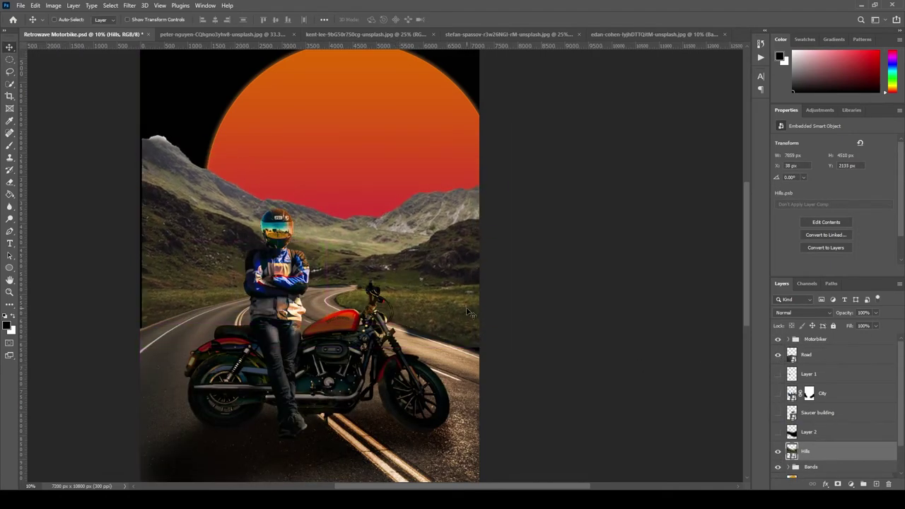
{"action": "key", "text": "ctrl+t"}
{"action": "key", "text": "Return"}
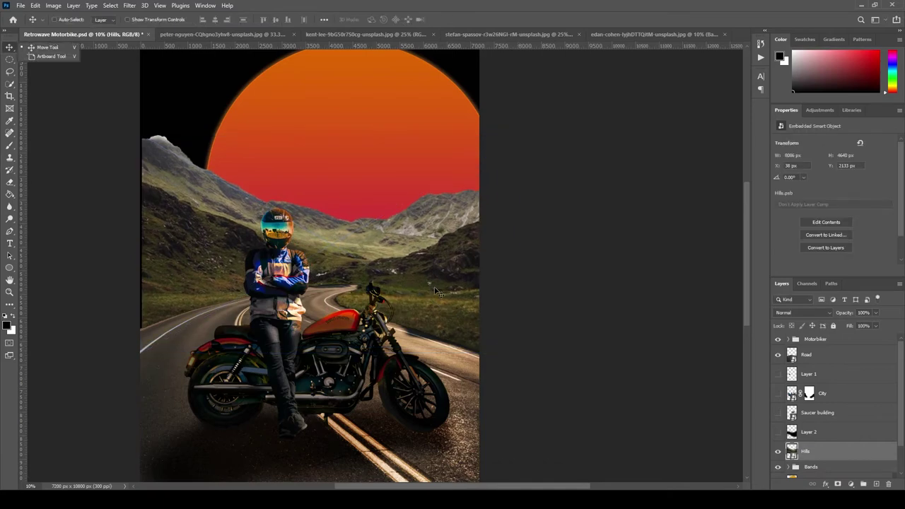
{"action": "left_click_drag", "start_coordinate": [436, 290], "coordinate": [449, 292]}
Step: Show the Saucer building, scale it to about 1611 × 884 px on the hillside above the handlebars, and save the document
{"action": "left_click", "coordinate": [777, 412]}
{"action": "left_click", "coordinate": [816, 412]}
{"action": "key", "text": "ctrl+t"}
{"action": "left_click_drag", "start_coordinate": [425, 212], "coordinate": [447, 250]}
{"action": "key", "text": "Return"}
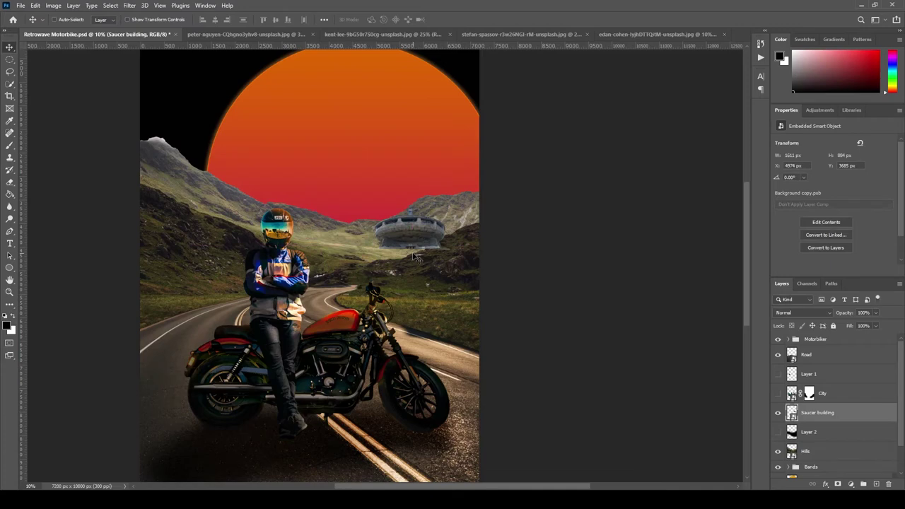
{"action": "key", "text": "ctrl+0"}
{"action": "key", "text": "ctrl+s"}
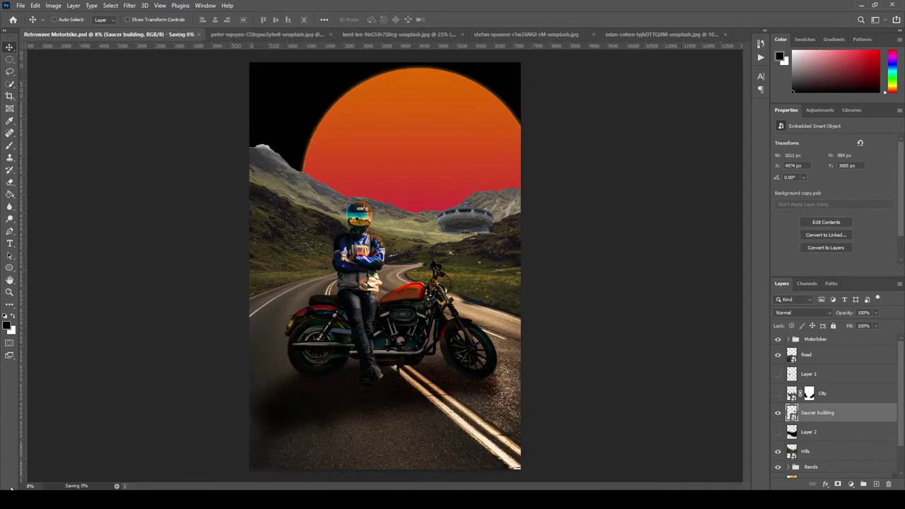
Step: Move the Bands group up so its stripes cross the lower sun above the hills
{"action": "key", "text": "alt+["}
{"action": "key", "text": "alt+["}
{"action": "key", "text": "alt+["}
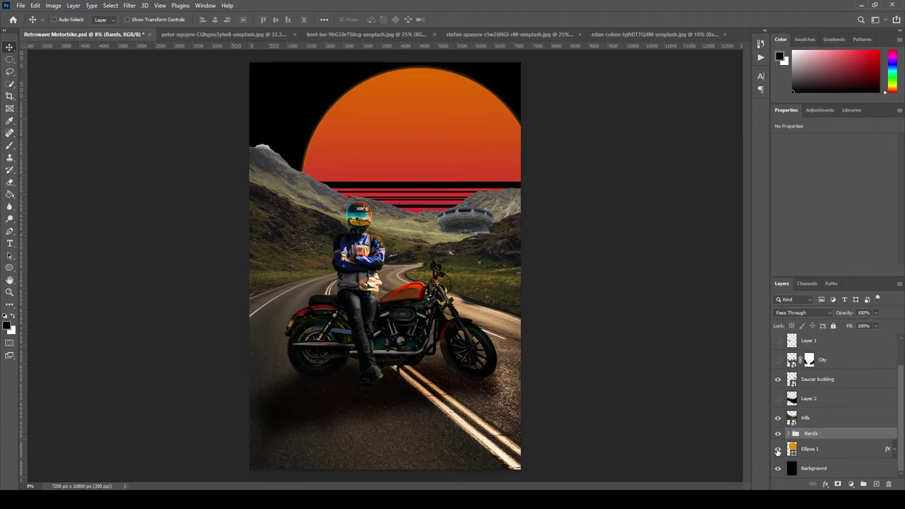
Step: Switch to the hills photo document, duplicate the masked hills layer and hide the original masked copy
{"action": "key", "text": "ctrl+shift+Tab"}
{"action": "key", "text": "ctrl+j"}
{"action": "key", "text": "z"}
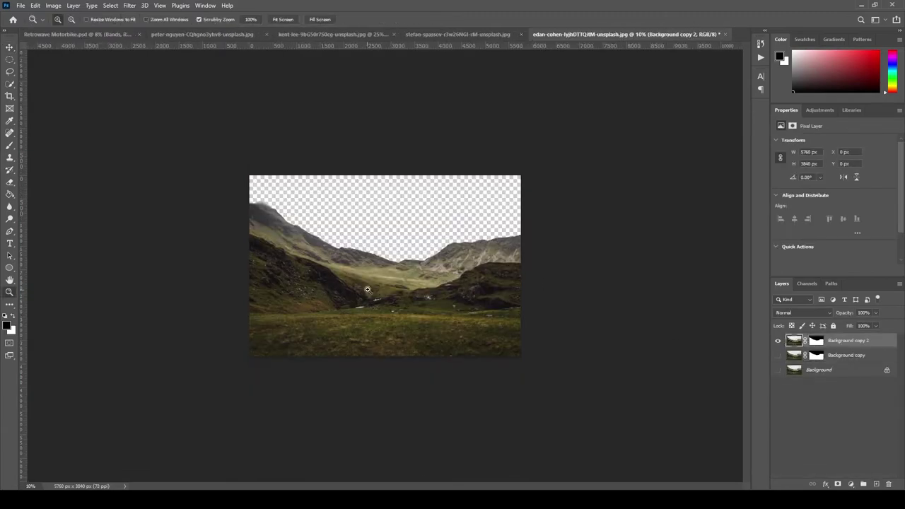
{"action": "left_click", "coordinate": [239, 347]}
{"action": "left_click", "coordinate": [376, 290]}
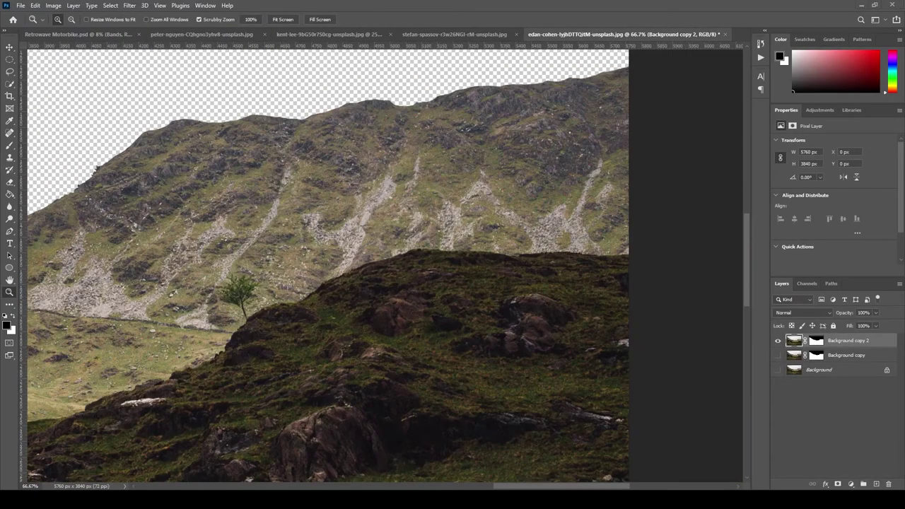
Step: Save the hills photo as a Photoshop file named Hills in the Hills folder
{"action": "key", "text": "alt+f"}
{"action": "type", "text": "a"}
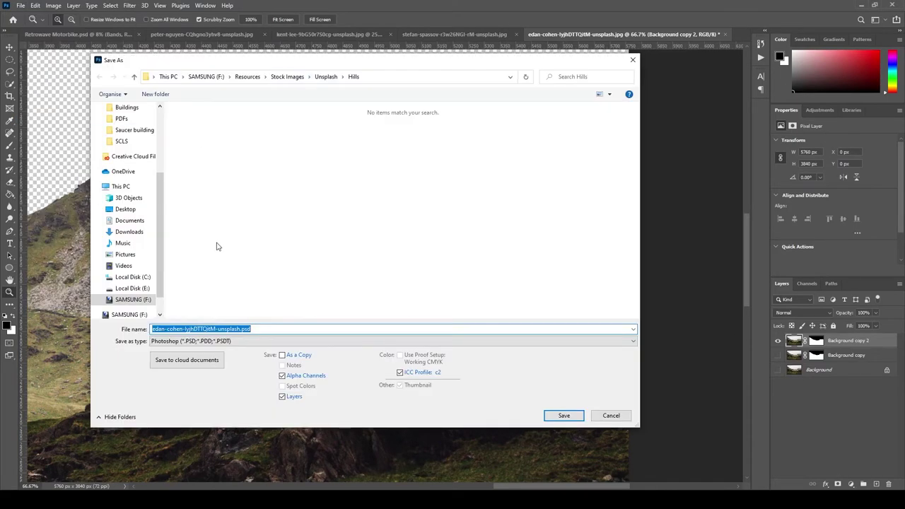
{"action": "type", "text": "Hills"}
{"action": "key", "text": "Return"}
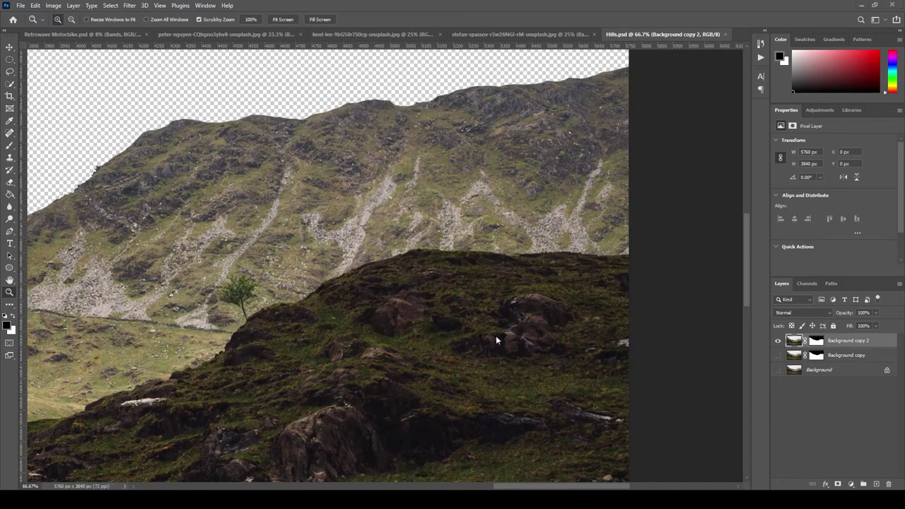
{"action": "left_click", "coordinate": [496, 340]}
Step: Roughly outline the dark foreground slopes and grass with the Polygonal Lasso across the photo's full width
{"action": "key", "text": "l"}
{"action": "left_click_drag", "start_coordinate": [703, 256], "coordinate": [703, 254]}
{"action": "scroll", "coordinate": [444, 281], "scroll_direction": "down", "scroll_amount": 4}
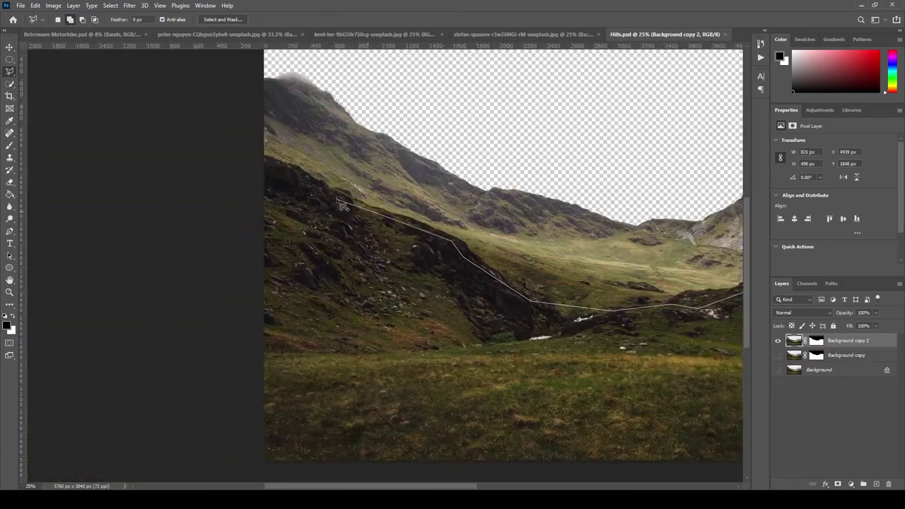
{"action": "left_click", "coordinate": [192, 71]}
{"action": "left_click", "coordinate": [157, 370]}
{"action": "double_click", "coordinate": [627, 135]}
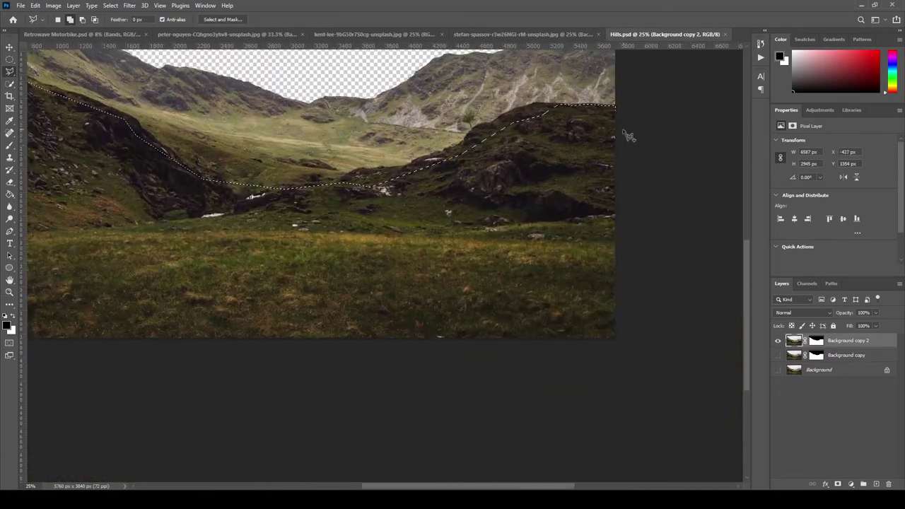
Step: Add the right hill's crest to the selection with the freehand Lasso, tracing from the photo's right edge down past the lone tree
{"action": "key", "text": "c"}
{"action": "scroll", "coordinate": [533, 99], "scroll_direction": "up", "scroll_amount": 5}
{"action": "left_click", "coordinate": [10, 71]}
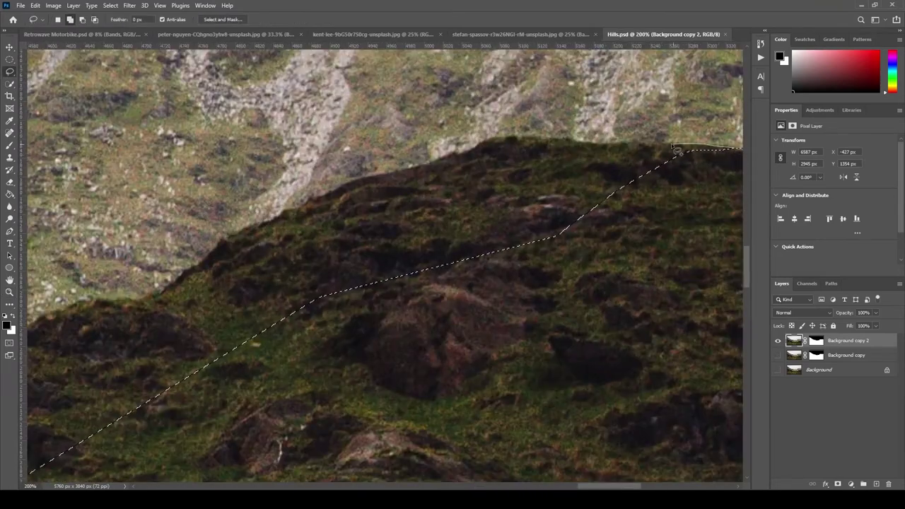
{"action": "left_click_drag", "start_coordinate": [608, 393], "coordinate": [608, 394]}
{"action": "scroll", "coordinate": [453, 177], "scroll_direction": "left", "scroll_amount": 5}
{"action": "scroll", "coordinate": [453, 177], "scroll_direction": "down", "scroll_amount": 3}
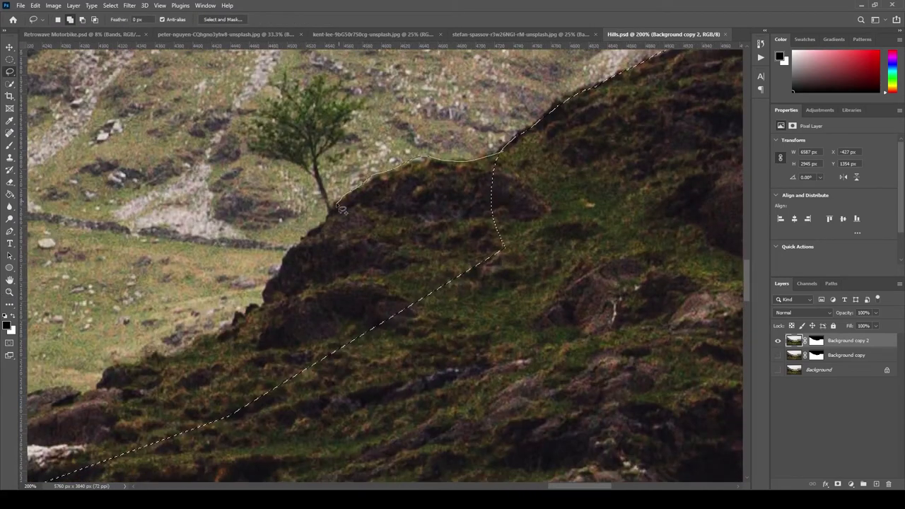
{"action": "mouse_move", "coordinate": [337, 206]}
{"action": "left_mouse_down"}
{"action": "mouse_move", "coordinate": [457, 239]}
{"action": "mouse_move", "coordinate": [423, 229]}
{"action": "left_mouse_up"}
{"action": "scroll", "coordinate": [339, 212], "scroll_direction": "left", "scroll_amount": 5}
{"action": "scroll", "coordinate": [339, 212], "scroll_direction": "down", "scroll_amount": 3}
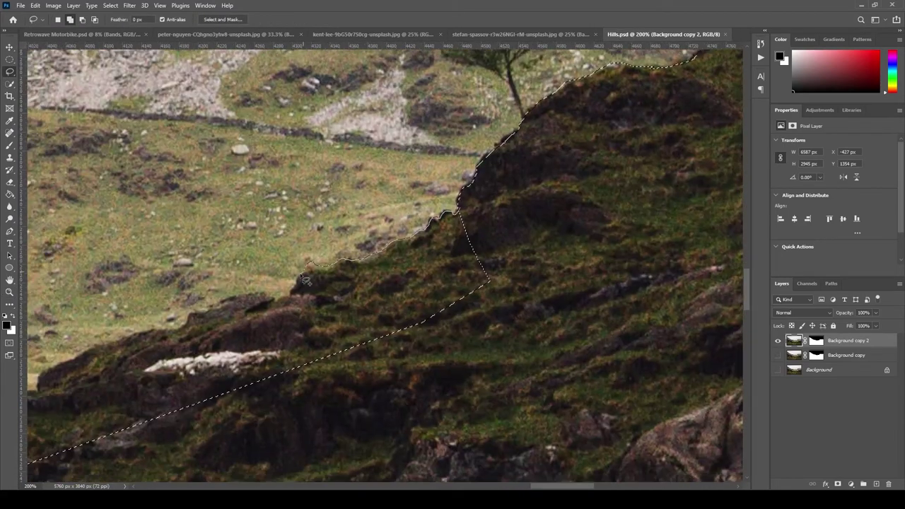
Step: Continue adding the rocky ridge to the selection along its edge, from below the tree down towards the valley floor
{"action": "scroll", "coordinate": [304, 280], "scroll_direction": "up", "scroll_amount": 3}
{"action": "left_click_drag", "start_coordinate": [304, 280], "coordinate": [471, 218]}
{"action": "scroll", "coordinate": [304, 280], "scroll_direction": "left", "scroll_amount": 5}
{"action": "scroll", "coordinate": [304, 280], "scroll_direction": "down", "scroll_amount": 3}
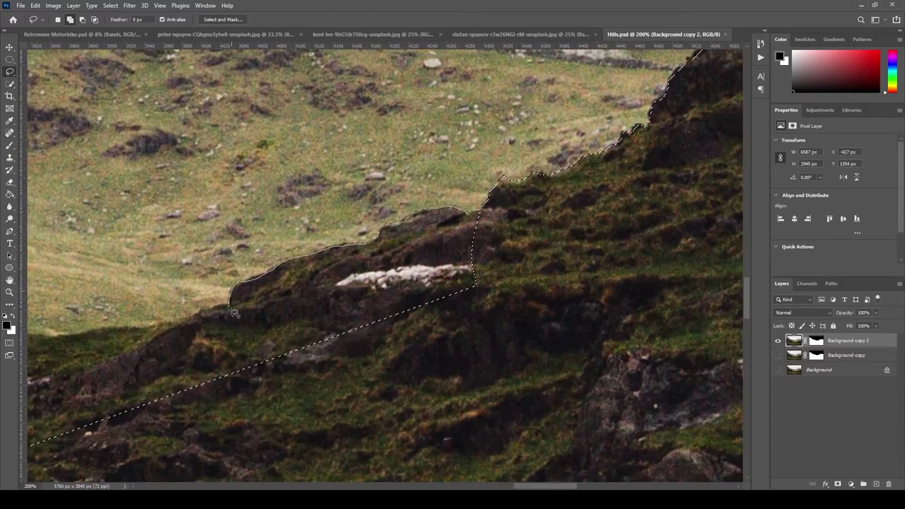
{"action": "mouse_move", "coordinate": [233, 311]}
{"action": "left_mouse_down"}
{"action": "mouse_move", "coordinate": [354, 237]}
{"action": "mouse_move", "coordinate": [355, 168]}
{"action": "mouse_move", "coordinate": [433, 170]}
{"action": "left_mouse_up"}
{"action": "scroll", "coordinate": [354, 236], "scroll_direction": "left", "scroll_amount": 5}
{"action": "scroll", "coordinate": [353, 237], "scroll_direction": "down", "scroll_amount": 3}
{"action": "left_click_drag", "start_coordinate": [580, 149], "coordinate": [403, 188]}
{"action": "scroll", "coordinate": [580, 149], "scroll_direction": "left", "scroll_amount": 5}
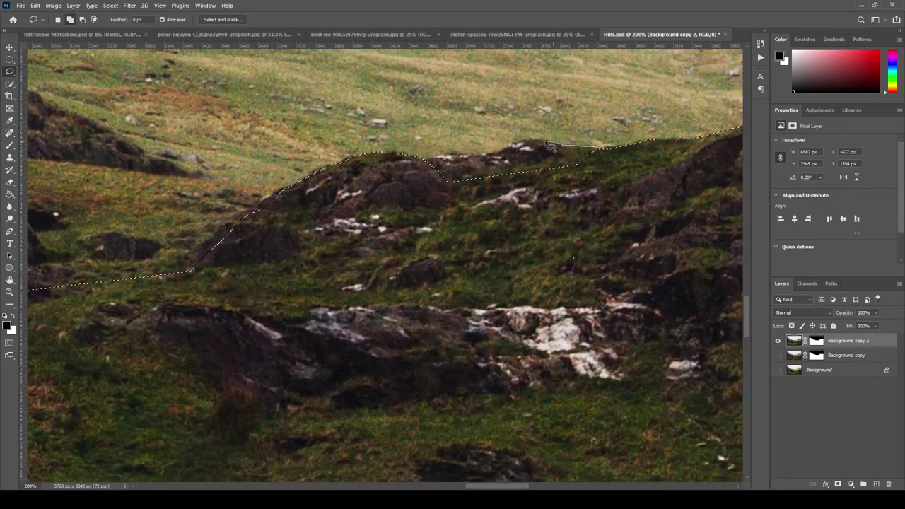
Step: Subtract the left slopes and lower-left grass of the photo from the selection
{"action": "scroll", "coordinate": [235, 293], "scroll_direction": "down", "scroll_amount": 5}
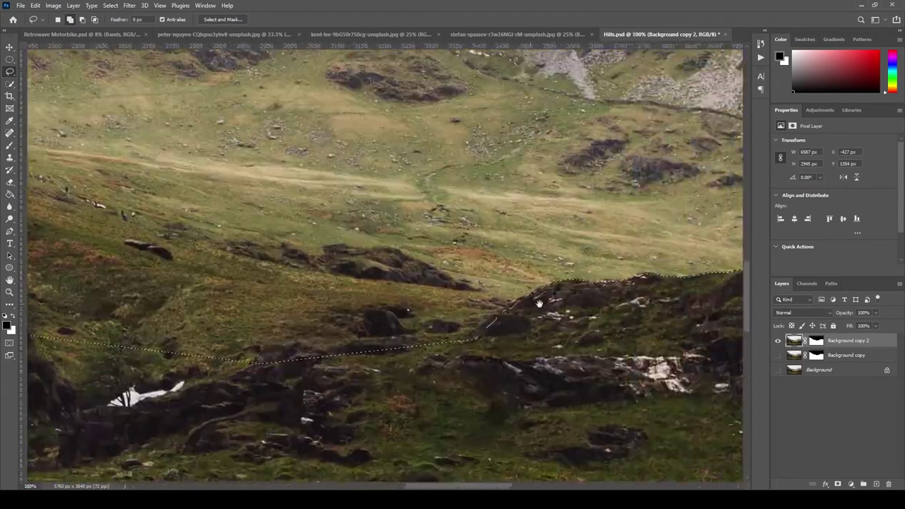
{"action": "scroll", "coordinate": [329, 276], "scroll_direction": "down", "scroll_amount": 8}
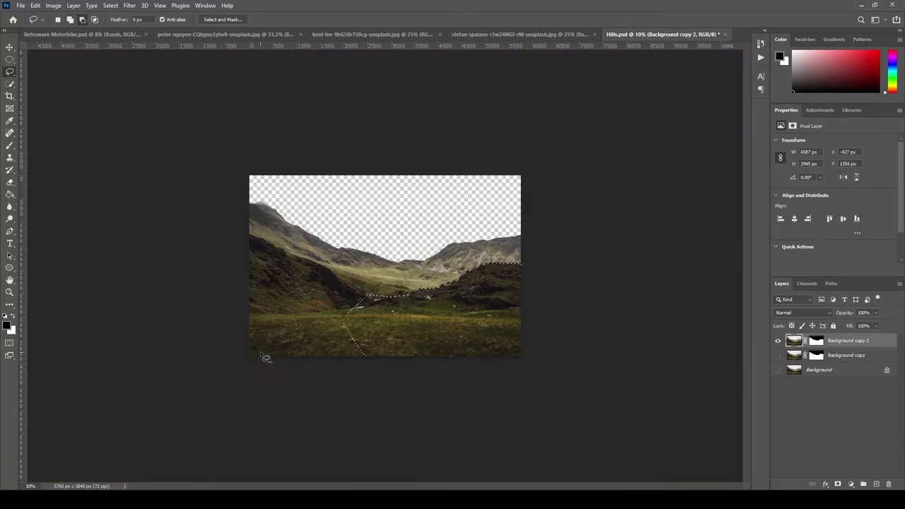
{"action": "scroll", "coordinate": [387, 297], "scroll_direction": "up", "scroll_amount": 8}
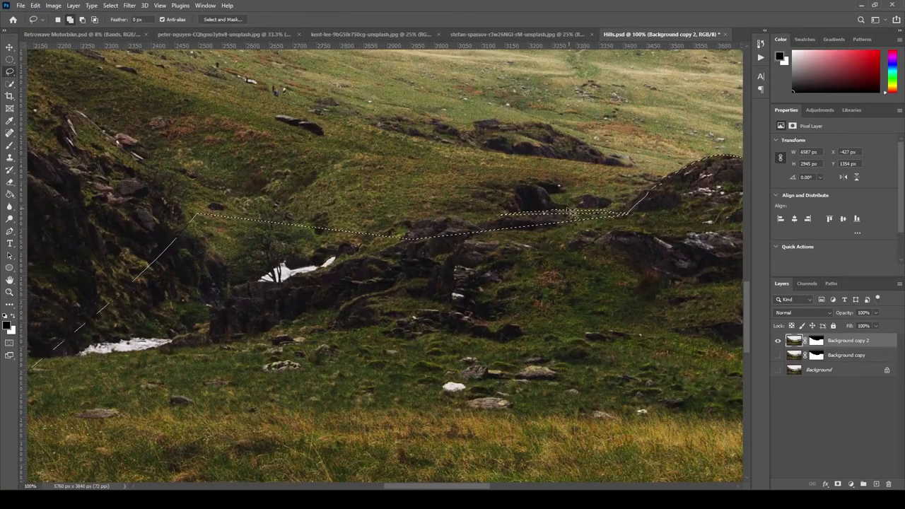
Step: Add the boulders and low rock outcrops at the valley floor to the selection, following their outlines
{"action": "scroll", "coordinate": [568, 211], "scroll_direction": "up", "scroll_amount": 3}
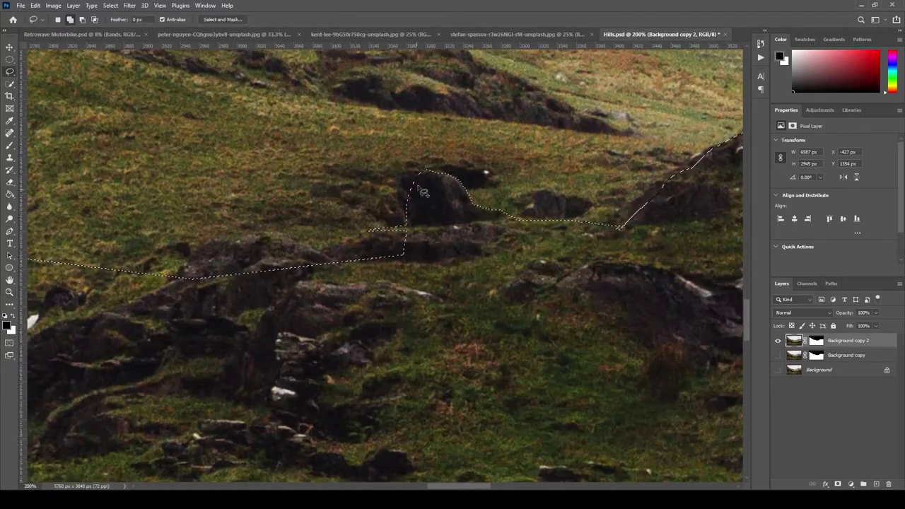
{"action": "left_click_drag", "start_coordinate": [162, 301], "coordinate": [158, 297]}
{"action": "left_click_drag", "start_coordinate": [501, 213], "coordinate": [585, 203]}
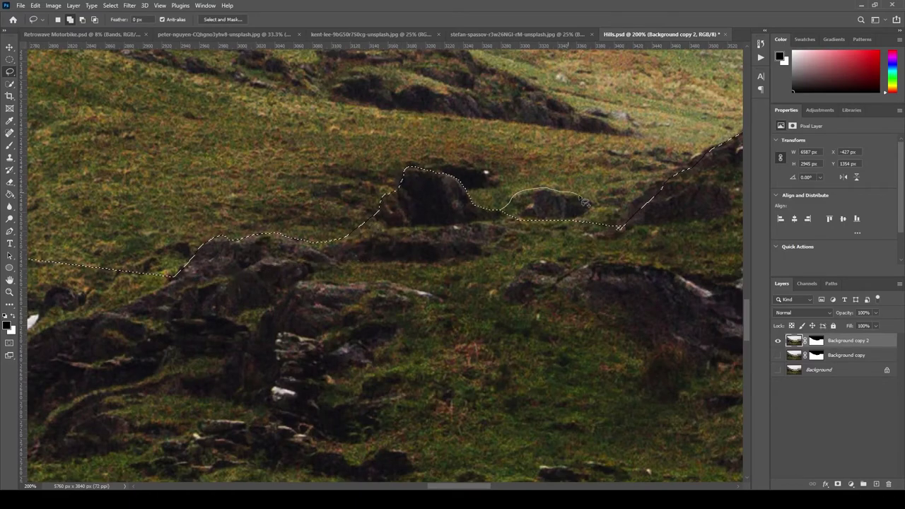
{"action": "scroll", "coordinate": [508, 219], "scroll_direction": "up", "scroll_amount": 3}
{"action": "scroll", "coordinate": [524, 269], "scroll_direction": "right", "scroll_amount": 4}
{"action": "scroll", "coordinate": [491, 318], "scroll_direction": "left", "scroll_amount": 5}
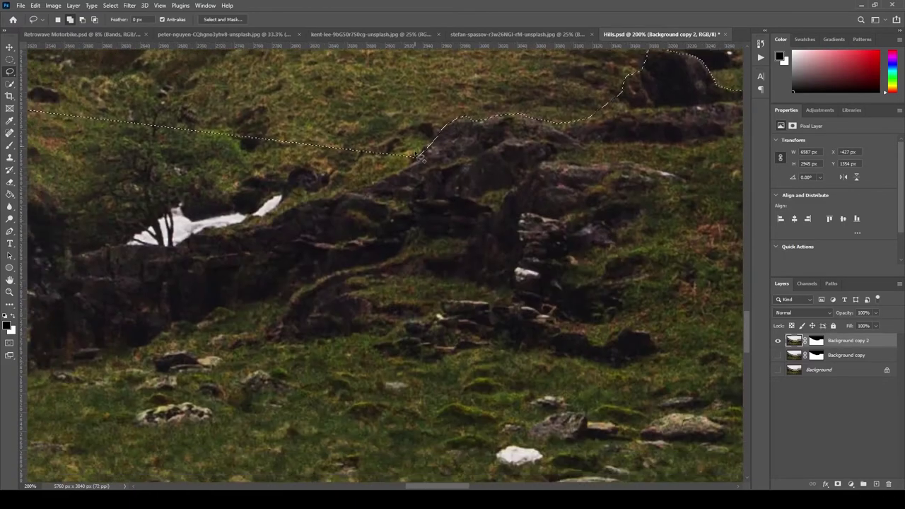
Step: Subtract the grass, small tree, stream and leftover left slope from the selection so its edge follows the dark rocks
{"action": "scroll", "coordinate": [516, 202], "scroll_direction": "up", "scroll_amount": 2}
{"action": "scroll", "coordinate": [283, 396], "scroll_direction": "up", "scroll_amount": 2}
{"action": "scroll", "coordinate": [342, 359], "scroll_direction": "left", "scroll_amount": 1}
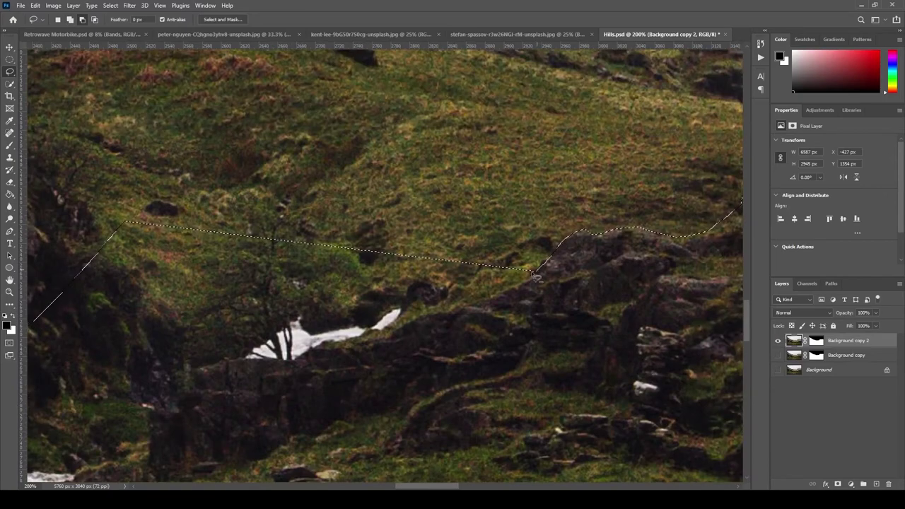
{"action": "scroll", "coordinate": [325, 353], "scroll_direction": "down", "scroll_amount": 6}
{"action": "scroll", "coordinate": [325, 354], "scroll_direction": "left", "scroll_amount": 4}
{"action": "scroll", "coordinate": [229, 237], "scroll_direction": "up", "scroll_amount": 4}
{"action": "scroll", "coordinate": [229, 237], "scroll_direction": "left", "scroll_amount": 2}
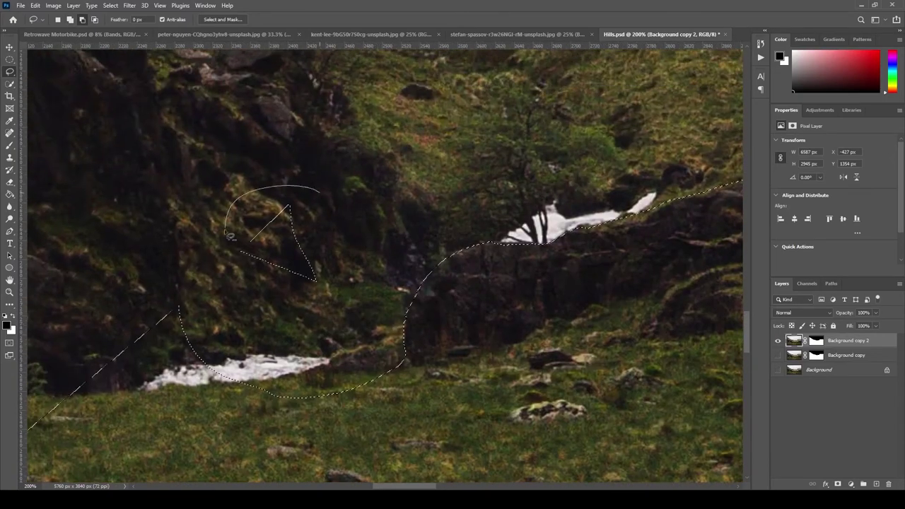
{"action": "key", "text": "ctrl+minus"}
{"action": "key", "text": "ctrl+minus"}
{"action": "key", "text": "ctrl+minus"}
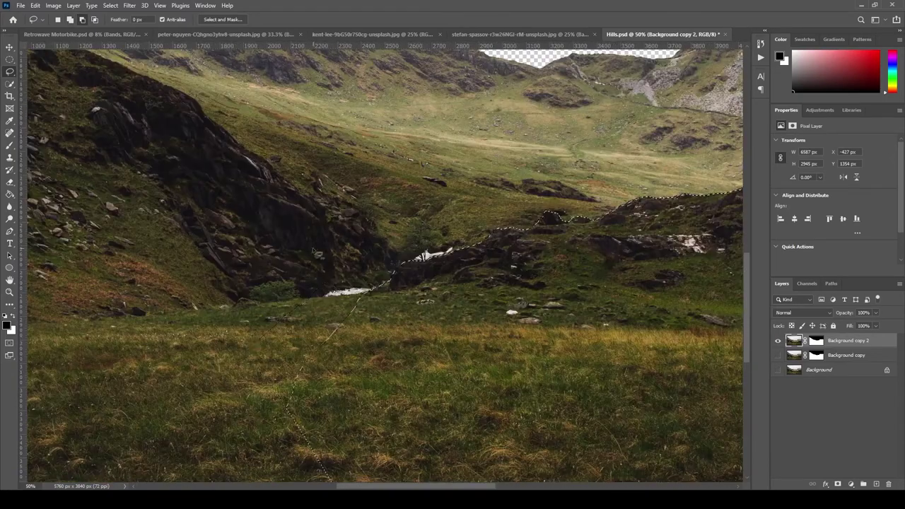
Step: Subtract the foreground grass from the selection and mask the duplicated layer to the right-hand hill
{"action": "scroll", "coordinate": [316, 253], "scroll_direction": "down", "scroll_amount": 3}
{"action": "scroll", "coordinate": [316, 252], "scroll_direction": "right", "scroll_amount": 8}
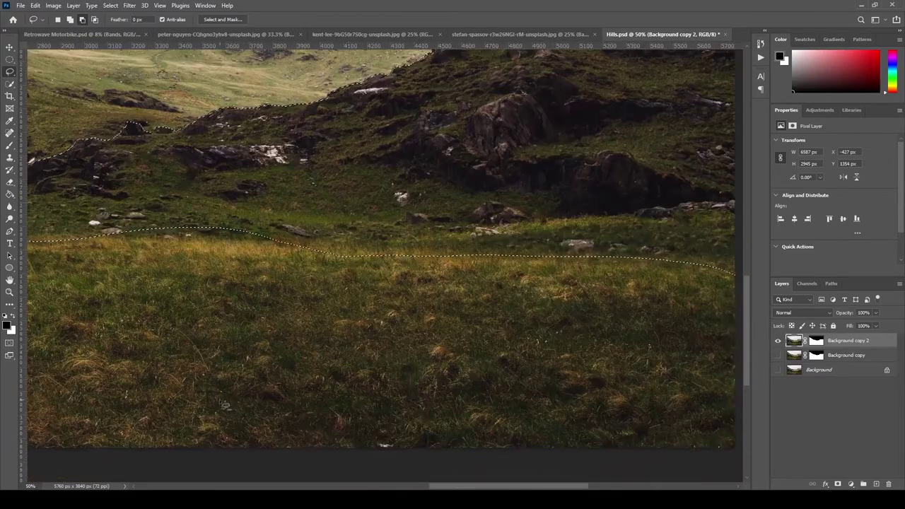
{"action": "scroll", "coordinate": [225, 405], "scroll_direction": "up", "scroll_amount": 4}
{"action": "left_click", "coordinate": [838, 484]}
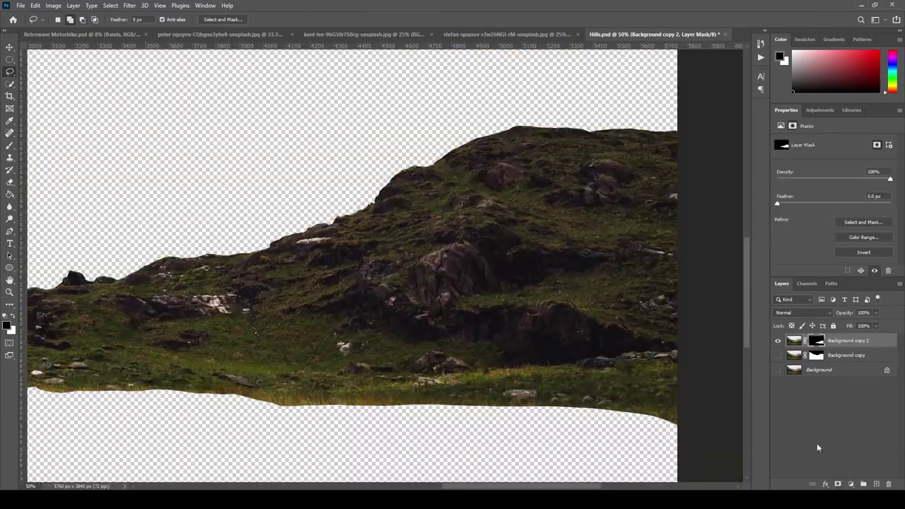
Step: Bring the masked right-hand hill layer into the Retrowave Motorbike document, placing it above the Hills layer
{"action": "key", "text": "ctrl+minus"}
{"action": "key", "text": "ctrl+minus"}
{"action": "key", "text": "ctrl+minus"}
{"action": "key", "text": "ctrl+minus"}
{"action": "left_click_drag", "start_coordinate": [130, 45], "coordinate": [458, 251]}
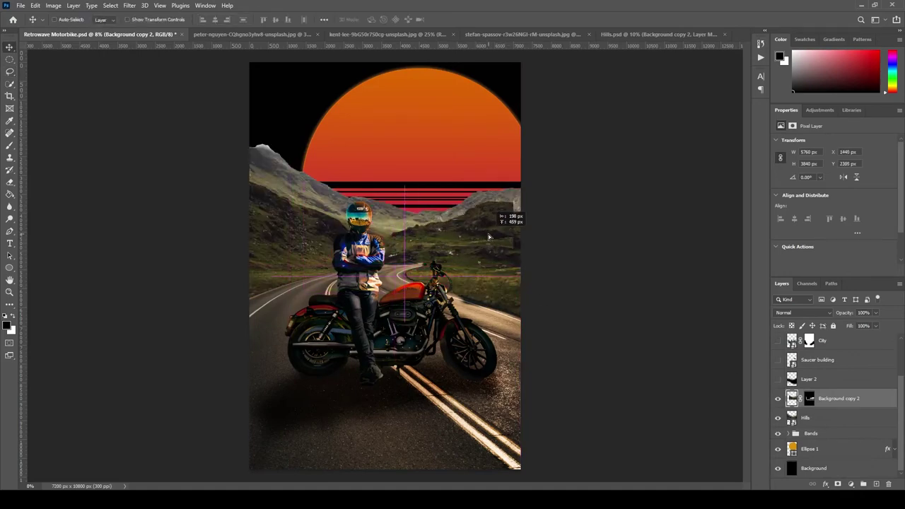
Step: Scale the imported hill to about 123.5% and place it over the matching slope on the poster's right side
{"action": "key", "text": "ctrl+t"}
{"action": "left_click_drag", "start_coordinate": [495, 278], "coordinate": [536, 315]}
{"action": "left_click_drag", "start_coordinate": [507, 249], "coordinate": [507, 245]}
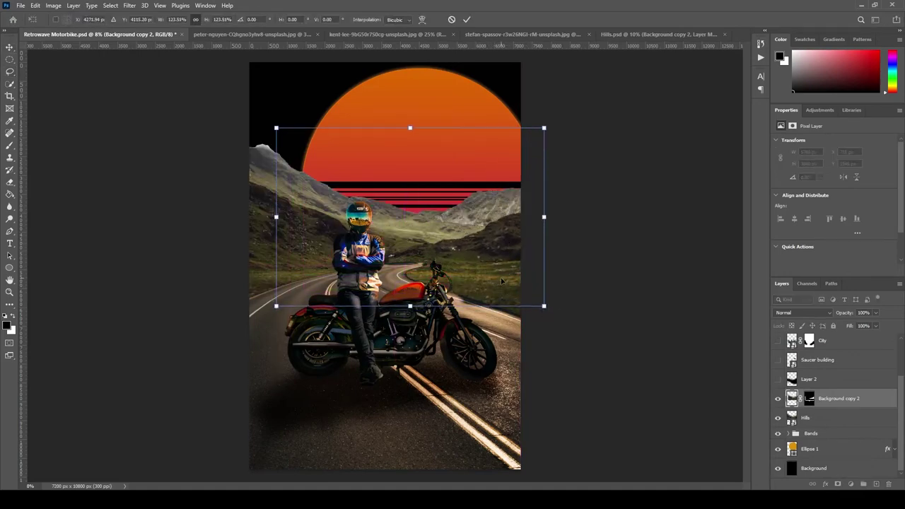
{"action": "left_click_drag", "start_coordinate": [501, 281], "coordinate": [558, 246]}
{"action": "key", "text": "Return"}
Step: Compare the imported hill with the slope beneath and shift it slightly left and down over the valley
{"action": "key", "text": "z"}
{"action": "left_click", "coordinate": [778, 399]}
{"action": "left_click", "coordinate": [779, 398]}
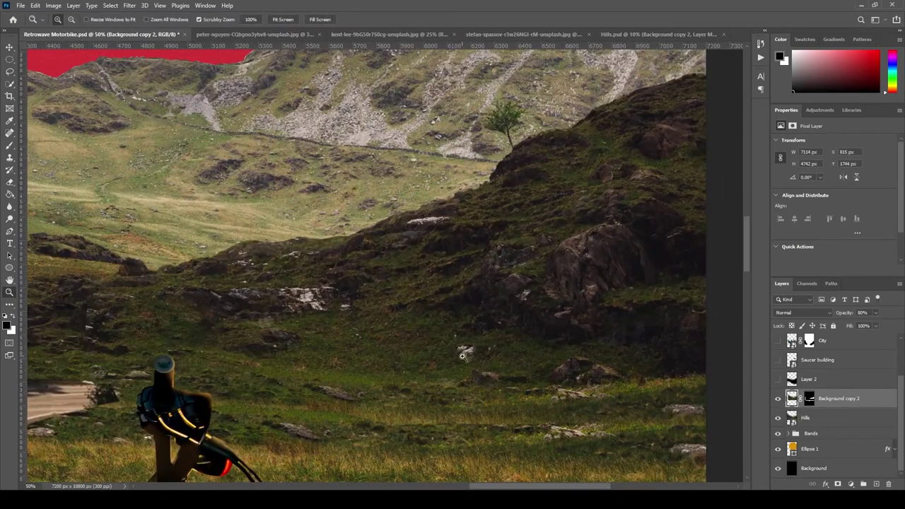
{"action": "left_click_drag", "start_coordinate": [461, 356], "coordinate": [404, 374]}
{"action": "key", "text": "ctrl+t"}
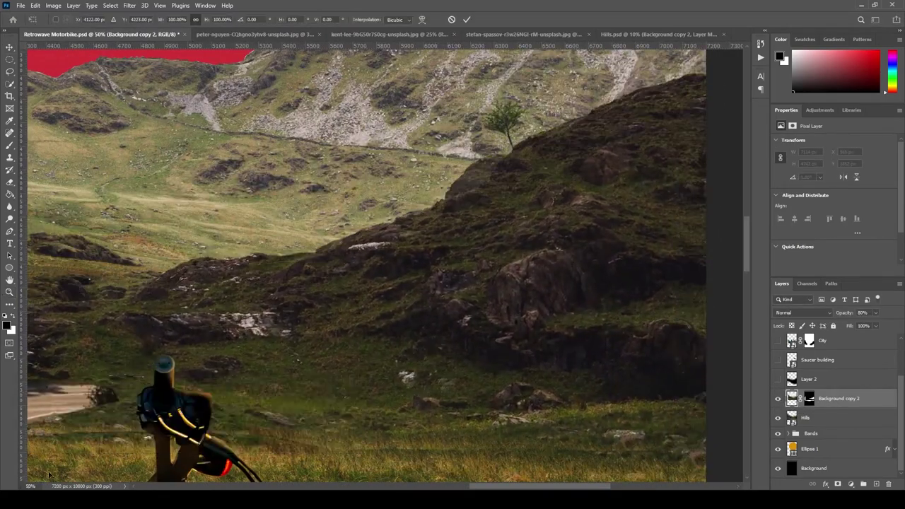
{"action": "key", "text": "ctrl+minus"}
{"action": "key", "text": "ctrl+minus"}
{"action": "key", "text": "ctrl+minus"}
{"action": "key", "text": "Return"}
Step: Convert the imported hill to a smart object and crop its contents close to the hill, saving and closing them
{"action": "right_click", "coordinate": [838, 398]}
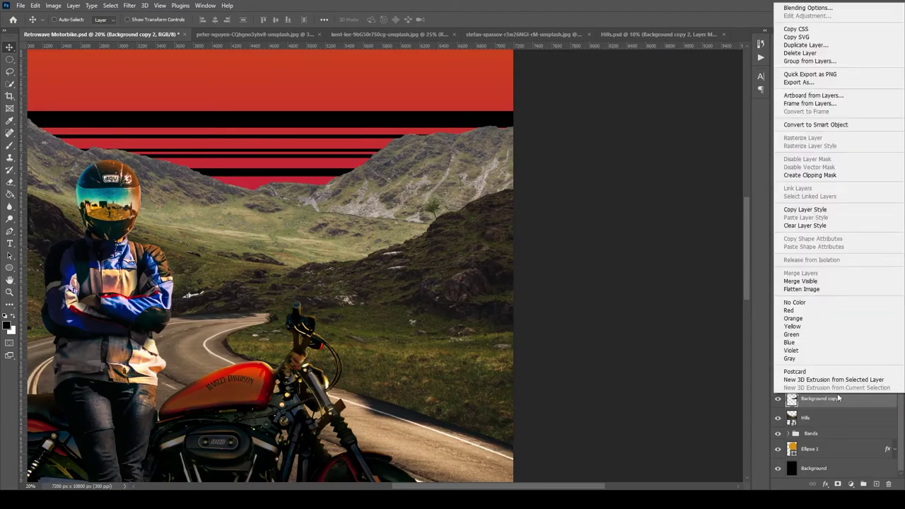
{"action": "left_click", "coordinate": [838, 398]}
{"action": "double_click", "coordinate": [792, 398]}
{"action": "key", "text": "c"}
{"action": "left_click_drag", "start_coordinate": [420, 146], "coordinate": [380, 369]}
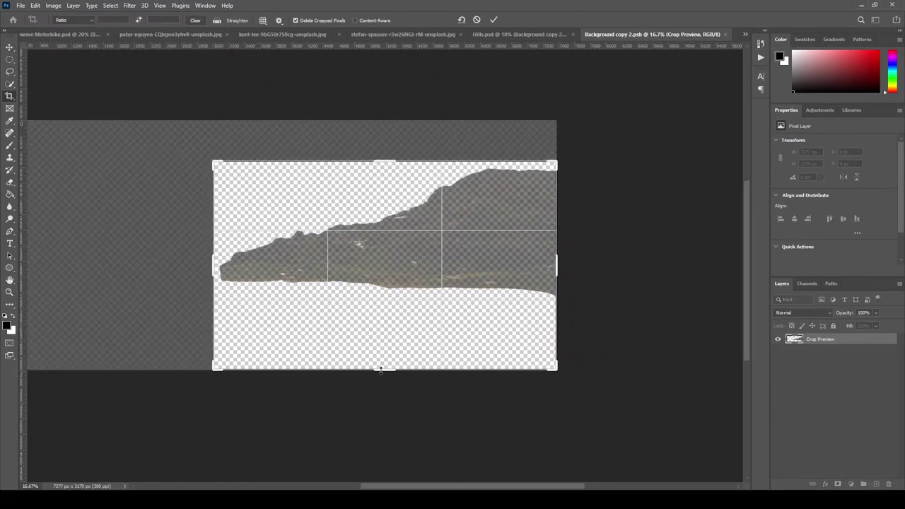
{"action": "key", "text": "Return"}
{"action": "key", "text": "ctrl+s"}
{"action": "key", "text": "ctrl+w"}
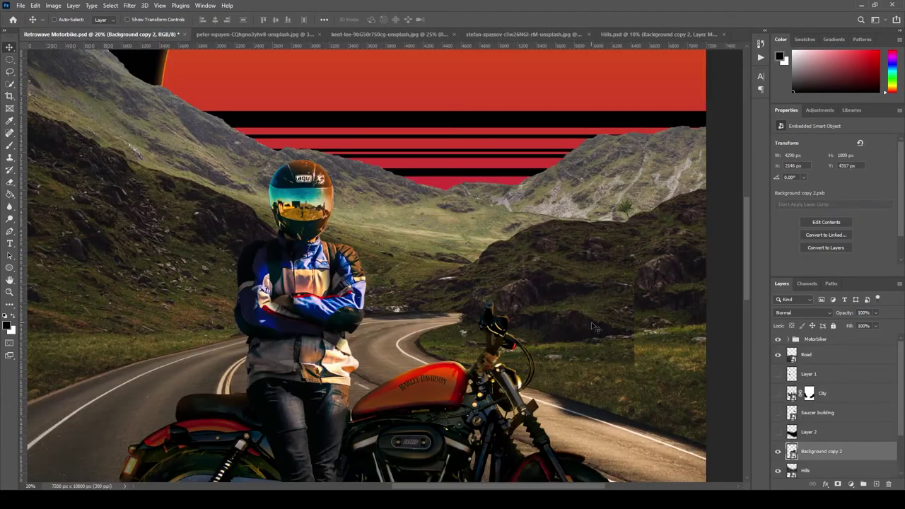
Step: Enlarge the cropped hill to about 4527 px wide and reposition it on the right side of the valley
{"action": "key", "text": "ctrl+t"}
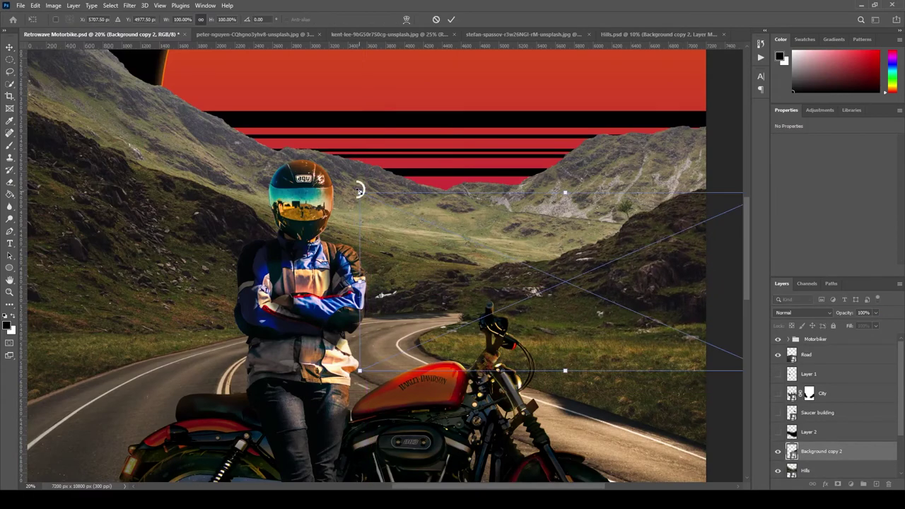
{"action": "left_click_drag", "start_coordinate": [360, 190], "coordinate": [346, 182]}
{"action": "left_click_drag", "start_coordinate": [637, 294], "coordinate": [576, 325]}
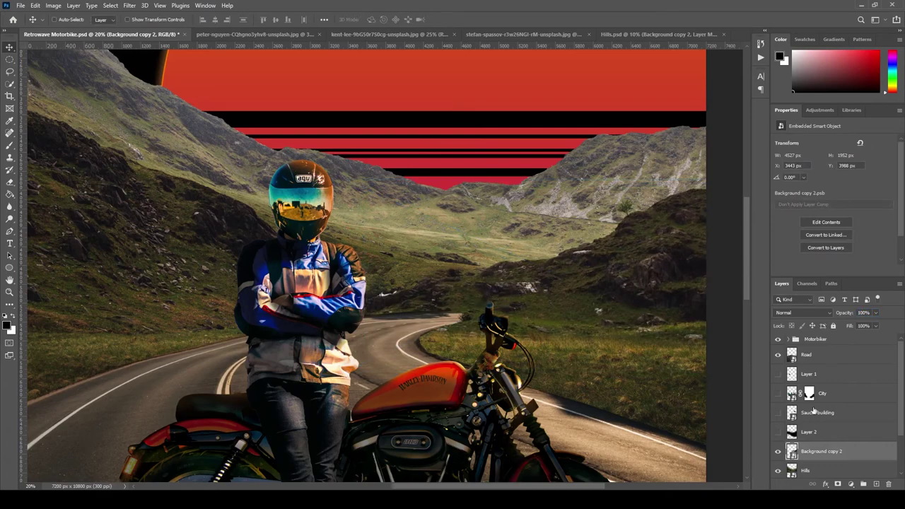
Step: Show the saucer building, set it on the right valley slope and stack the hill, renamed "hill right", in front of it
{"action": "left_click", "coordinate": [778, 412]}
{"action": "left_click", "coordinate": [817, 412]}
{"action": "left_click_drag", "start_coordinate": [553, 218], "coordinate": [543, 241]}
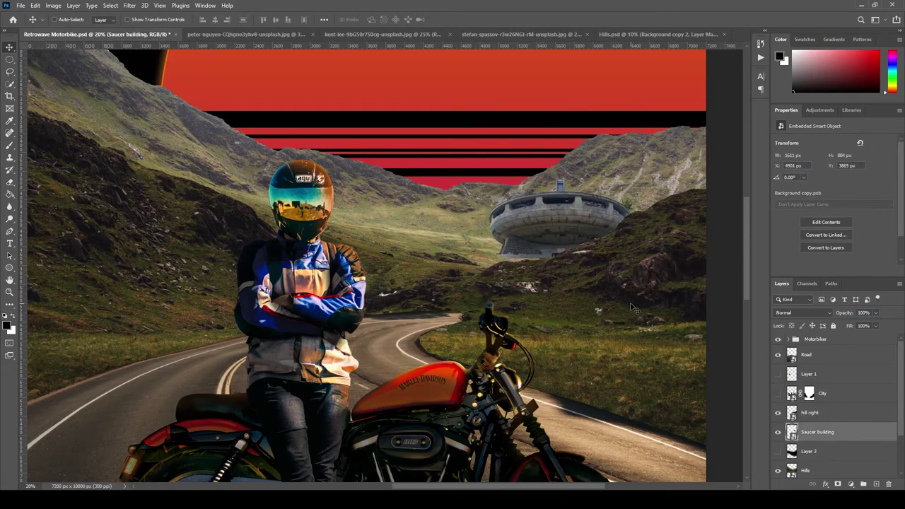
Step: Delete the City, Layer 1 and Layer 2 layers and save the poster
{"action": "left_click", "coordinate": [817, 393]}
{"action": "left_click", "coordinate": [813, 374], "text": "ctrl"}
{"action": "key", "text": "Delete"}
{"action": "left_click", "coordinate": [778, 412]}
{"action": "left_click", "coordinate": [813, 412]}
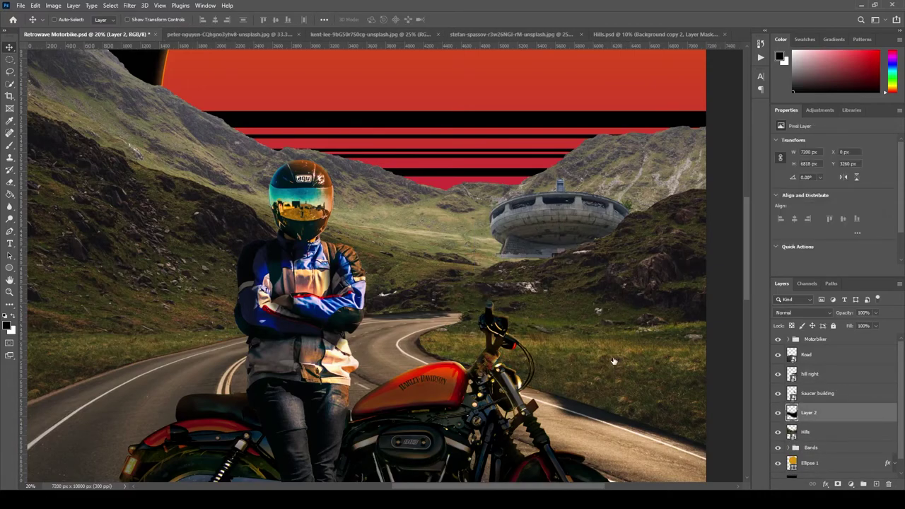
{"action": "key", "text": "Delete"}
{"action": "key", "text": "ctrl+s"}
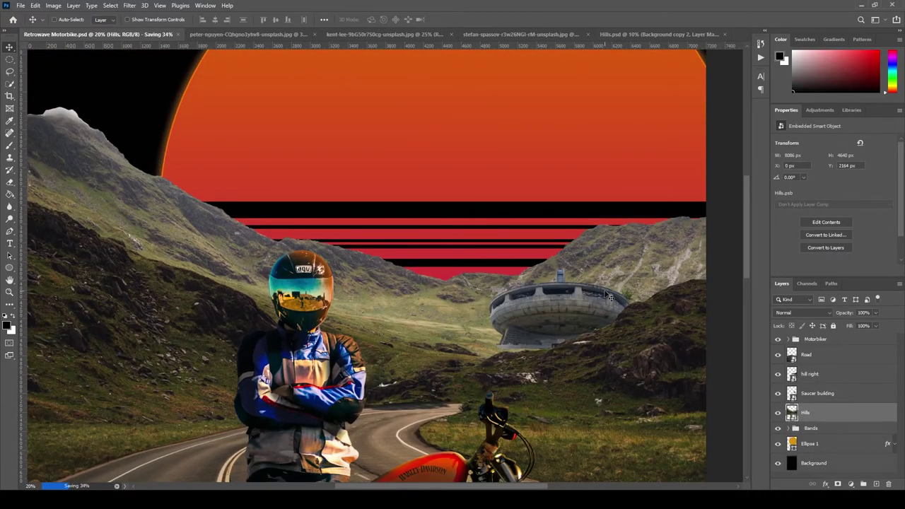
Step: Scale the saucer building down to 38.60% and nestle it behind the right hill's ridge
{"action": "scroll", "coordinate": [610, 298], "scroll_direction": "down", "scroll_amount": 5}
{"action": "scroll", "coordinate": [609, 297], "scroll_direction": "up", "scroll_amount": 4}
{"action": "left_click", "coordinate": [558, 258], "text": "ctrl"}
{"action": "key", "text": "ctrl+t"}
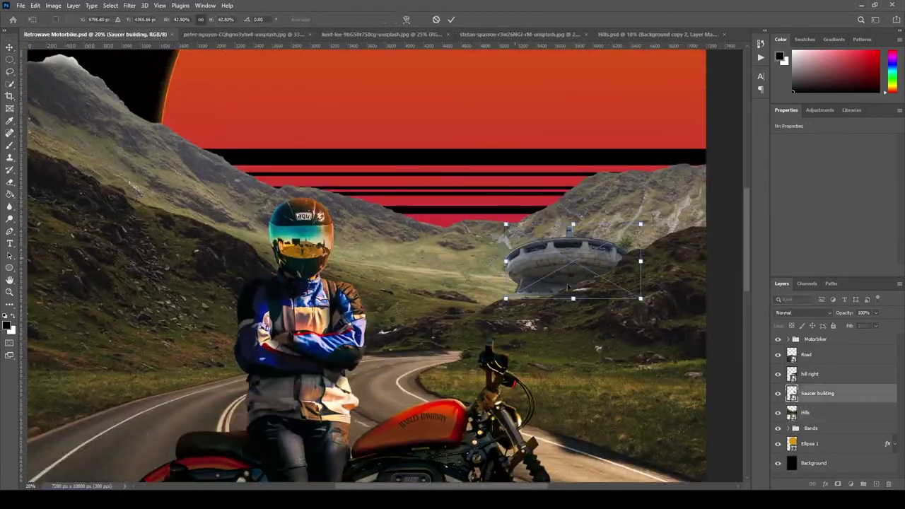
{"action": "left_click_drag", "start_coordinate": [559, 258], "coordinate": [529, 302]}
{"action": "key", "text": "Return"}
{"action": "key", "text": "ctrl+t"}
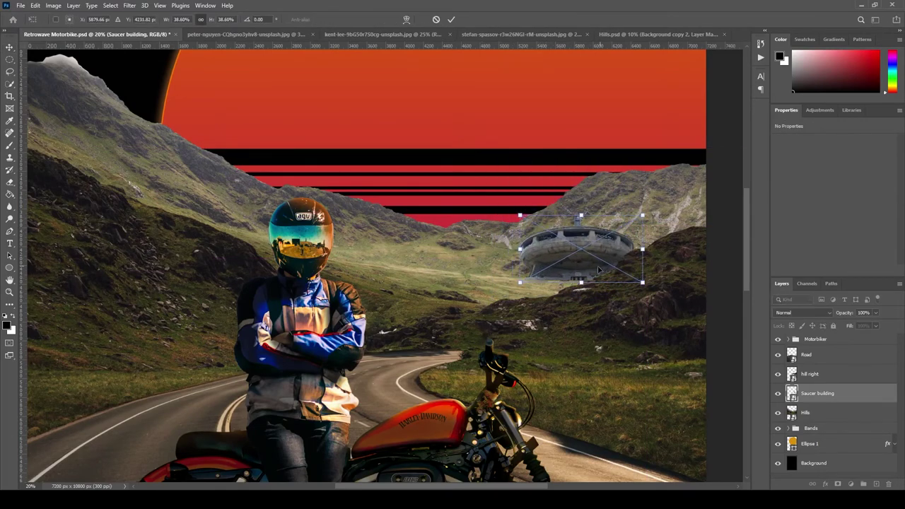
{"action": "key", "text": "Return"}
{"action": "scroll", "coordinate": [529, 301], "scroll_direction": "up", "scroll_amount": 1}
Step: Add a layer mask to the Saucer building layer
{"action": "key", "text": "z"}
{"action": "left_click", "coordinate": [603, 311]}
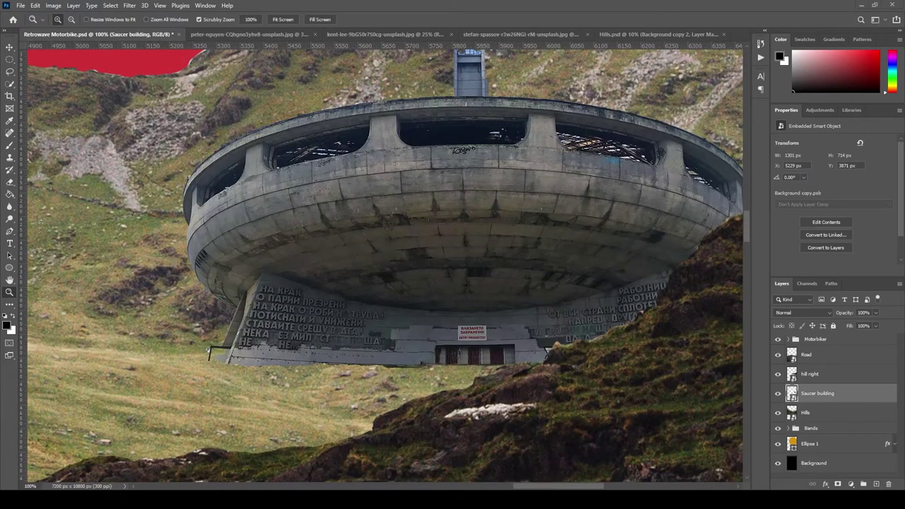
{"action": "left_click", "coordinate": [850, 484]}
{"action": "left_click", "coordinate": [838, 484]}
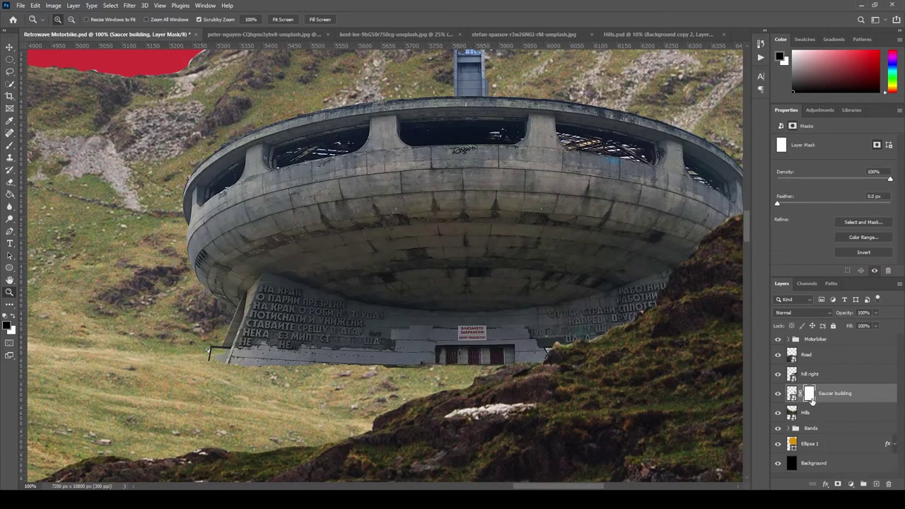
Step: Set up the Smudge tool with a textured 127 px brush at 100% strength for blending the building's mask at its base
{"action": "key", "text": "r"}
{"action": "left_click", "coordinate": [37, 19]}
{"action": "scroll", "coordinate": [387, 266], "scroll_direction": "down", "scroll_amount": 1}
{"action": "left_click", "coordinate": [67, 165]}
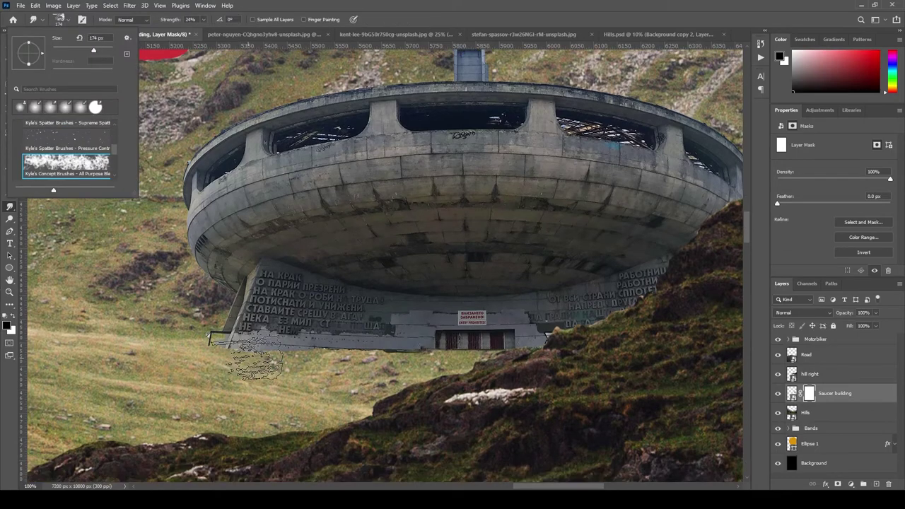
{"action": "left_click", "coordinate": [255, 364]}
{"action": "left_click", "coordinate": [60, 19]}
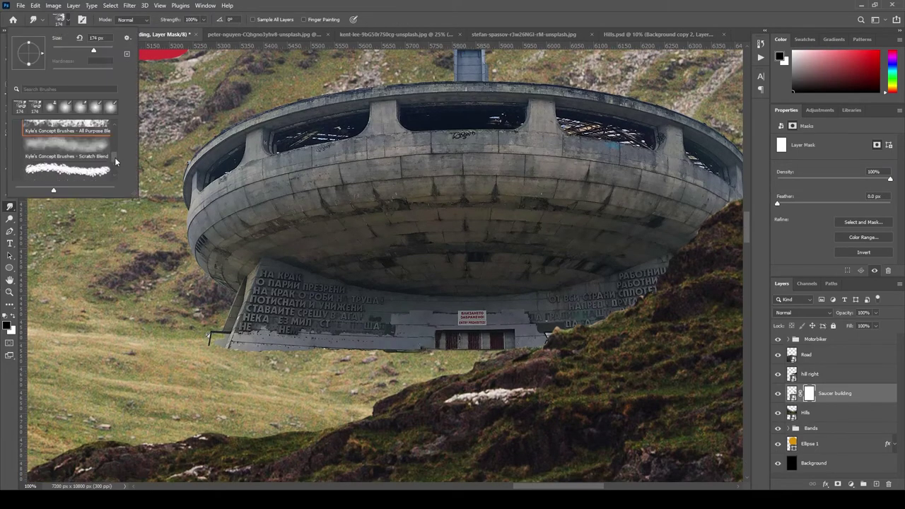
{"action": "left_click", "coordinate": [18, 154]}
{"action": "double_click", "coordinate": [168, 222]}
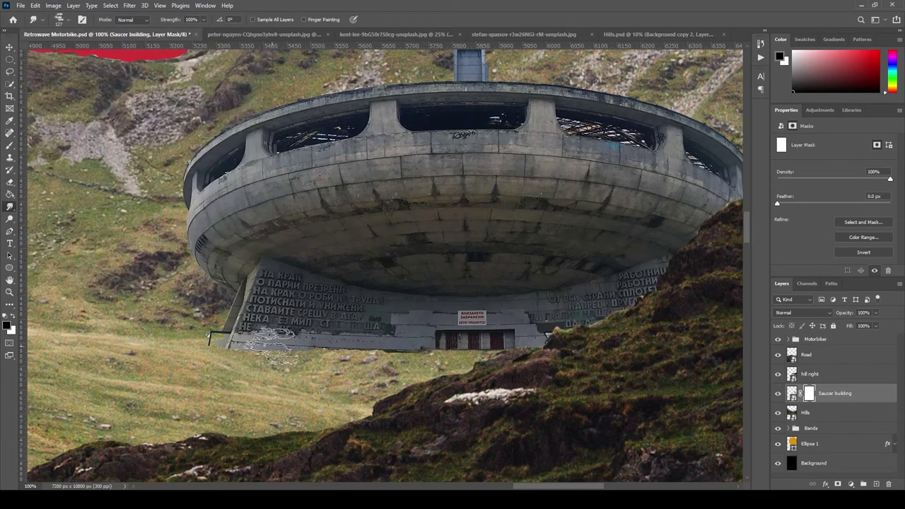
{"action": "left_click", "coordinate": [61, 19]}
{"action": "double_click", "coordinate": [71, 152]}
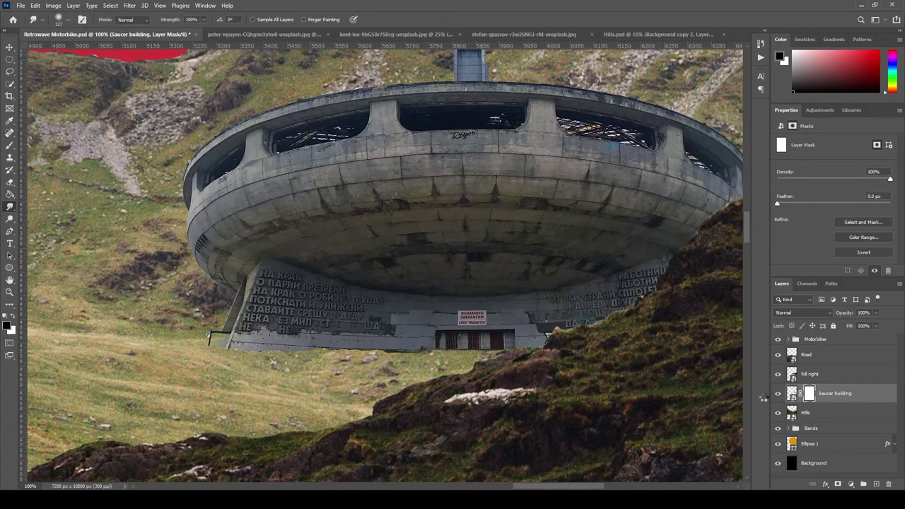
{"action": "key", "text": "2"}
{"action": "key", "text": "F5"}
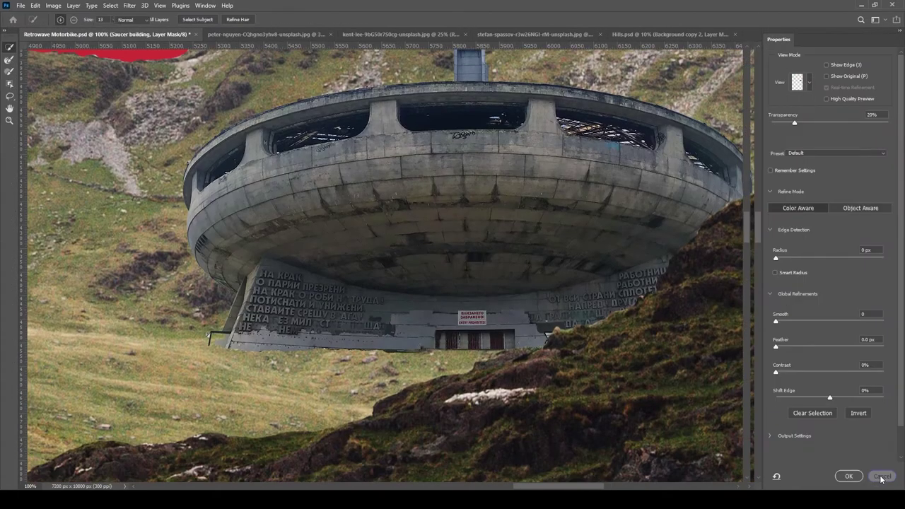
{"action": "key", "text": "F5"}
Step: Set up the Brush tool with the Soft Round Pressure Size brush for painting on masks
{"action": "key", "text": "b"}
{"action": "key", "text": "r"}
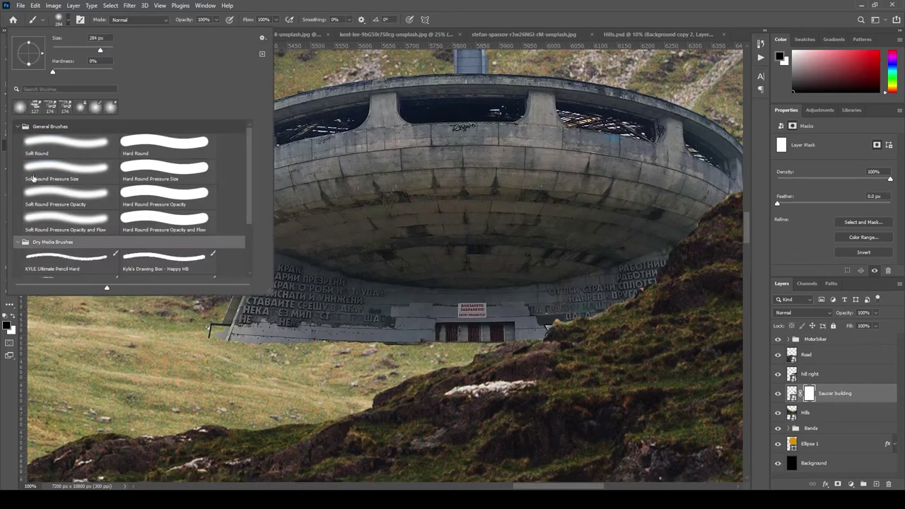
{"action": "left_click", "coordinate": [67, 21]}
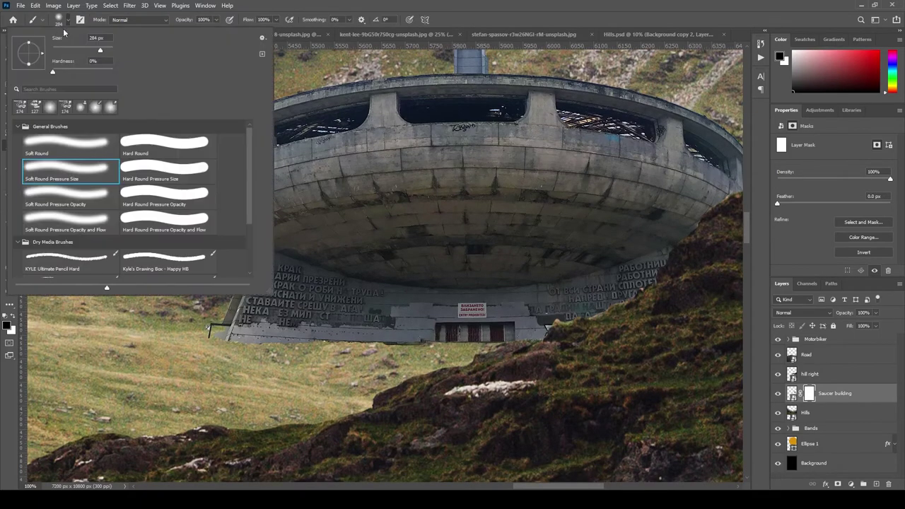
{"action": "key", "text": "Escape"}
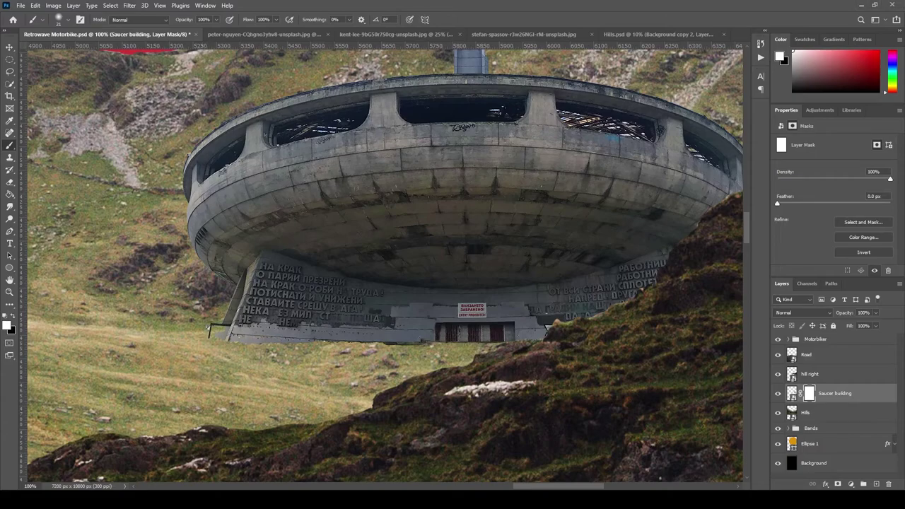
Step: Add a Hue/Saturation adjustment clipped to the saucer building, colorized with Hue 33, Saturation 100 and Lightness +29
{"action": "key", "text": "ctrl+minus"}
{"action": "key", "text": "ctrl+minus"}
{"action": "left_click_drag", "start_coordinate": [395, 297], "coordinate": [380, 357]}
{"action": "left_click", "coordinate": [850, 483]}
{"action": "left_click", "coordinate": [841, 402]}
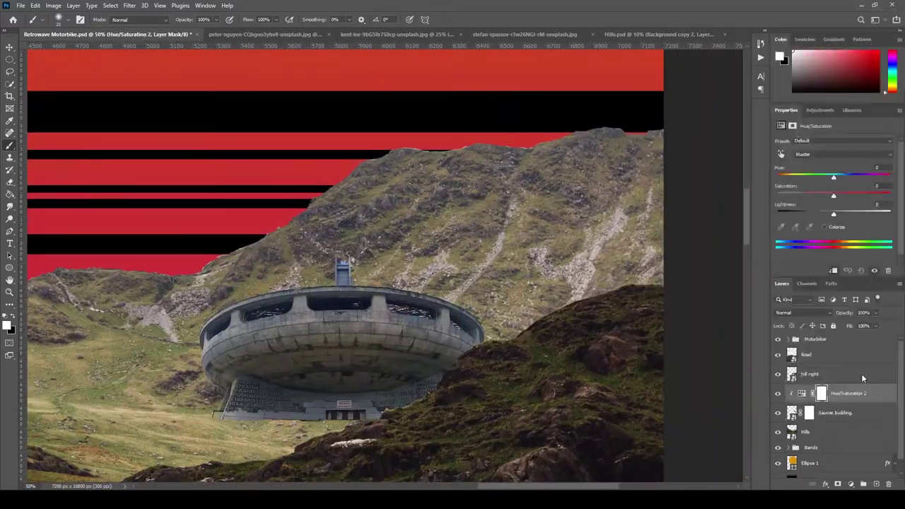
{"action": "left_click_drag", "start_coordinate": [805, 195], "coordinate": [835, 195]}
{"action": "left_click_drag", "start_coordinate": [783, 176], "coordinate": [788, 176]}
{"action": "left_click_drag", "start_coordinate": [833, 213], "coordinate": [850, 213]}
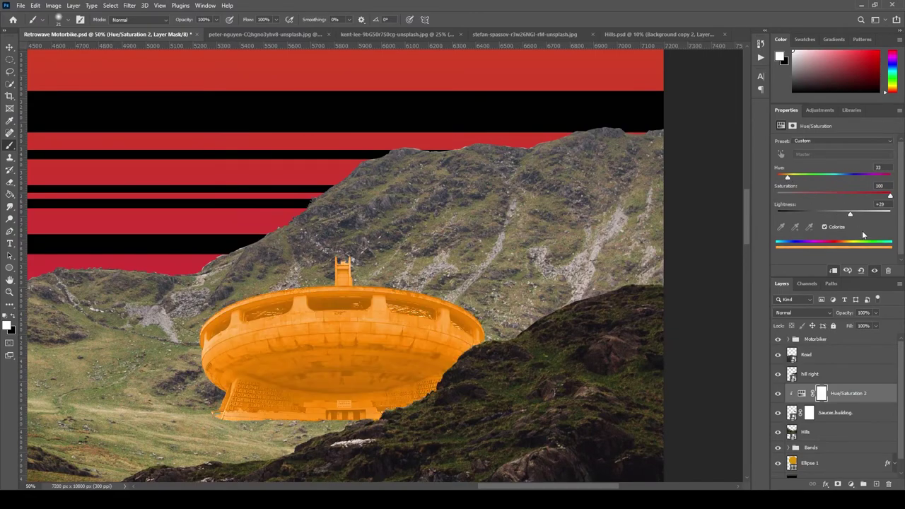
Step: Invert the orange adjustment's mask and paint the warm highlight back onto the building's upper rim, pillars and tower
{"action": "left_click", "coordinate": [792, 125]}
{"action": "key", "text": "ctrl+i"}
{"action": "key", "text": "ctrl+plus"}
{"action": "key", "text": "ctrl+plus"}
{"action": "key", "text": "ctrl+plus"}
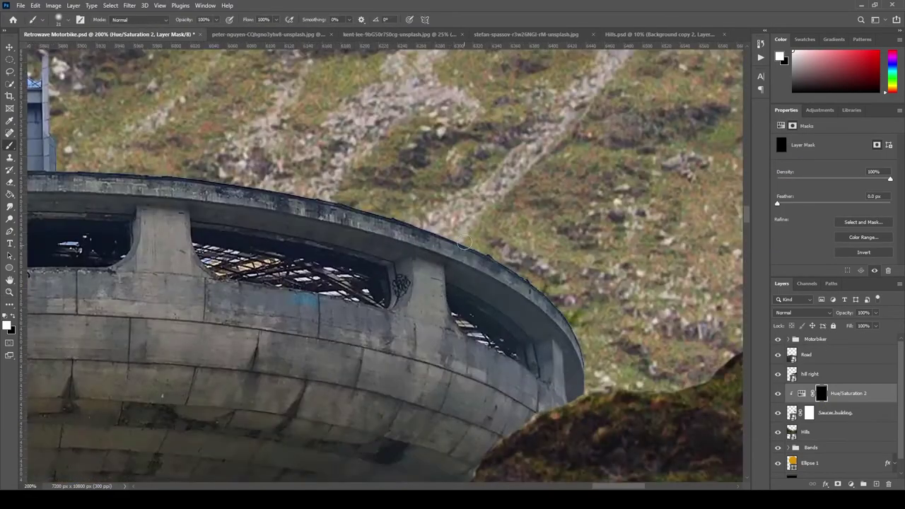
{"action": "mouse_move", "coordinate": [581, 330]}
{"action": "left_mouse_down"}
{"action": "mouse_move", "coordinate": [424, 276]}
{"action": "mouse_move", "coordinate": [212, 282]}
{"action": "left_mouse_up"}
{"action": "scroll", "coordinate": [366, 262], "scroll_direction": "down", "scroll_amount": 10}
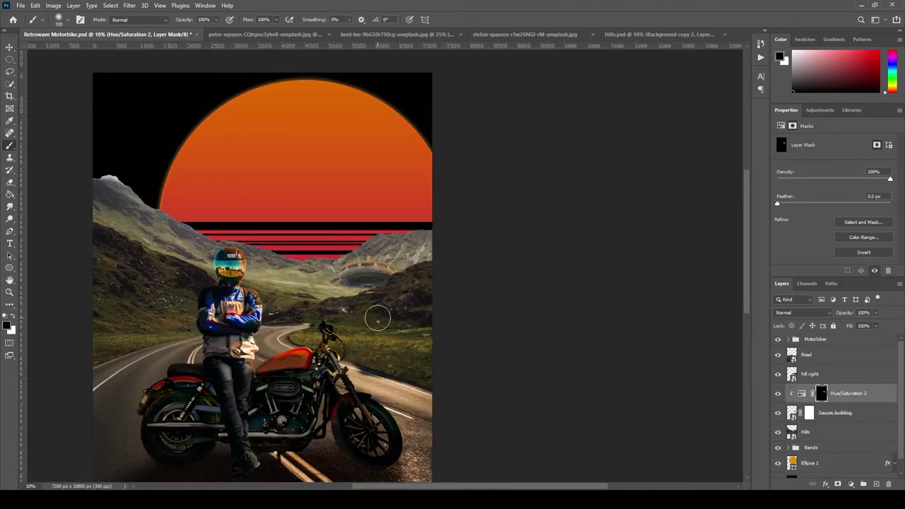
{"action": "scroll", "coordinate": [377, 319], "scroll_direction": "up", "scroll_amount": 5}
Step: Group the building and its adjustment in a group named Saucer building, and rename the adjustment Highlights
{"action": "right_click", "coordinate": [785, 393]}
{"action": "left_click", "coordinate": [851, 484]}
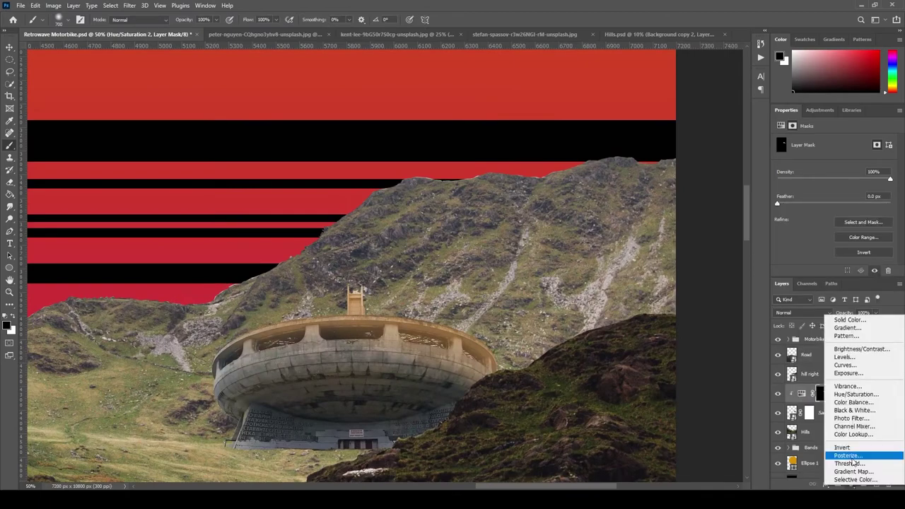
{"action": "left_click", "coordinate": [813, 393]}
{"action": "left_click", "coordinate": [813, 412], "text": "shift"}
{"action": "right_click", "coordinate": [813, 403]}
{"action": "left_click", "coordinate": [820, 178]}
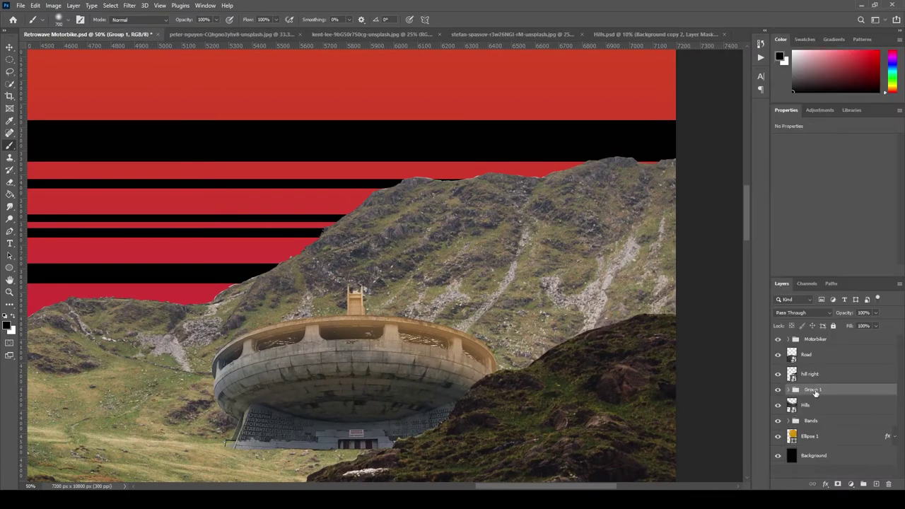
{"action": "left_click", "coordinate": [789, 390]}
{"action": "left_click", "coordinate": [809, 404]}
Step: Add a clipped Hue/Saturation layer named Shadows with Saturation +52 and Lightness -60, masked to the building's underside and base
{"action": "left_click_drag", "start_coordinate": [833, 213], "coordinate": [800, 215]}
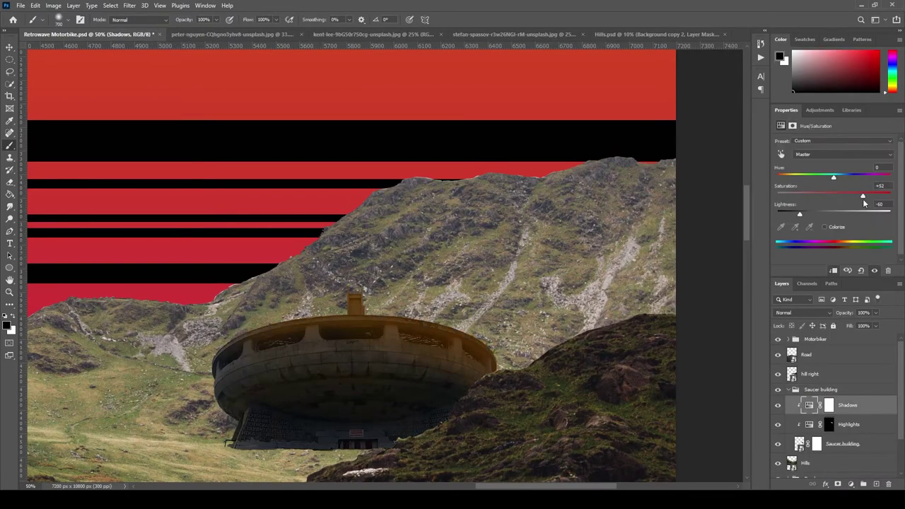
{"action": "left_click", "coordinate": [824, 227]}
{"action": "key", "text": "ctrl+i"}
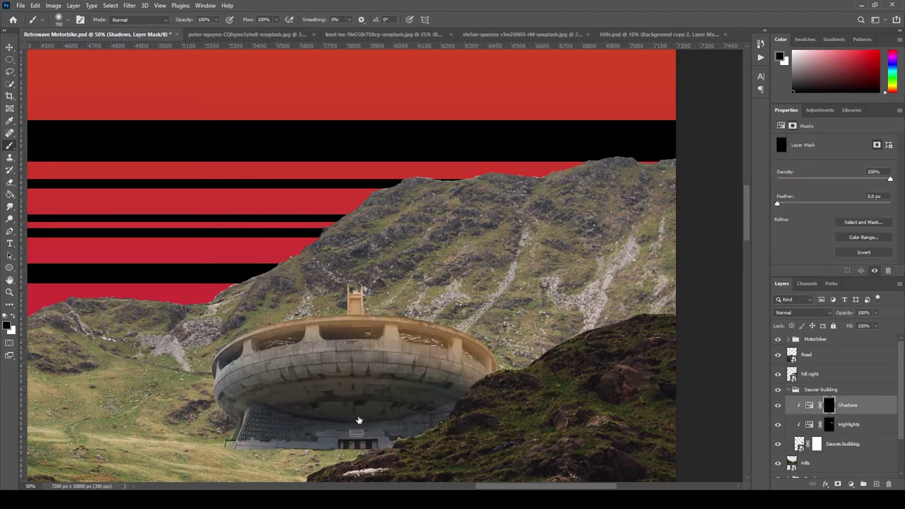
{"action": "mouse_move", "coordinate": [329, 451]}
{"action": "left_mouse_down"}
{"action": "mouse_move", "coordinate": [351, 440]}
{"action": "mouse_move", "coordinate": [425, 448]}
{"action": "mouse_move", "coordinate": [284, 446]}
{"action": "mouse_move", "coordinate": [98, 385]}
{"action": "mouse_move", "coordinate": [340, 478]}
{"action": "left_mouse_up"}
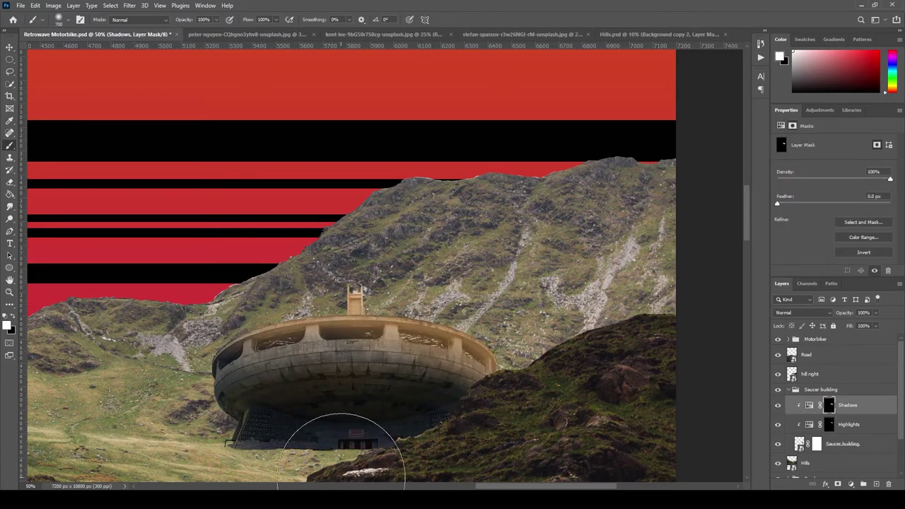
Step: Paint the Highlights mask black over the building's right-hand window openings and the recess beneath the rim
{"action": "scroll", "coordinate": [467, 342], "scroll_direction": "up", "scroll_amount": 4}
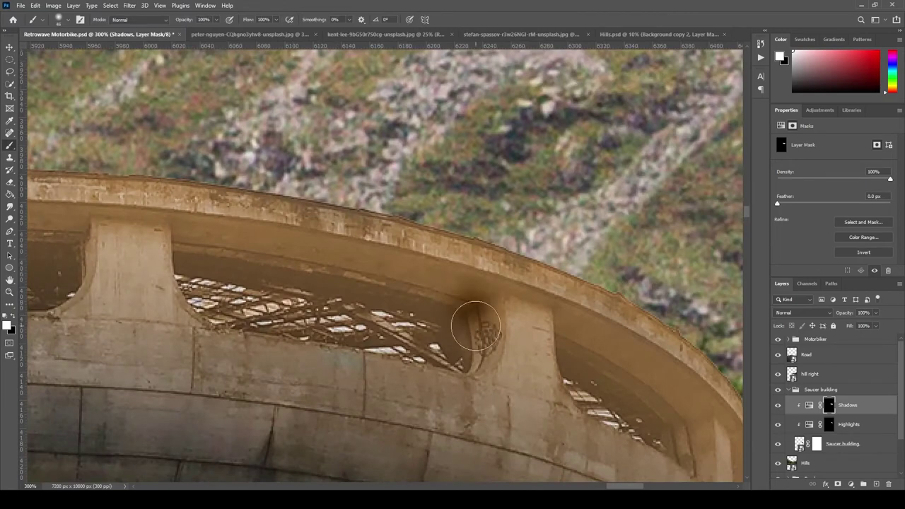
{"action": "key", "text": "alt+bracketleft"}
{"action": "mouse_move", "coordinate": [471, 327]}
{"action": "left_mouse_down"}
{"action": "mouse_move", "coordinate": [491, 333]}
{"action": "mouse_move", "coordinate": [417, 337]}
{"action": "left_mouse_up"}
{"action": "mouse_move", "coordinate": [601, 382]}
{"action": "left_mouse_down"}
{"action": "mouse_move", "coordinate": [597, 327]}
{"action": "mouse_move", "coordinate": [660, 377]}
{"action": "mouse_move", "coordinate": [659, 416]}
{"action": "mouse_move", "coordinate": [582, 386]}
{"action": "mouse_move", "coordinate": [665, 441]}
{"action": "left_mouse_up"}
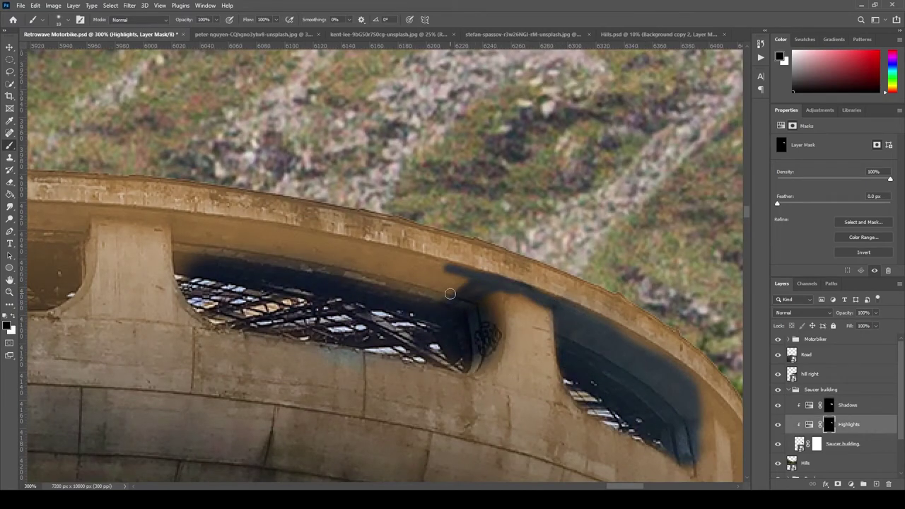
{"action": "key", "text": "bracketright"}
{"action": "key", "text": "bracketright"}
{"action": "left_click_drag", "start_coordinate": [450, 292], "coordinate": [434, 273]}
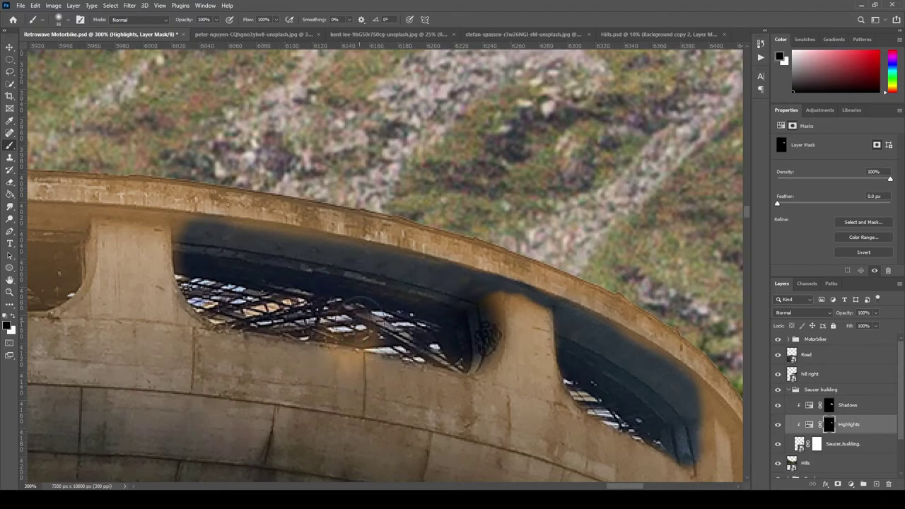
{"action": "left_click_drag", "start_coordinate": [185, 250], "coordinate": [468, 293]}
Step: Refine the Highlights mask along the pillar edges and central window openings with a small brush
{"action": "key", "text": "ctrl+plus"}
{"action": "key", "text": "ctrl+plus"}
{"action": "mouse_move", "coordinate": [522, 234]}
{"action": "left_mouse_down"}
{"action": "mouse_move", "coordinate": [464, 233]}
{"action": "mouse_move", "coordinate": [392, 263]}
{"action": "left_mouse_up"}
{"action": "key", "text": "bracketright"}
{"action": "mouse_move", "coordinate": [460, 297]}
{"action": "left_mouse_down"}
{"action": "mouse_move", "coordinate": [289, 314]}
{"action": "mouse_move", "coordinate": [516, 329]}
{"action": "left_mouse_up"}
{"action": "mouse_move", "coordinate": [424, 311]}
{"action": "left_mouse_down"}
{"action": "mouse_move", "coordinate": [203, 253]}
{"action": "mouse_move", "coordinate": [457, 210]}
{"action": "mouse_move", "coordinate": [156, 227]}
{"action": "mouse_move", "coordinate": [222, 328]}
{"action": "mouse_move", "coordinate": [529, 317]}
{"action": "left_mouse_up"}
{"action": "scroll", "coordinate": [354, 297], "scroll_direction": "left", "scroll_amount": 10}
{"action": "left_click_drag", "start_coordinate": [165, 271], "coordinate": [477, 329]}
Step: Mask the highlights out of the window openings at the building's far left end
{"action": "scroll", "coordinate": [477, 328], "scroll_direction": "left", "scroll_amount": 10}
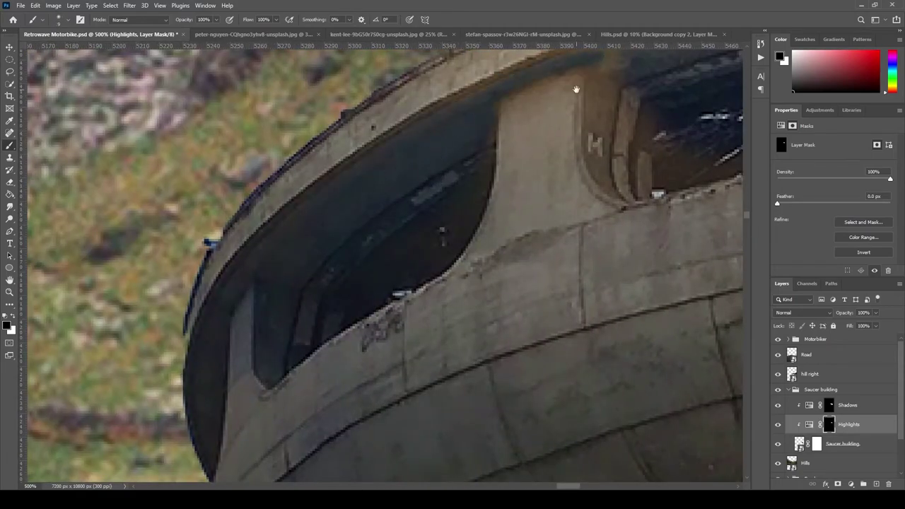
{"action": "mouse_move", "coordinate": [576, 89]}
{"action": "left_mouse_down"}
{"action": "mouse_move", "coordinate": [303, 148]}
{"action": "mouse_move", "coordinate": [353, 228]}
{"action": "mouse_move", "coordinate": [111, 238]}
{"action": "mouse_move", "coordinate": [380, 190]}
{"action": "mouse_move", "coordinate": [461, 318]}
{"action": "mouse_move", "coordinate": [63, 378]}
{"action": "mouse_move", "coordinate": [243, 321]}
{"action": "left_mouse_up"}
{"action": "mouse_move", "coordinate": [243, 321]}
{"action": "left_mouse_down"}
{"action": "mouse_move", "coordinate": [228, 335]}
{"action": "mouse_move", "coordinate": [436, 287]}
{"action": "left_mouse_up"}
{"action": "scroll", "coordinate": [288, 319], "scroll_direction": "right", "scroll_amount": 15}
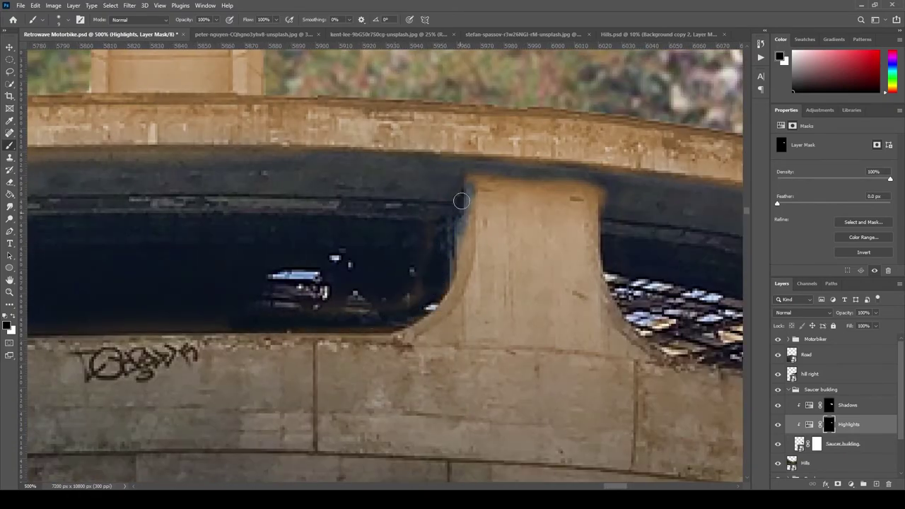
Step: Mask the highlights off the left side and recessed front of the building's tower
{"action": "scroll", "coordinate": [302, 257], "scroll_direction": "left", "scroll_amount": 5}
{"action": "scroll", "coordinate": [480, 119], "scroll_direction": "right", "scroll_amount": 15}
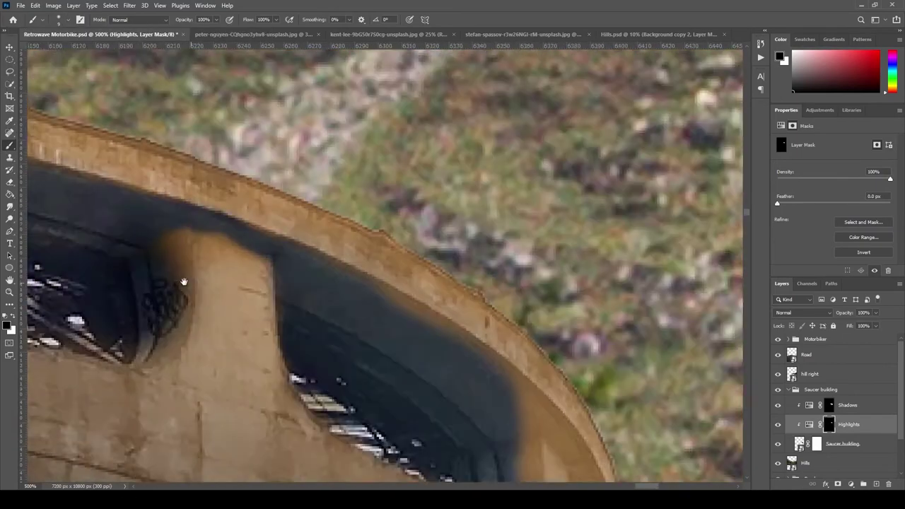
{"action": "scroll", "coordinate": [212, 283], "scroll_direction": "right", "scroll_amount": 6}
{"action": "scroll", "coordinate": [278, 312], "scroll_direction": "down", "scroll_amount": 6}
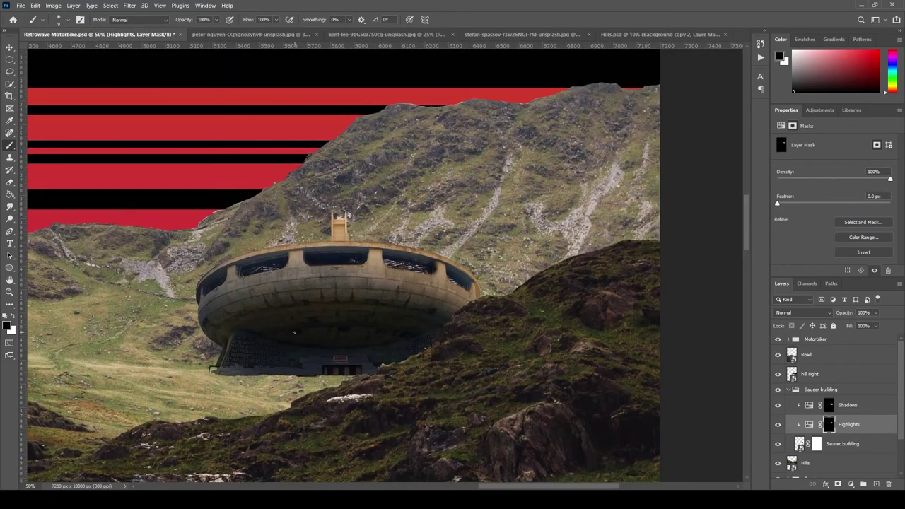
{"action": "scroll", "coordinate": [309, 233], "scroll_direction": "up", "scroll_amount": 5}
{"action": "left_click_drag", "start_coordinate": [263, 187], "coordinate": [270, 238]}
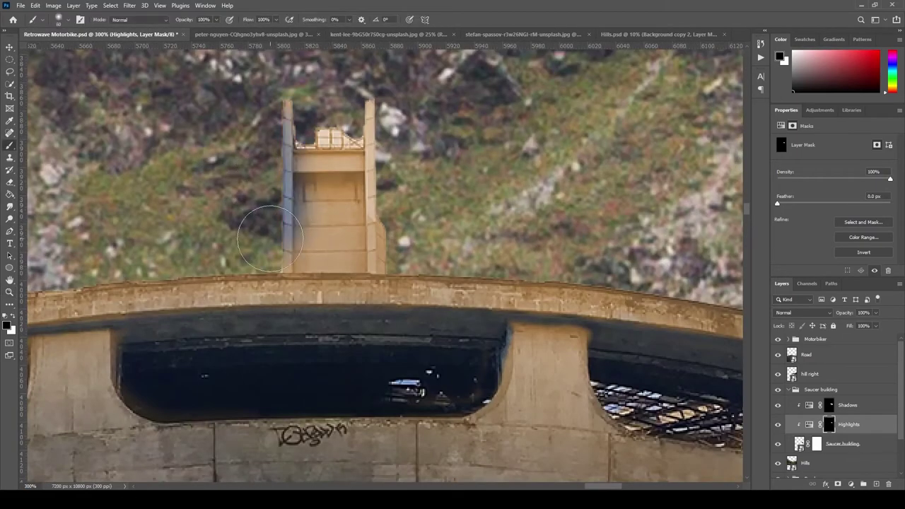
Step: Paint white on the Shadows mask to darken the interior of the building's central window
{"action": "key", "text": "alt+bracketright"}
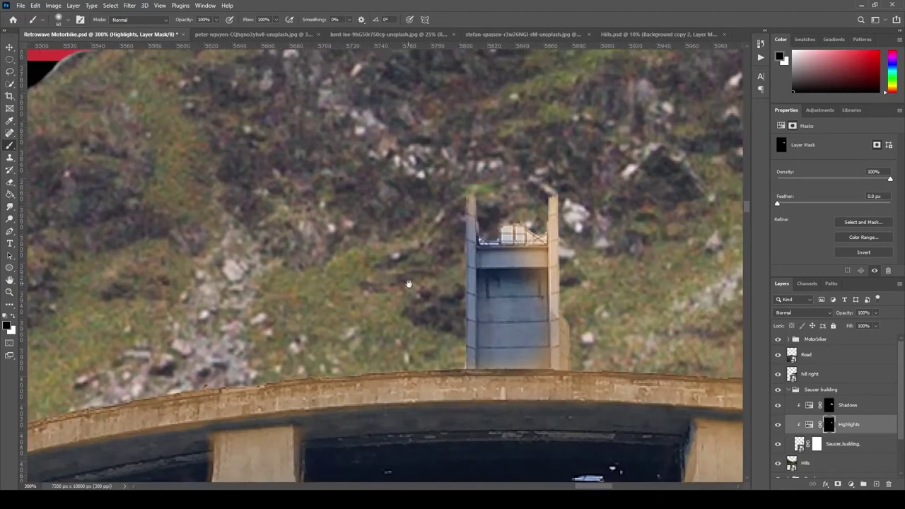
{"action": "scroll", "coordinate": [442, 375], "scroll_direction": "down", "scroll_amount": 3}
{"action": "scroll", "coordinate": [442, 375], "scroll_direction": "right", "scroll_amount": 4}
{"action": "key", "text": "x"}
{"action": "scroll", "coordinate": [425, 332], "scroll_direction": "left", "scroll_amount": 4}
{"action": "scroll", "coordinate": [391, 277], "scroll_direction": "down", "scroll_amount": 1}
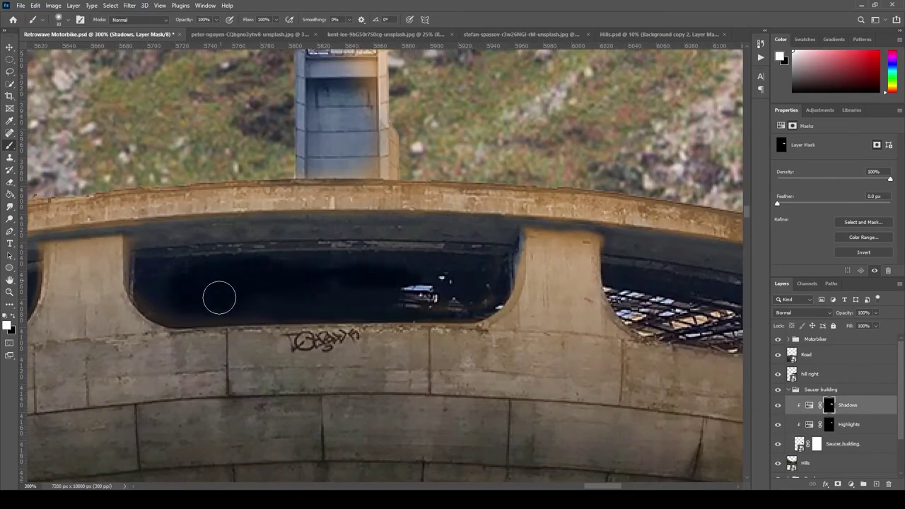
{"action": "mouse_move", "coordinate": [219, 297]}
{"action": "left_mouse_down"}
{"action": "mouse_move", "coordinate": [215, 306]}
{"action": "mouse_move", "coordinate": [351, 319]}
{"action": "left_mouse_up"}
Step: Paint shadows into the left window openings and under the rim at the building's left end
{"action": "scroll", "coordinate": [351, 319], "scroll_direction": "left", "scroll_amount": 2}
{"action": "scroll", "coordinate": [319, 228], "scroll_direction": "left", "scroll_amount": 8}
{"action": "mouse_move", "coordinate": [452, 205]}
{"action": "left_mouse_down"}
{"action": "mouse_move", "coordinate": [319, 228]}
{"action": "mouse_move", "coordinate": [233, 269]}
{"action": "left_mouse_up"}
{"action": "scroll", "coordinate": [366, 222], "scroll_direction": "left", "scroll_amount": 3}
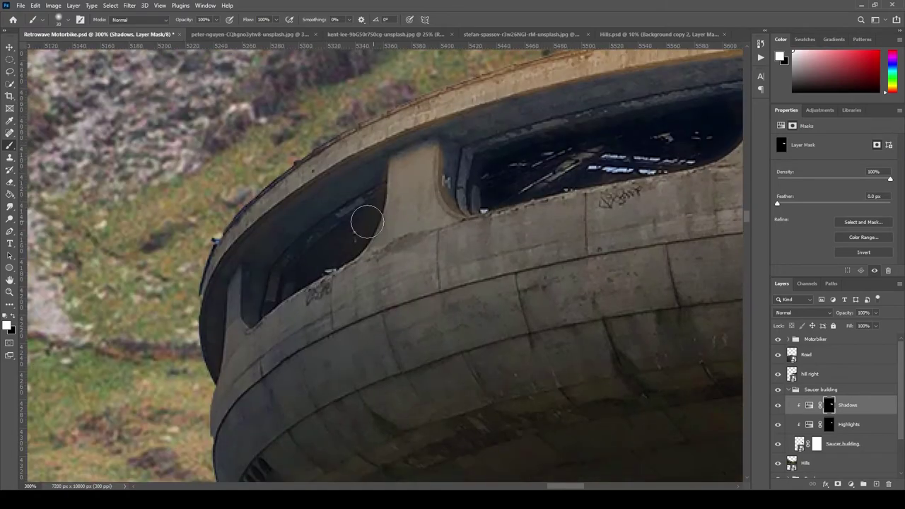
{"action": "left_click_drag", "start_coordinate": [367, 222], "coordinate": [353, 226]}
{"action": "mouse_move", "coordinate": [254, 298]}
{"action": "left_mouse_down"}
{"action": "mouse_move", "coordinate": [373, 174]}
{"action": "mouse_move", "coordinate": [356, 219]}
{"action": "mouse_move", "coordinate": [378, 191]}
{"action": "left_mouse_up"}
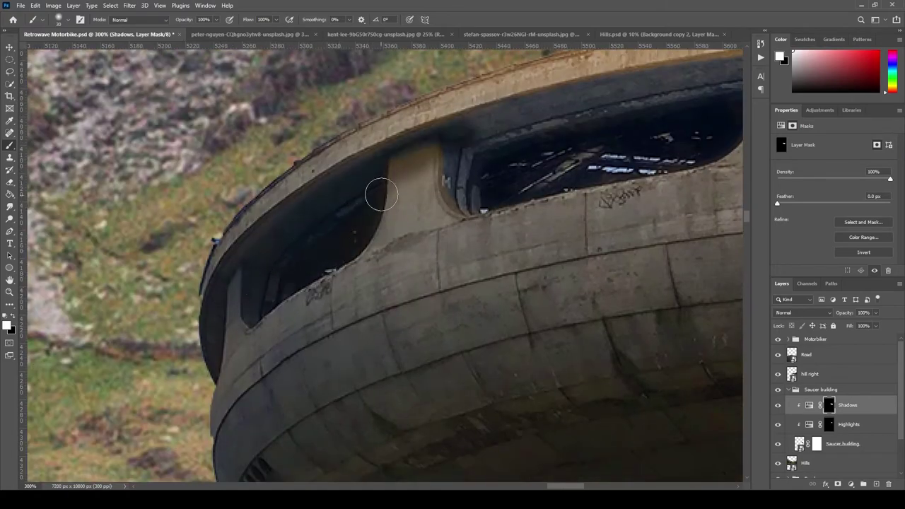
Step: Paint shadows beneath the rim from the central window across to the building's right-hand openings
{"action": "scroll", "coordinate": [523, 162], "scroll_direction": "right", "scroll_amount": 8}
{"action": "scroll", "coordinate": [523, 162], "scroll_direction": "up", "scroll_amount": 2}
{"action": "left_click_drag", "start_coordinate": [312, 202], "coordinate": [509, 202]}
{"action": "scroll", "coordinate": [509, 202], "scroll_direction": "right", "scroll_amount": 2}
{"action": "scroll", "coordinate": [509, 202], "scroll_direction": "right", "scroll_amount": 6}
{"action": "mouse_move", "coordinate": [509, 311]}
{"action": "left_mouse_down"}
{"action": "mouse_move", "coordinate": [330, 283]}
{"action": "mouse_move", "coordinate": [226, 290]}
{"action": "left_mouse_up"}
{"action": "scroll", "coordinate": [377, 358], "scroll_direction": "right", "scroll_amount": 6}
{"action": "left_click_drag", "start_coordinate": [378, 357], "coordinate": [397, 382]}
{"action": "scroll", "coordinate": [398, 383], "scroll_direction": "up", "scroll_amount": 2}
{"action": "scroll", "coordinate": [318, 283], "scroll_direction": "down", "scroll_amount": 5}
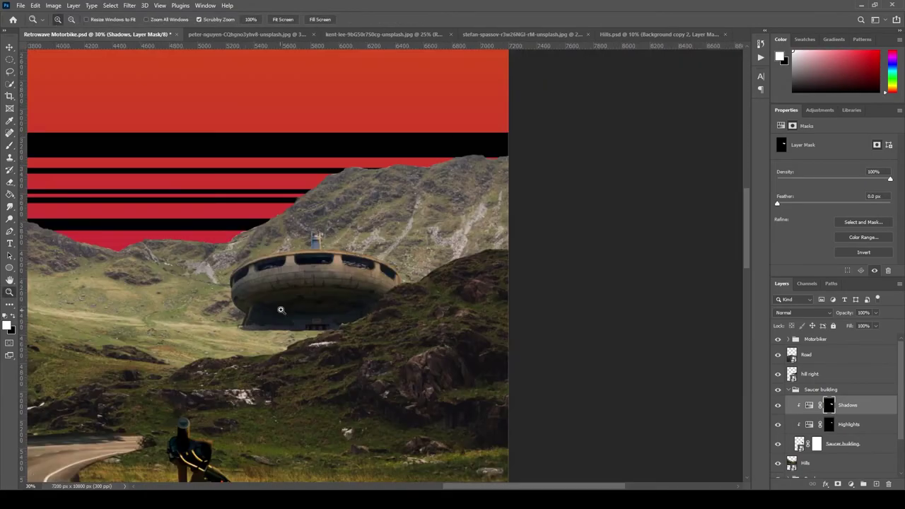
Step: Touch up the shadows where the window pillars meet the rim and save the poster
{"action": "scroll", "coordinate": [240, 187], "scroll_direction": "up", "scroll_amount": 5}
{"action": "scroll", "coordinate": [410, 261], "scroll_direction": "right", "scroll_amount": 6}
{"action": "scroll", "coordinate": [409, 261], "scroll_direction": "down", "scroll_amount": 2}
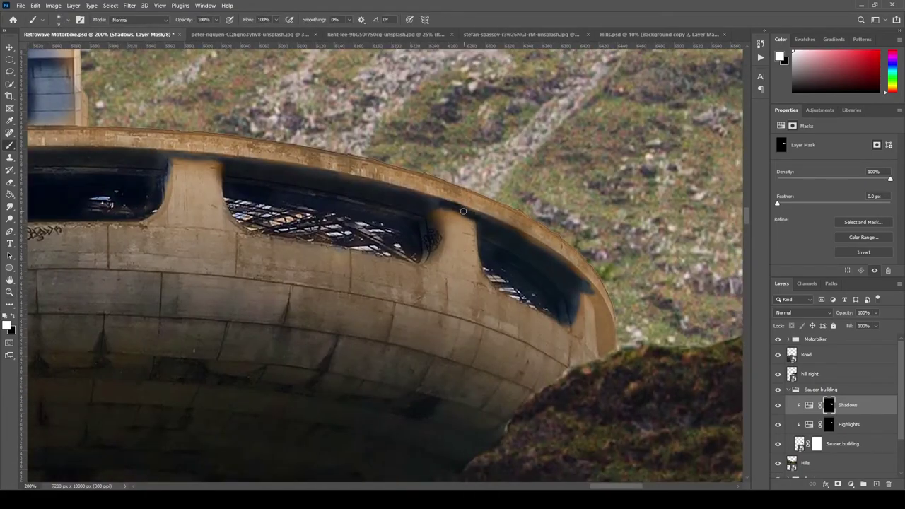
{"action": "scroll", "coordinate": [543, 304], "scroll_direction": "left", "scroll_amount": 8}
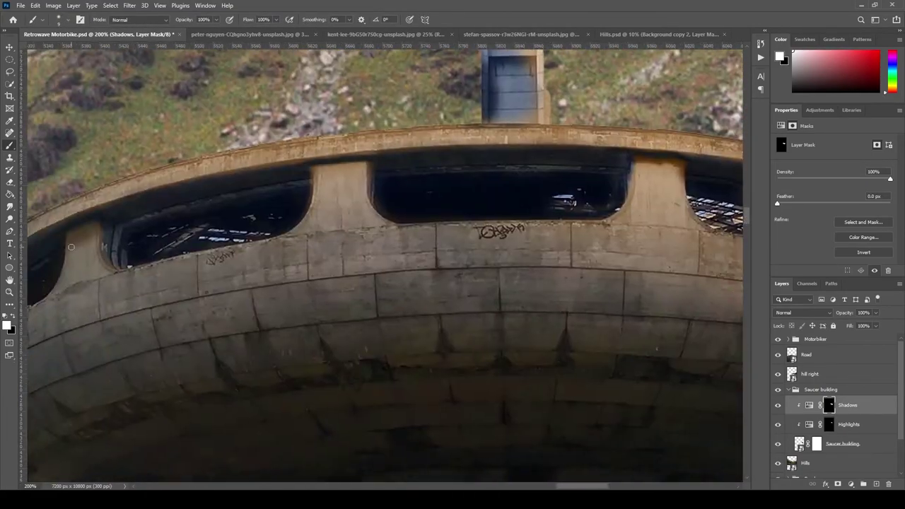
{"action": "scroll", "coordinate": [210, 244], "scroll_direction": "down", "scroll_amount": 3}
{"action": "scroll", "coordinate": [210, 244], "scroll_direction": "right", "scroll_amount": 4}
{"action": "scroll", "coordinate": [487, 245], "scroll_direction": "up", "scroll_amount": 4}
{"action": "scroll", "coordinate": [487, 245], "scroll_direction": "right", "scroll_amount": 4}
{"action": "scroll", "coordinate": [338, 194], "scroll_direction": "down", "scroll_amount": 5}
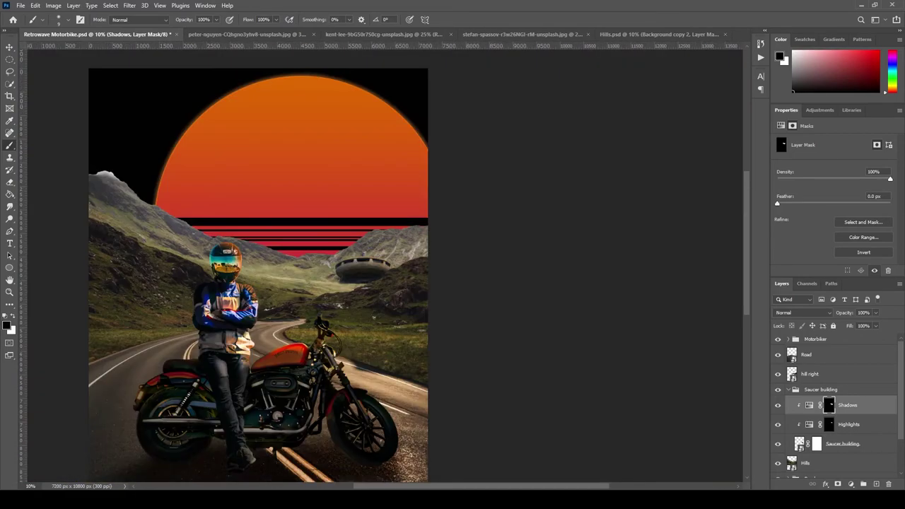
{"action": "key", "text": "ctrl+s"}
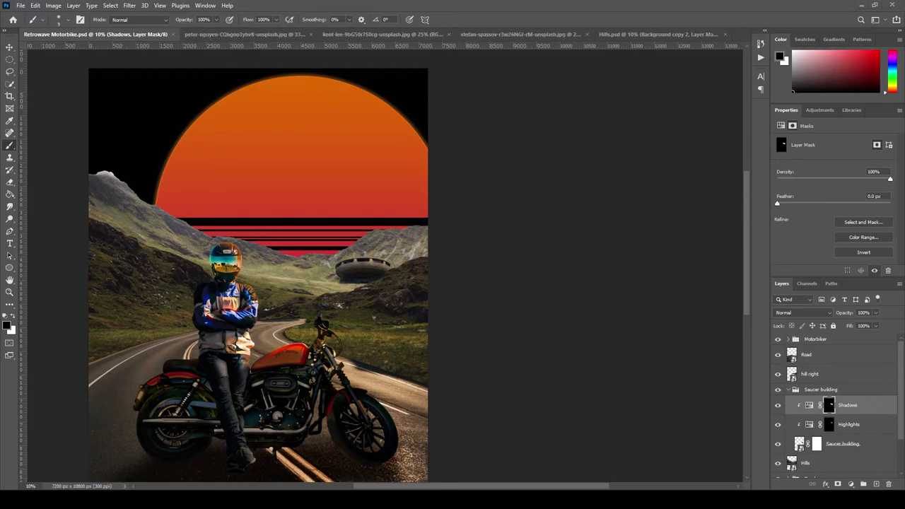
Step: Examine the grass, sky bands and motorbike up close, and review the whole poster
{"action": "key", "text": "z"}
{"action": "left_click", "coordinate": [374, 374]}
{"action": "scroll", "coordinate": [236, 202], "scroll_direction": "up", "scroll_amount": 5}
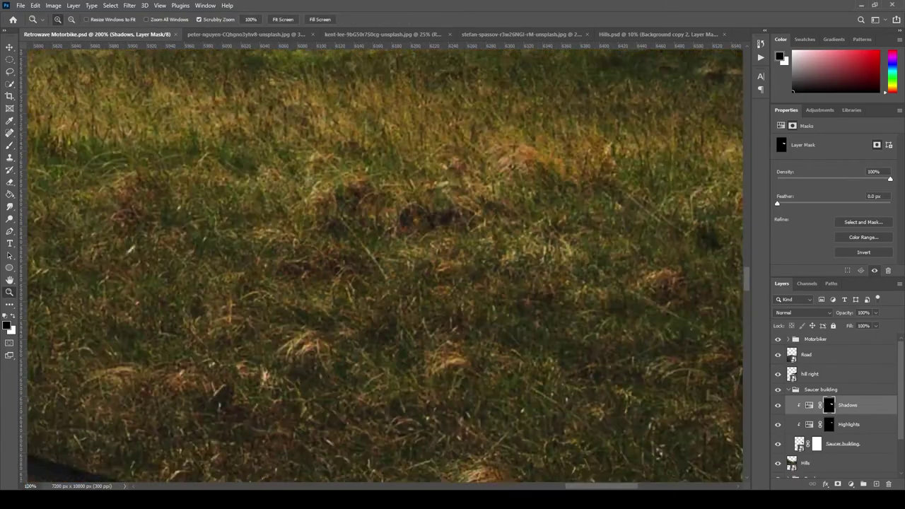
{"action": "scroll", "coordinate": [237, 202], "scroll_direction": "right", "scroll_amount": 5}
{"action": "key", "text": "v"}
{"action": "scroll", "coordinate": [441, 343], "scroll_direction": "up", "scroll_amount": 5}
{"action": "scroll", "coordinate": [440, 343], "scroll_direction": "left", "scroll_amount": 5}
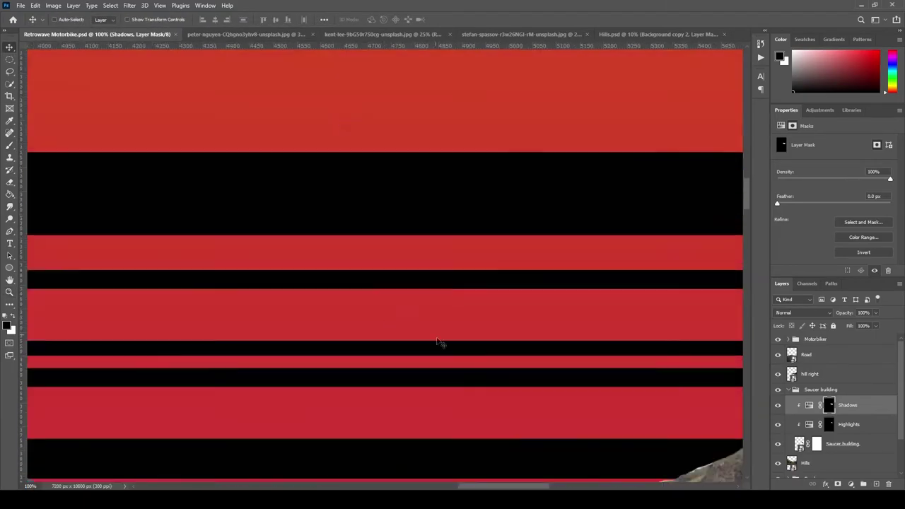
{"action": "scroll", "coordinate": [455, 354], "scroll_direction": "down", "scroll_amount": 10}
{"action": "scroll", "coordinate": [354, 297], "scroll_direction": "left", "scroll_amount": 10}
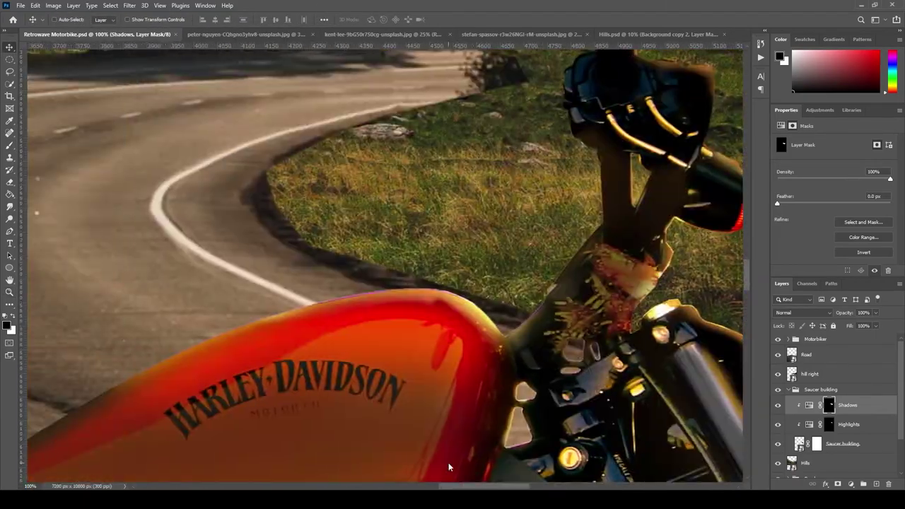
{"action": "scroll", "coordinate": [293, 261], "scroll_direction": "up", "scroll_amount": 2}
{"action": "scroll", "coordinate": [293, 262], "scroll_direction": "up", "scroll_amount": 2}
{"action": "key", "text": "ctrl+0"}
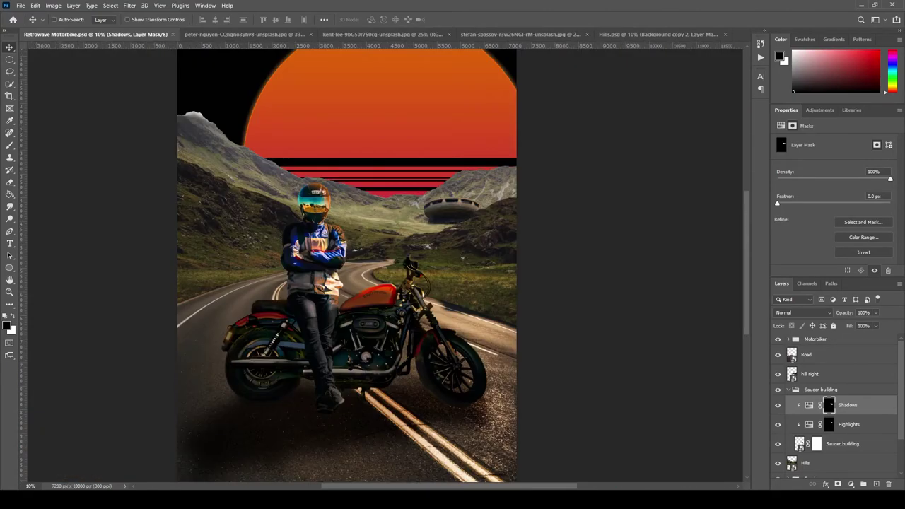
{"action": "scroll", "coordinate": [272, 443], "scroll_direction": "up", "scroll_amount": 2}
{"action": "left_click", "coordinate": [806, 463]}
{"action": "scroll", "coordinate": [834, 396], "scroll_direction": "down", "scroll_amount": 2}
{"action": "left_click", "coordinate": [851, 484]}
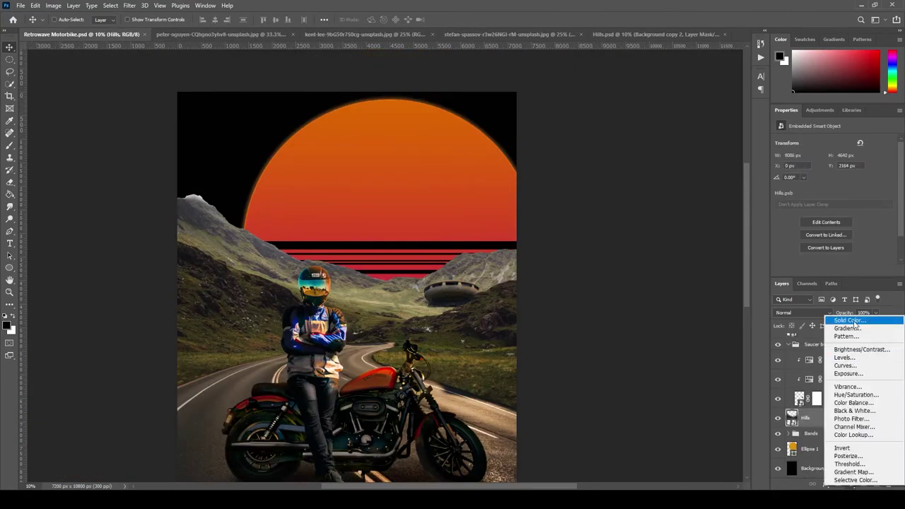
{"action": "left_click", "coordinate": [672, 387]}
Step: Switch to Hills.psd, load the saved selection of the foreground hills, and start a new layer for it
{"action": "key", "text": "ctrl+shift+Tab"}
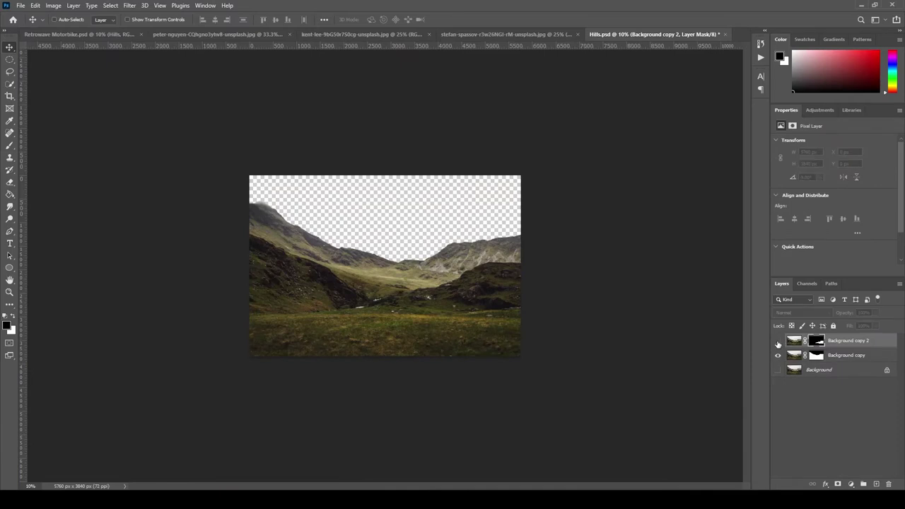
{"action": "left_click", "coordinate": [110, 5]}
{"action": "left_click", "coordinate": [135, 220]}
{"action": "left_click", "coordinate": [464, 191]}
{"action": "left_click", "coordinate": [453, 205]}
{"action": "left_click", "coordinate": [545, 176]}
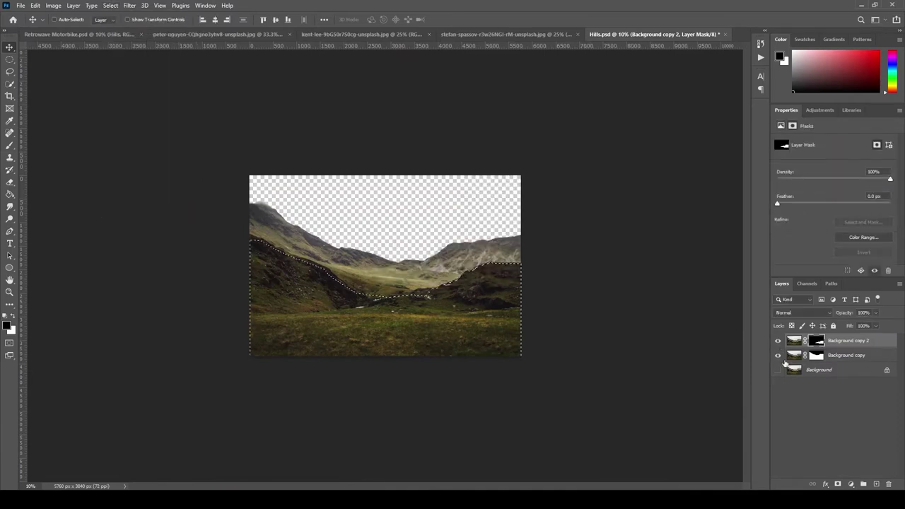
{"action": "key", "text": "ctrl+j"}
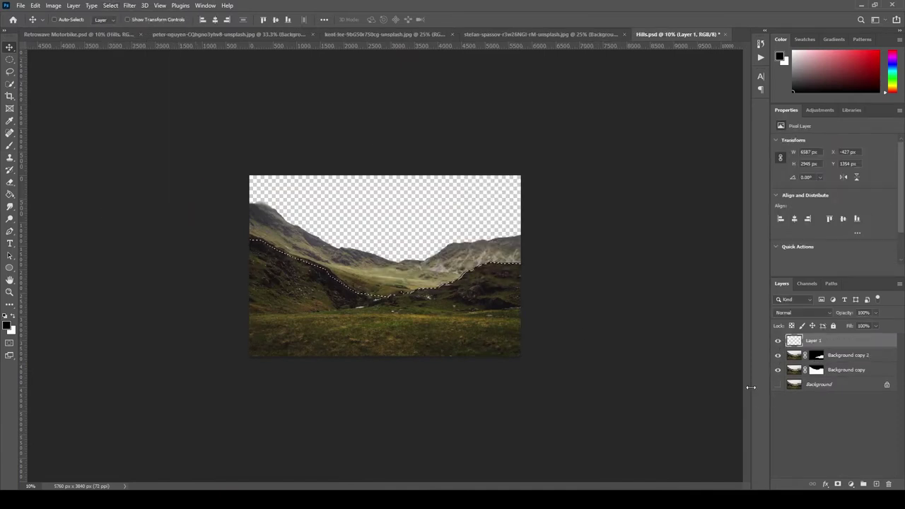
Step: Refine the selection with the Lasso around the stream and the lower edge of the left foreground hill
{"action": "key", "text": "z"}
{"action": "left_click_drag", "start_coordinate": [285, 303], "coordinate": [333, 302]}
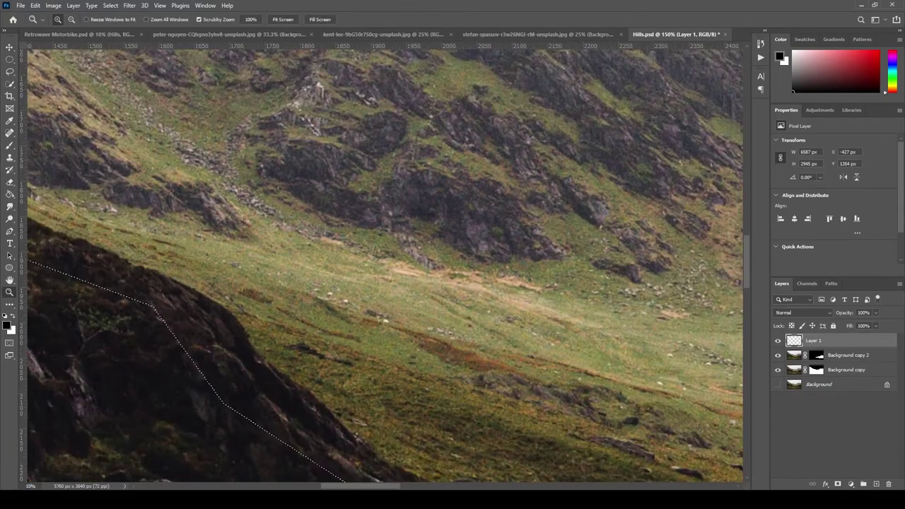
{"action": "mouse_move", "coordinate": [536, 306]}
{"action": "left_mouse_down"}
{"action": "mouse_move", "coordinate": [481, 305]}
{"action": "mouse_move", "coordinate": [523, 305]}
{"action": "left_mouse_up"}
{"action": "scroll", "coordinate": [523, 305], "scroll_direction": "down", "scroll_amount": 1}
{"action": "key", "text": "l"}
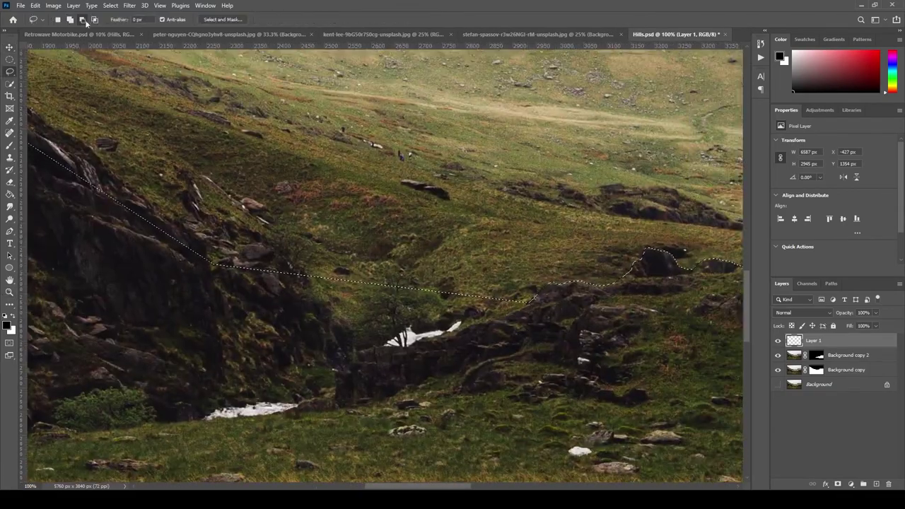
{"action": "left_click_drag", "start_coordinate": [364, 312], "coordinate": [380, 338]}
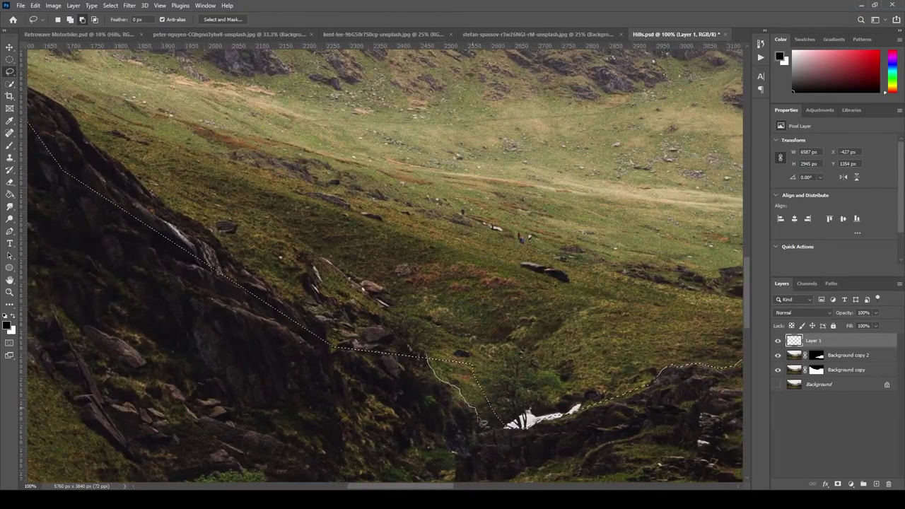
{"action": "left_click_drag", "start_coordinate": [258, 277], "coordinate": [258, 277]}
{"action": "left_click_drag", "start_coordinate": [130, 166], "coordinate": [347, 244]}
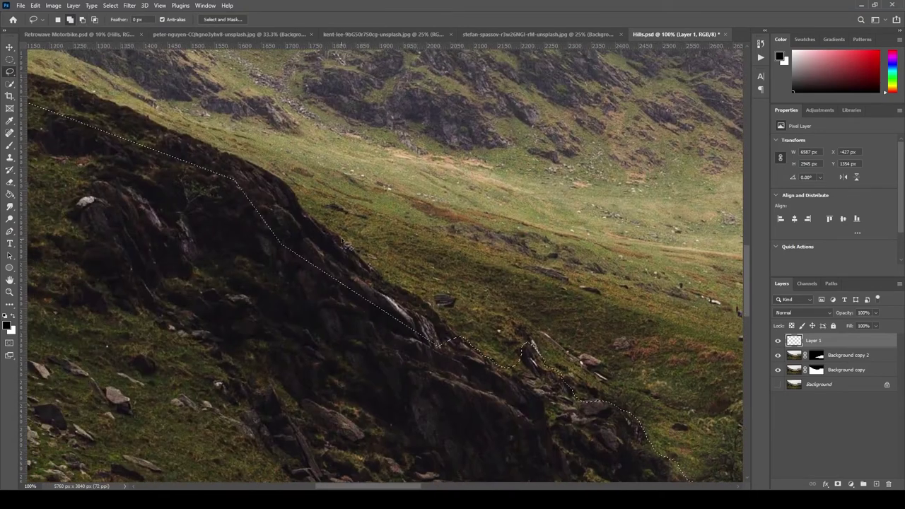
Step: Extend the selection along the left hill's ridge to the image edge and add it as a mask on Layer 1
{"action": "left_click_drag", "start_coordinate": [332, 292], "coordinate": [509, 280]}
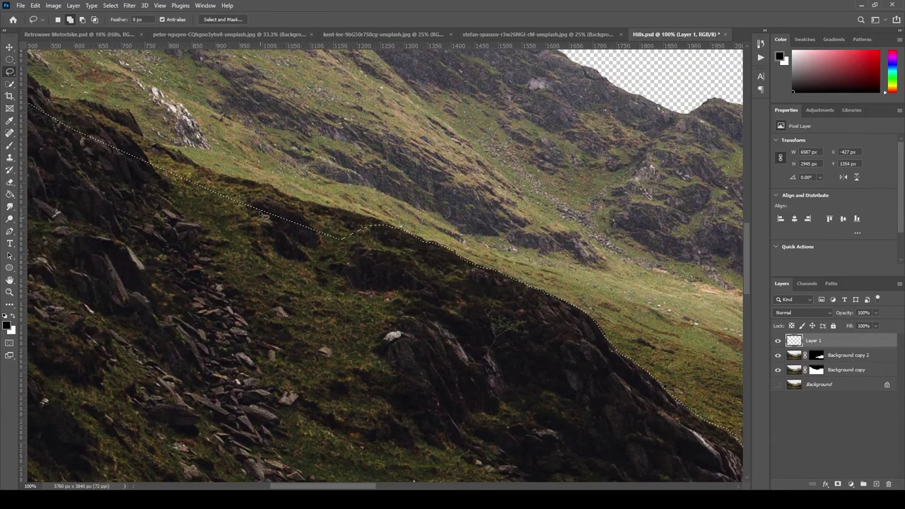
{"action": "left_click_drag", "start_coordinate": [264, 216], "coordinate": [444, 274]}
{"action": "left_click_drag", "start_coordinate": [402, 233], "coordinate": [514, 270]}
{"action": "left_click_drag", "start_coordinate": [340, 205], "coordinate": [129, 170]}
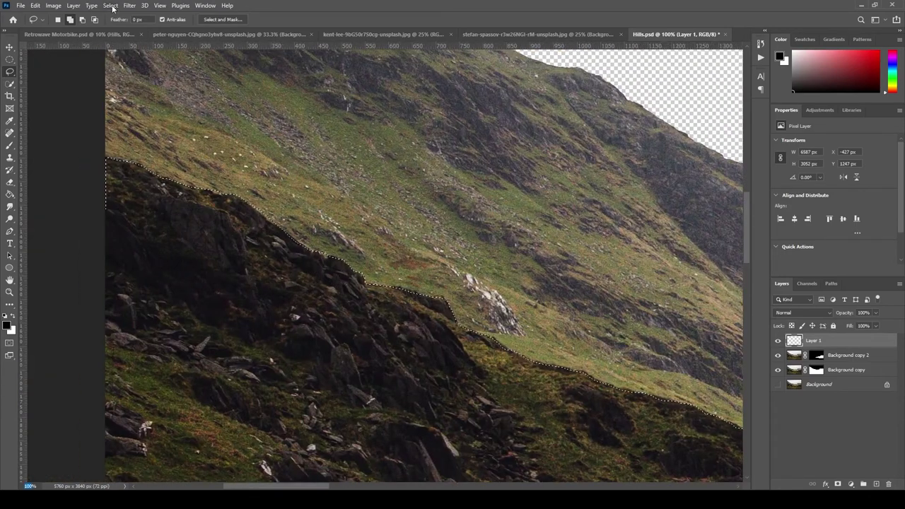
{"action": "key", "text": "ctrl+0"}
{"action": "left_click", "coordinate": [837, 483]}
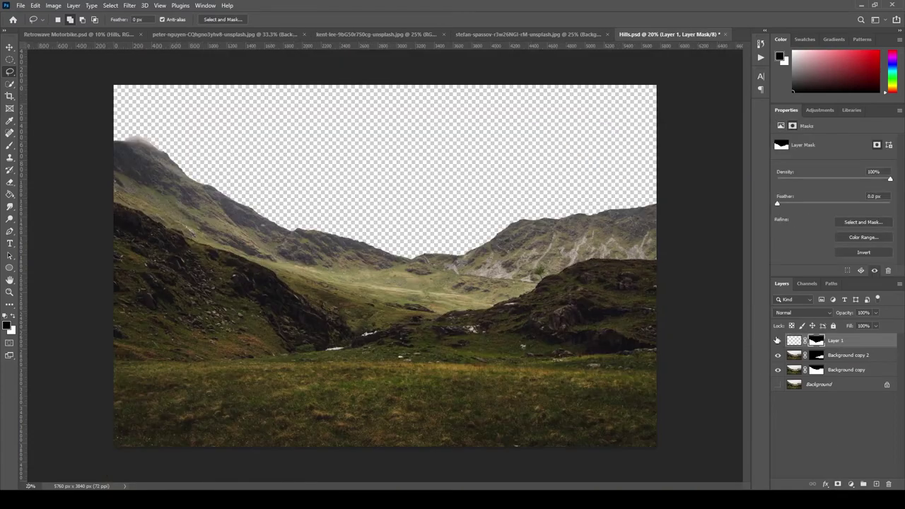
Step: Duplicate Background copy 2, replace the duplicate's mask with the one from Layer 1, and delete Layer 1
{"action": "left_click", "coordinate": [847, 355]}
{"action": "key", "text": "ctrl+j"}
{"action": "left_click_drag", "start_coordinate": [816, 354], "coordinate": [888, 483]}
{"action": "left_click", "coordinate": [487, 184]}
{"action": "left_click_drag", "start_coordinate": [820, 344], "coordinate": [820, 355]}
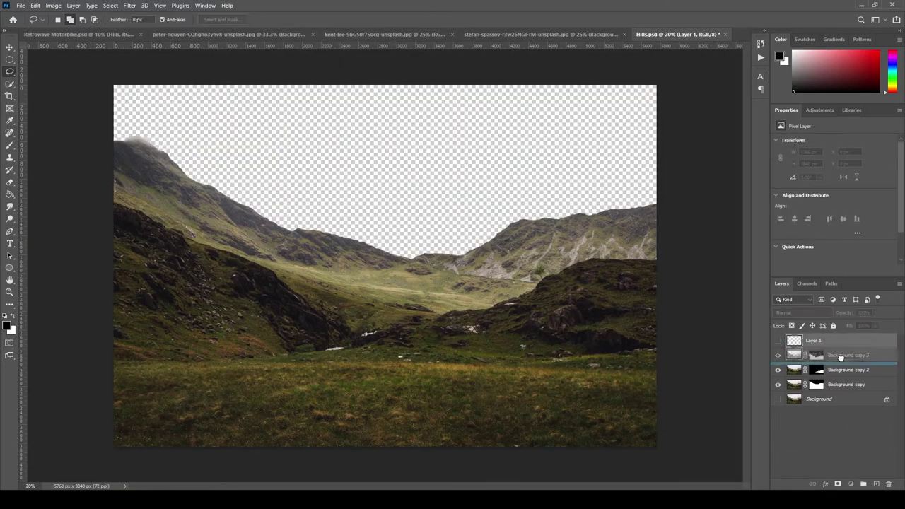
{"action": "key", "text": "Delete"}
Step: Rename the three masked layers Foreground hills, Right foreground hill and Background hills, hiding the right foreground hill
{"action": "double_click", "coordinate": [848, 340]}
{"action": "left_click", "coordinate": [778, 340], "text": "alt"}
{"action": "double_click", "coordinate": [848, 355]}
{"action": "type", "text": "Right foreground hill"}
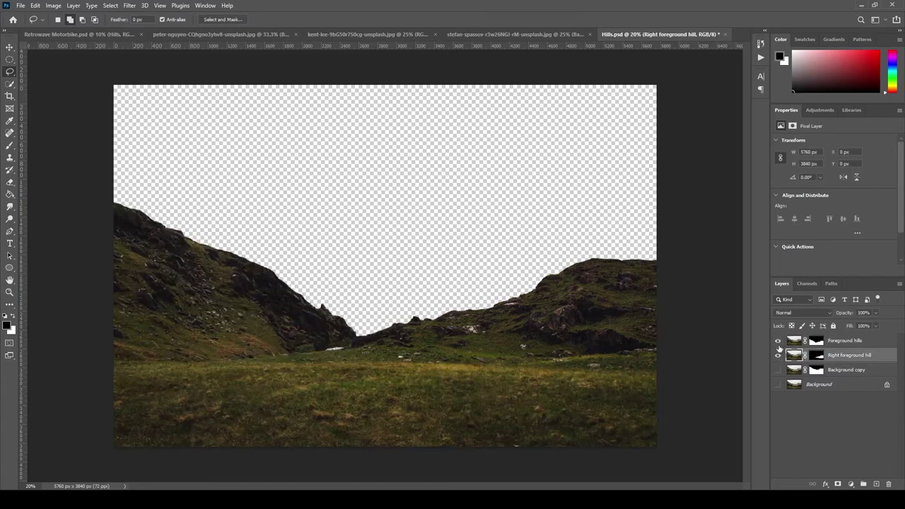
{"action": "left_click_drag", "start_coordinate": [779, 351], "coordinate": [778, 370]}
{"action": "double_click", "coordinate": [849, 368]}
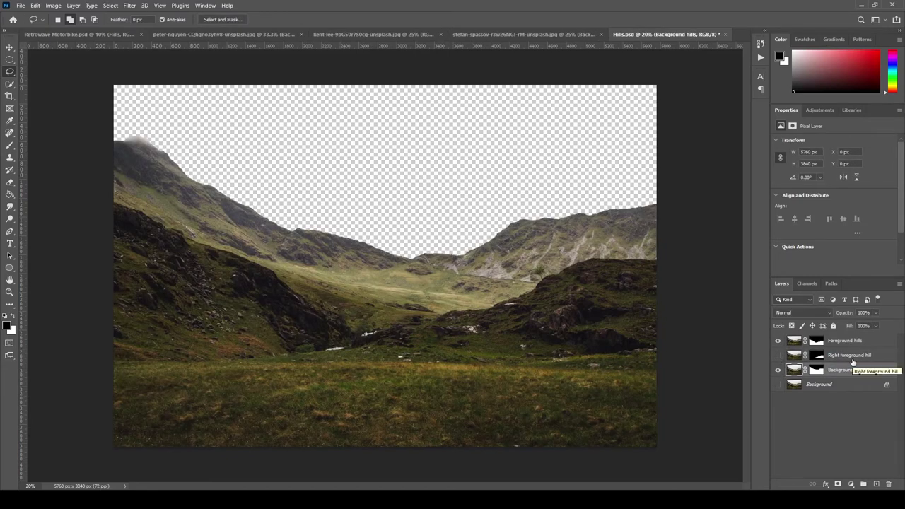
Step: Duplicate the Foreground hills layer and delete the copy's mask without applying it
{"action": "left_click", "coordinate": [842, 340]}
{"action": "key", "text": "ctrl+j"}
{"action": "left_click", "coordinate": [778, 340], "text": "alt"}
{"action": "left_click_drag", "start_coordinate": [816, 340], "coordinate": [889, 483]}
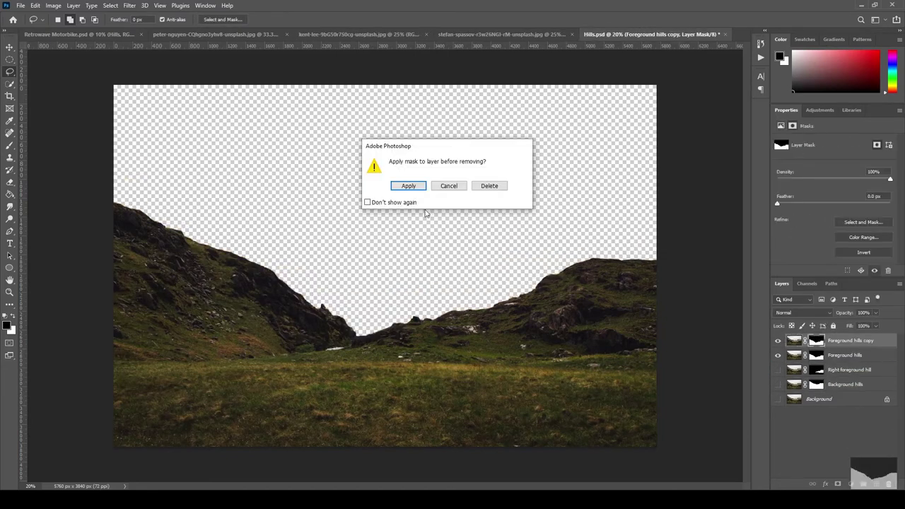
{"action": "left_click", "coordinate": [495, 186]}
Step: Select everything above the foreground hills by inverting their selection, and mask the Foreground hills copy with it
{"action": "left_click", "coordinate": [110, 5]}
{"action": "left_click", "coordinate": [124, 210]}
{"action": "key", "text": "Return"}
{"action": "left_click", "coordinate": [111, 5]}
{"action": "left_click", "coordinate": [117, 40]}
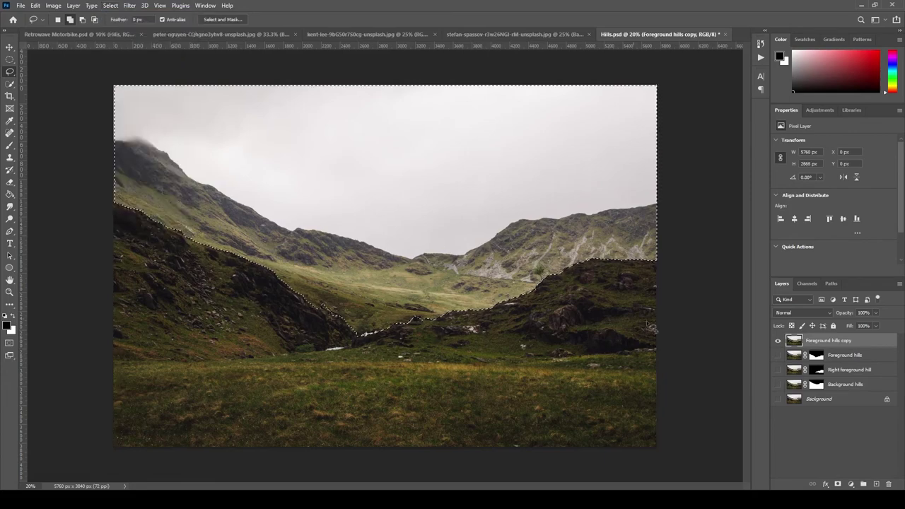
{"action": "left_click", "coordinate": [837, 484]}
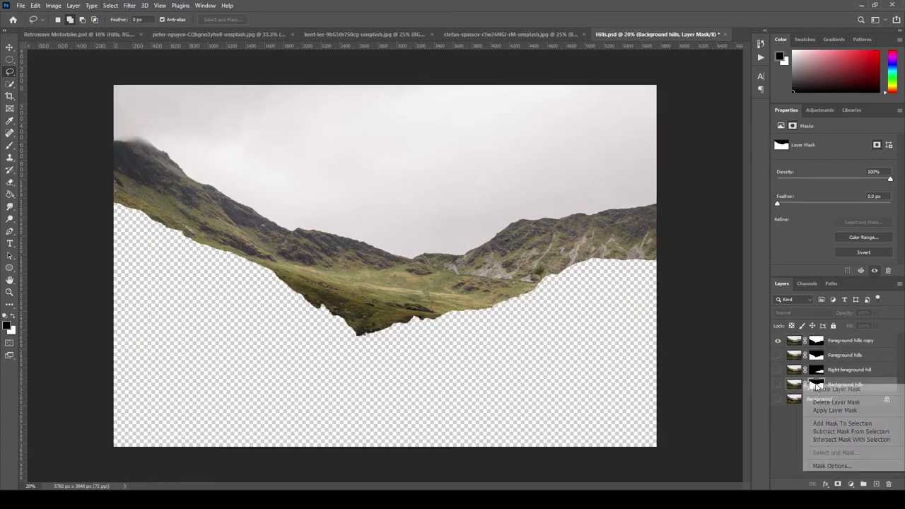
Step: Fill the sky area black on the copy's mask and rename the layer Background hills
{"action": "key", "text": "g"}
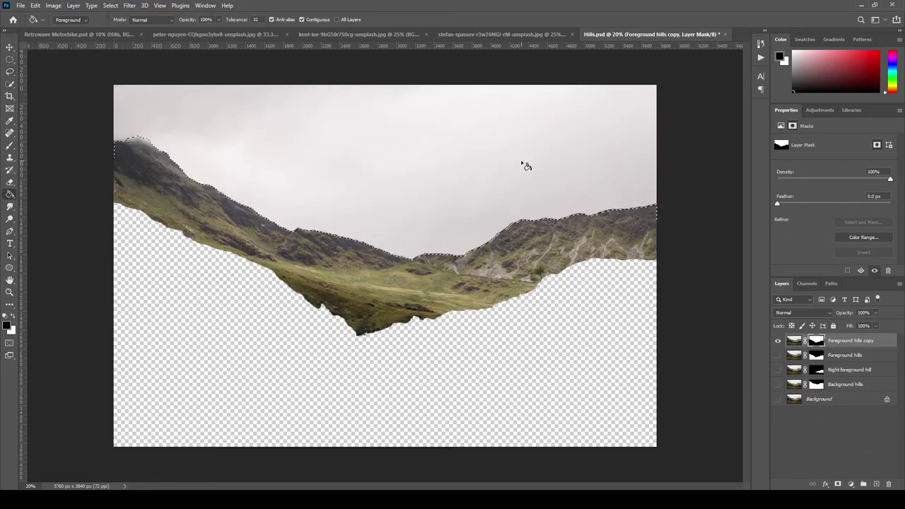
{"action": "left_click", "coordinate": [378, 277]}
{"action": "left_click", "coordinate": [854, 340]}
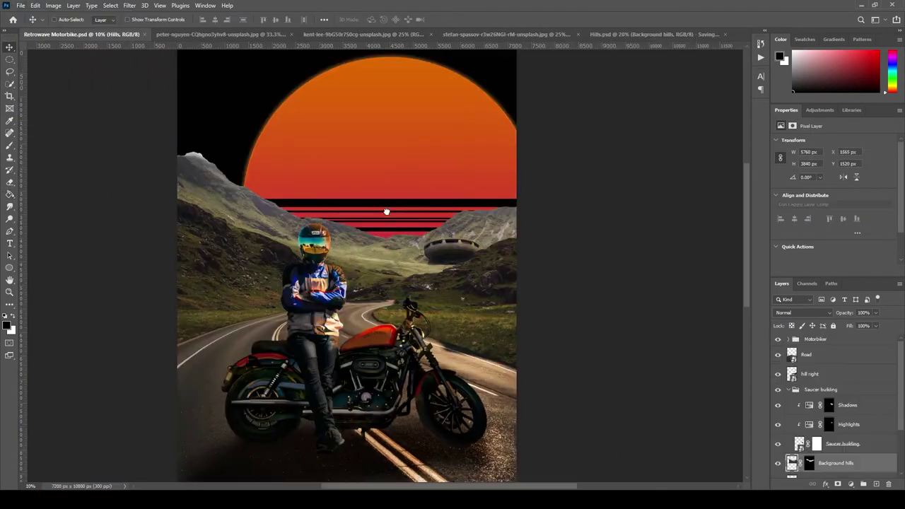
Step: In the poster, convert the Background hills to a smart object with its mask applied, and hide the original Hills layer
{"action": "right_click", "coordinate": [810, 463]}
{"action": "left_click", "coordinate": [835, 400]}
{"action": "scroll", "coordinate": [834, 410], "scroll_direction": "down", "scroll_amount": 2}
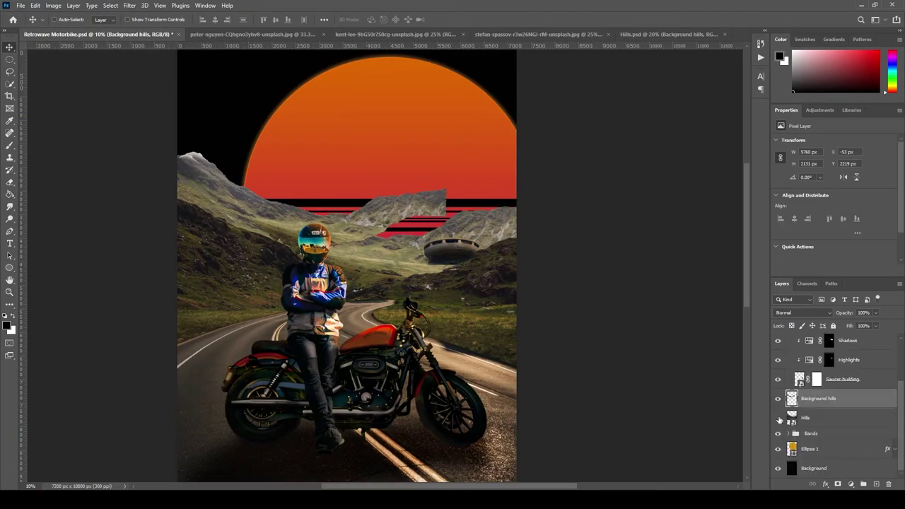
{"action": "left_click", "coordinate": [778, 417]}
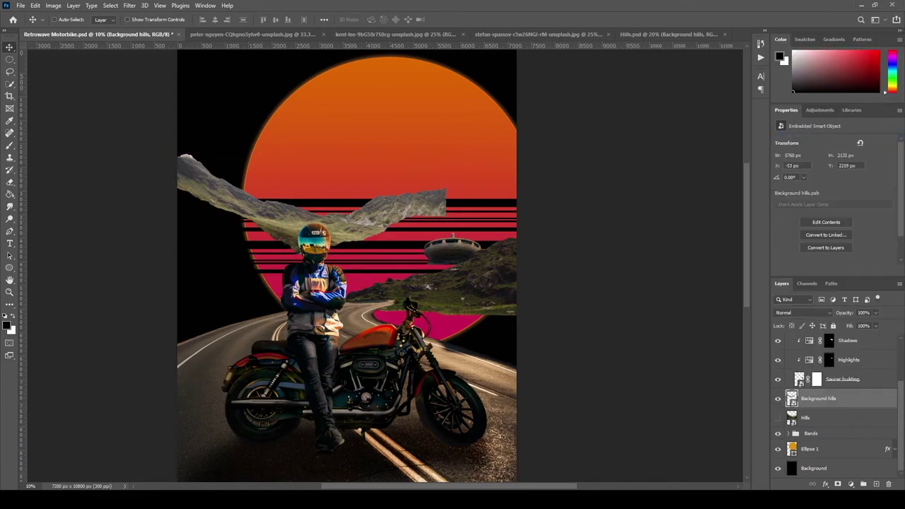
Step: Scale the Background hills to about 8366 px wide and position them over the original distant hills
{"action": "key", "text": "ctrl+t"}
{"action": "left_click_drag", "start_coordinate": [445, 253], "coordinate": [529, 287]}
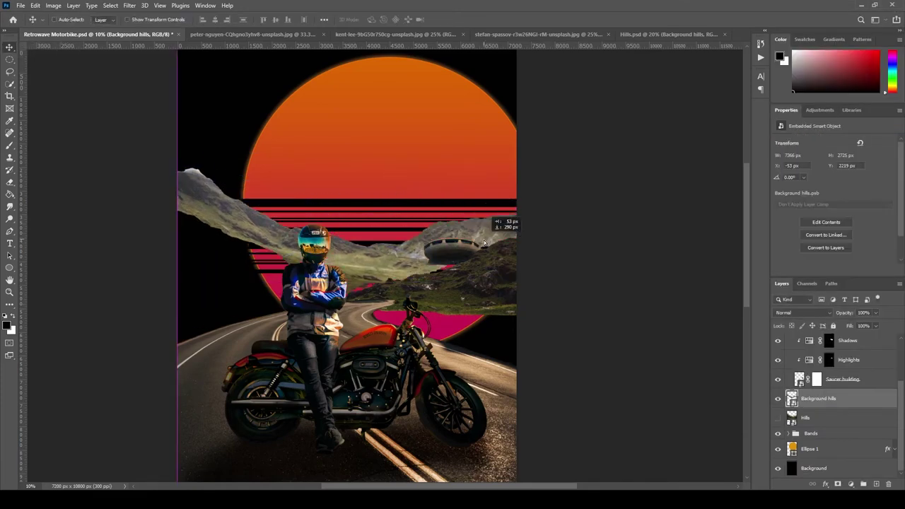
{"action": "scroll", "coordinate": [850, 401], "scroll_direction": "up", "scroll_amount": 1}
{"action": "left_click_drag", "start_coordinate": [391, 301], "coordinate": [394, 252]}
{"action": "key", "text": "ctrl+t"}
{"action": "left_click_drag", "start_coordinate": [533, 283], "coordinate": [555, 287]}
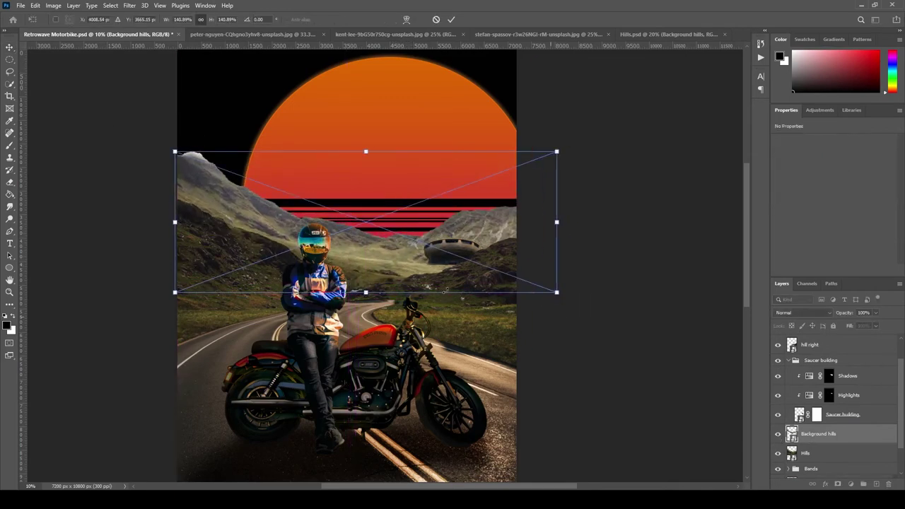
{"action": "key", "text": "Return"}
{"action": "key", "text": "ctrl+t"}
{"action": "key", "text": "Escape"}
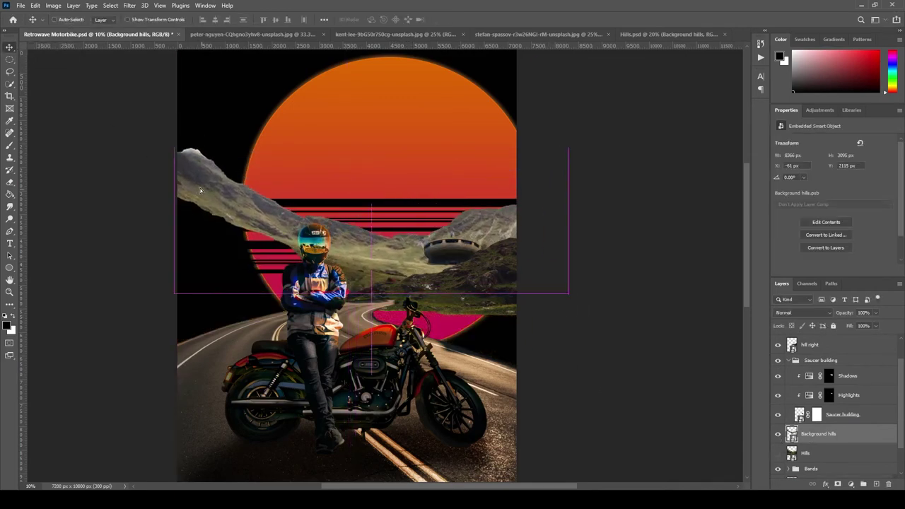
Step: Bring the Foreground hills layer from Hills.psd into the poster and scale it to about 132%
{"action": "left_click", "coordinate": [665, 34]}
{"action": "left_click_drag", "start_coordinate": [846, 360], "coordinate": [232, 243]}
{"action": "key", "text": "ctrl+t"}
{"action": "left_click_drag", "start_coordinate": [470, 287], "coordinate": [479, 324]}
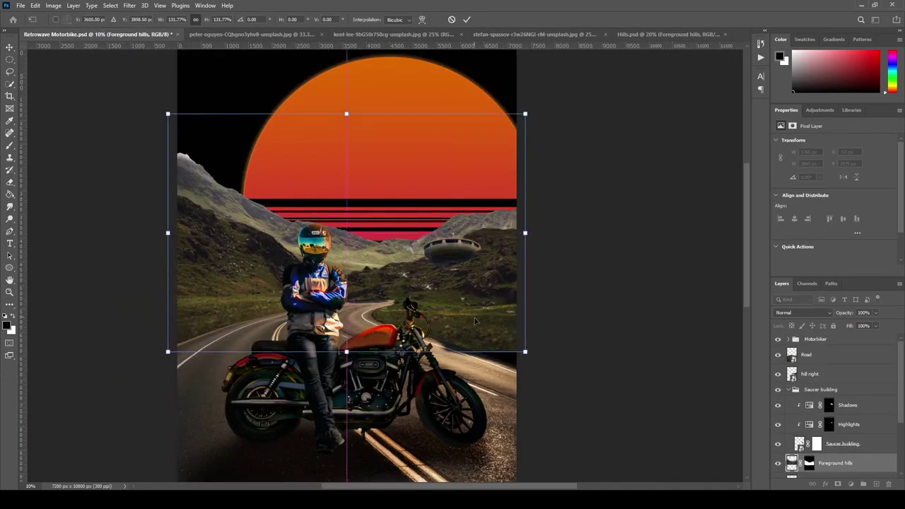
{"action": "key", "text": "Return"}
Step: In Hills.psd, mask the right hill out of the Foreground hills layer and touch up the left hill's tip with the brush
{"action": "left_click", "coordinate": [665, 34]}
{"action": "right_click", "coordinate": [817, 370]}
{"action": "left_click", "coordinate": [845, 355]}
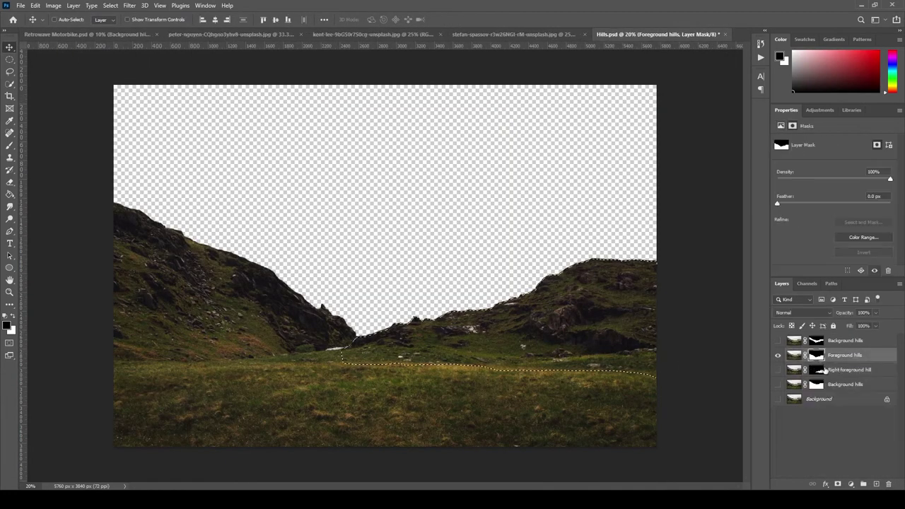
{"action": "key", "text": "b"}
{"action": "left_click_drag", "start_coordinate": [353, 335], "coordinate": [386, 326]}
{"action": "scroll", "coordinate": [378, 326], "scroll_direction": "up", "scroll_amount": 3}
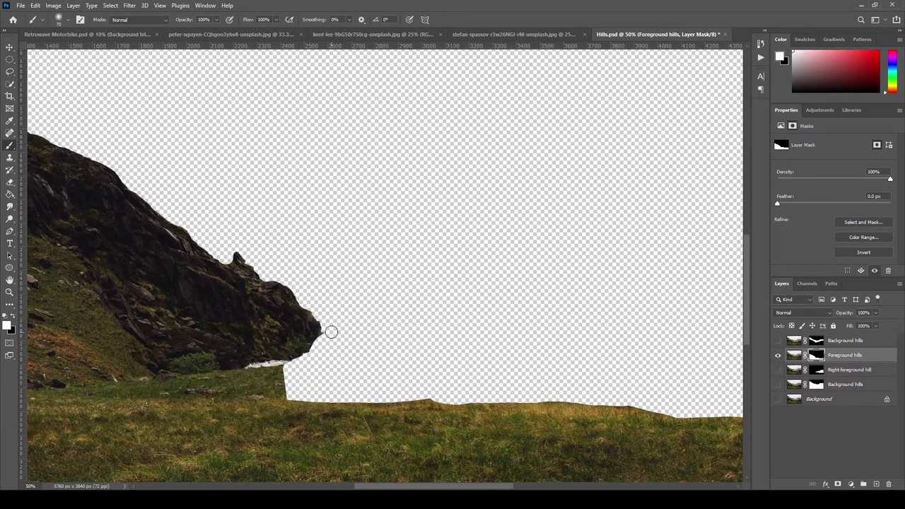
{"action": "key", "text": "ctrl+minus"}
{"action": "key", "text": "ctrl+minus"}
{"action": "key", "text": "ctrl+minus"}
{"action": "key", "text": "v"}
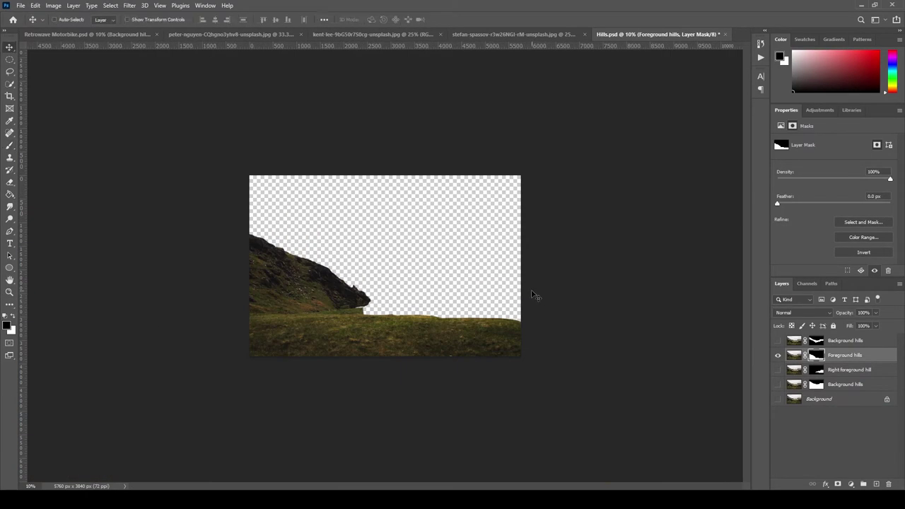
Step: Bring the remasked Foreground hills into the poster, scale them to 142.39%, and align them with the poster's left edge
{"action": "left_click_drag", "start_coordinate": [840, 359], "coordinate": [210, 249]}
{"action": "key", "text": "ctrl+t"}
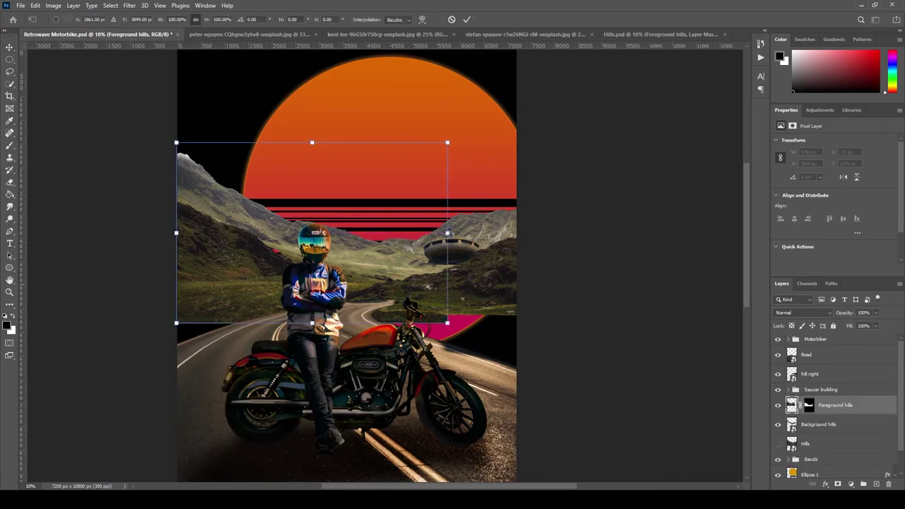
{"action": "left_click_drag", "start_coordinate": [444, 323], "coordinate": [557, 365]}
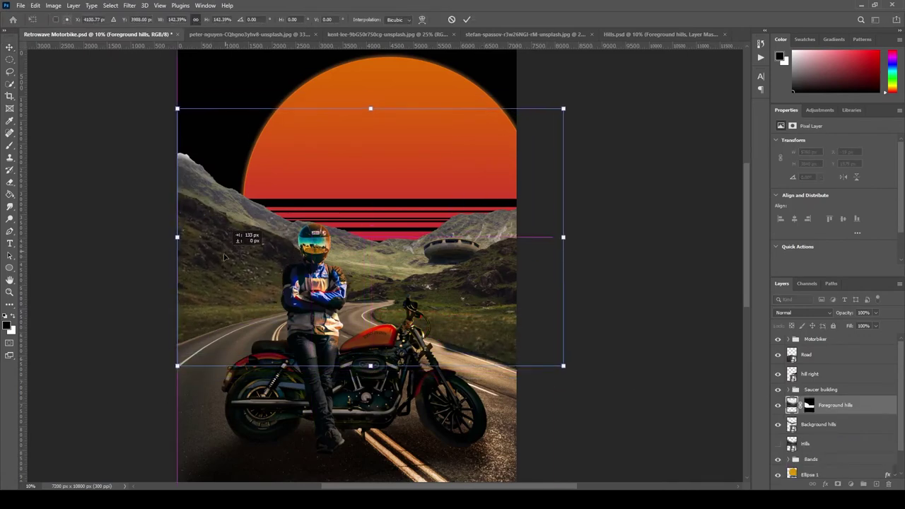
{"action": "key", "text": "Return"}
Step: Move the hidden Hills layer below the Background layer, and group the bands and sun ellipse as Sun
{"action": "left_click", "coordinate": [830, 379]}
{"action": "key", "text": "z"}
{"action": "key", "text": "ctrl+minus"}
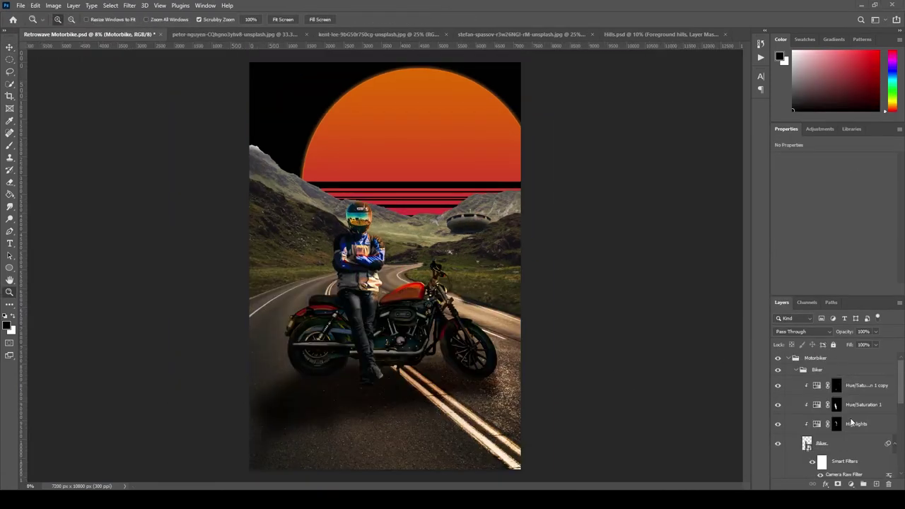
{"action": "left_click", "coordinate": [815, 338]}
{"action": "scroll", "coordinate": [823, 424], "scroll_direction": "down", "scroll_amount": 3}
{"action": "left_click_drag", "start_coordinate": [824, 476], "coordinate": [823, 478]}
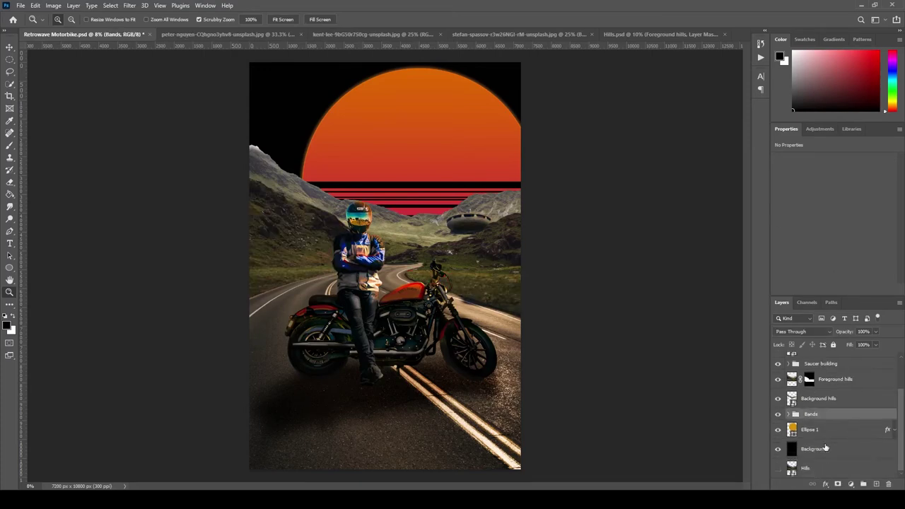
{"action": "left_click", "coordinate": [828, 419]}
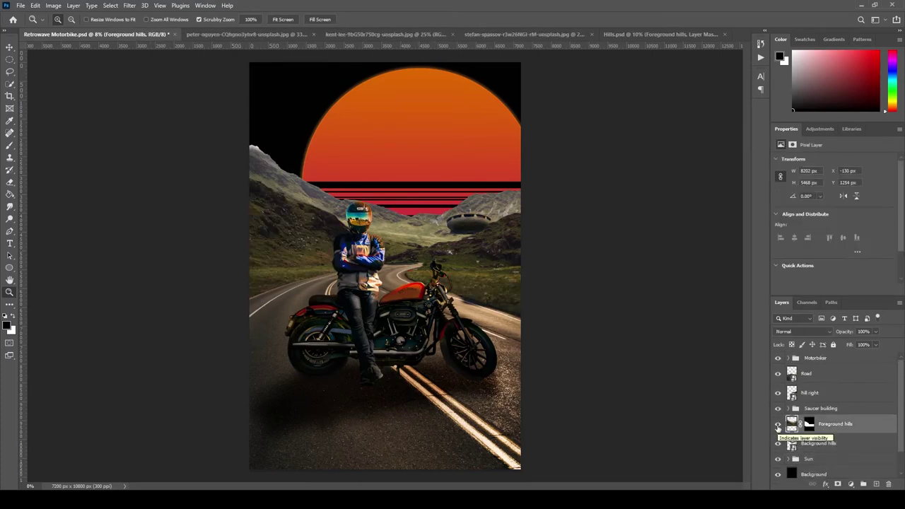
Step: Add a colorized Hue/Saturation adjustment above the Background hills, clip it to them, and set its hue to 27
{"action": "left_click", "coordinate": [819, 444]}
{"action": "left_click", "coordinate": [851, 484]}
{"action": "left_click", "coordinate": [823, 245]}
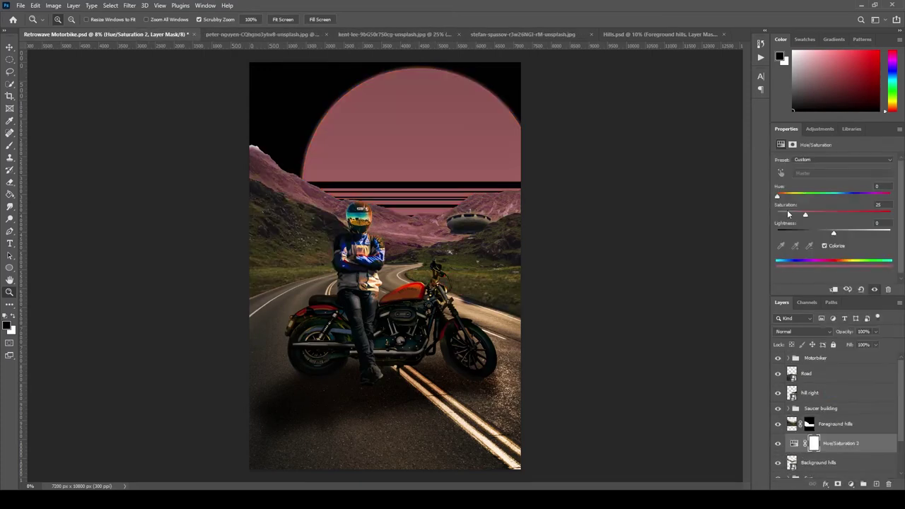
{"action": "left_click_drag", "start_coordinate": [777, 196], "coordinate": [784, 196]}
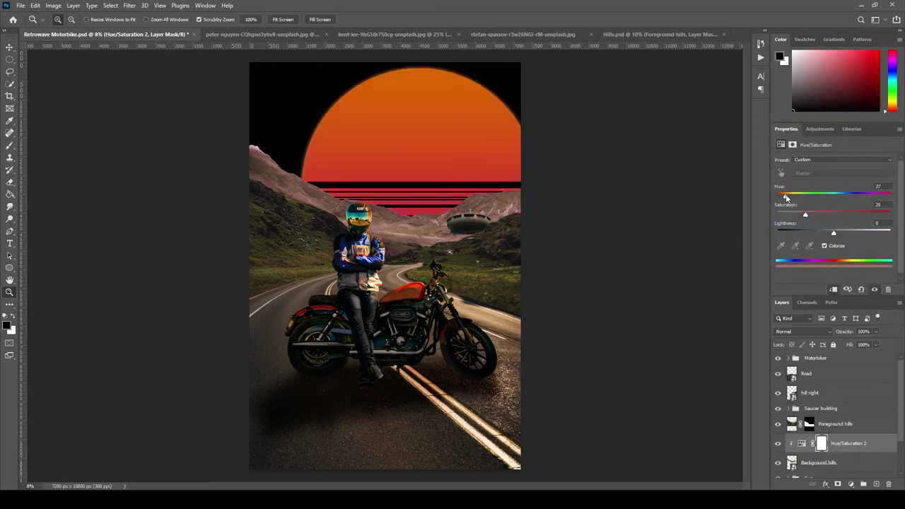
Step: Set the background hills' Hue/Saturation adjustment to saturation 61 and invert its mask to hide the tint
{"action": "left_click", "coordinate": [789, 357]}
{"action": "left_click", "coordinate": [789, 358]}
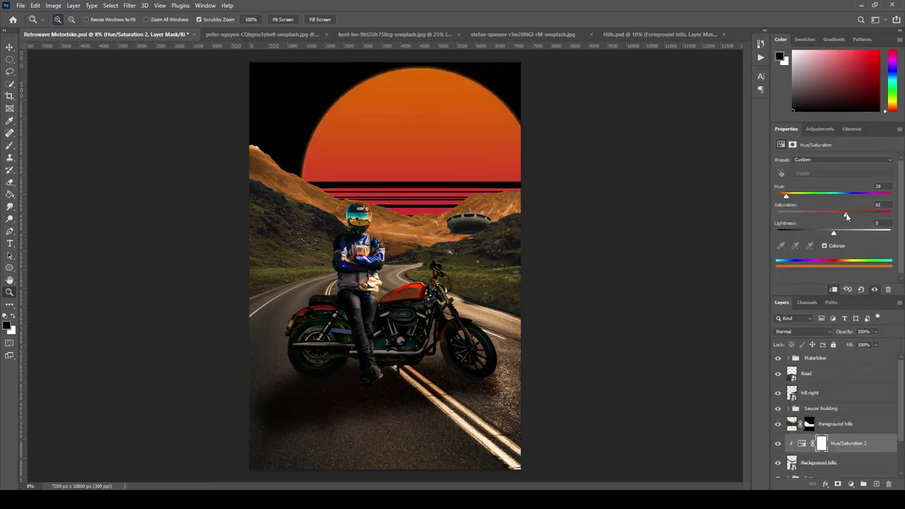
{"action": "left_click", "coordinate": [793, 144]}
{"action": "key", "text": "ctrl+i"}
{"action": "key", "text": "b"}
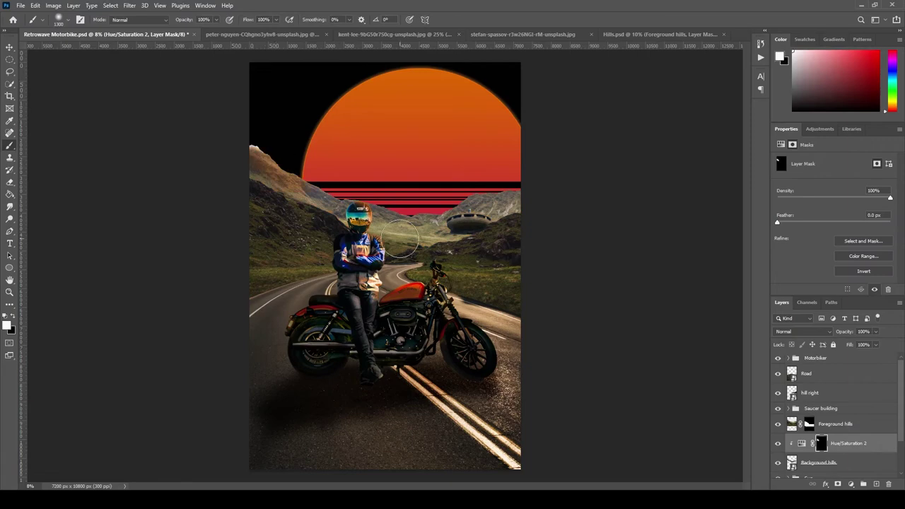
Step: Brush the orange tint onto the distant hilltops and set the adjustment's saturation to 40 and lightness to +21
{"action": "left_click", "coordinate": [781, 144]}
{"action": "left_click_drag", "start_coordinate": [833, 231], "coordinate": [846, 234]}
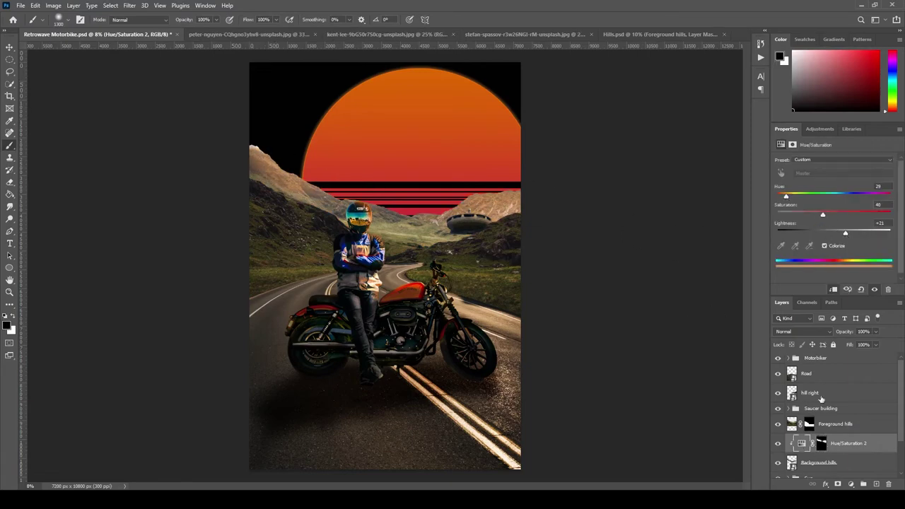
Step: Brush the Hue/Saturation 2 mask at 50% opacity to blend the orange tint gradually across the background hills
{"action": "left_click", "coordinate": [777, 444]}
{"action": "left_click", "coordinate": [820, 444]}
{"action": "key", "text": "5"}
{"action": "scroll", "coordinate": [262, 282], "scroll_direction": "up", "scroll_amount": 4}
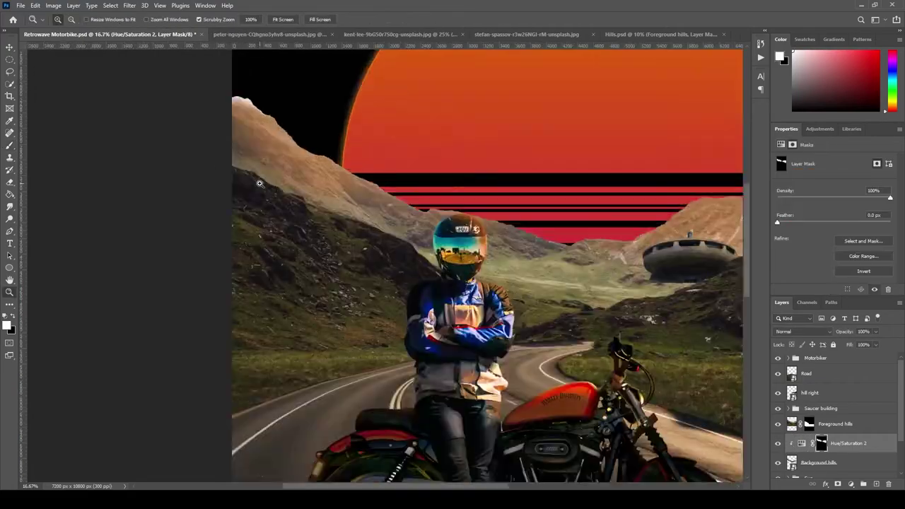
{"action": "scroll", "coordinate": [431, 353], "scroll_direction": "right", "scroll_amount": 10}
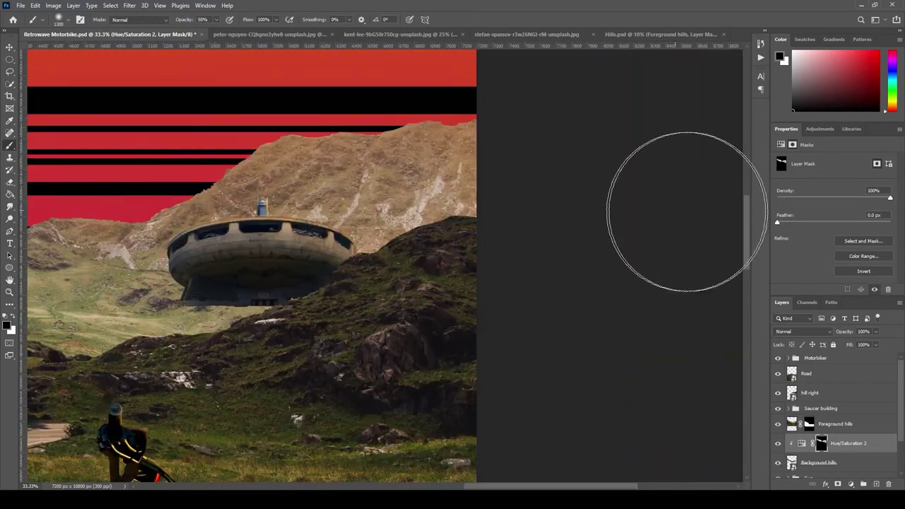
{"action": "scroll", "coordinate": [686, 212], "scroll_direction": "left", "scroll_amount": 5}
{"action": "scroll", "coordinate": [323, 273], "scroll_direction": "left", "scroll_amount": 6}
{"action": "scroll", "coordinate": [229, 198], "scroll_direction": "right", "scroll_amount": 10}
{"action": "scroll", "coordinate": [301, 272], "scroll_direction": "left", "scroll_amount": 10}
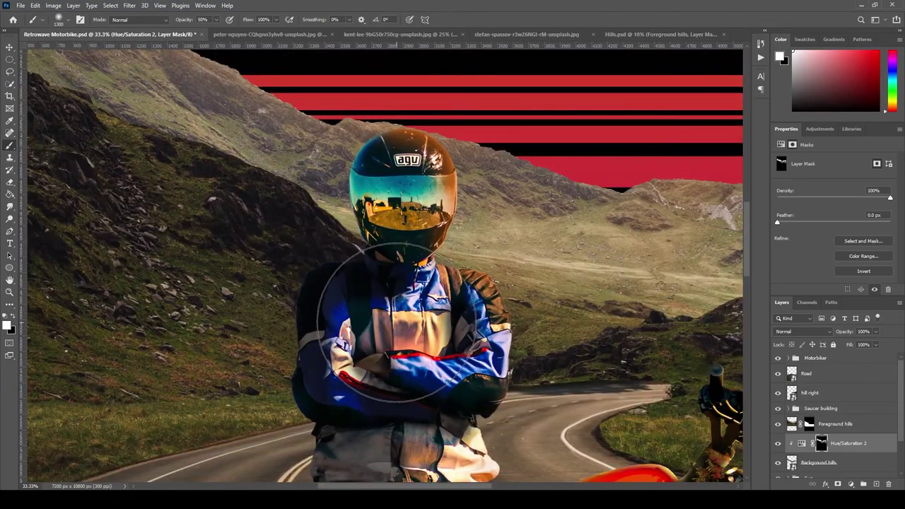
{"action": "scroll", "coordinate": [396, 325], "scroll_direction": "right", "scroll_amount": 6}
{"action": "scroll", "coordinate": [396, 325], "scroll_direction": "up", "scroll_amount": 3}
{"action": "scroll", "coordinate": [464, 303], "scroll_direction": "left", "scroll_amount": 10}
{"action": "scroll", "coordinate": [464, 303], "scroll_direction": "up", "scroll_amount": 4}
{"action": "scroll", "coordinate": [608, 350], "scroll_direction": "right", "scroll_amount": 8}
{"action": "scroll", "coordinate": [608, 350], "scroll_direction": "down", "scroll_amount": 6}
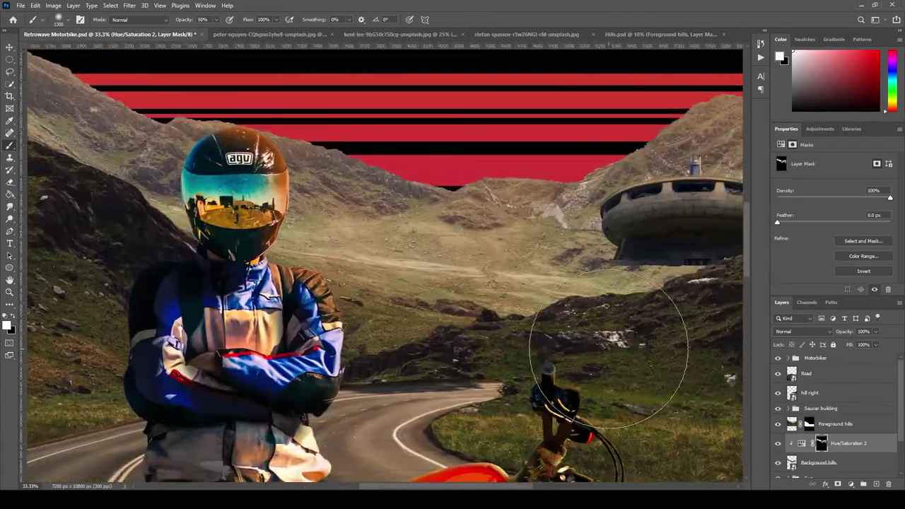
{"action": "scroll", "coordinate": [608, 350], "scroll_direction": "right", "scroll_amount": 8}
{"action": "scroll", "coordinate": [550, 447], "scroll_direction": "up", "scroll_amount": 3}
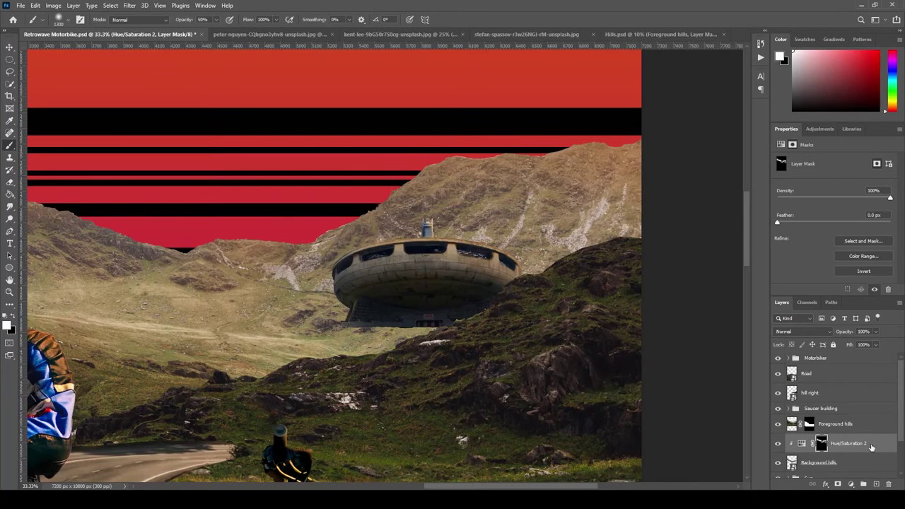
Step: Darken the background hills' tint by setting the Hue/Saturation 2 lightness to -12
{"action": "left_click", "coordinate": [801, 443]}
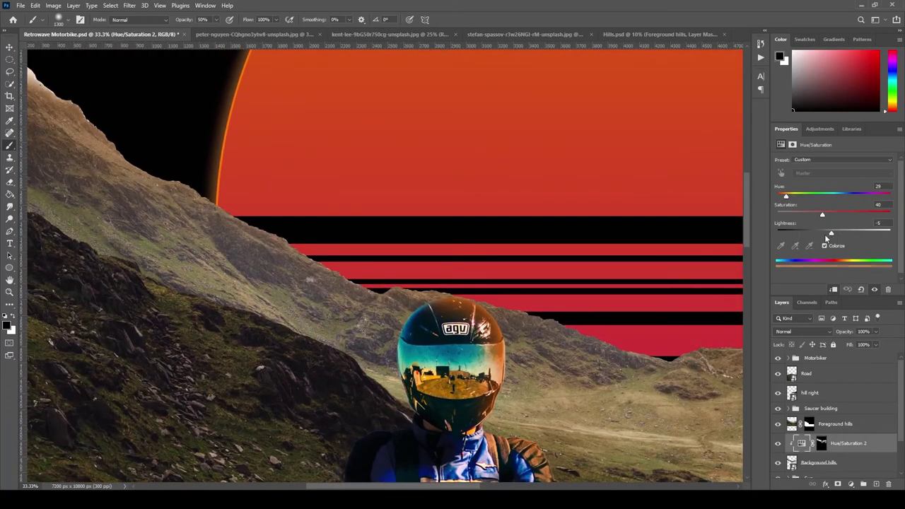
{"action": "left_click_drag", "start_coordinate": [826, 239], "coordinate": [821, 237]}
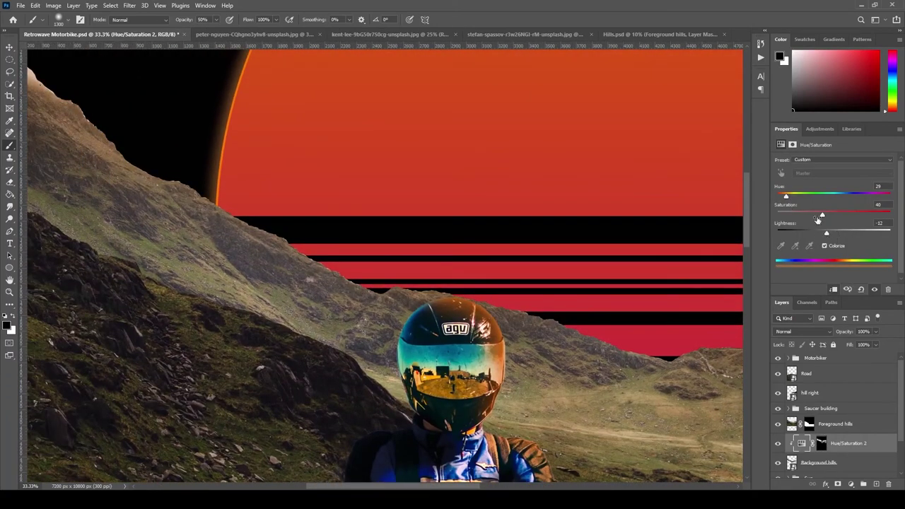
{"action": "scroll", "coordinate": [385, 265], "scroll_direction": "right", "scroll_amount": 5}
{"action": "scroll", "coordinate": [386, 265], "scroll_direction": "down", "scroll_amount": 2}
{"action": "scroll", "coordinate": [385, 265], "scroll_direction": "right", "scroll_amount": 3}
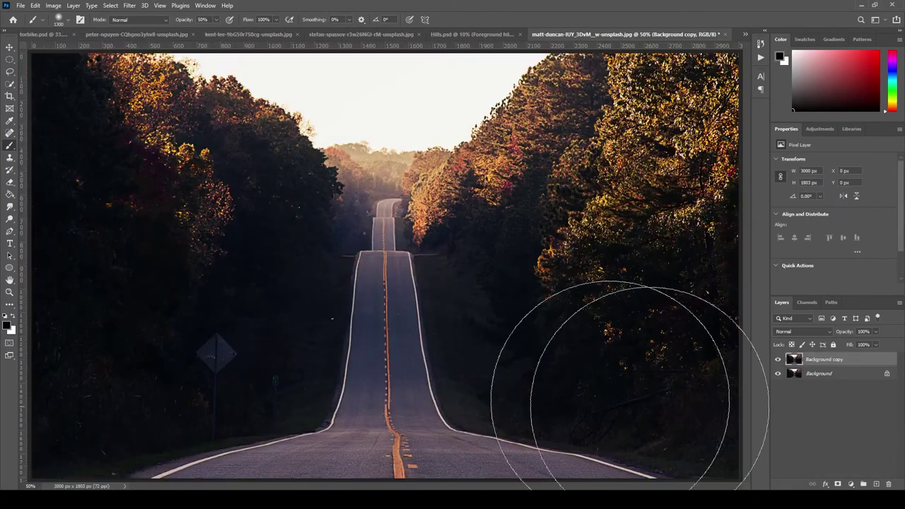
Step: In the forest road photo, outline the near road up to its first crest with the Polygonal Lasso and mask out everything else
{"action": "scroll", "coordinate": [450, 95], "scroll_direction": "down", "scroll_amount": 3}
{"action": "scroll", "coordinate": [442, 200], "scroll_direction": "up", "scroll_amount": 7}
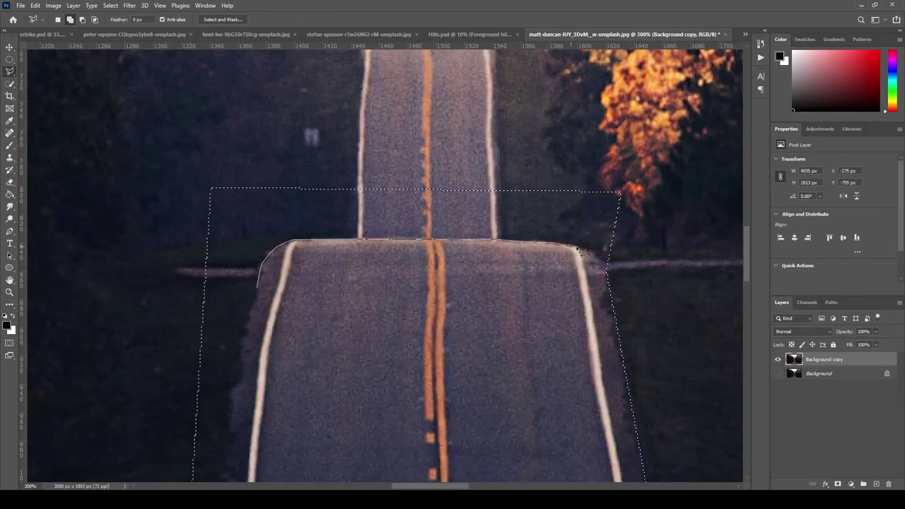
{"action": "scroll", "coordinate": [443, 200], "scroll_direction": "right", "scroll_amount": 10}
{"action": "scroll", "coordinate": [443, 200], "scroll_direction": "down", "scroll_amount": 3}
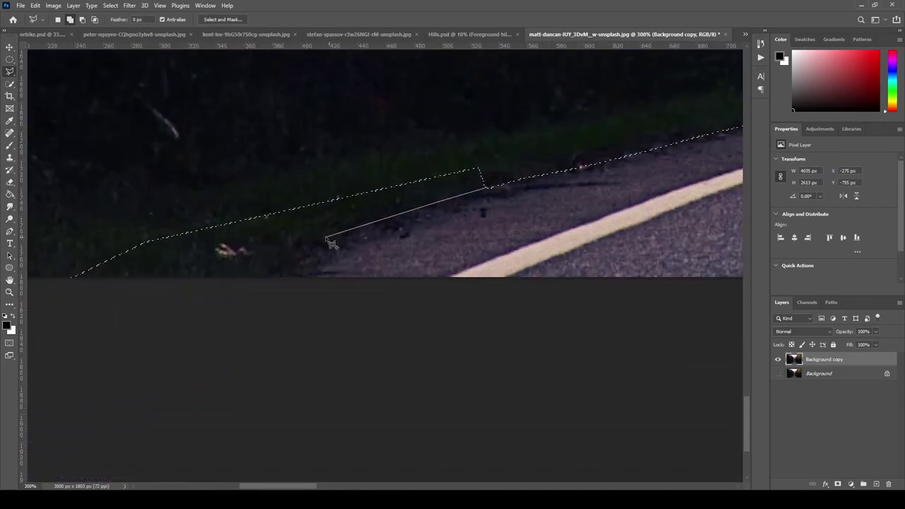
{"action": "left_click", "coordinate": [293, 230]}
{"action": "left_click", "coordinate": [523, 305]}
{"action": "left_click", "coordinate": [665, 318]}
{"action": "left_click", "coordinate": [675, 285]}
{"action": "left_click", "coordinate": [282, 86]}
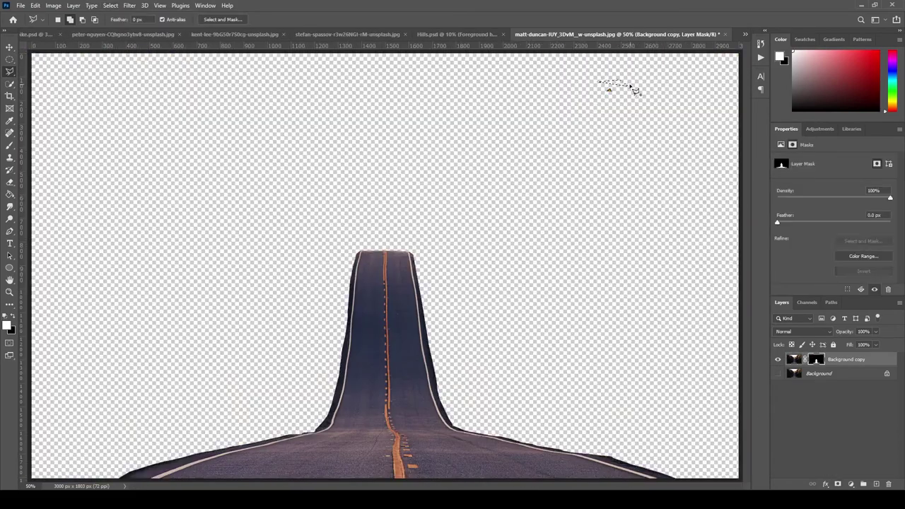
Step: Bring the cut-out road into the poster and place its layer between hill right and the Saucer building group
{"action": "key", "text": "ctrl+minus"}
{"action": "key", "text": "ctrl+minus"}
{"action": "key", "text": "ctrl+minus"}
{"action": "key", "text": "v"}
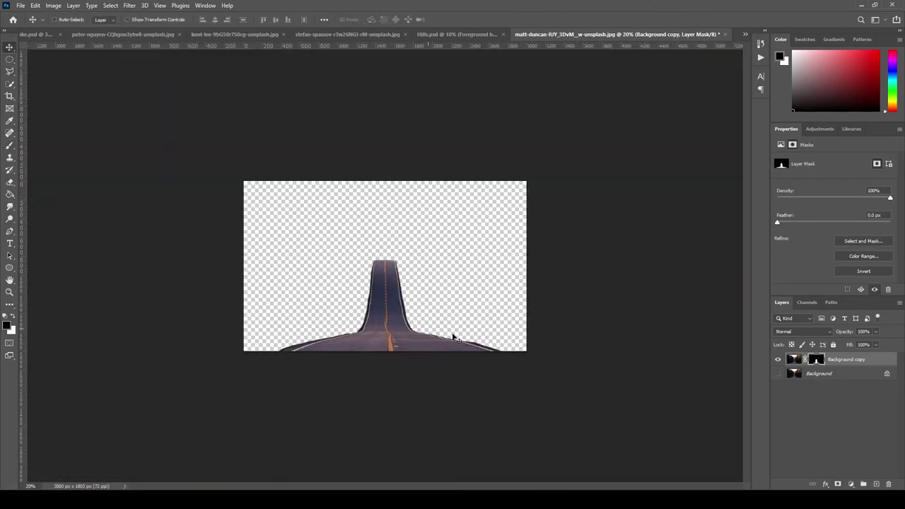
{"action": "left_click_drag", "start_coordinate": [846, 359], "coordinate": [356, 222]}
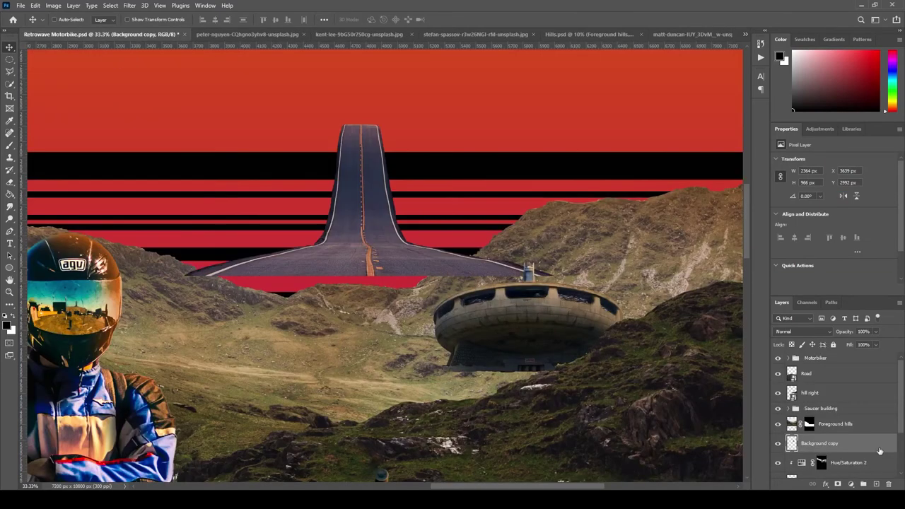
{"action": "mouse_move", "coordinate": [820, 369]}
{"action": "left_mouse_down"}
{"action": "mouse_move", "coordinate": [816, 422]}
{"action": "mouse_move", "coordinate": [815, 378]}
{"action": "left_mouse_up"}
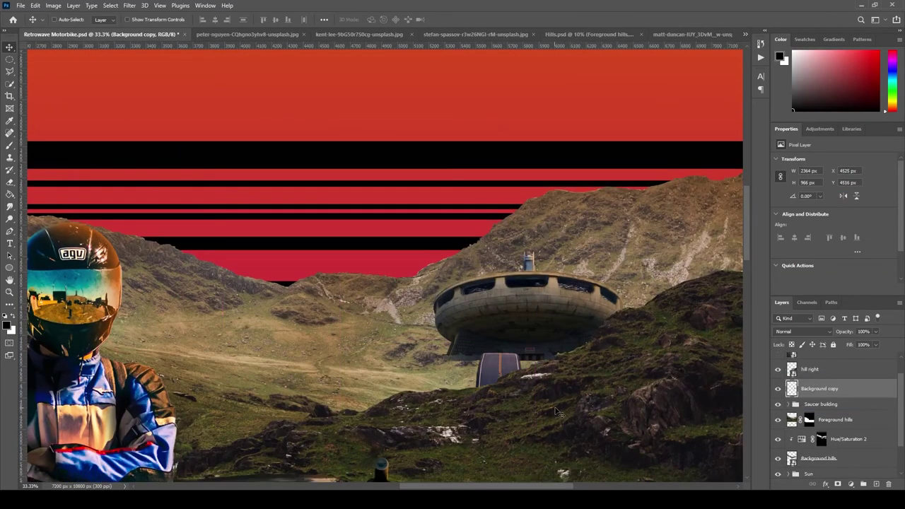
Step: Convert the imported road layer to a smart object and rename it Road2
{"action": "right_click", "coordinate": [815, 390]}
{"action": "left_click", "coordinate": [742, 226]}
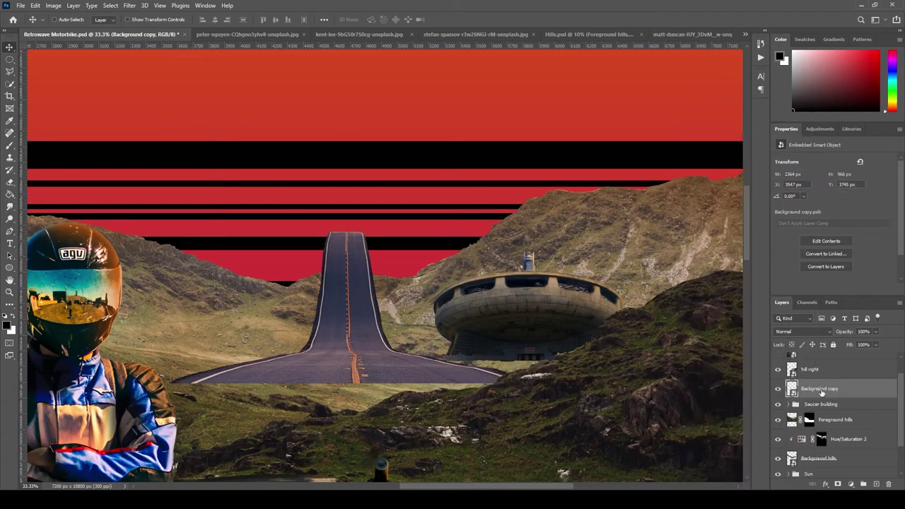
{"action": "double_click", "coordinate": [813, 388]}
{"action": "type", "text": "Road2"}
{"action": "key", "text": "Return"}
{"action": "scroll", "coordinate": [820, 393], "scroll_direction": "up", "scroll_amount": 1}
{"action": "scroll", "coordinate": [483, 279], "scroll_direction": "down", "scroll_amount": 3}
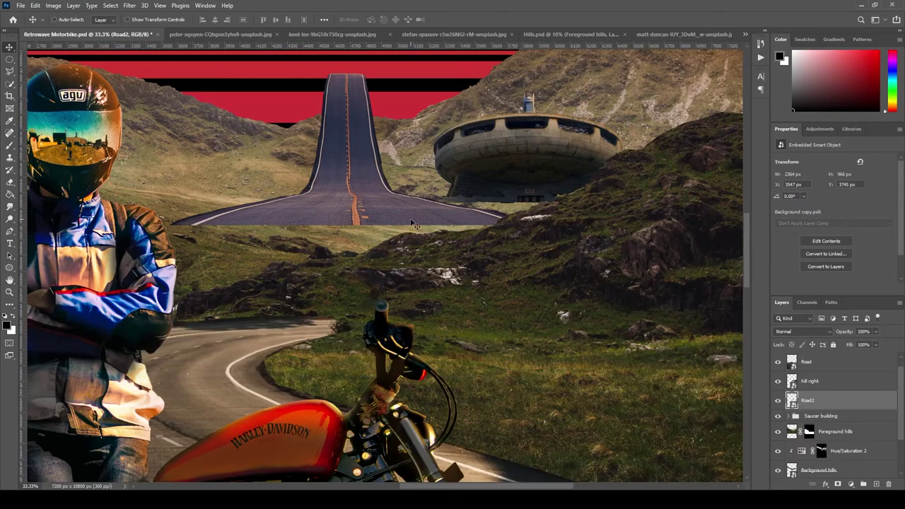
Step: Duplicate the Road layer and flip the copy upright so its road recedes toward the hills
{"action": "left_click", "coordinate": [806, 361]}
{"action": "key", "text": "ctrl+j"}
{"action": "left_click", "coordinate": [35, 5]}
{"action": "key", "text": "Escape"}
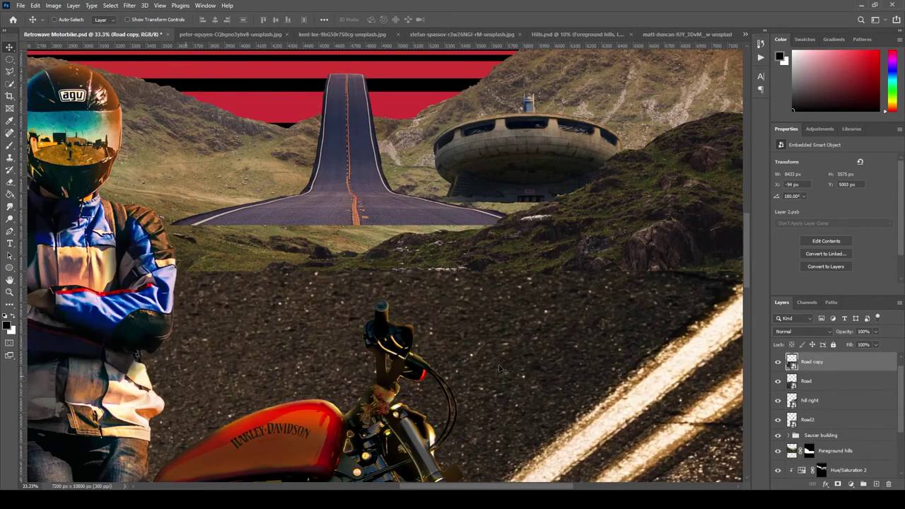
{"action": "key", "text": "ctrl+0"}
{"action": "key", "text": "ctrl+t"}
{"action": "left_click_drag", "start_coordinate": [521, 258], "coordinate": [308, 186]}
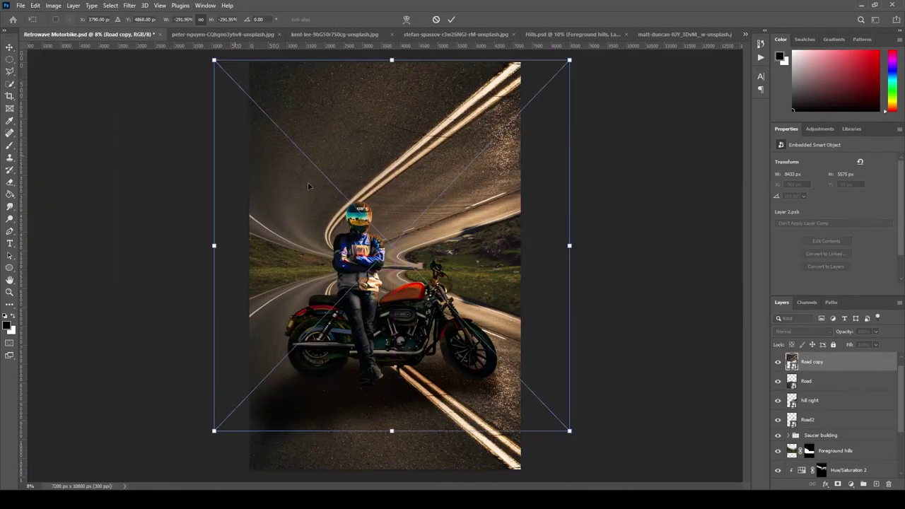
{"action": "left_click", "coordinate": [35, 5]}
{"action": "left_click", "coordinate": [170, 375]}
{"action": "key", "text": "Return"}
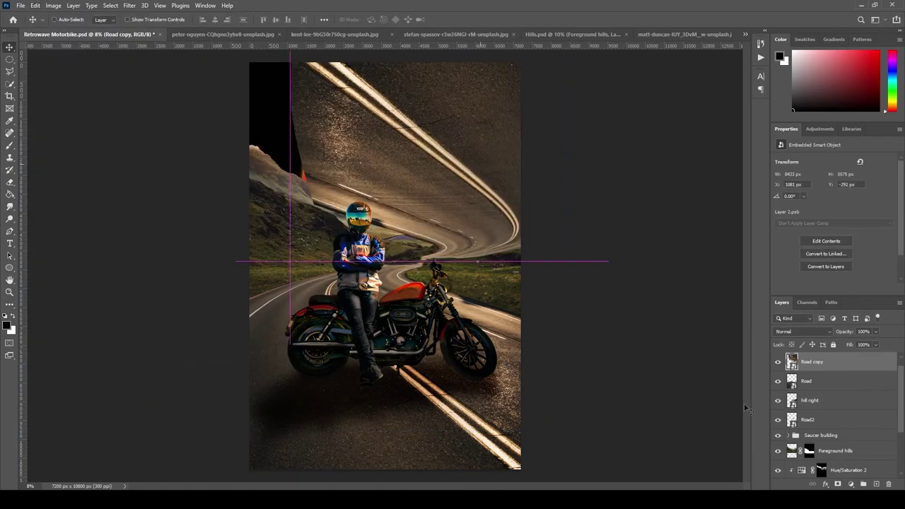
{"action": "left_click", "coordinate": [35, 5]}
{"action": "key", "text": "Escape"}
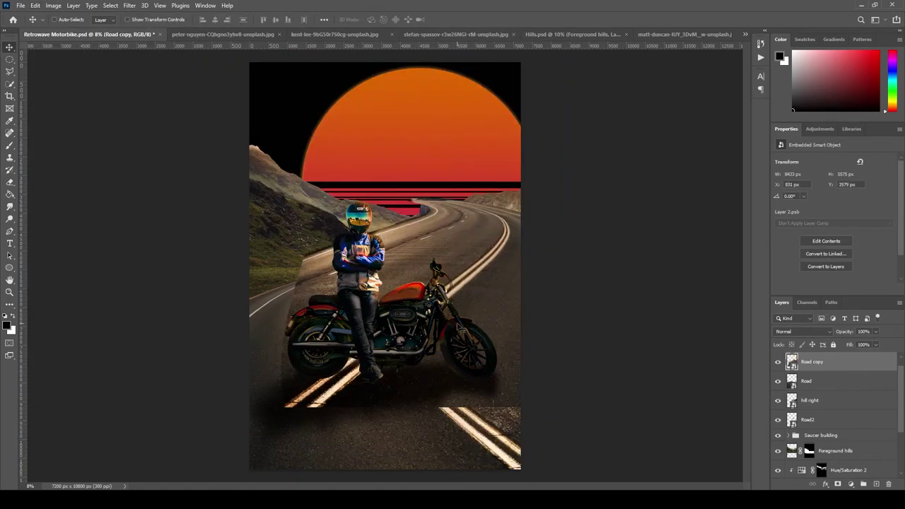
Step: Scale the Road copy down to 3498 × 2313 px and position it in the valley behind the motorbike
{"action": "key", "text": "ctrl+t"}
{"action": "left_click_drag", "start_coordinate": [442, 214], "coordinate": [456, 277]}
{"action": "key", "text": "Return"}
{"action": "key", "text": "z"}
{"action": "left_click", "coordinate": [427, 280]}
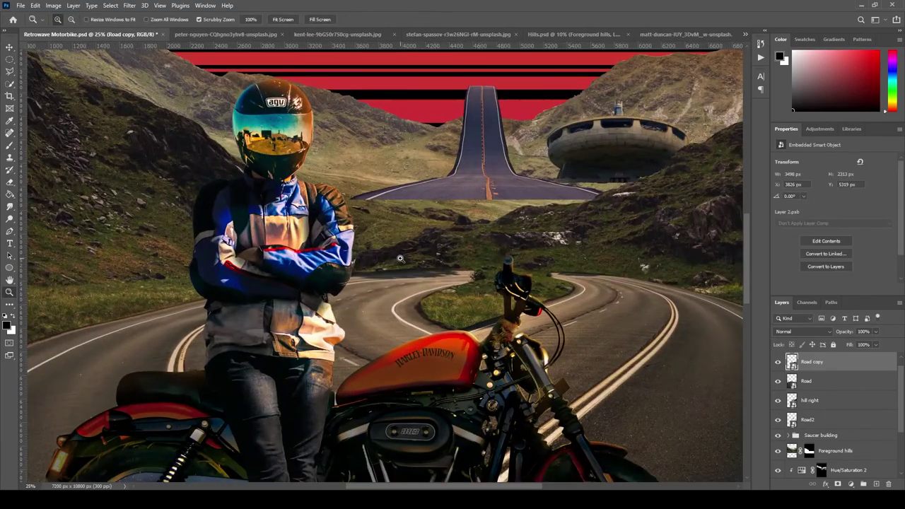
Step: Flip the Road copy horizontally and scale it down beneath the imported road
{"action": "left_click", "coordinate": [35, 5]}
{"action": "mouse_move", "coordinate": [81, 222]}
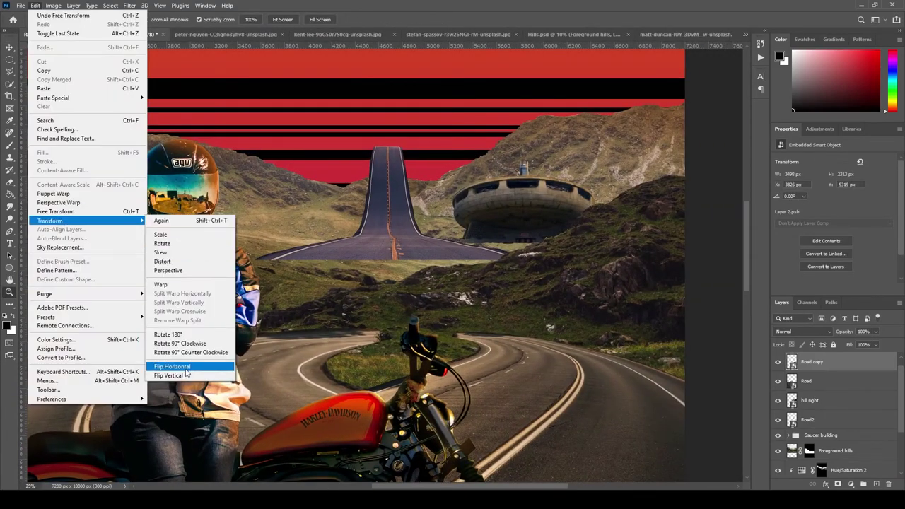
{"action": "left_click", "coordinate": [187, 367]}
{"action": "key", "text": "ctrl+t"}
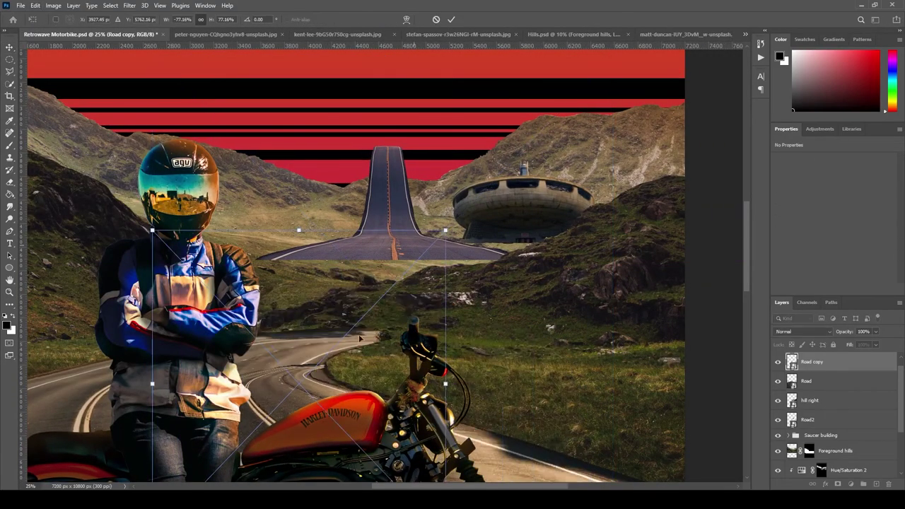
{"action": "left_click_drag", "start_coordinate": [151, 78], "coordinate": [294, 186]}
Step: Try to warp the Road copy into a narrower bend that leads up to Road2
{"action": "left_click", "coordinate": [35, 5]}
{"action": "mouse_move", "coordinate": [80, 219]}
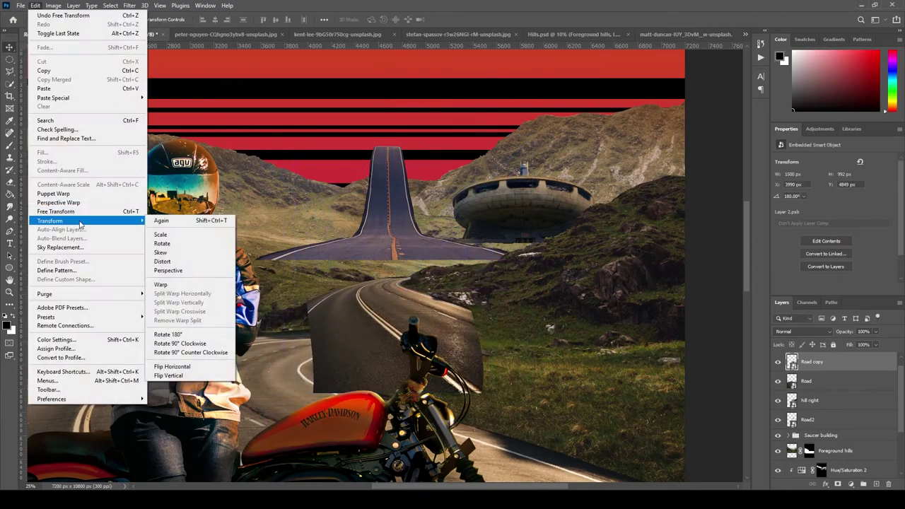
{"action": "left_click", "coordinate": [187, 284]}
{"action": "left_click_drag", "start_coordinate": [353, 332], "coordinate": [426, 262]}
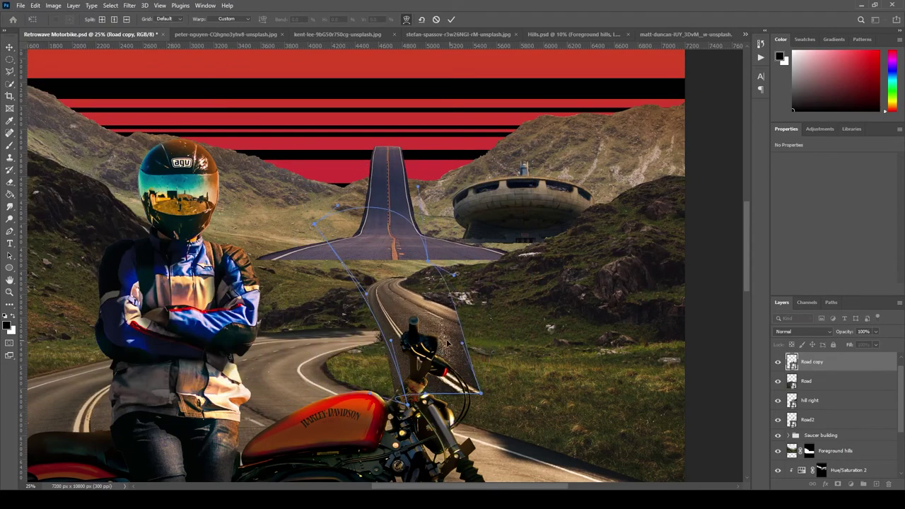
{"action": "left_click_drag", "start_coordinate": [311, 224], "coordinate": [367, 234]}
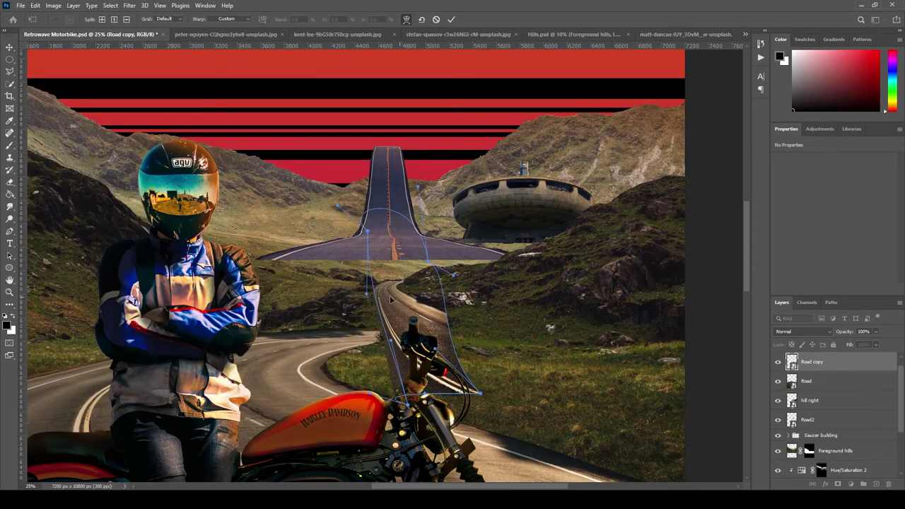
{"action": "key", "text": "Return"}
Step: Move the Road copy behind the motorbike's handlebars and scale it down to 814 px wide
{"action": "scroll", "coordinate": [391, 300], "scroll_direction": "up", "scroll_amount": 2}
{"action": "key", "text": "v"}
{"action": "left_click_drag", "start_coordinate": [367, 316], "coordinate": [386, 316]}
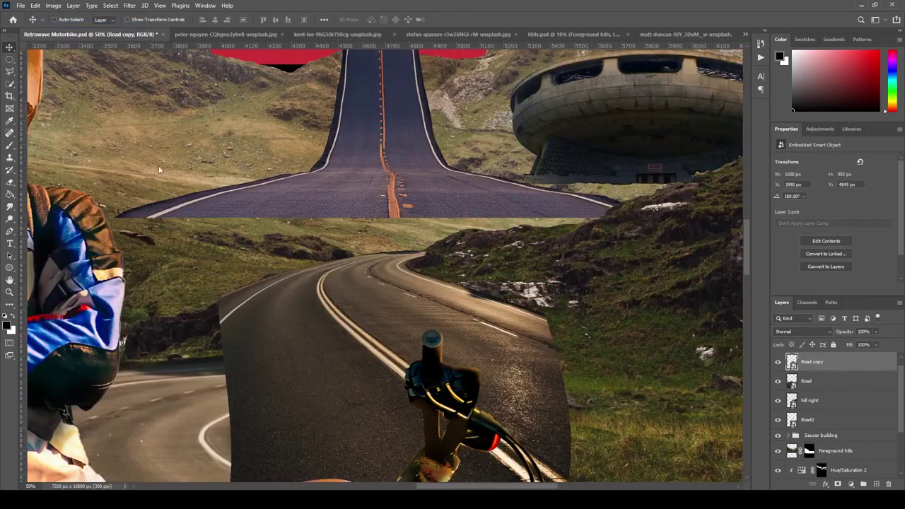
{"action": "key", "text": "ctrl+t"}
{"action": "mouse_move", "coordinate": [198, 275]}
{"action": "left_mouse_down"}
{"action": "mouse_move", "coordinate": [324, 306]}
{"action": "mouse_move", "coordinate": [349, 324]}
{"action": "mouse_move", "coordinate": [318, 320]}
{"action": "left_mouse_up"}
{"action": "key", "text": "Return"}
Step: Add a layer mask to the Road copy and paint away its lower part with a smaller brush
{"action": "left_click", "coordinate": [837, 484]}
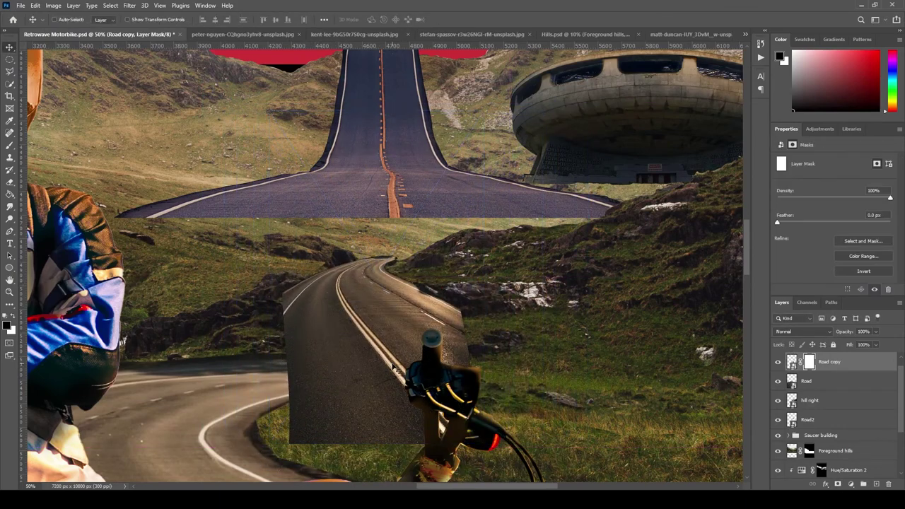
{"action": "key", "text": "b"}
{"action": "key", "text": "bracketleft"}
{"action": "key", "text": "bracketleft"}
{"action": "key", "text": "bracketleft"}
{"action": "key", "text": "bracketleft"}
{"action": "key", "text": "bracketleft"}
{"action": "left_click_drag", "start_coordinate": [325, 394], "coordinate": [304, 318]}
Step: Try to warp the masked Road copy further, cancel the warp, and delete the layer
{"action": "left_click", "coordinate": [35, 5]}
{"action": "left_click", "coordinate": [184, 297]}
{"action": "left_click", "coordinate": [487, 198]}
{"action": "left_click", "coordinate": [791, 361]}
{"action": "left_click", "coordinate": [35, 5]}
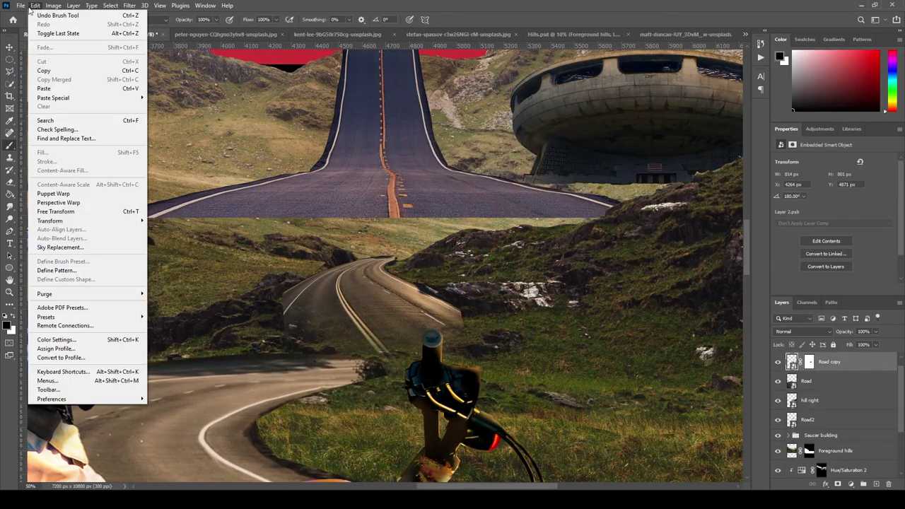
{"action": "left_click", "coordinate": [184, 296]}
{"action": "left_click", "coordinate": [487, 198]}
{"action": "left_click", "coordinate": [800, 362]}
{"action": "left_click", "coordinate": [34, 5]}
{"action": "left_click", "coordinate": [173, 283]}
{"action": "left_click_drag", "start_coordinate": [424, 368], "coordinate": [446, 339]}
{"action": "key", "text": "Escape"}
{"action": "left_click", "coordinate": [888, 483]}
{"action": "left_click", "coordinate": [460, 188]}
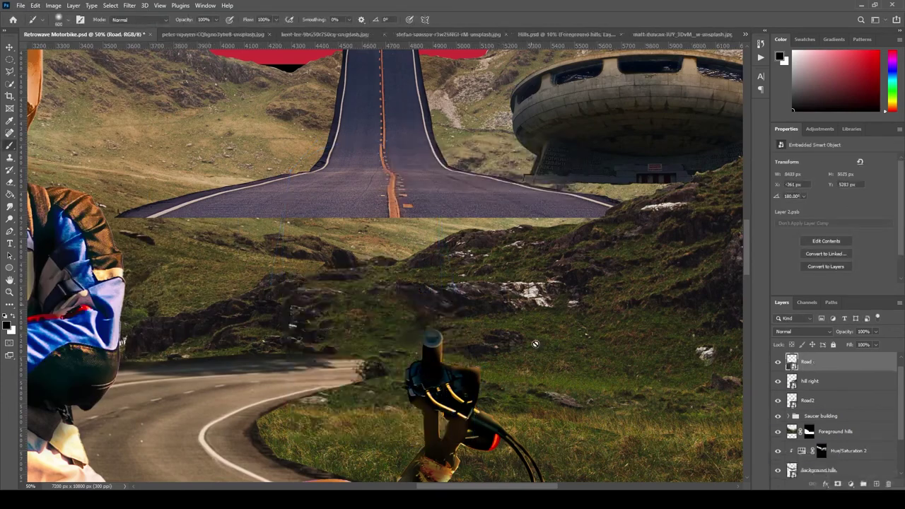
Step: Scale Road2 down to 717 px wide, rotate it 8.90°, and place it at the foot of the saucer building
{"action": "scroll", "coordinate": [376, 186], "scroll_direction": "up", "scroll_amount": 1}
{"action": "key", "text": "ctrl+t"}
{"action": "left_click_drag", "start_coordinate": [606, 80], "coordinate": [332, 171]}
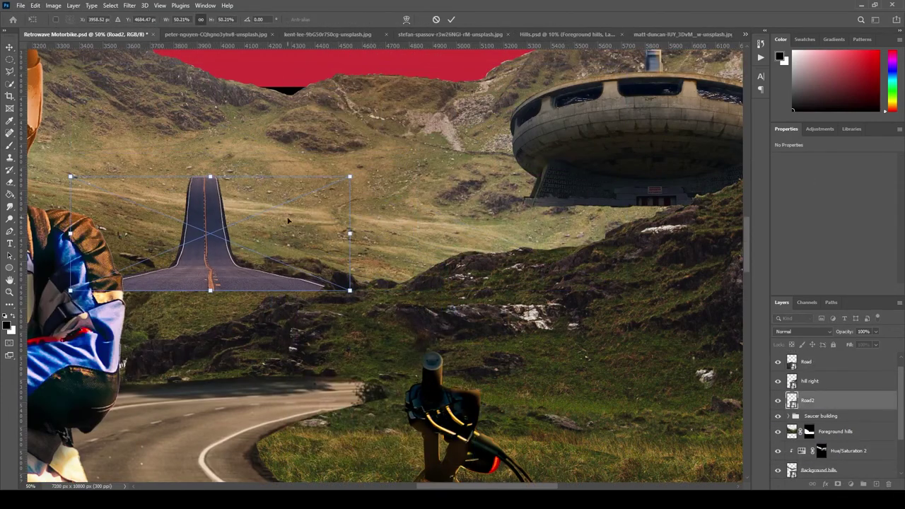
{"action": "left_click_drag", "start_coordinate": [332, 234], "coordinate": [256, 235]}
{"action": "key", "text": "Return"}
{"action": "left_click_drag", "start_coordinate": [169, 227], "coordinate": [594, 251]}
{"action": "left_click", "coordinate": [35, 6]}
{"action": "left_click", "coordinate": [52, 15]}
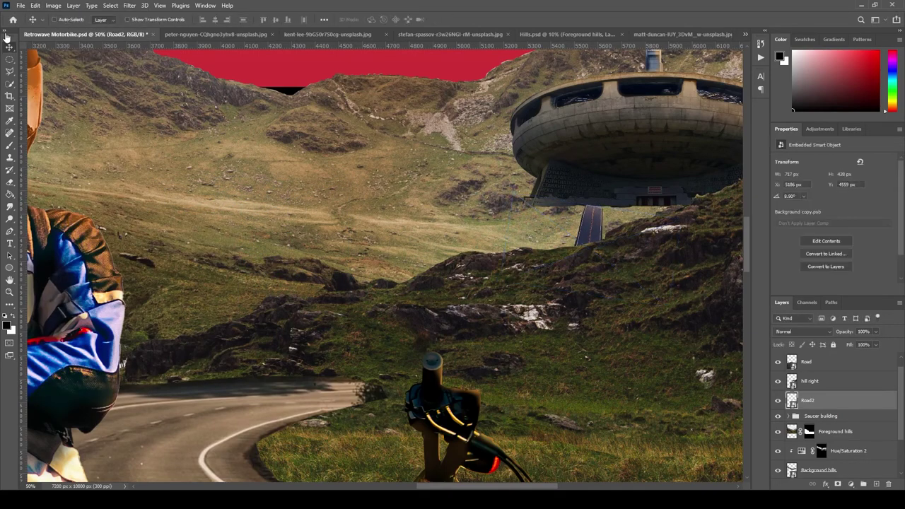
Step: Reshape Road2 to 435 px high so it meets the base of the saucer building
{"action": "key", "text": "ctrl+plus"}
{"action": "key", "text": "ctrl+plus"}
{"action": "key", "text": "ctrl+plus"}
{"action": "left_click", "coordinate": [35, 5]}
{"action": "left_click", "coordinate": [283, 241]}
{"action": "left_click_drag", "start_coordinate": [573, 488], "coordinate": [590, 487]}
{"action": "left_click_drag", "start_coordinate": [677, 233], "coordinate": [676, 157]}
{"action": "key", "text": "Return"}
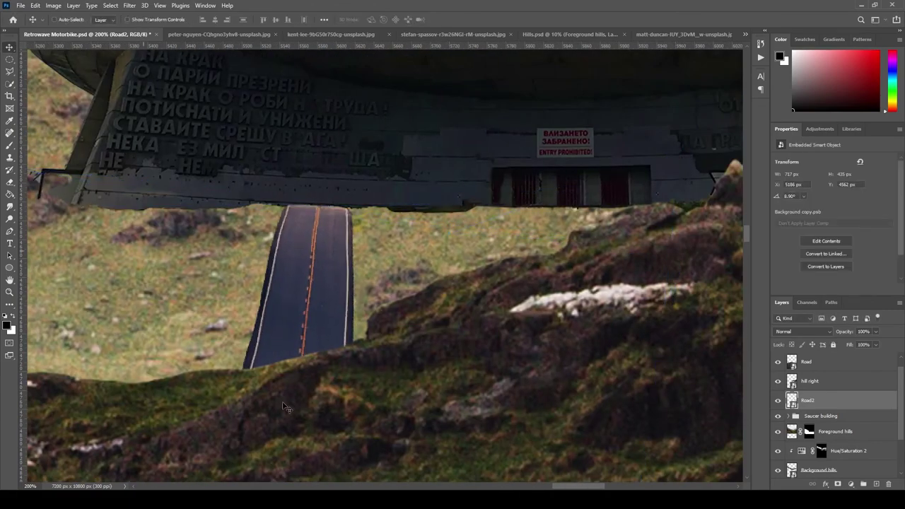
{"action": "scroll", "coordinate": [204, 367], "scroll_direction": "up", "scroll_amount": 2}
{"action": "key", "text": "ctrl+shift+alt+n"}
{"action": "key", "text": "alt+bracketleft"}
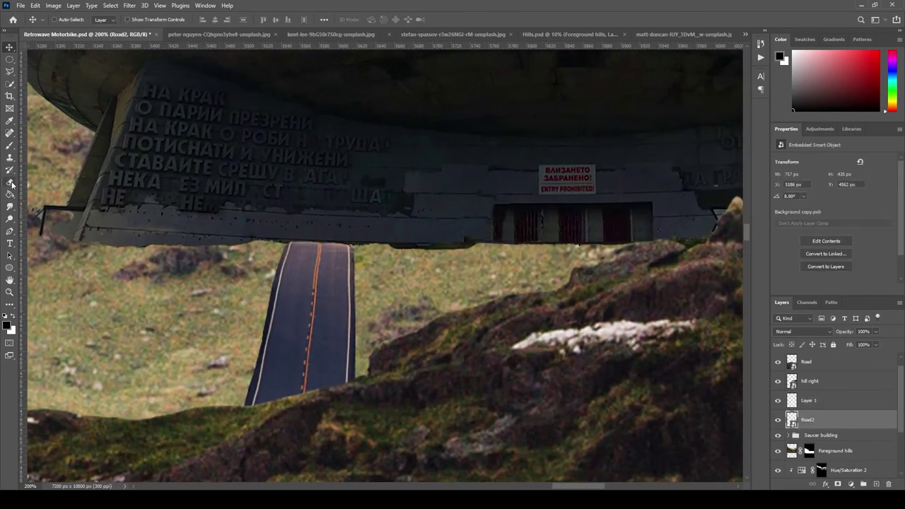
{"action": "left_click", "coordinate": [9, 157]}
{"action": "left_click", "coordinate": [53, 159]}
{"action": "key", "text": "alt+bracketright"}
{"action": "key", "text": "Delete"}
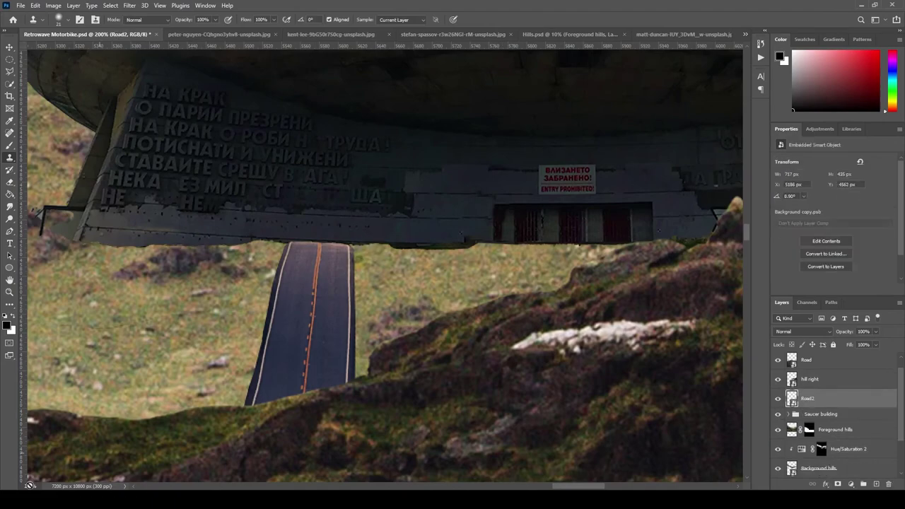
Step: Add a colorized Hue/Saturation adjustment clipped to Road2, with hue 32, saturation 31 and lightness +30
{"action": "key", "text": "z"}
{"action": "mouse_move", "coordinate": [378, 301]}
{"action": "left_mouse_down"}
{"action": "mouse_move", "coordinate": [269, 301]}
{"action": "mouse_move", "coordinate": [377, 301]}
{"action": "left_mouse_up"}
{"action": "key", "text": "ctrl+plus"}
{"action": "key", "text": "ctrl+plus"}
{"action": "key", "text": "ctrl+plus"}
{"action": "key", "text": "ctrl+plus"}
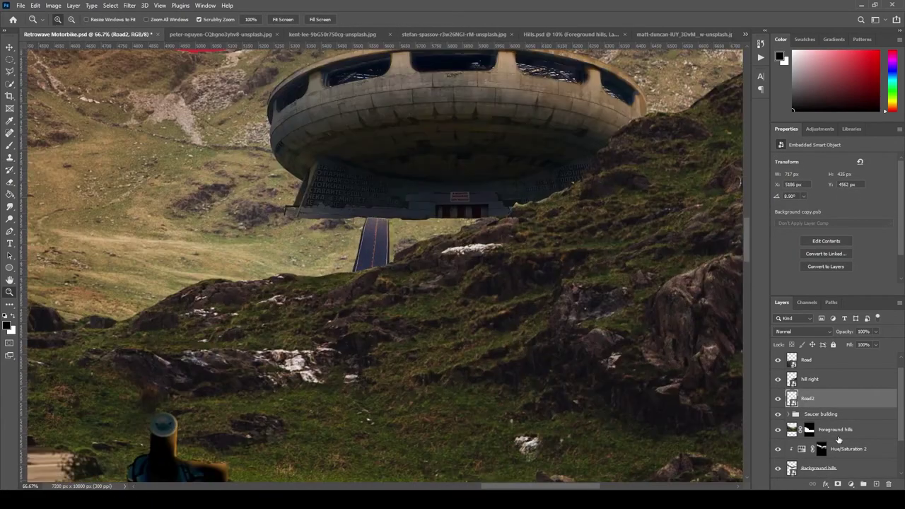
{"action": "left_click", "coordinate": [851, 484]}
{"action": "left_click", "coordinate": [825, 248]}
{"action": "right_click", "coordinate": [817, 401]}
{"action": "left_click", "coordinate": [806, 175]}
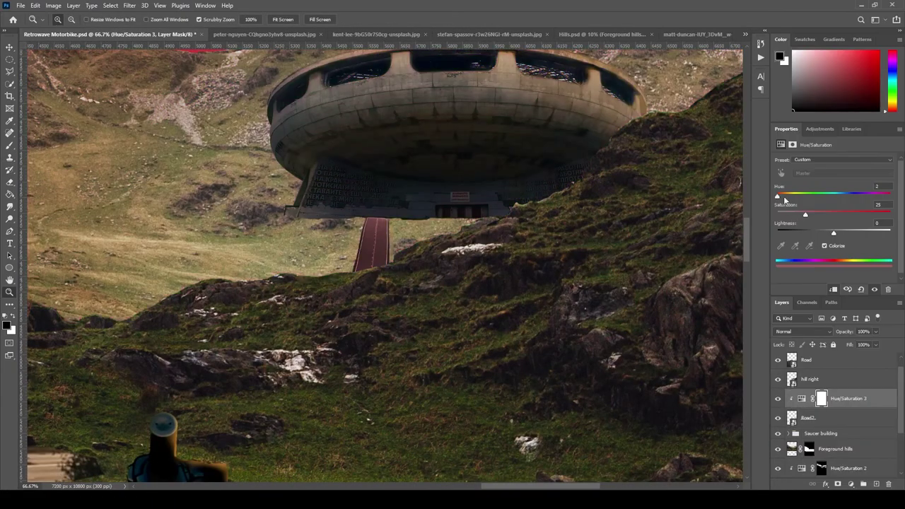
{"action": "left_click_drag", "start_coordinate": [838, 233], "coordinate": [827, 217]}
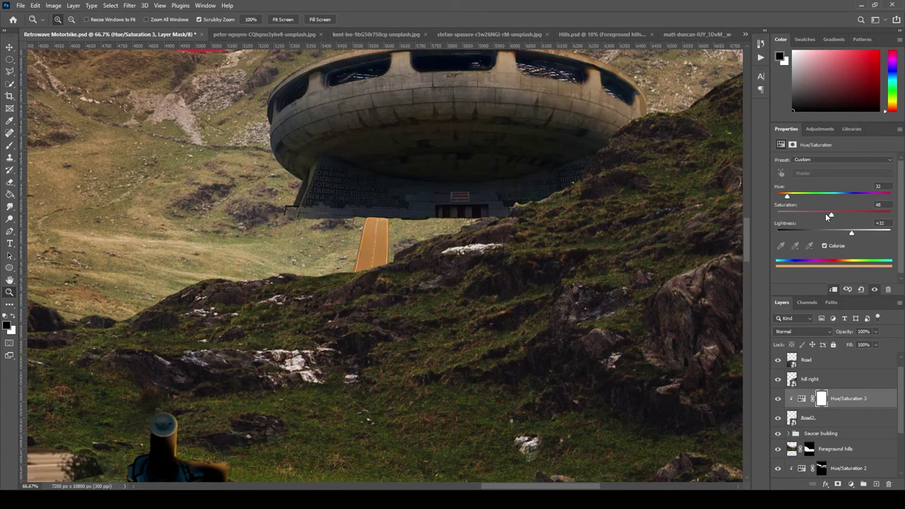
Step: Invert the Road2 adjustment's mask and brush the warm tint back in along the road's right half
{"action": "key", "text": "ctrl+i"}
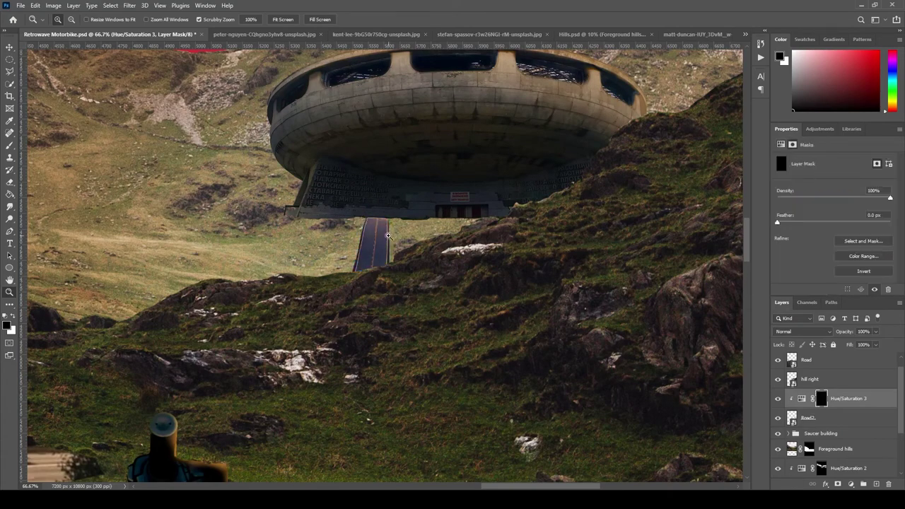
{"action": "key", "text": "ctrl+plus"}
{"action": "key", "text": "ctrl+plus"}
{"action": "key", "text": "ctrl+plus"}
{"action": "key", "text": "b"}
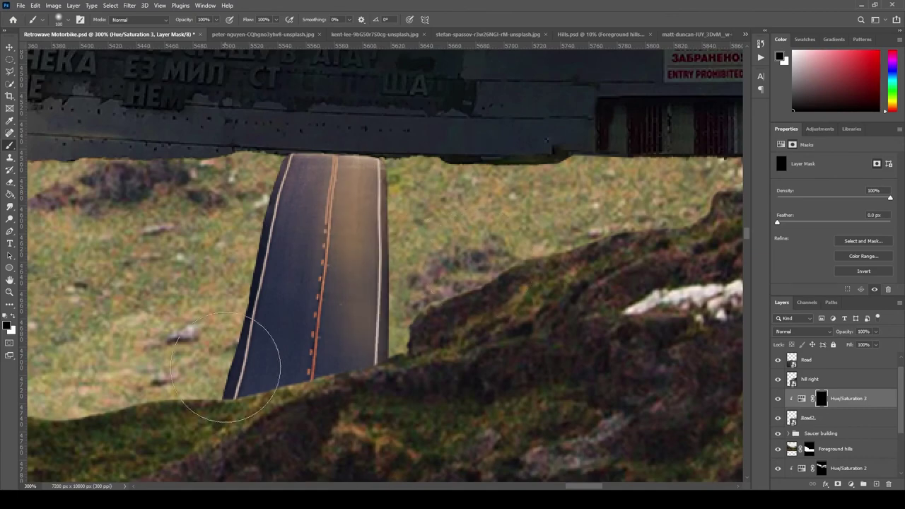
{"action": "key", "text": "ctrl+minus"}
{"action": "key", "text": "ctrl+minus"}
{"action": "key", "text": "ctrl+minus"}
{"action": "key", "text": "ctrl+minus"}
{"action": "left_click", "coordinate": [788, 418]}
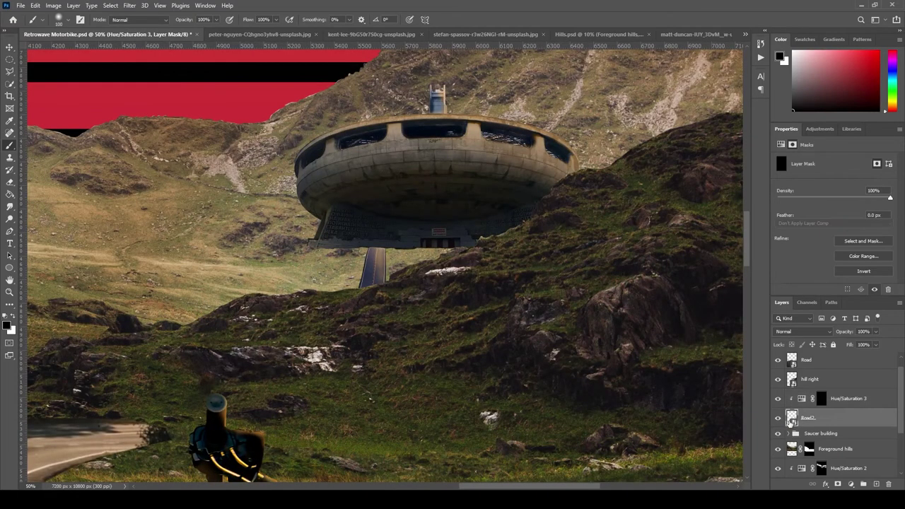
Step: Close the finished source images, including the saucer building and the city skyline, without saving changes
{"action": "key", "text": "ctrl+Tab"}
{"action": "key", "text": "ctrl+Tab"}
{"action": "key", "text": "ctrl+Tab"}
{"action": "key", "text": "ctrl+Tab"}
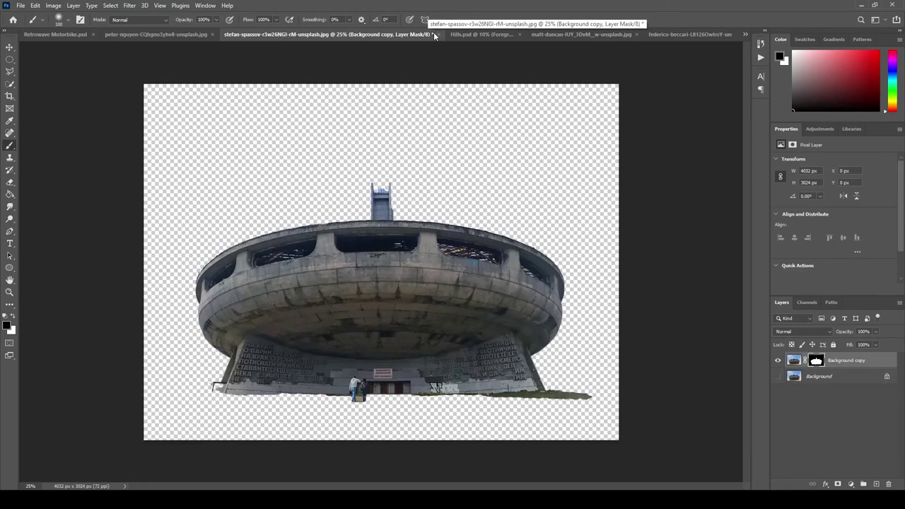
{"action": "left_click", "coordinate": [433, 34]}
{"action": "left_click", "coordinate": [471, 184]}
{"action": "key", "text": "ctrl+w"}
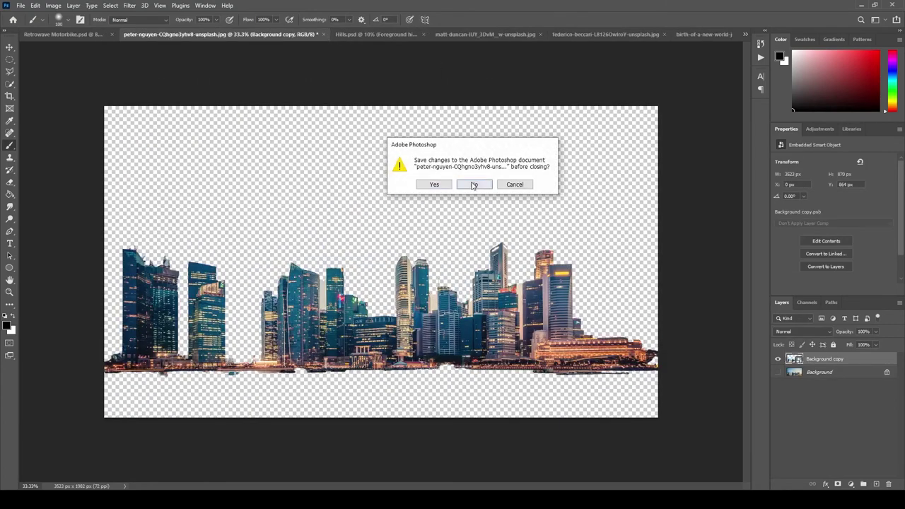
{"action": "left_click", "coordinate": [471, 184]}
Step: Place the starry sky image beneath the Sun group as a smart object named Stars
{"action": "left_click_drag", "start_coordinate": [813, 456], "coordinate": [813, 449]}
{"action": "key", "text": "v"}
{"action": "left_click_drag", "start_coordinate": [385, 261], "coordinate": [357, 152]}
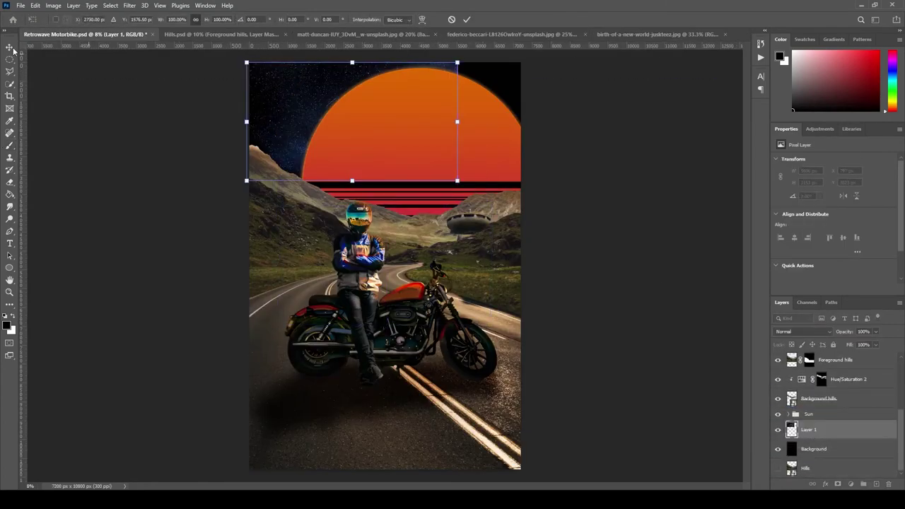
{"action": "right_click", "coordinate": [806, 430]}
{"action": "key", "text": "Escape"}
{"action": "double_click", "coordinate": [808, 430]}
{"action": "type", "text": "Stars"}
{"action": "key", "text": "Return"}
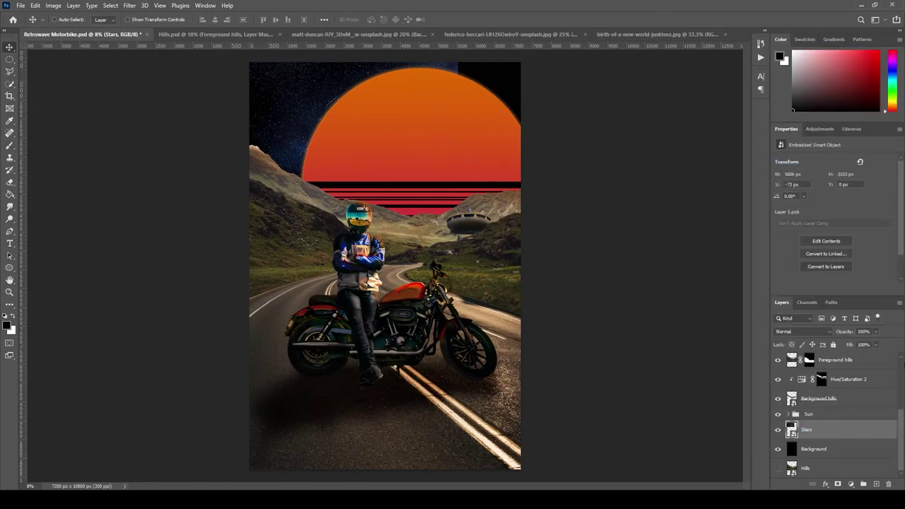
Step: Scale Stars up to 7666 px wide to cover the sky and set its opacity to 50%
{"action": "key", "text": "ctrl+t"}
{"action": "left_click_drag", "start_coordinate": [247, 60], "coordinate": [35, 100]}
{"action": "key", "text": "Return"}
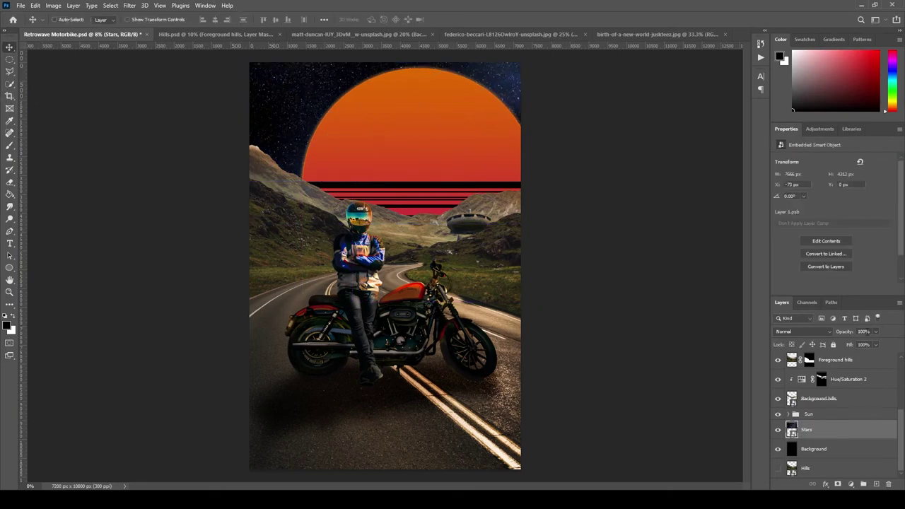
{"action": "key", "text": "5"}
Step: Group the sky, sun, hills and saucer building layers into a group named Background
{"action": "key", "text": "ctrl+alt+a"}
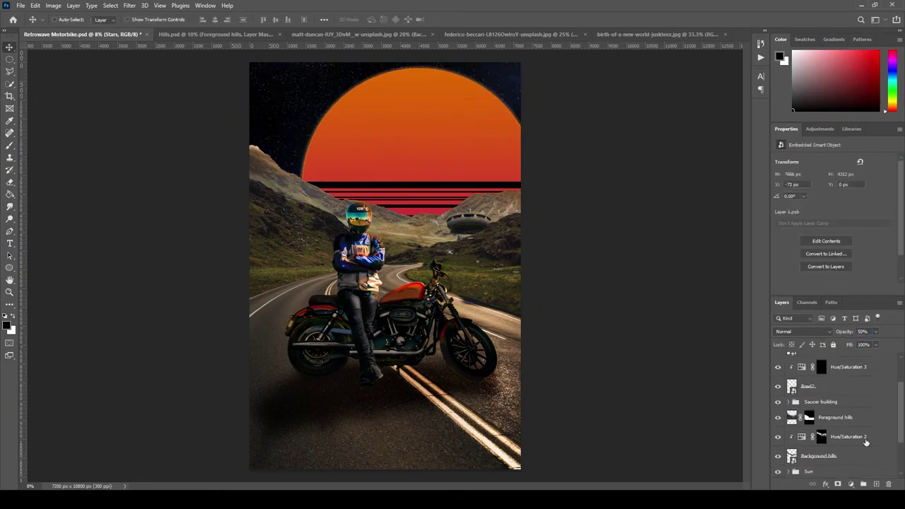
{"action": "key", "text": "ctrl+g"}
{"action": "double_click", "coordinate": [815, 358]}
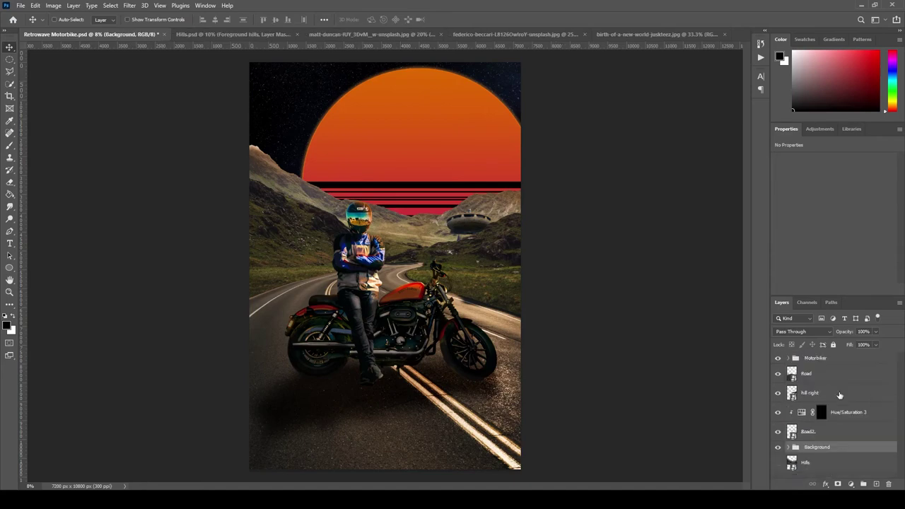
Step: Move Road2 into the Background group and expand the group
{"action": "key", "text": "Delete"}
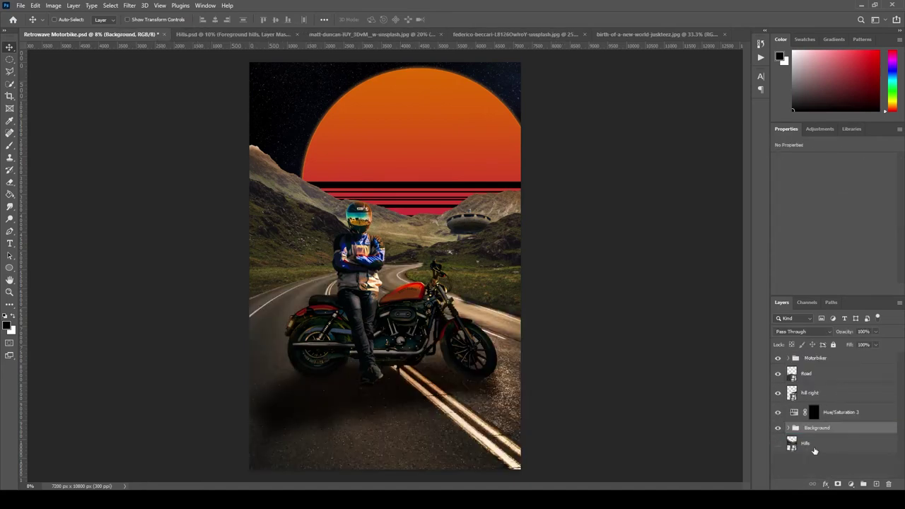
{"action": "key", "text": "alt+bracketright"}
{"action": "key", "text": "alt+bracketright"}
{"action": "key", "text": "alt+bracketright"}
{"action": "key", "text": "alt+bracketleft"}
{"action": "key", "text": "alt+bracketleft"}
{"action": "left_click", "coordinate": [787, 428]}
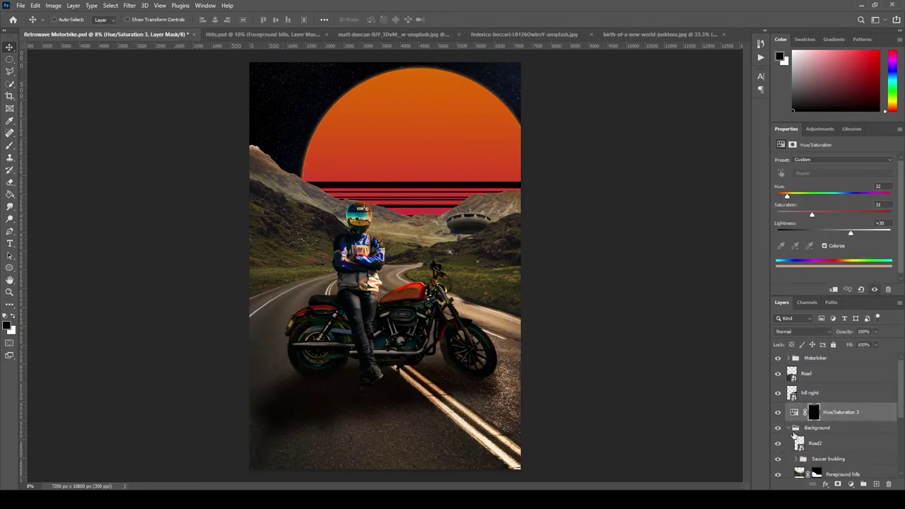
Step: Clip Hue/Saturation 3 to Road2 inside the Background group and group the two as Road 2
{"action": "left_click_drag", "start_coordinate": [813, 412], "coordinate": [813, 440]}
{"action": "left_click", "coordinate": [813, 444], "text": "shift"}
{"action": "right_click", "coordinate": [813, 443]}
{"action": "left_click", "coordinate": [808, 214]}
{"action": "key", "text": "ctrl+g"}
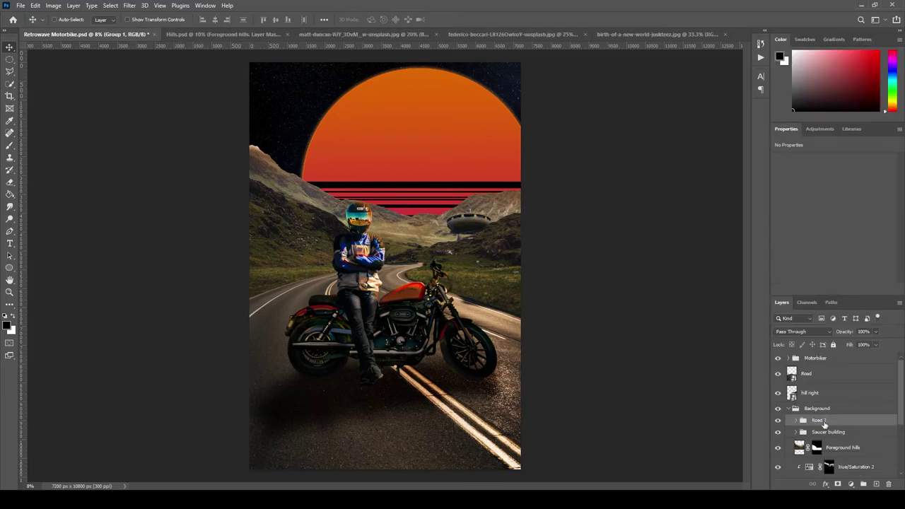
Step: Take Foreground hills out of Background, group it with Road and hill right as Foreground, and save the document
{"action": "left_click", "coordinate": [809, 392]}
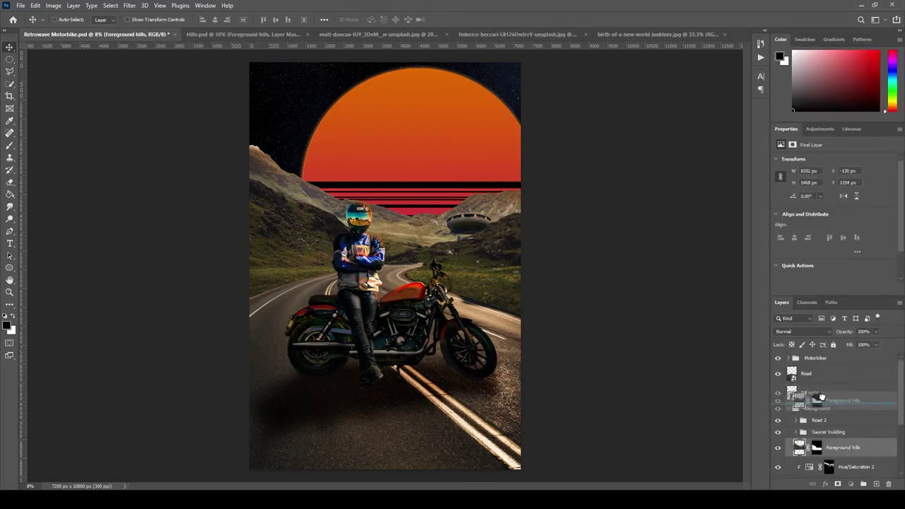
{"action": "left_click", "coordinate": [796, 408]}
{"action": "left_click", "coordinate": [812, 372], "text": "shift"}
{"action": "key", "text": "ctrl+g"}
{"action": "type", "text": "nd"}
{"action": "key", "text": "Return"}
{"action": "key", "text": "ctrl+s"}
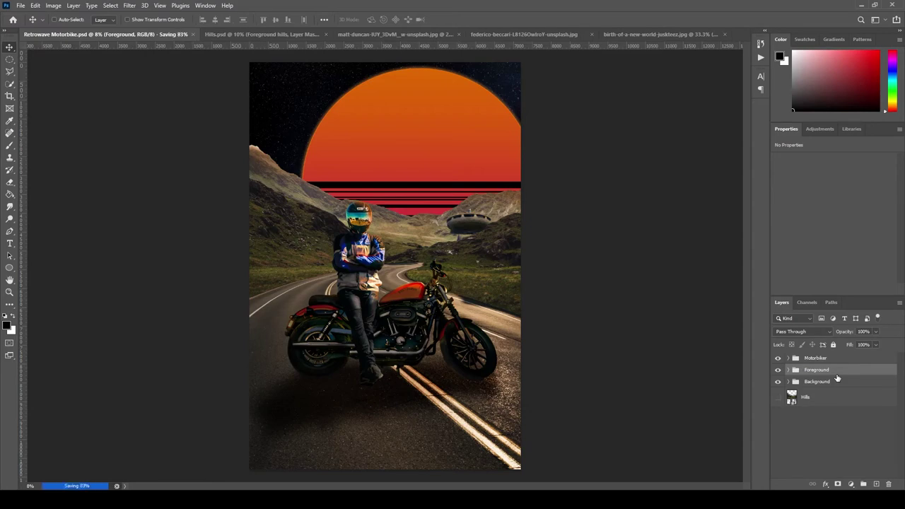
Step: Add a new empty layer above Hue/Saturation 2 in the Background group
{"action": "left_click", "coordinate": [789, 382]}
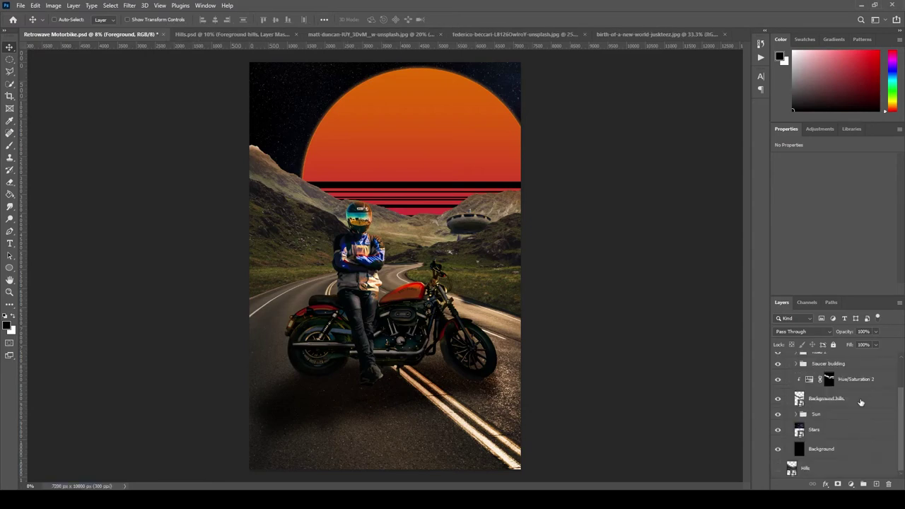
{"action": "left_click", "coordinate": [824, 417]}
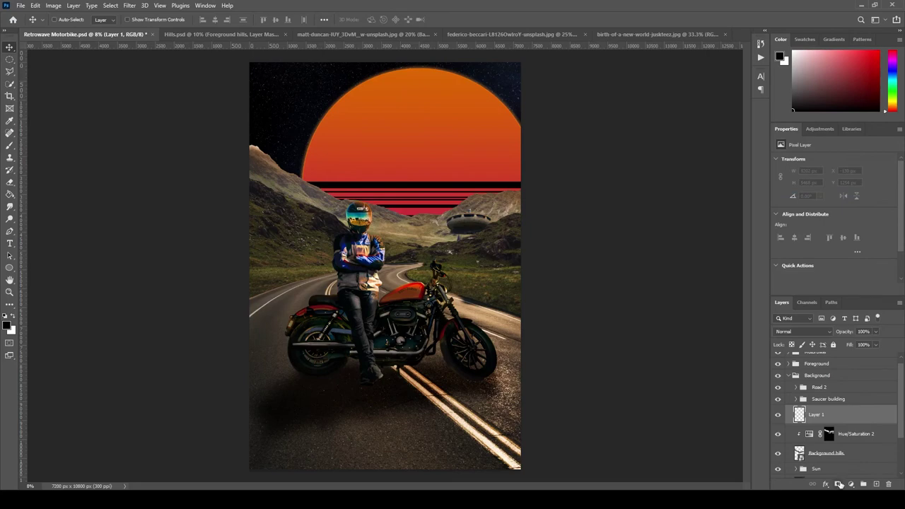
{"action": "key", "text": "z"}
{"action": "left_click_drag", "start_coordinate": [279, 226], "coordinate": [310, 299]}
{"action": "left_click", "coordinate": [851, 484]}
{"action": "left_click", "coordinate": [848, 391]}
{"action": "left_click_drag", "start_coordinate": [833, 195], "coordinate": [792, 196]}
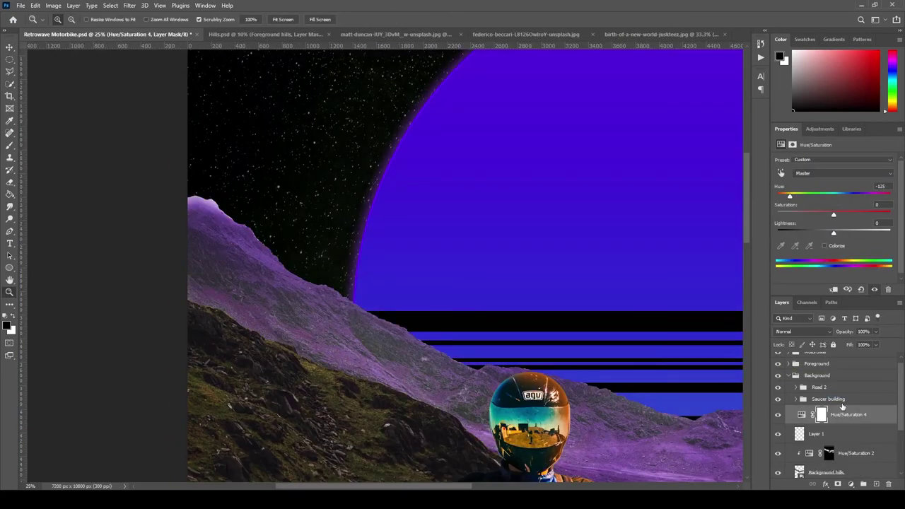
{"action": "key", "text": "Delete"}
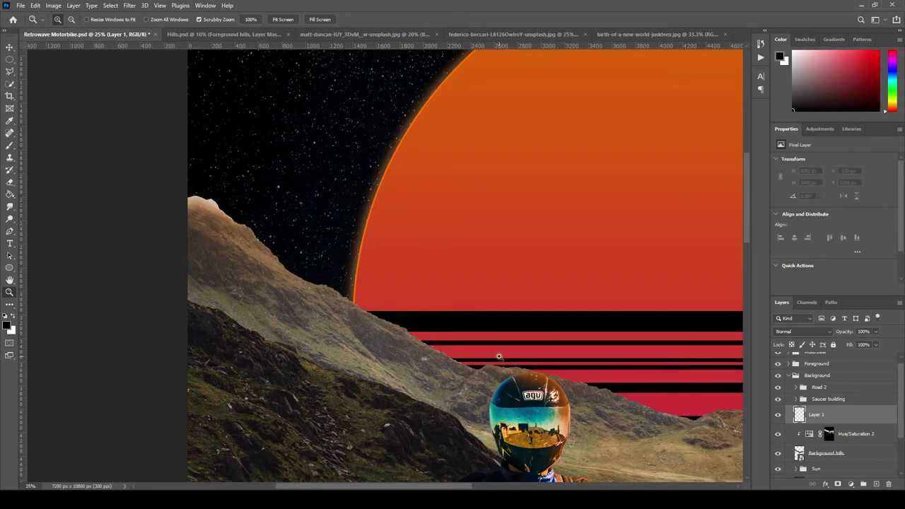
Step: Choose the Gradient tool with a Basics preset and set the starting colour stop to ffffff
{"action": "right_click", "coordinate": [10, 192]}
{"action": "left_click", "coordinate": [49, 196]}
{"action": "left_click", "coordinate": [106, 19]}
{"action": "left_click", "coordinate": [408, 124]}
{"action": "left_click", "coordinate": [420, 138]}
{"action": "double_click", "coordinate": [405, 253]}
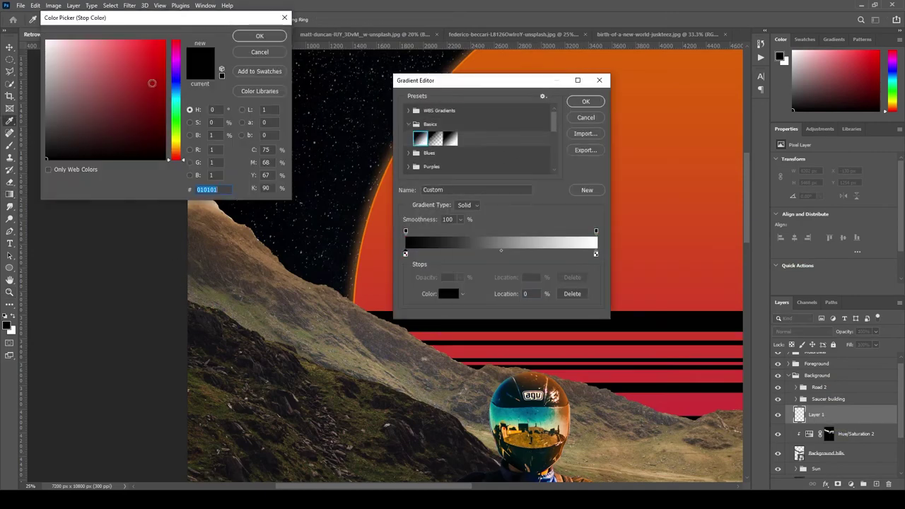
{"action": "type", "text": "ffffff"}
{"action": "key", "text": "Return"}
{"action": "key", "text": "Return"}
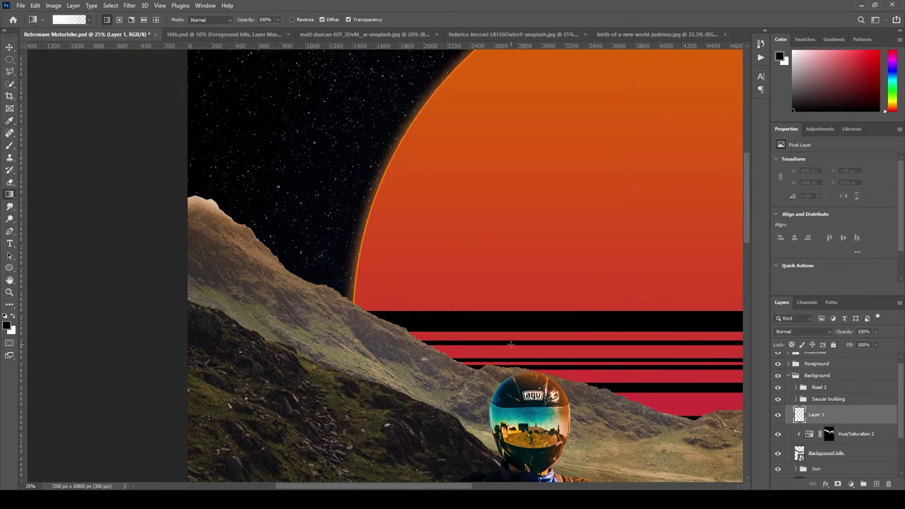
Step: Draw a vertical white gradient fading upward across the sky and move its layer beneath Background hills
{"action": "key", "text": "ctrl+0"}
{"action": "left_click_drag", "start_coordinate": [385, 67], "coordinate": [385, 212]}
{"action": "key", "text": "ctrl+bracketleft"}
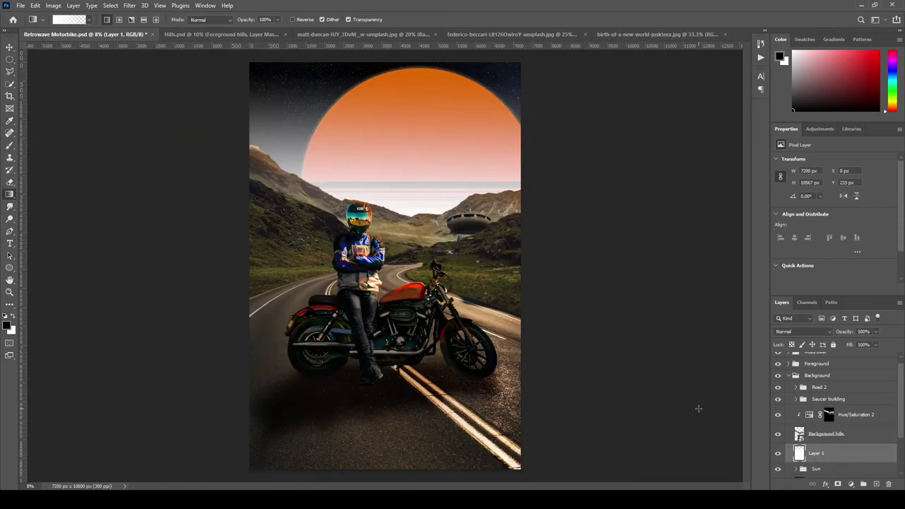
Step: Set the gradient layer's opacity to 50% and squash it to 3839 px high around the horizon
{"action": "key", "text": "8"}
{"action": "key", "text": "Return"}
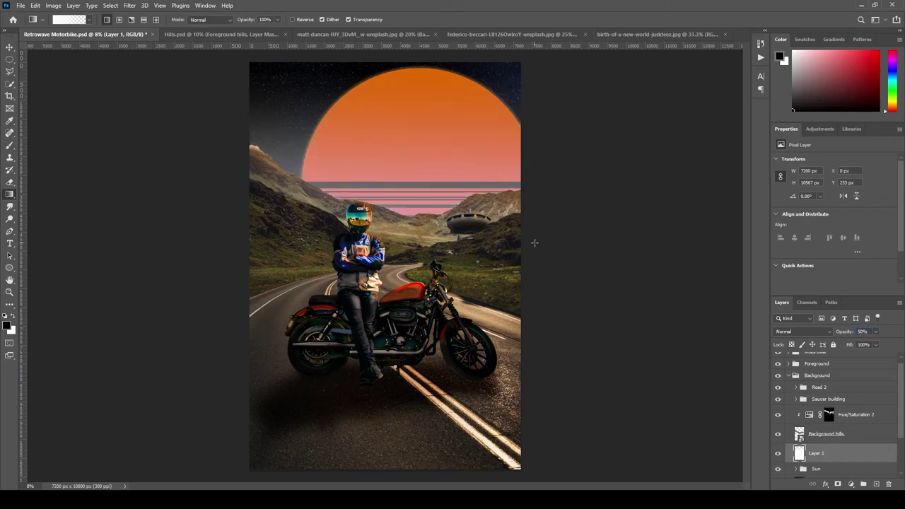
{"action": "key", "text": "ctrl+t"}
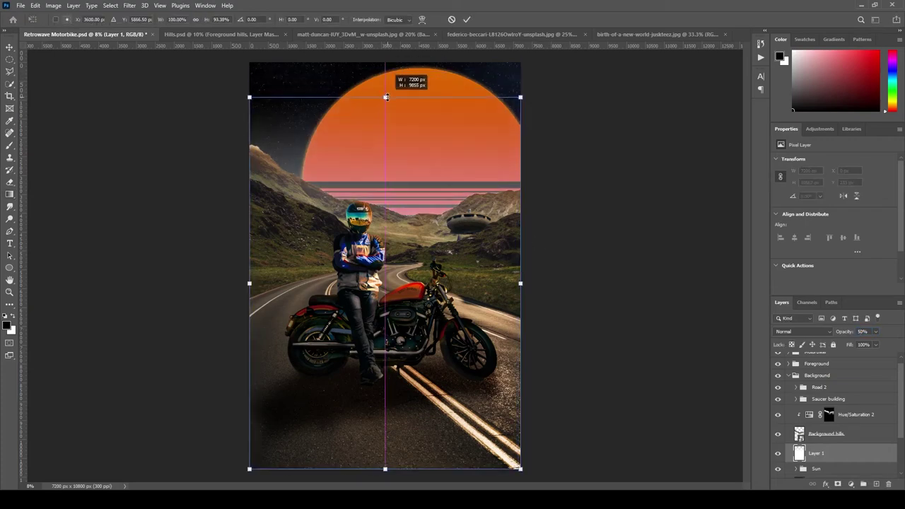
{"action": "left_click_drag", "start_coordinate": [385, 63], "coordinate": [385, 113]}
{"action": "key", "text": "Return"}
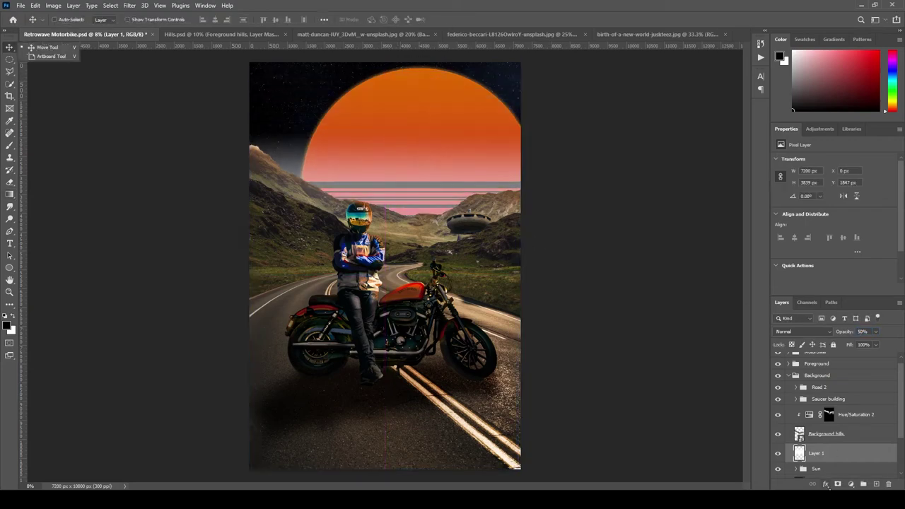
Step: Add a colorized Hue/Saturation adjustment clipped to the gradient layer and tint the glow magenta
{"action": "left_click", "coordinate": [850, 483]}
{"action": "left_click", "coordinate": [825, 458]}
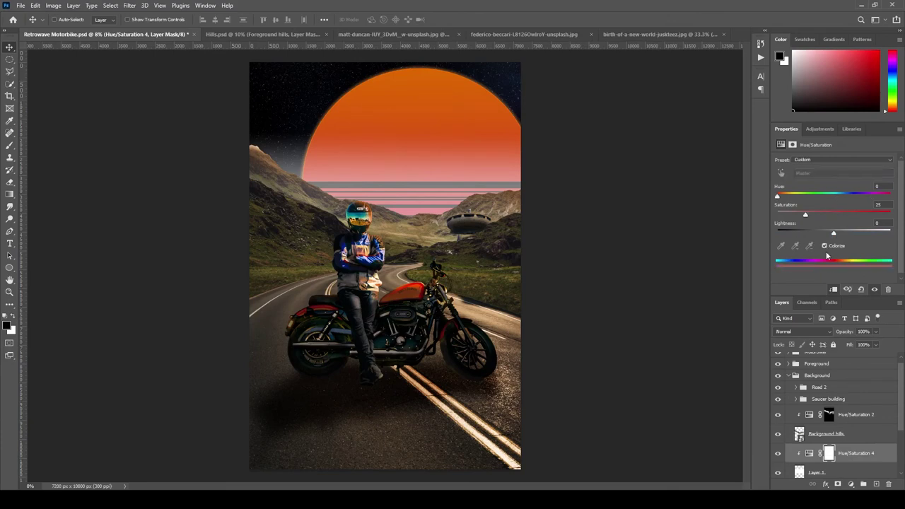
{"action": "left_click_drag", "start_coordinate": [833, 233], "coordinate": [811, 239]}
Step: Stretch the magenta gradient layer to about 5002 px high and mask out its upper part over the sun and sky with a soft black brush
{"action": "left_click", "coordinate": [817, 413]}
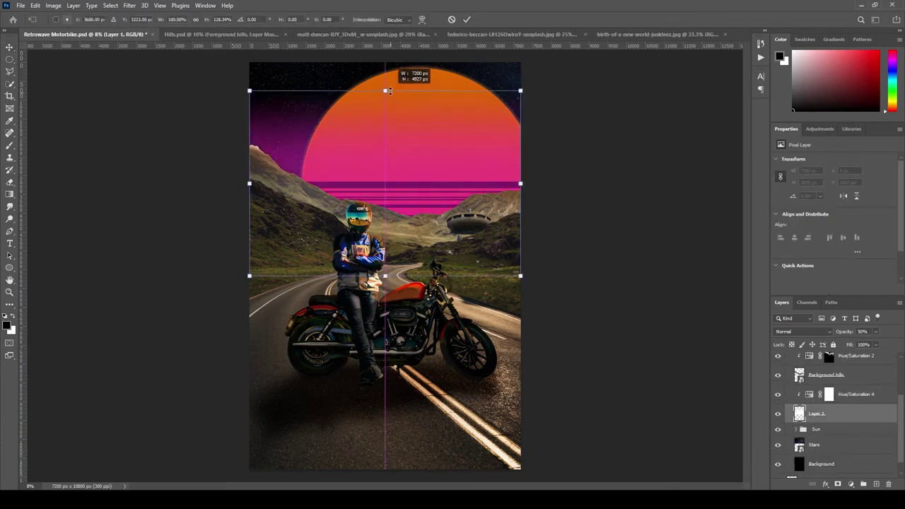
{"action": "left_click", "coordinate": [838, 484], "text": "alt"}
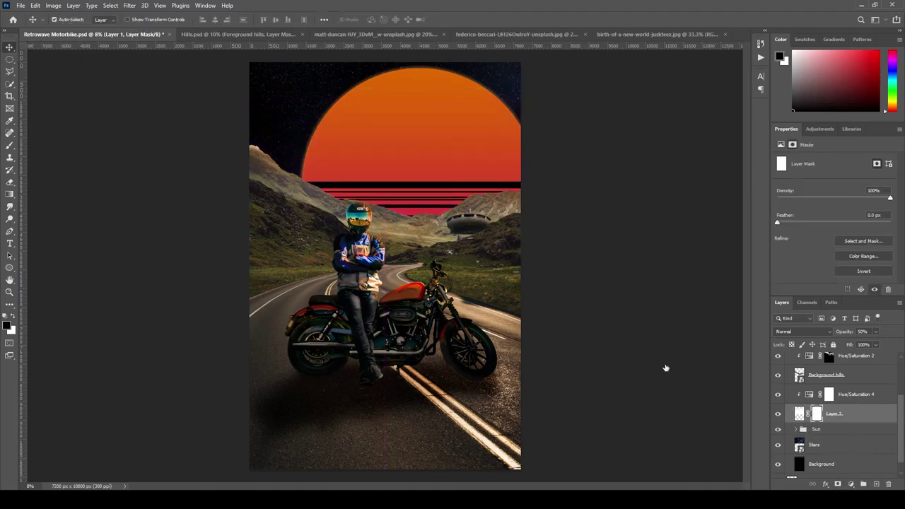
{"action": "key", "text": "b"}
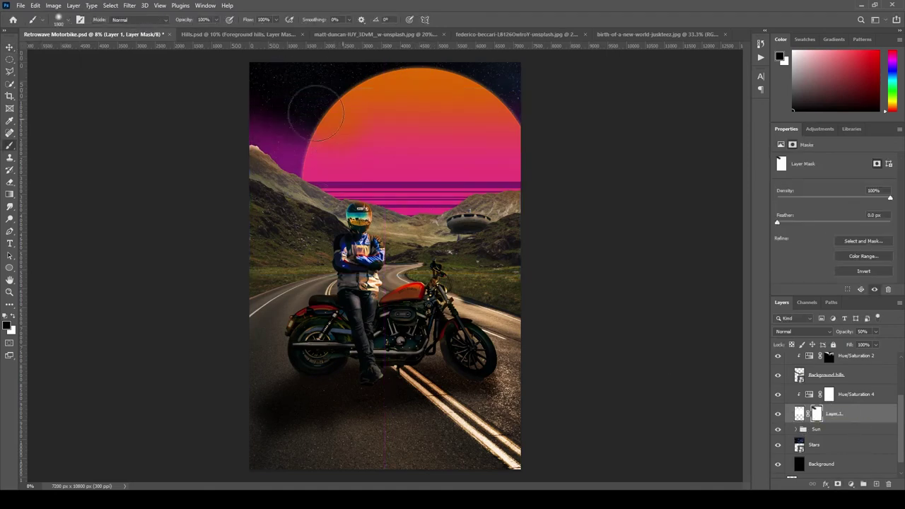
{"action": "left_click_drag", "start_coordinate": [316, 112], "coordinate": [280, 121]}
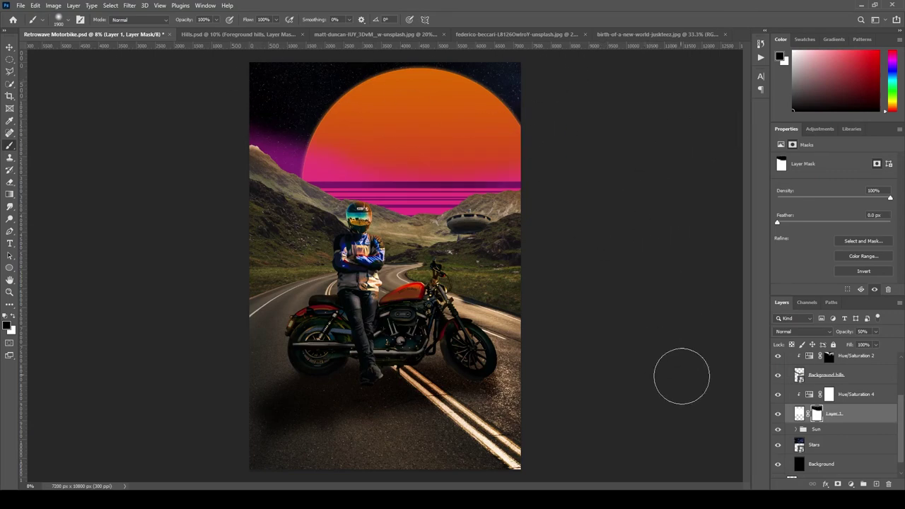
Step: Apply a 15 px Field Blur smart filter to the Background hills layer
{"action": "scroll", "coordinate": [841, 410], "scroll_direction": "up", "scroll_amount": 2}
{"action": "left_click", "coordinate": [858, 419]}
{"action": "left_click", "coordinate": [129, 5]}
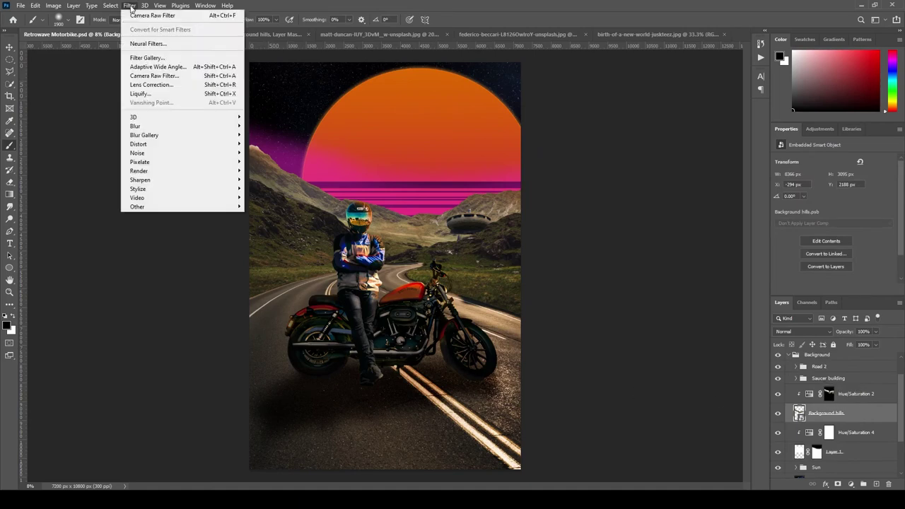
{"action": "mouse_move", "coordinate": [162, 134]}
{"action": "left_click", "coordinate": [264, 135]}
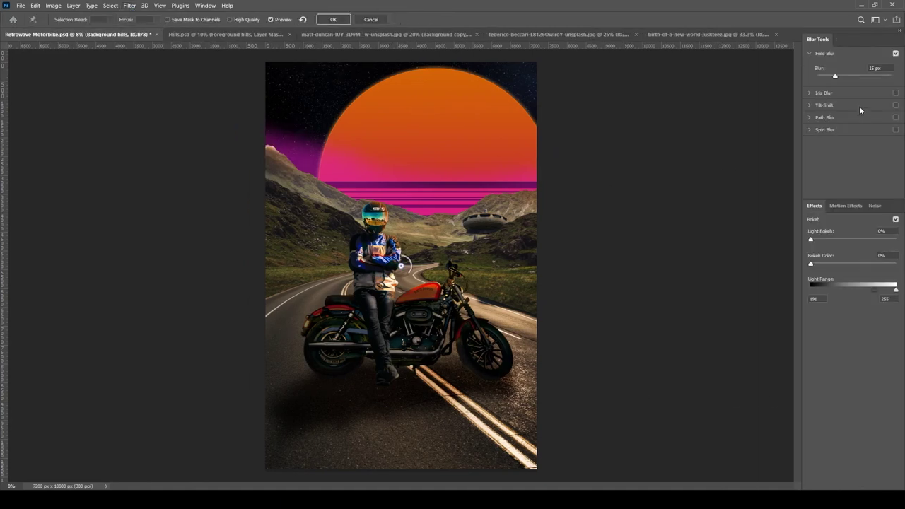
{"action": "left_click", "coordinate": [333, 19]}
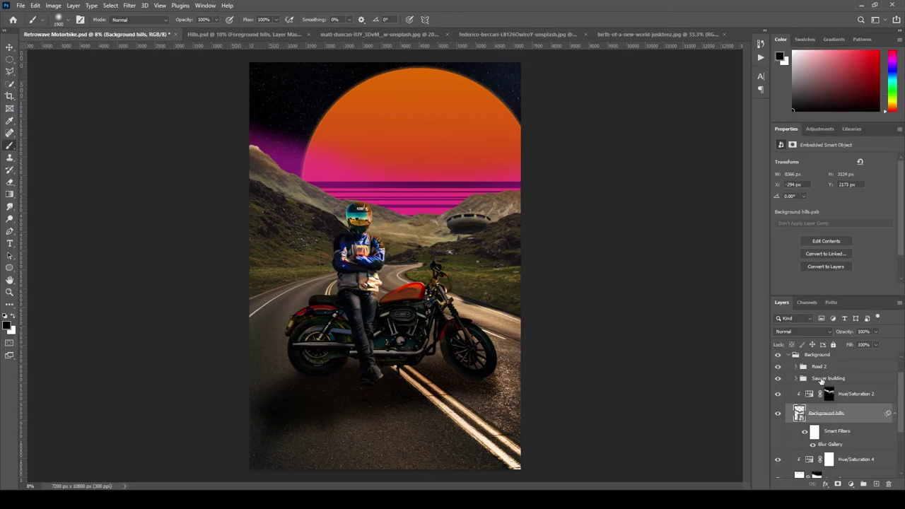
Step: Apply a 20 px Field Blur to the Saucer building layer inside its group
{"action": "left_click", "coordinate": [806, 412]}
{"action": "left_click", "coordinate": [130, 5]}
{"action": "mouse_move", "coordinate": [162, 134]}
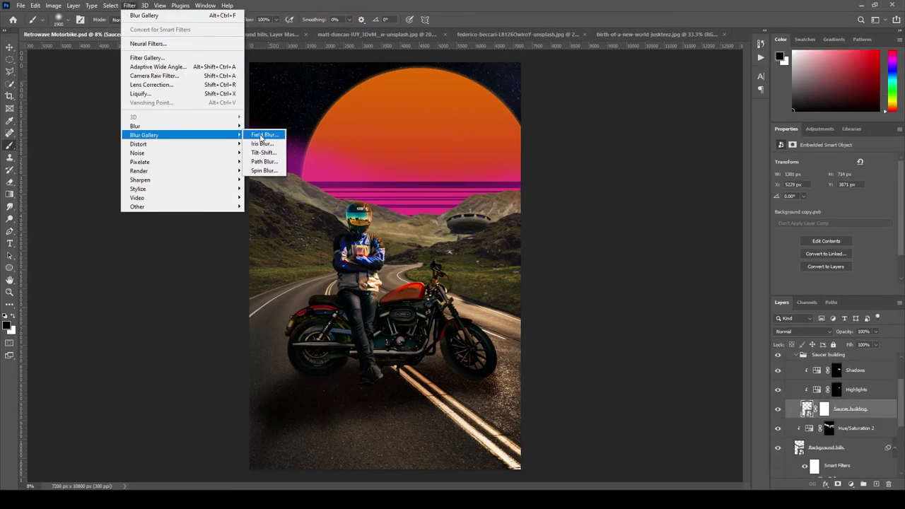
{"action": "left_click", "coordinate": [263, 134]}
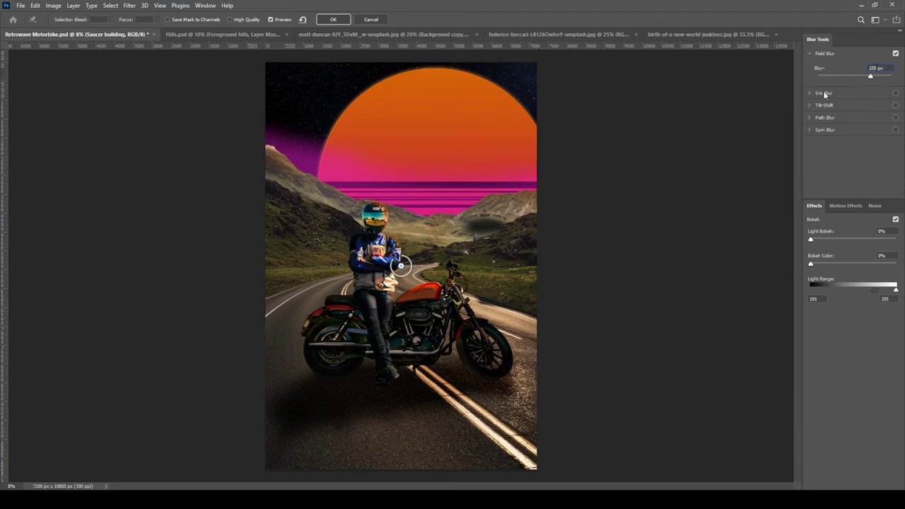
{"action": "key", "text": "BackSpace"}
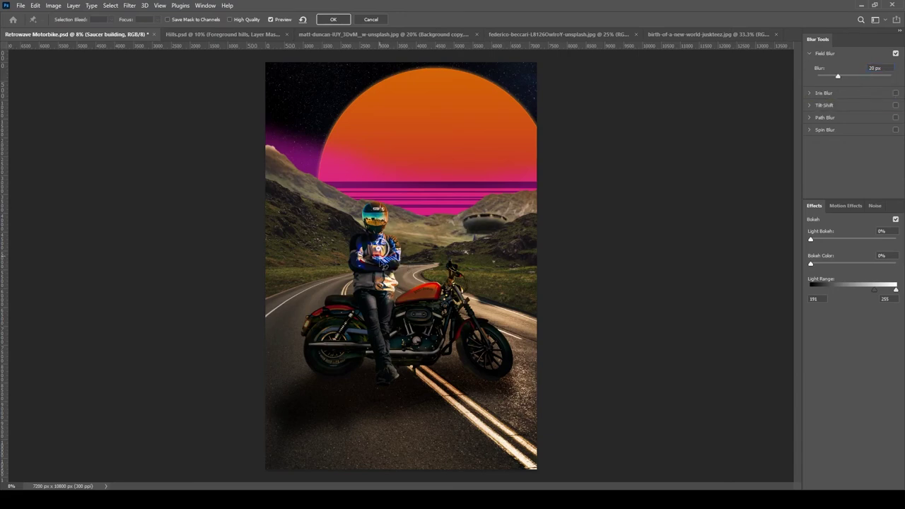
{"action": "left_click", "coordinate": [333, 27]}
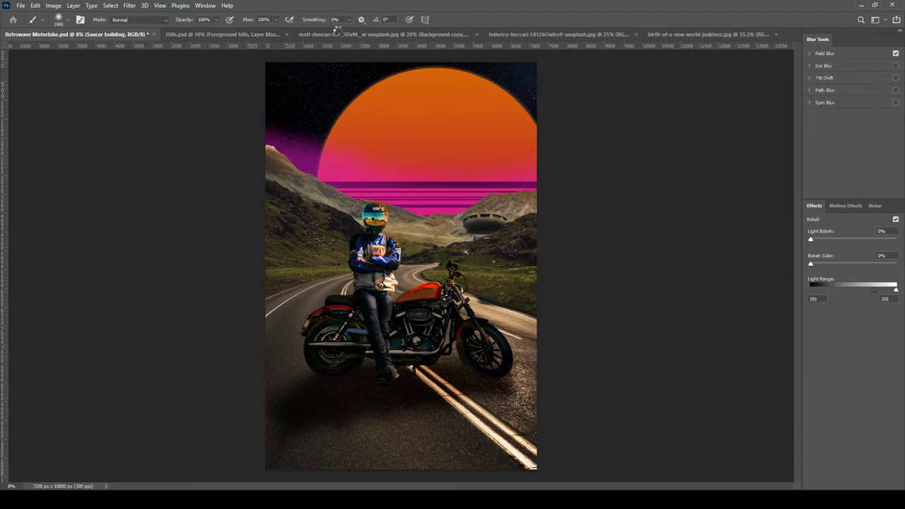
Step: Apply a 10 px Field Blur to the Foreground hills layer
{"action": "left_click", "coordinate": [130, 5]}
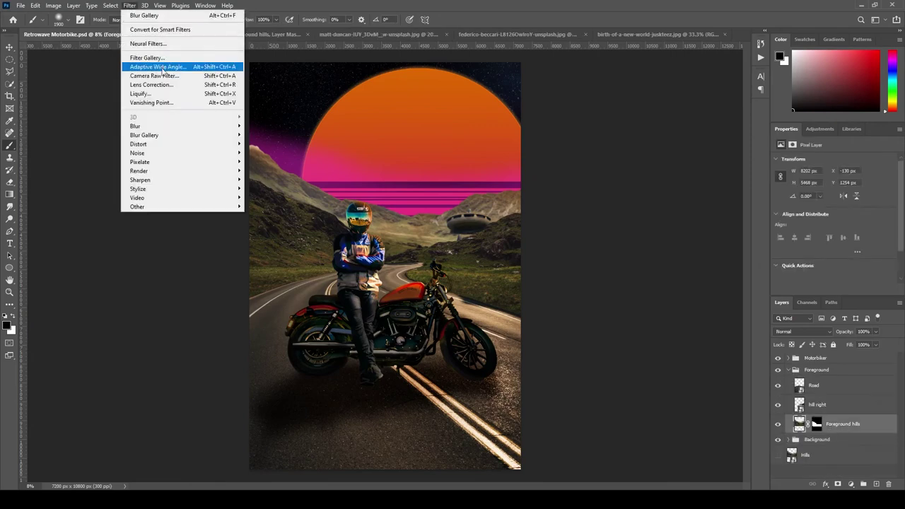
{"action": "left_click", "coordinate": [144, 14]}
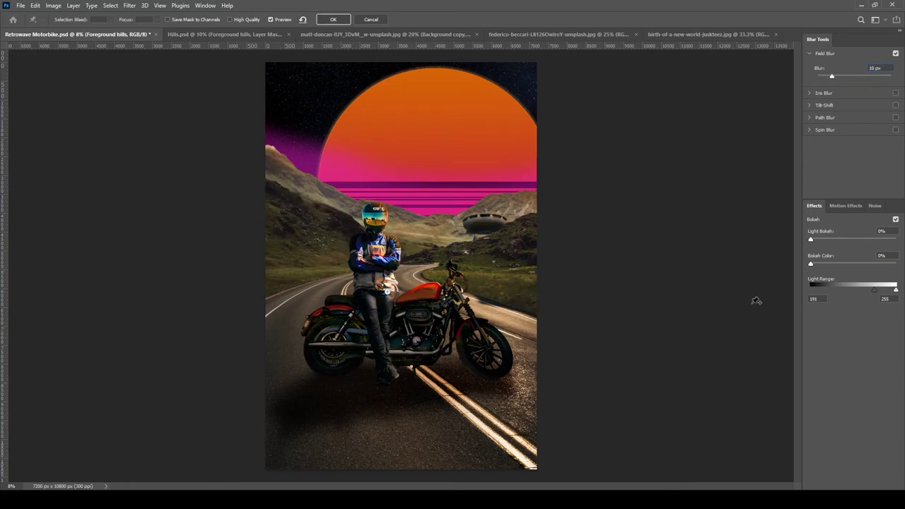
{"action": "left_click", "coordinate": [334, 19]}
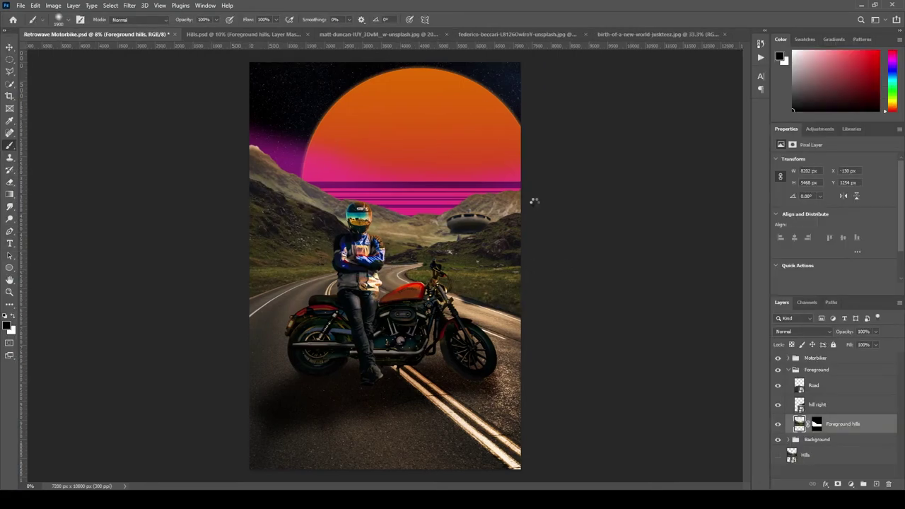
Step: Apply an 18 px Tilt-Shift blur to the Road layer in the Foreground group
{"action": "left_click", "coordinate": [823, 386]}
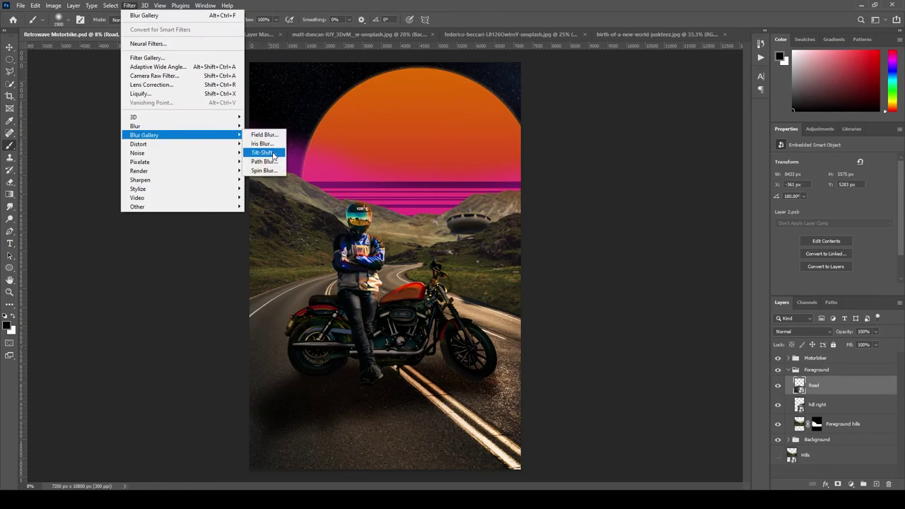
{"action": "left_click", "coordinate": [262, 153]}
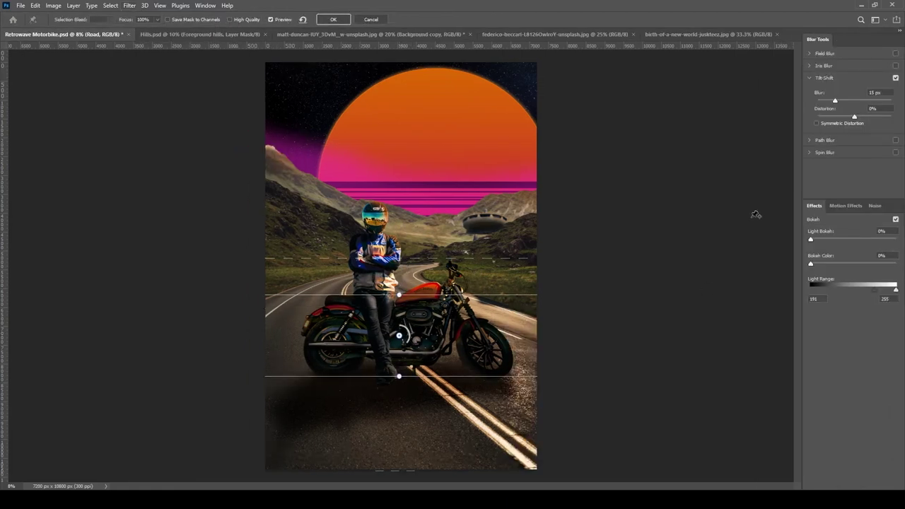
{"action": "left_click_drag", "start_coordinate": [835, 100], "coordinate": [838, 103]}
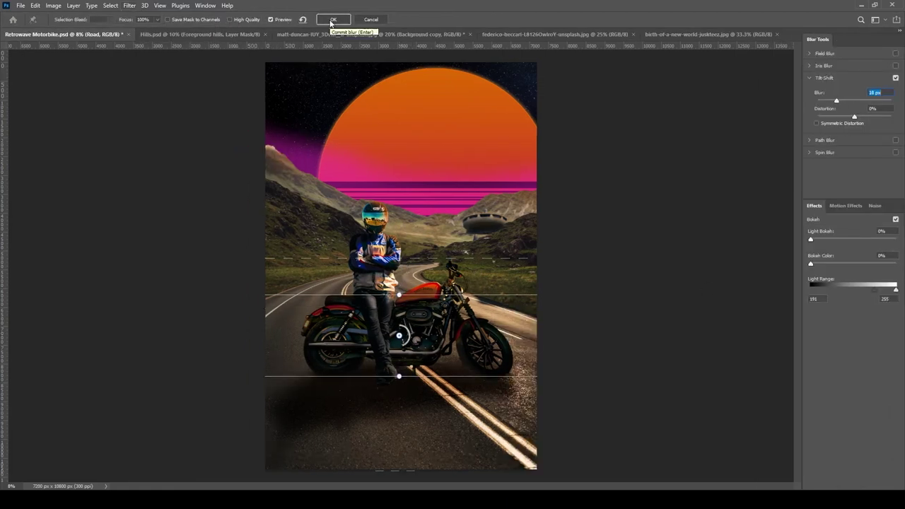
{"action": "left_click", "coordinate": [333, 19]}
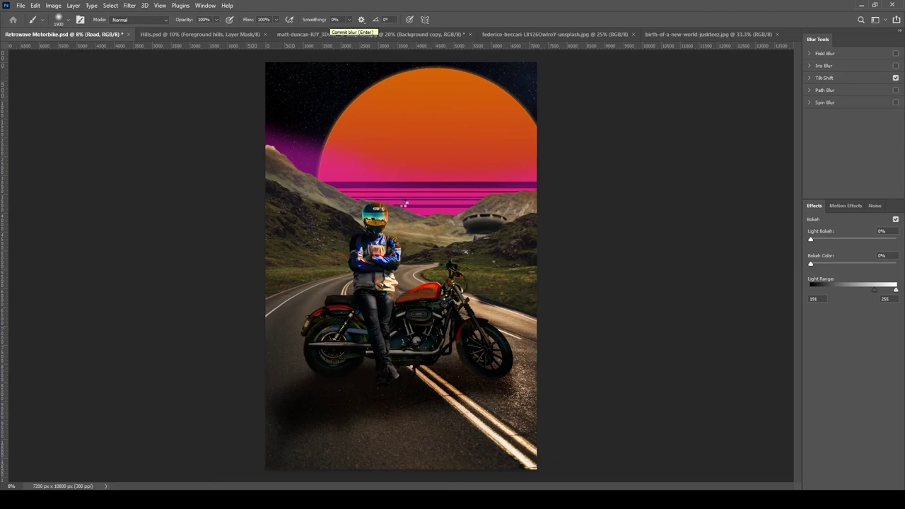
Step: Apply a Field Blur smart filter to the hill right layer
{"action": "left_click", "coordinate": [130, 5]}
{"action": "left_click", "coordinate": [262, 127]}
{"action": "left_click_drag", "start_coordinate": [400, 263], "coordinate": [484, 251]}
{"action": "key", "text": "Return"}
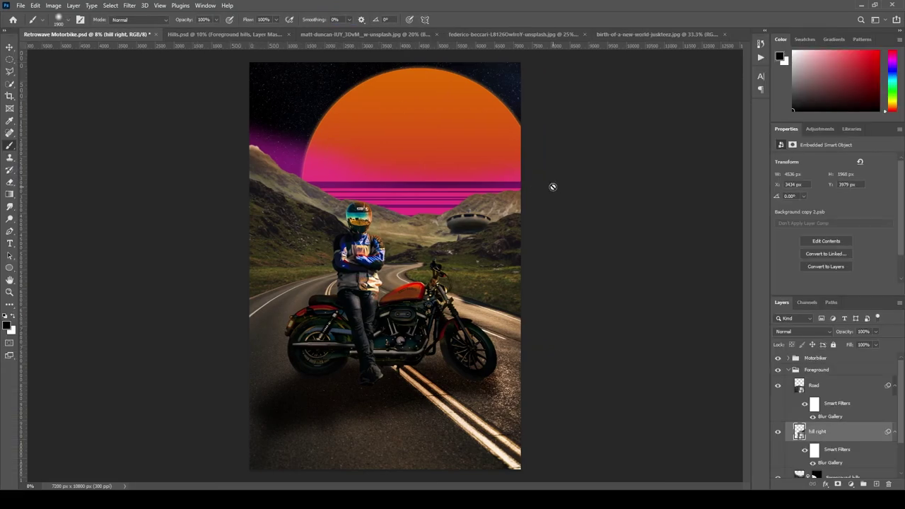
Step: Apply a 15 px Field Blur to the Road2 layer in the Road 2 group
{"action": "left_click", "coordinate": [822, 428]}
{"action": "left_click", "coordinate": [129, 5]}
{"action": "mouse_move", "coordinate": [148, 135]}
{"action": "left_click", "coordinate": [272, 135]}
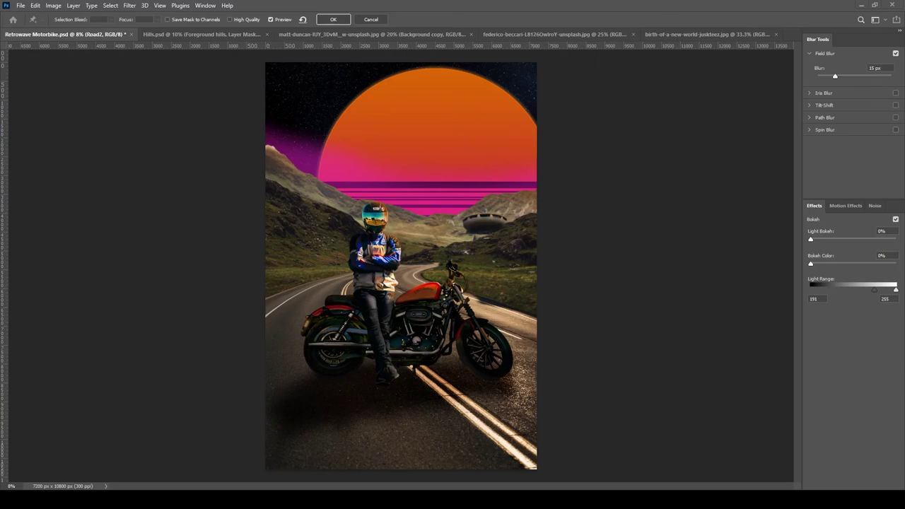
{"action": "left_click", "coordinate": [835, 77]}
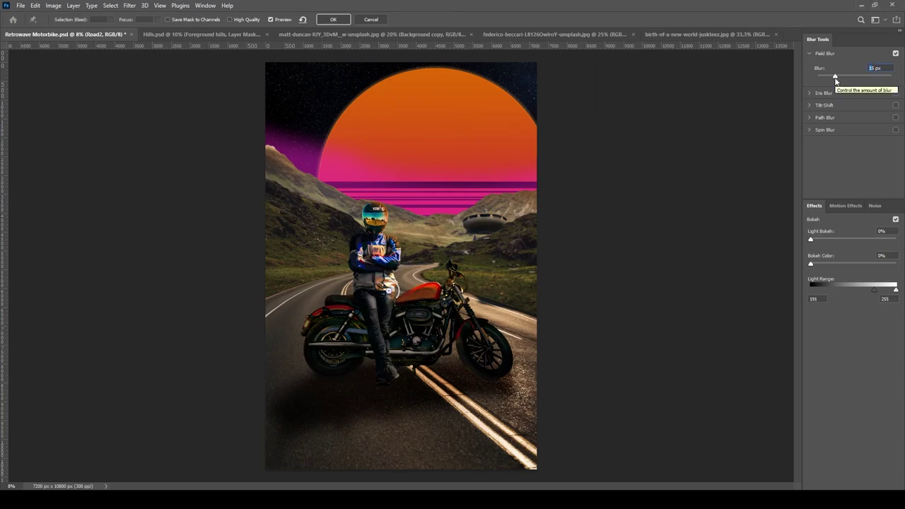
{"action": "left_click", "coordinate": [333, 19]}
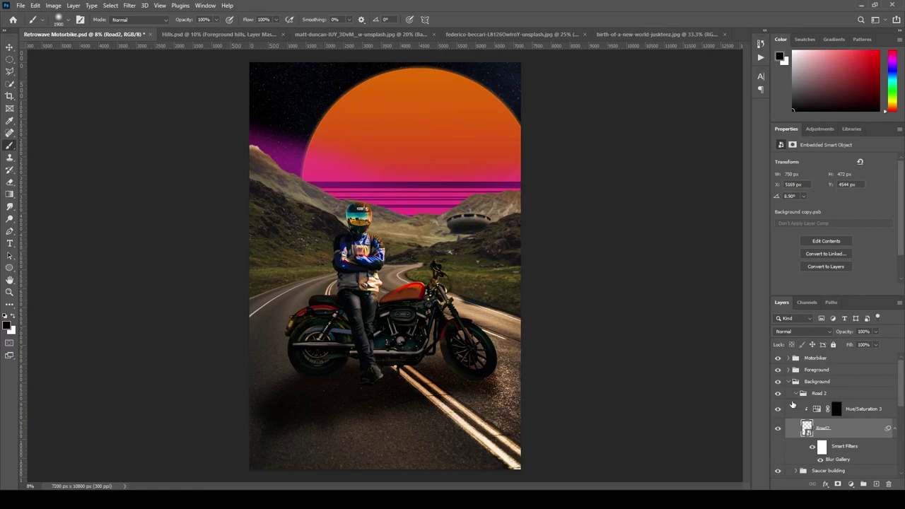
Step: Collapse the Road 2 group and set the hill right layer's Field Blur to 15 px
{"action": "left_click", "coordinate": [796, 393]}
{"action": "left_click", "coordinate": [827, 431]}
{"action": "double_click", "coordinate": [838, 456]}
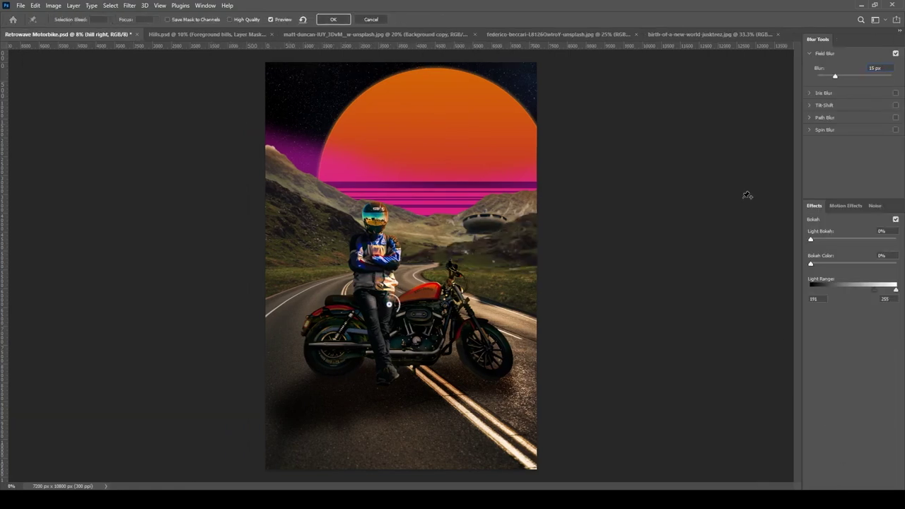
{"action": "key", "text": "Return"}
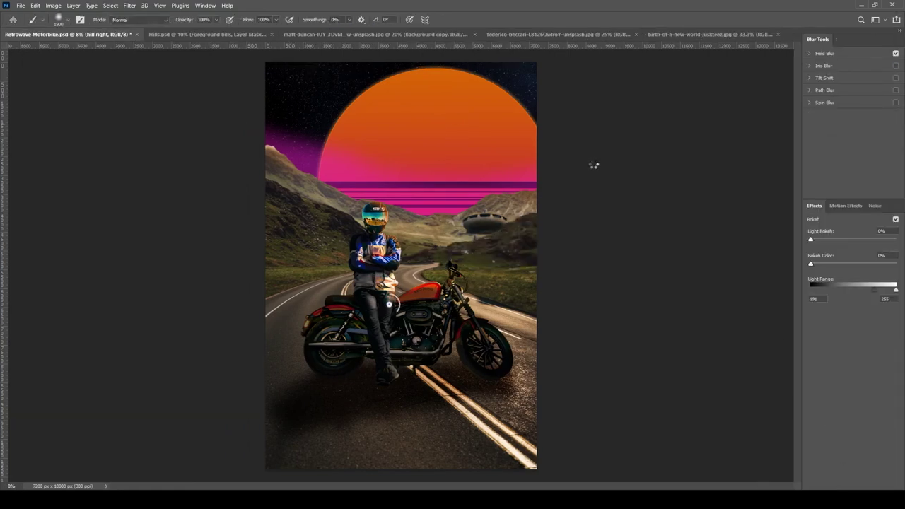
Step: Collapse the smart filter lists and set the Background hills layer's Field Blur to 15 px
{"action": "left_click", "coordinate": [895, 382]}
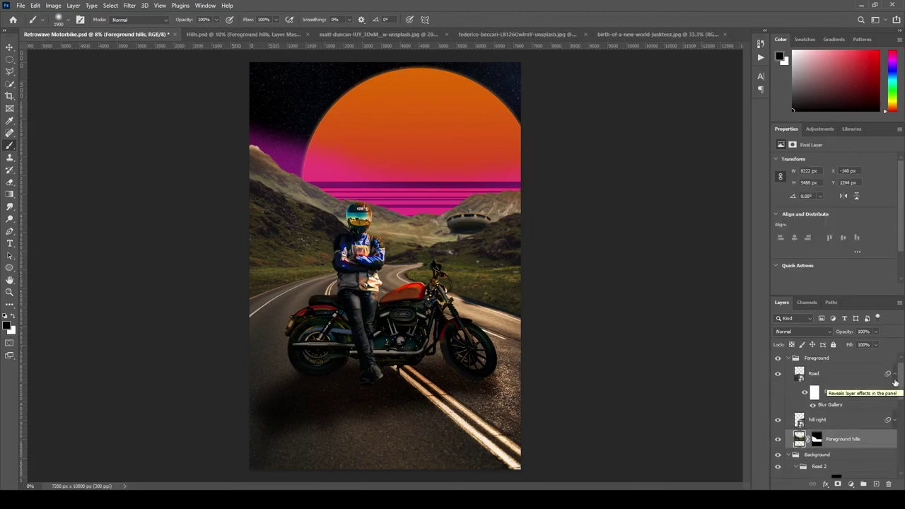
{"action": "scroll", "coordinate": [842, 410], "scroll_direction": "down", "scroll_amount": 2}
{"action": "left_click", "coordinate": [842, 402]}
{"action": "double_click", "coordinate": [831, 429]}
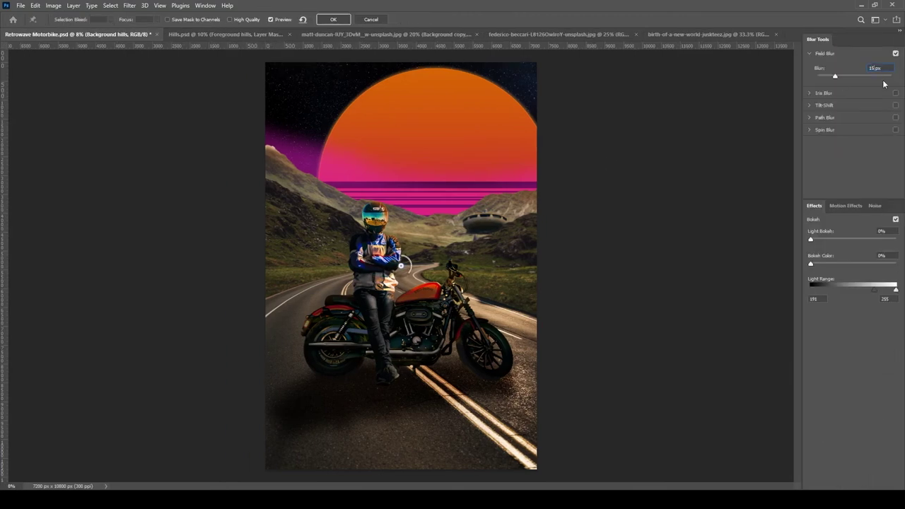
{"action": "left_click", "coordinate": [333, 19]}
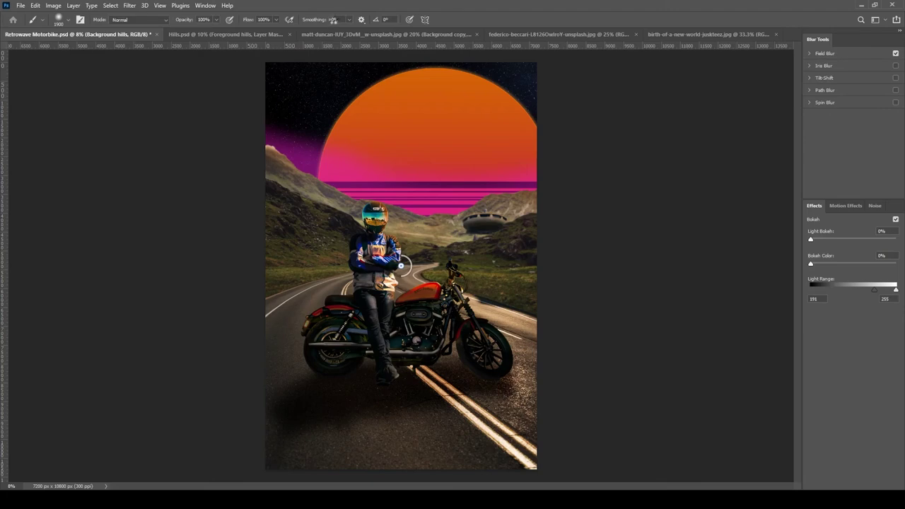
Step: Rename the magenta gradient layer as Pink haze and set the Saucer building layer's Field Blur to 22 px
{"action": "left_click", "coordinate": [841, 442]}
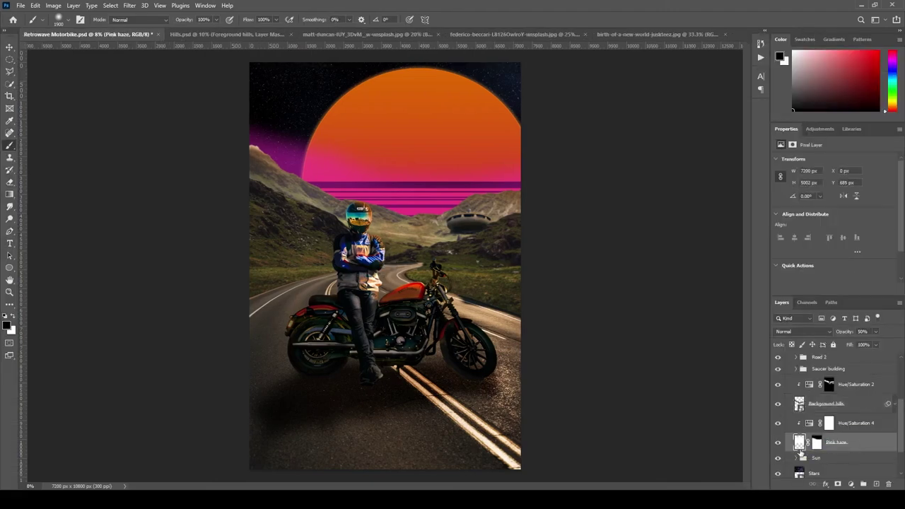
{"action": "double_click", "coordinate": [838, 454]}
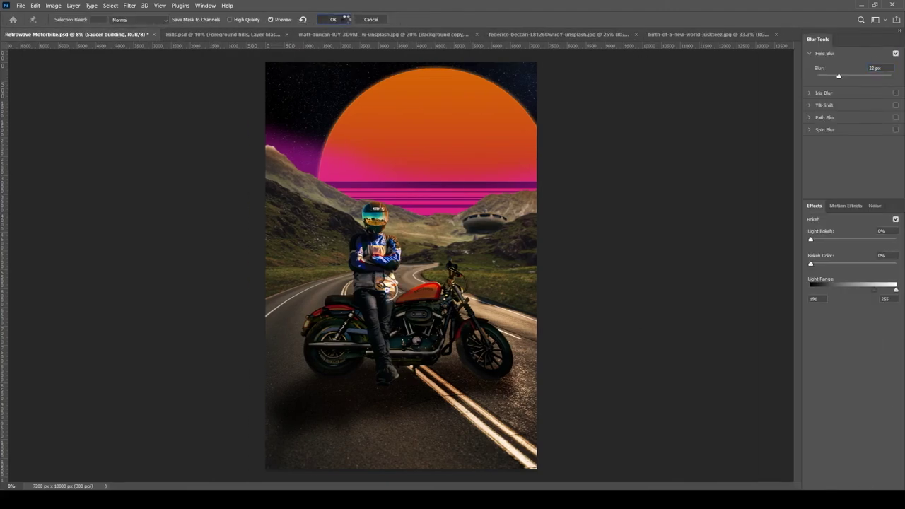
{"action": "left_click", "coordinate": [331, 20]}
Step: Apply another Field Blur of 15 px to the Foreground hills layer and inspect the hills up close
{"action": "left_click", "coordinate": [842, 406]}
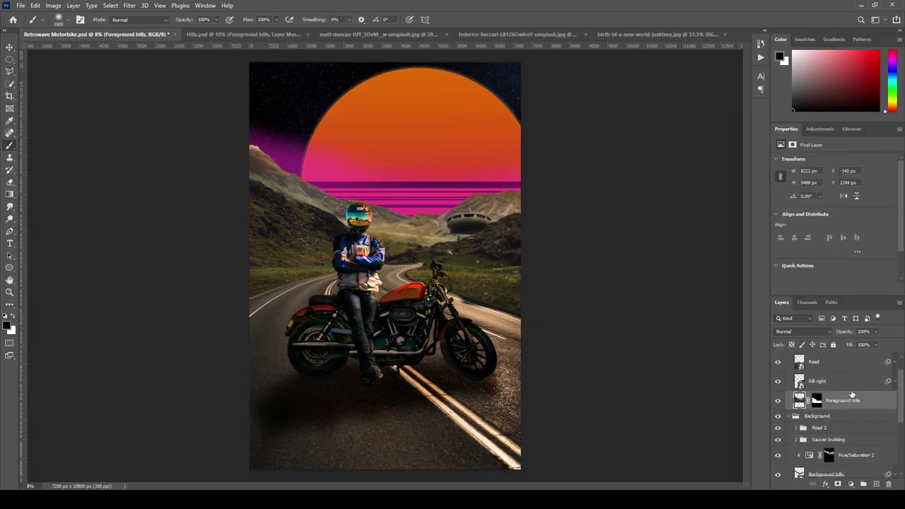
{"action": "double_click", "coordinate": [841, 431]}
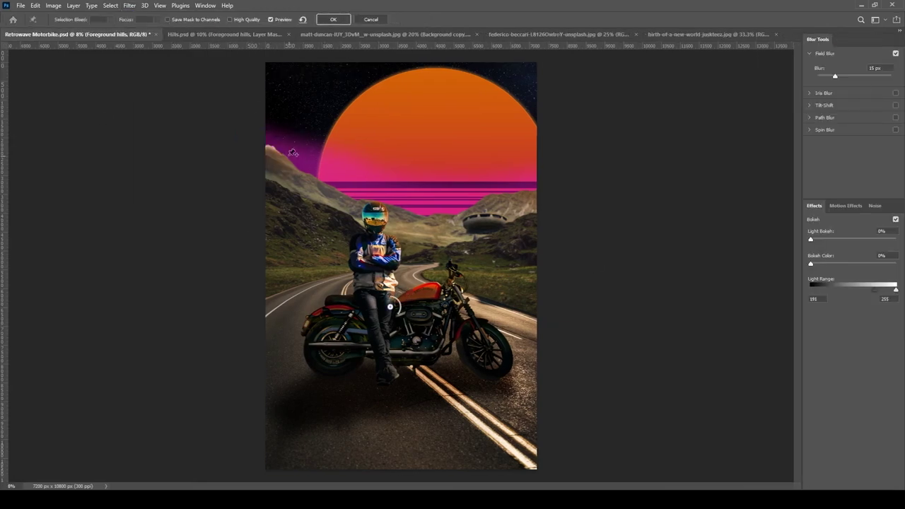
{"action": "left_click", "coordinate": [325, 20]}
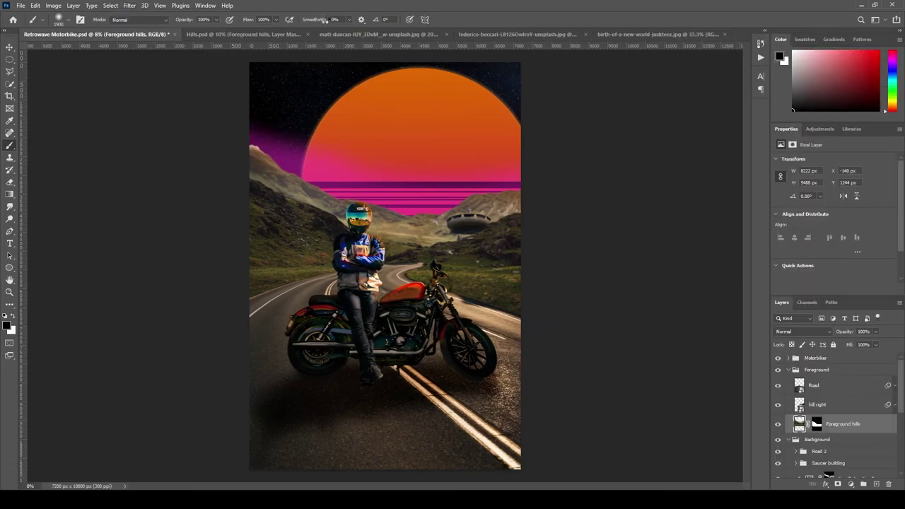
{"action": "key", "text": "z"}
{"action": "left_click_drag", "start_coordinate": [320, 273], "coordinate": [177, 332]}
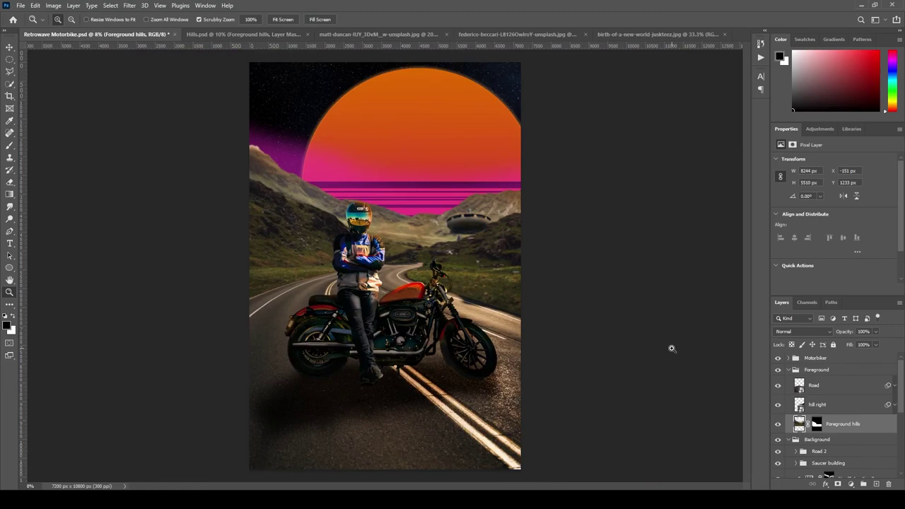
Step: Collapse the Foreground group and add a new empty layer above the Motorbiker group
{"action": "left_click", "coordinate": [787, 370]}
{"action": "left_click", "coordinate": [129, 5]}
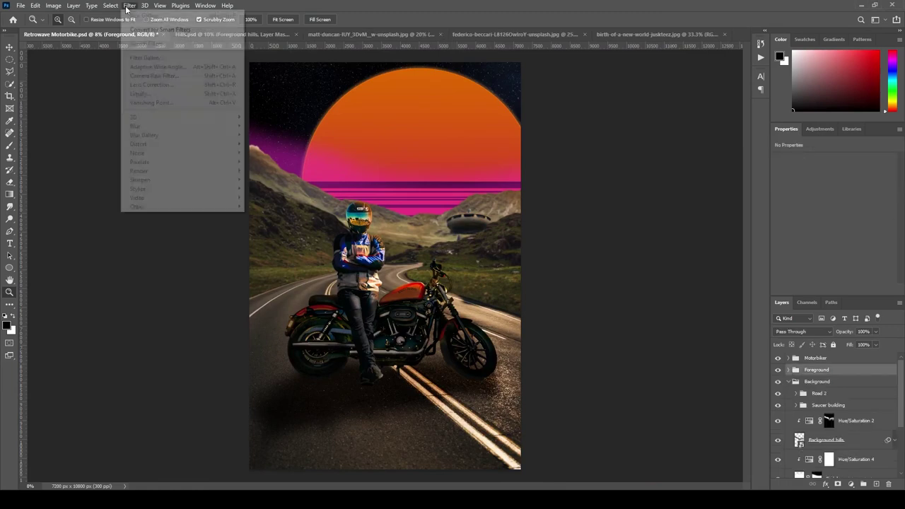
{"action": "left_click", "coordinate": [815, 357]}
{"action": "left_click", "coordinate": [129, 5]}
{"action": "key", "text": "Escape"}
{"action": "key", "text": "ctrl+shift+alt+n"}
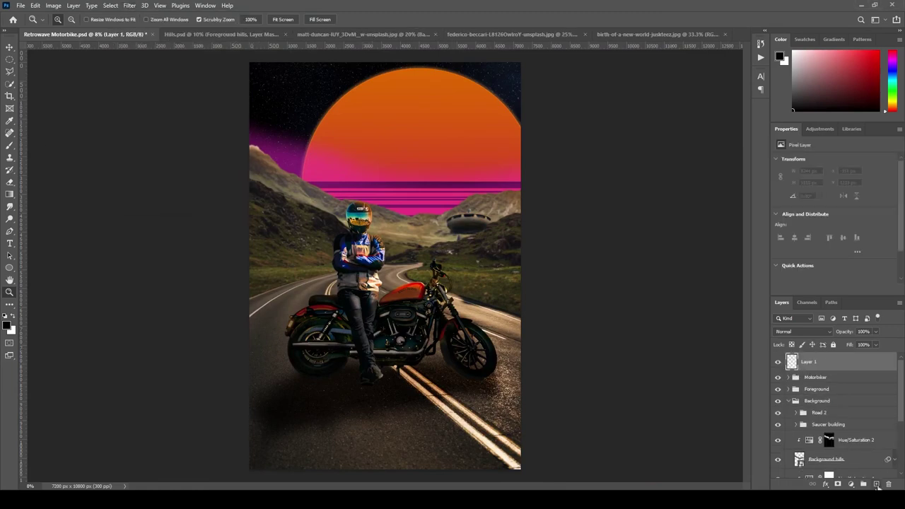
Step: Try a Camera Raw filter on the empty top layer with a positive Optics vignette
{"action": "left_click", "coordinate": [129, 4]}
{"action": "left_click", "coordinate": [137, 75]}
{"action": "left_click", "coordinate": [596, 244]}
{"action": "left_click", "coordinate": [595, 282]}
{"action": "left_click_drag", "start_coordinate": [644, 318], "coordinate": [672, 318]}
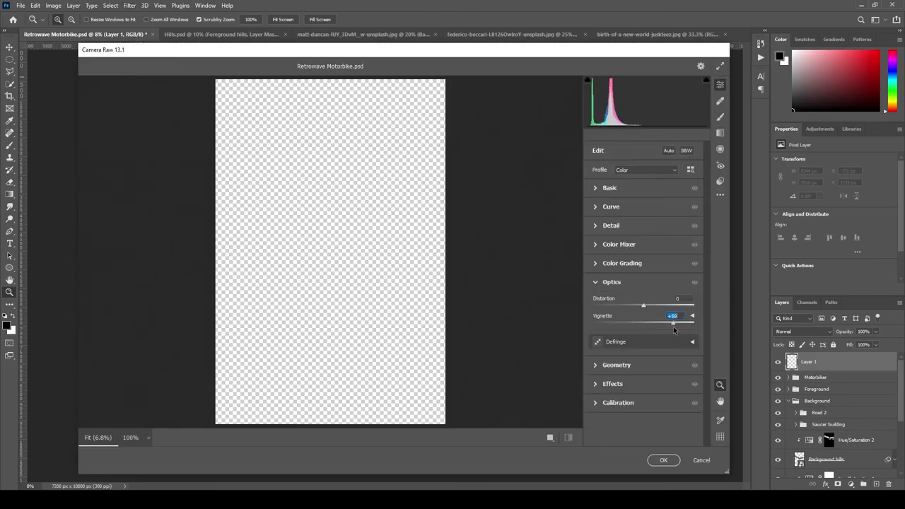
{"action": "left_click", "coordinate": [664, 459]}
Step: Select the whole canvas, fill the empty top layer with black, and feather the selection
{"action": "key", "text": "ctrl+a"}
{"action": "left_click", "coordinate": [72, 5]}
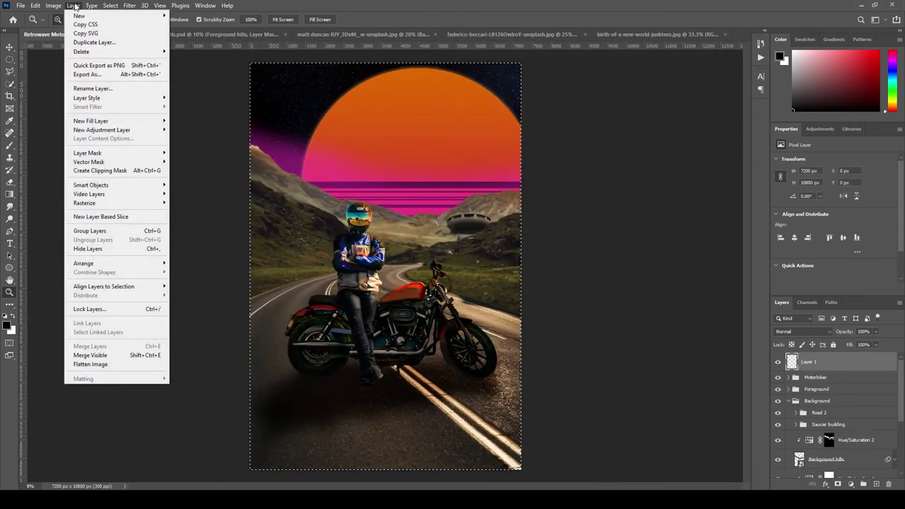
{"action": "mouse_move", "coordinate": [110, 5]}
{"action": "mouse_move", "coordinate": [125, 146]}
{"action": "left_click", "coordinate": [215, 187]}
{"action": "key", "text": "Return"}
{"action": "key", "text": "g"}
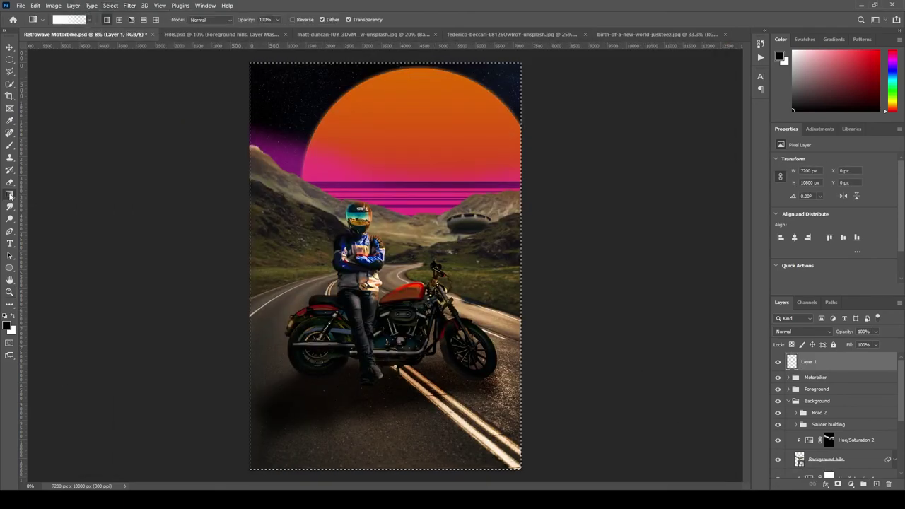
{"action": "left_click", "coordinate": [325, 268]}
{"action": "left_click", "coordinate": [110, 5]}
{"action": "left_click", "coordinate": [212, 183]}
{"action": "key", "text": "Return"}
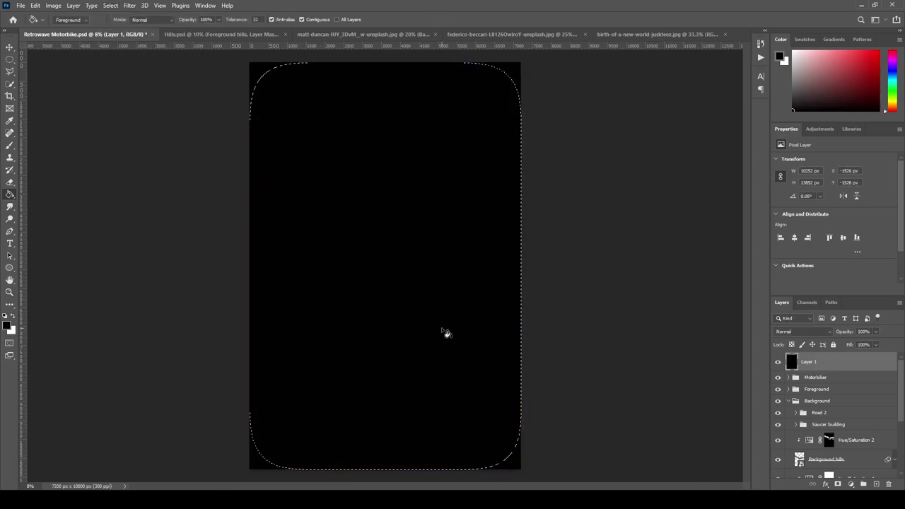
Step: Cut the feathered centre out of the black fill to leave a soft vignette along the poster edges, and deselect
{"action": "key", "text": "ctrl+j"}
{"action": "left_click", "coordinate": [794, 388]}
{"action": "key", "text": "Delete"}
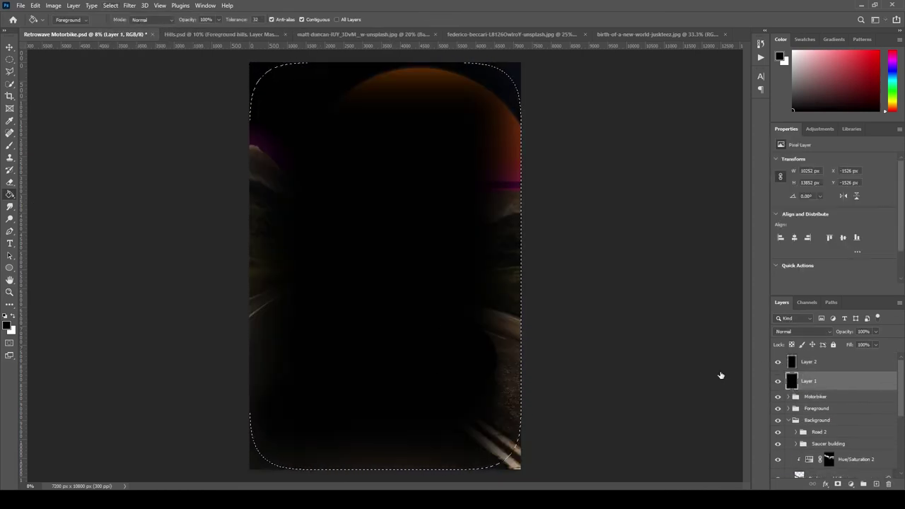
{"action": "key", "text": "Delete"}
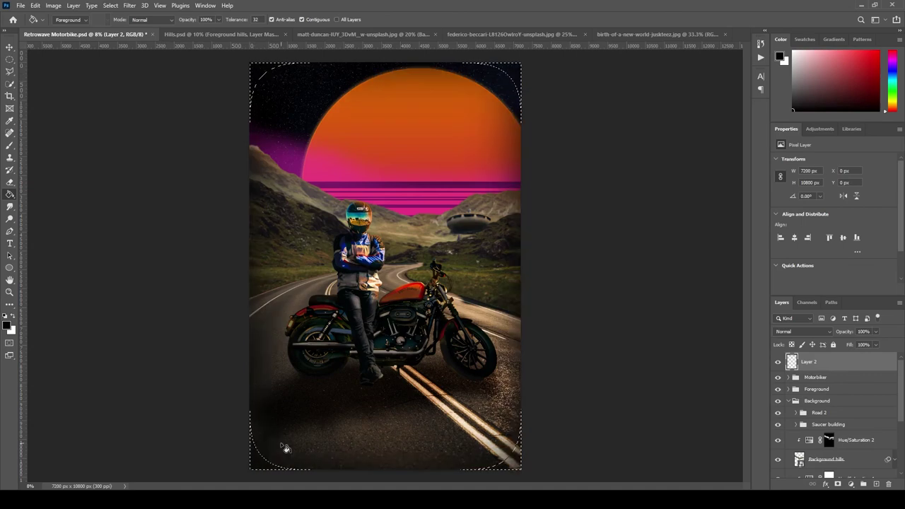
{"action": "key", "text": "ctrl+d"}
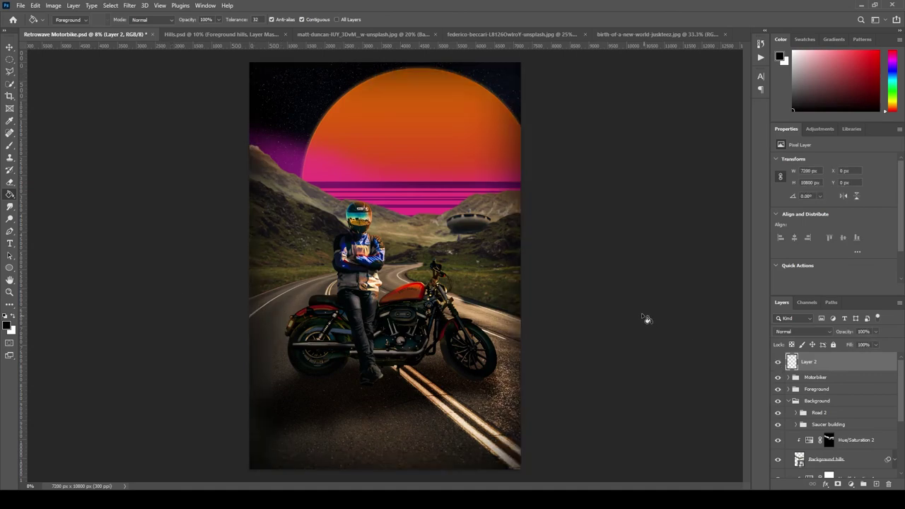
Step: Rename the dark-edged layer as vignette and save the document
{"action": "type", "text": "vignette"}
{"action": "key", "text": "Return"}
{"action": "key", "text": "ctrl+s"}
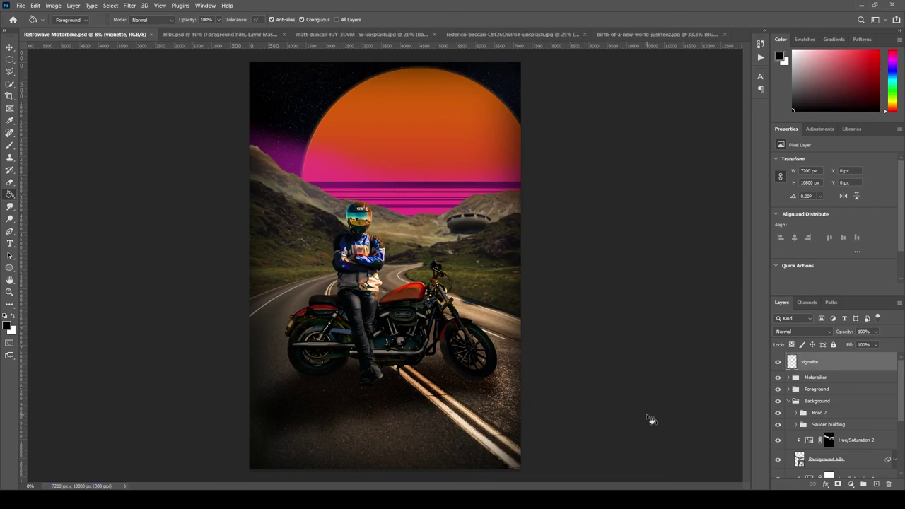
Step: Add a Color Balance adjustment above the vignette layer with midtones at Cyan-Red +26, Magenta-Green -57 and Yellow-Blue -5
{"action": "left_click", "coordinate": [851, 484]}
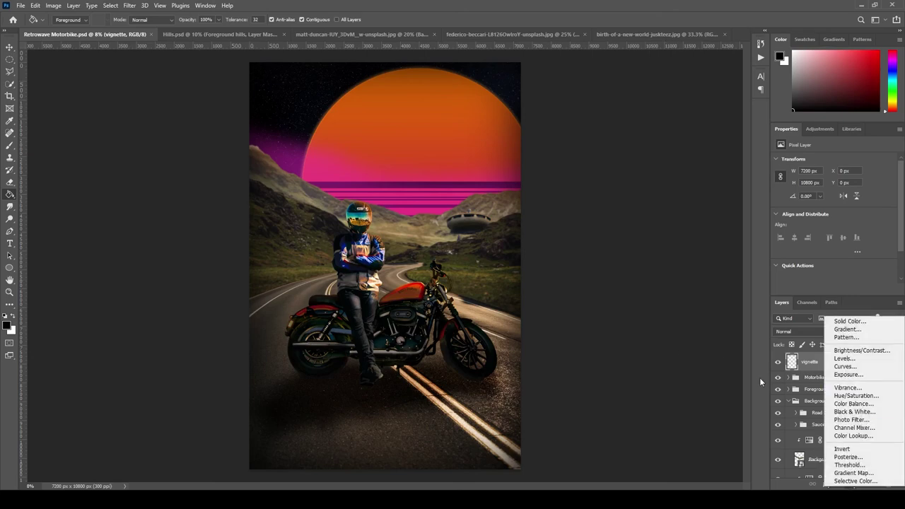
{"action": "left_click", "coordinate": [853, 404]}
{"action": "mouse_move", "coordinate": [822, 182]}
{"action": "left_mouse_down"}
{"action": "mouse_move", "coordinate": [835, 181]}
{"action": "mouse_move", "coordinate": [801, 194]}
{"action": "mouse_move", "coordinate": [819, 211]}
{"action": "mouse_move", "coordinate": [832, 182]}
{"action": "left_mouse_up"}
{"action": "left_click_drag", "start_coordinate": [801, 194], "coordinate": [793, 202]}
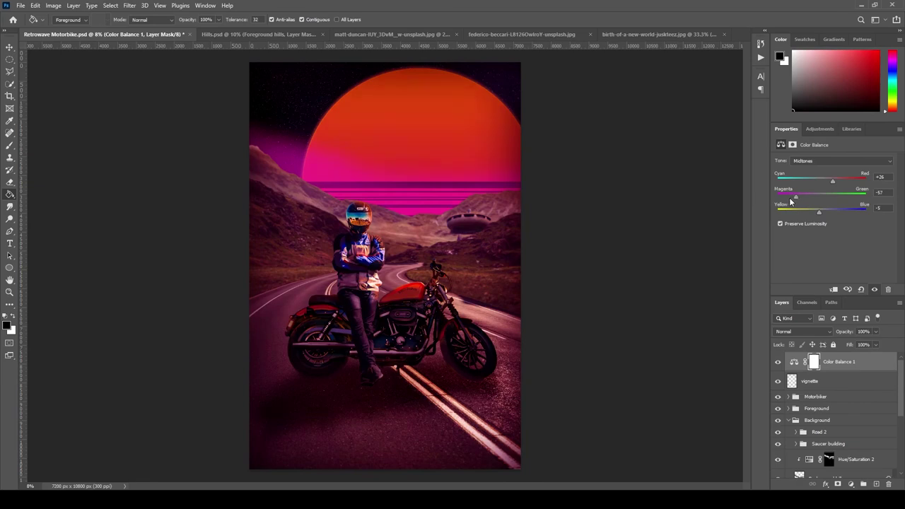
Step: Compare the image with and without the Color Balance, and refine its midtones to Cyan-Red +23, Magenta-Green -43 and Yellow-Blue +6
{"action": "left_click", "coordinate": [778, 362]}
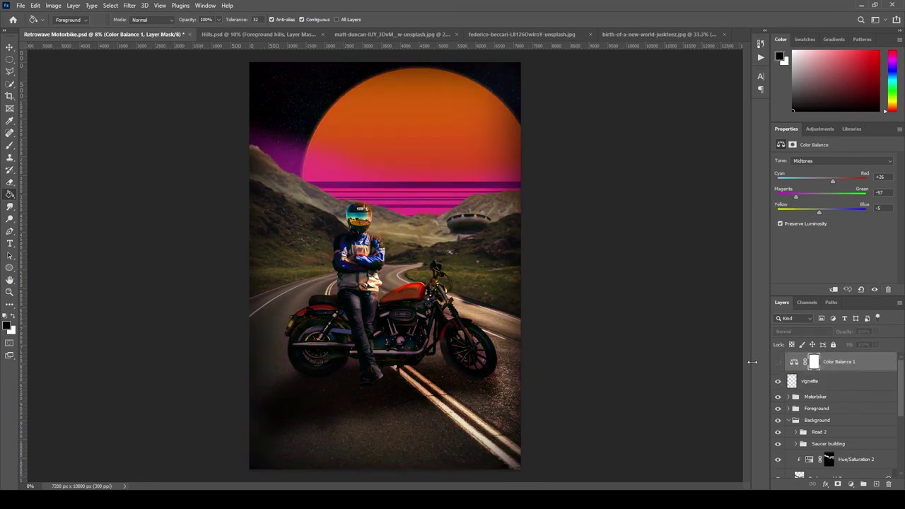
{"action": "left_click", "coordinate": [778, 362]}
{"action": "mouse_move", "coordinate": [819, 211]}
{"action": "left_mouse_down"}
{"action": "mouse_move", "coordinate": [851, 211]}
{"action": "mouse_move", "coordinate": [789, 211]}
{"action": "mouse_move", "coordinate": [822, 211]}
{"action": "left_mouse_up"}
{"action": "left_click_drag", "start_coordinate": [795, 196], "coordinate": [831, 182]}
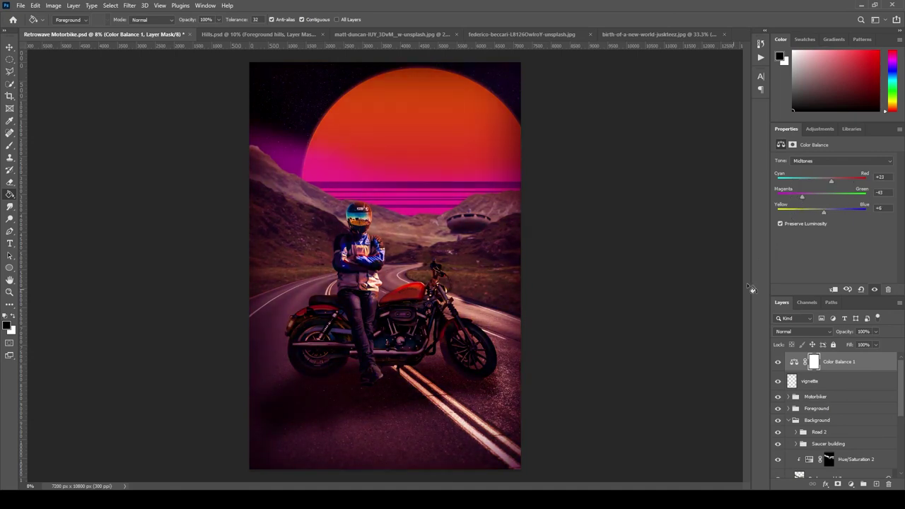
Step: Try a Photo Filter adjustment over the whole poster with the Underwater filter at 100% density, and delete it
{"action": "left_click", "coordinate": [851, 484]}
{"action": "left_click", "coordinate": [799, 427]}
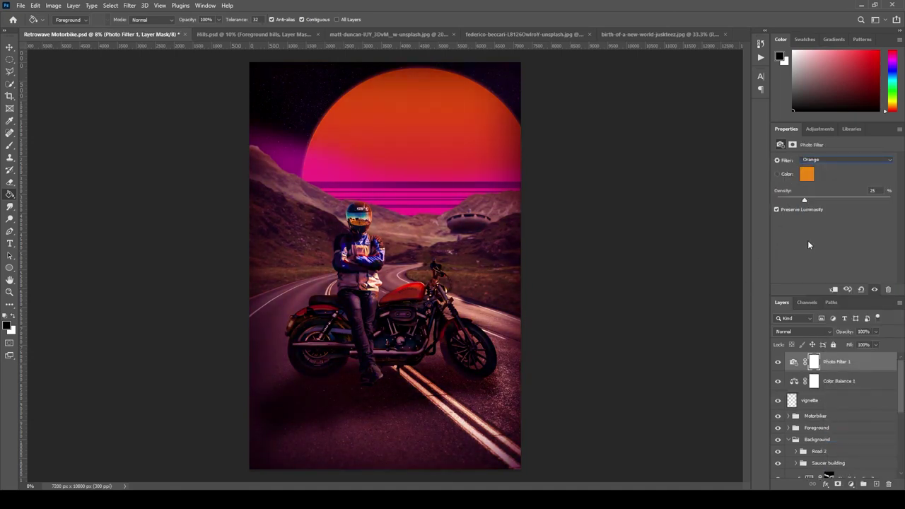
{"action": "left_click", "coordinate": [846, 159]}
{"action": "left_click", "coordinate": [818, 311]}
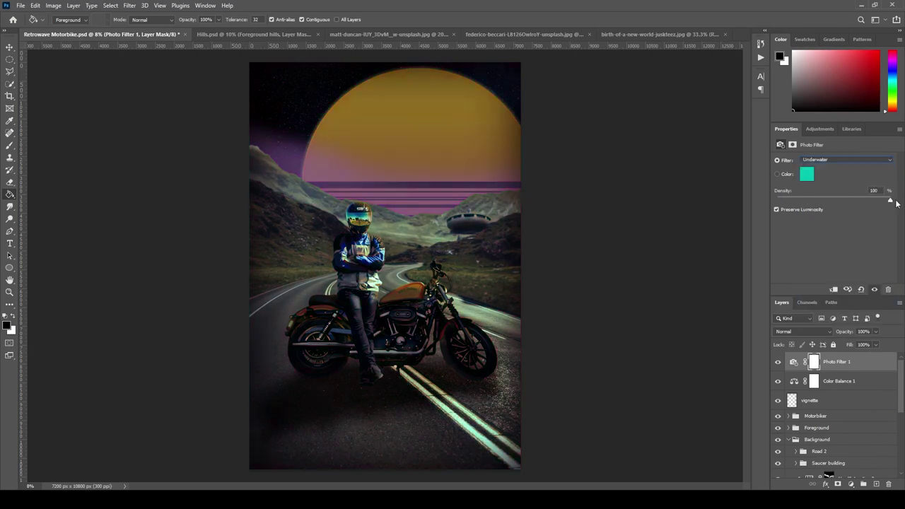
{"action": "left_click", "coordinate": [841, 160]}
{"action": "key", "text": "Escape"}
{"action": "key", "text": "Delete"}
Step: Try a Curves adjustment above the Color Balance that lifts the highlights and shadows, and delete it
{"action": "left_click", "coordinate": [851, 485]}
{"action": "key", "text": "Escape"}
{"action": "left_click", "coordinate": [851, 484]}
{"action": "left_click", "coordinate": [798, 373]}
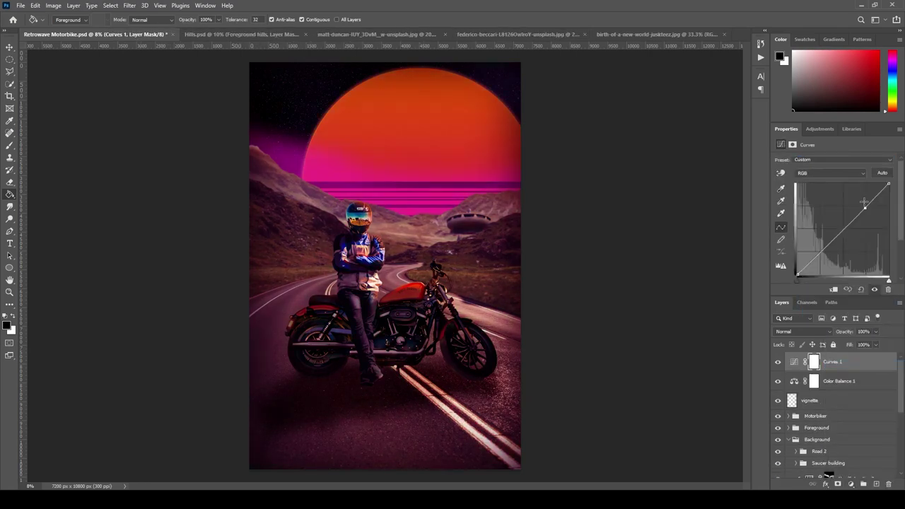
{"action": "left_click_drag", "start_coordinate": [849, 224], "coordinate": [848, 212]}
{"action": "mouse_move", "coordinate": [807, 259]}
{"action": "left_mouse_down"}
{"action": "mouse_move", "coordinate": [808, 267]}
{"action": "mouse_move", "coordinate": [807, 249]}
{"action": "left_mouse_up"}
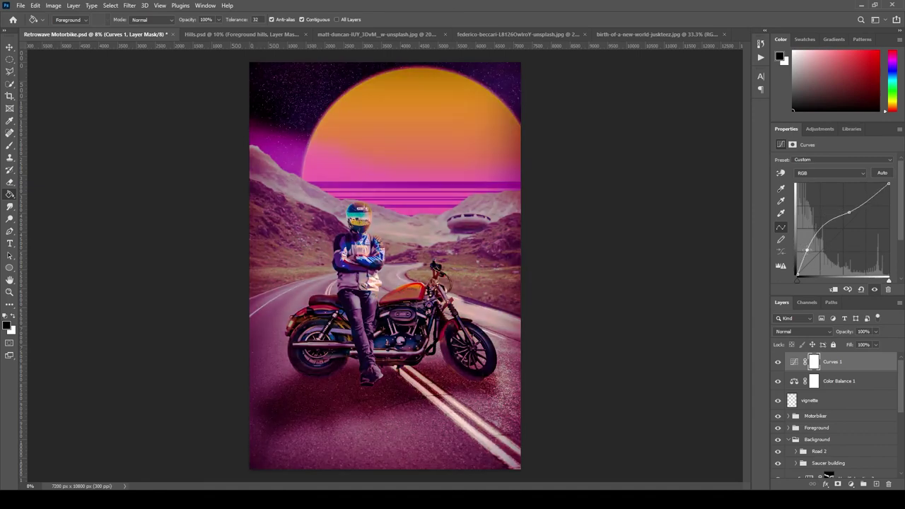
{"action": "key", "text": "Delete"}
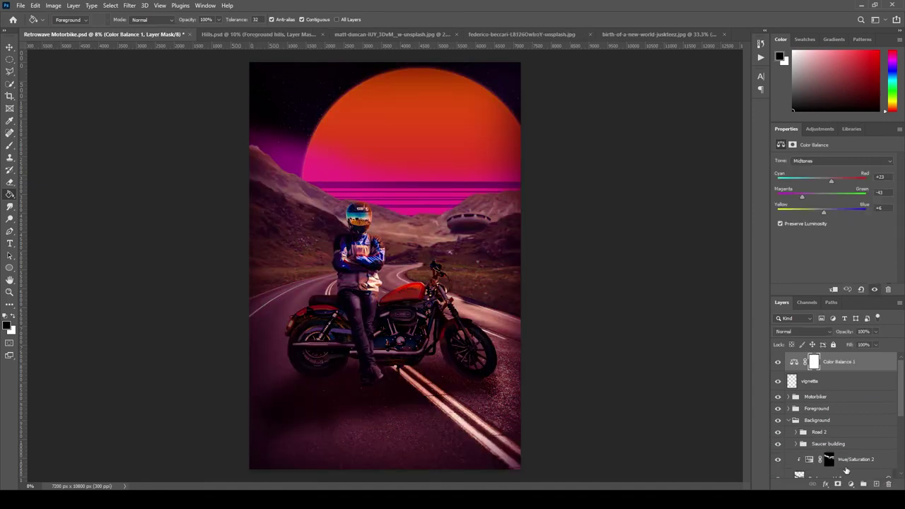